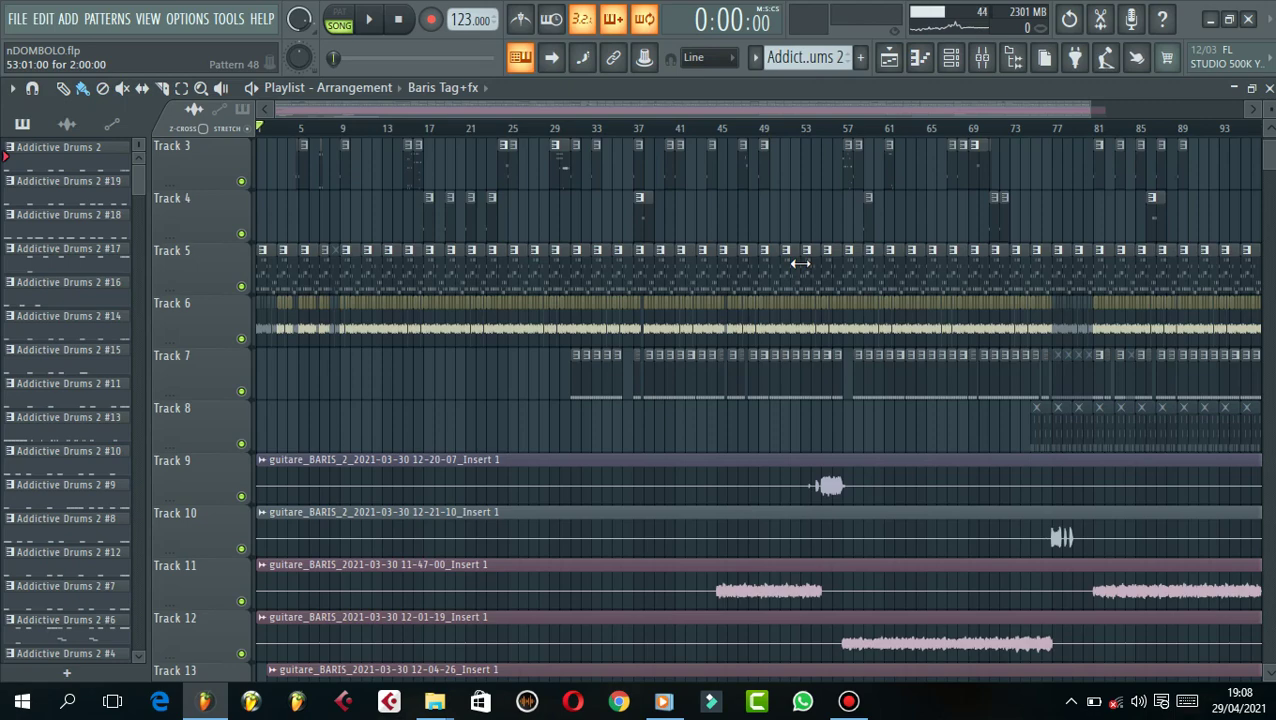
# - Play the song from its start and look over the guitar recordings in the playlist
pyautogui.scroll(2, 745, 235)
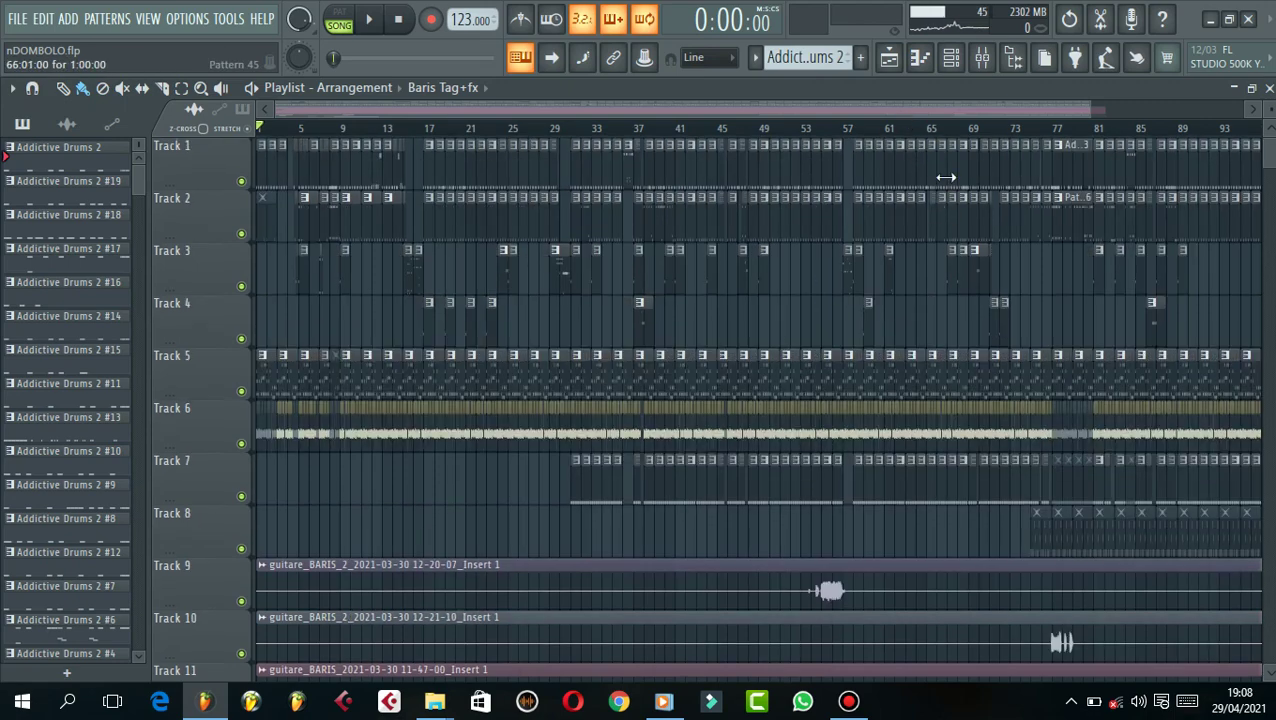
pyautogui.click(1016, 60)
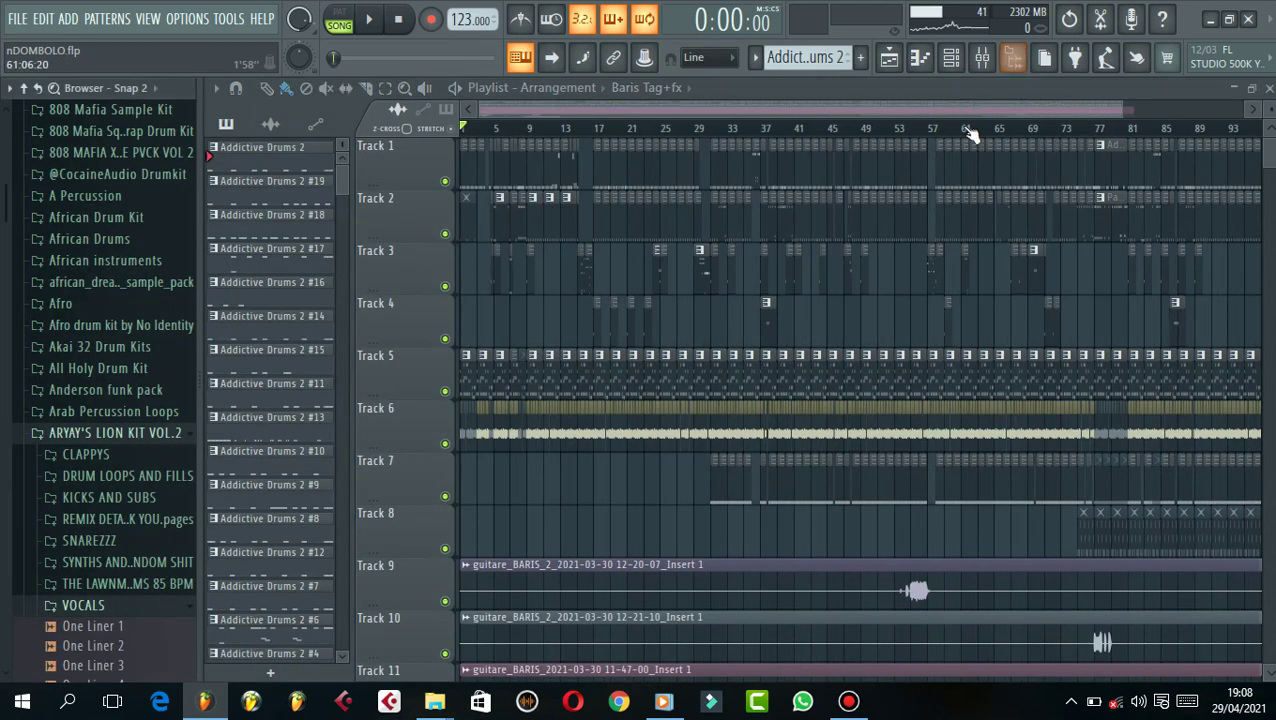
pyautogui.click(1014, 58)
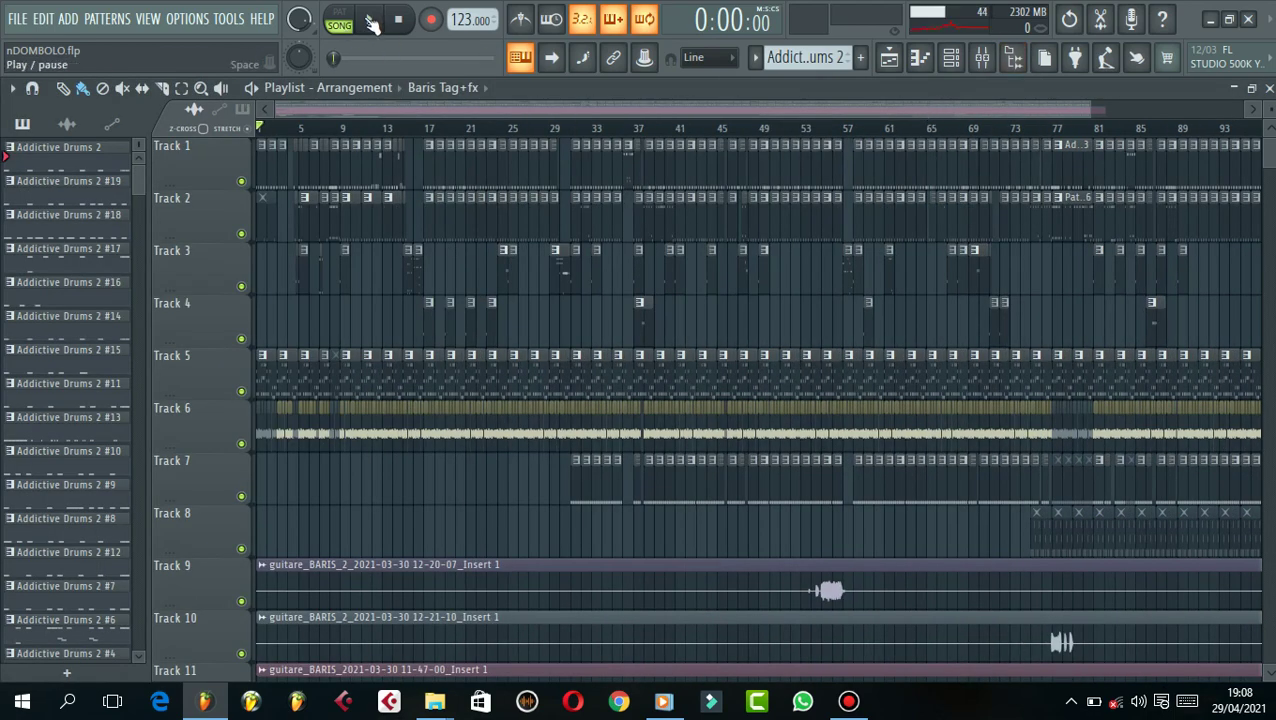
pyautogui.click(376, 21)
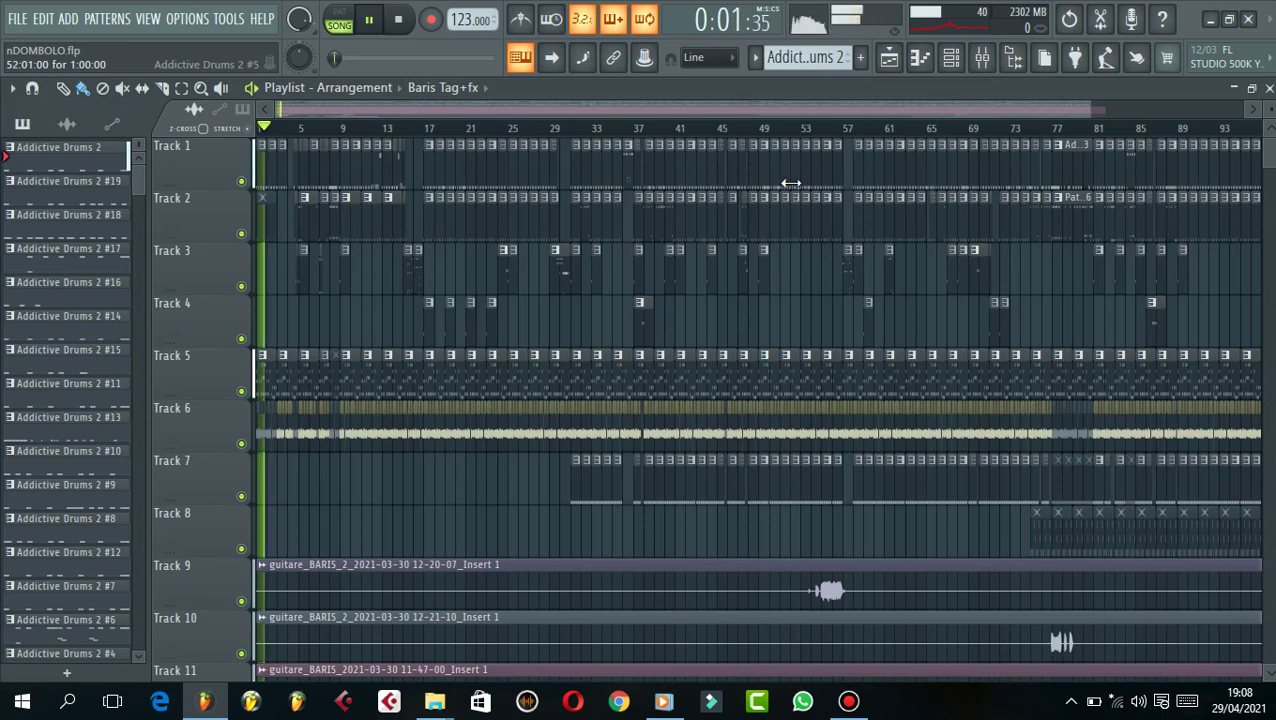
pyautogui.click(372, 20)
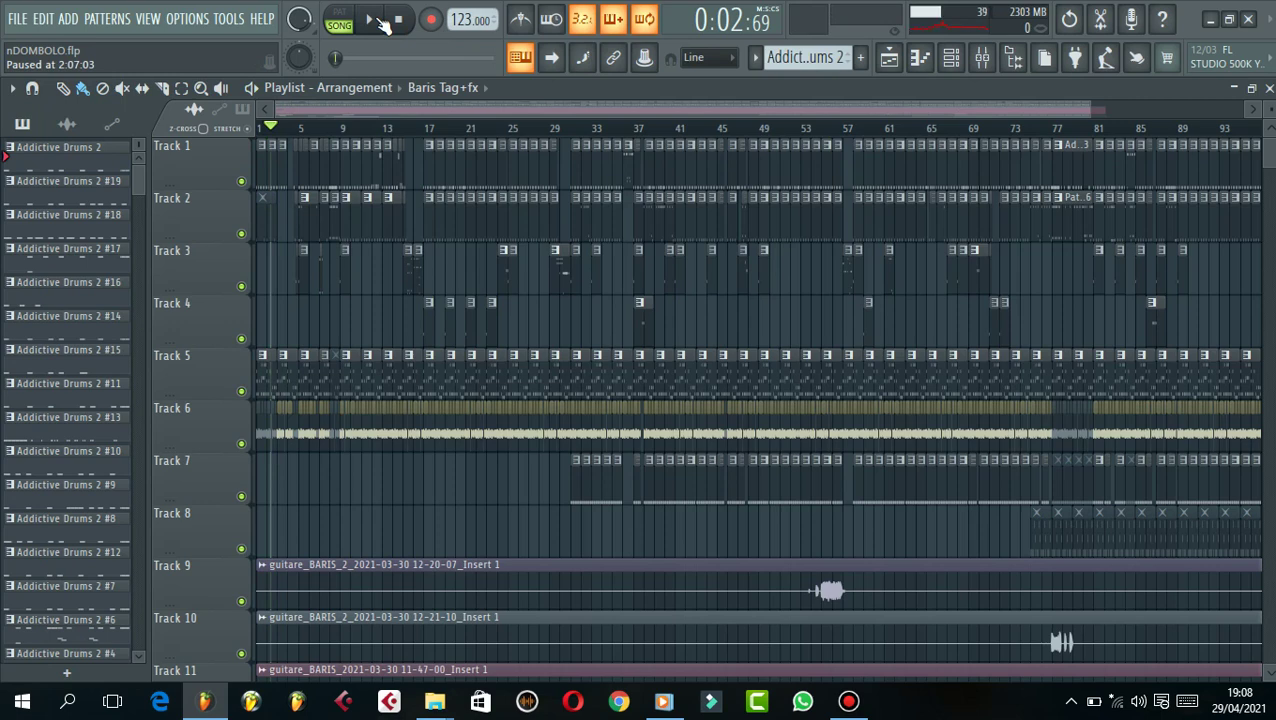
pyautogui.click(380, 18)
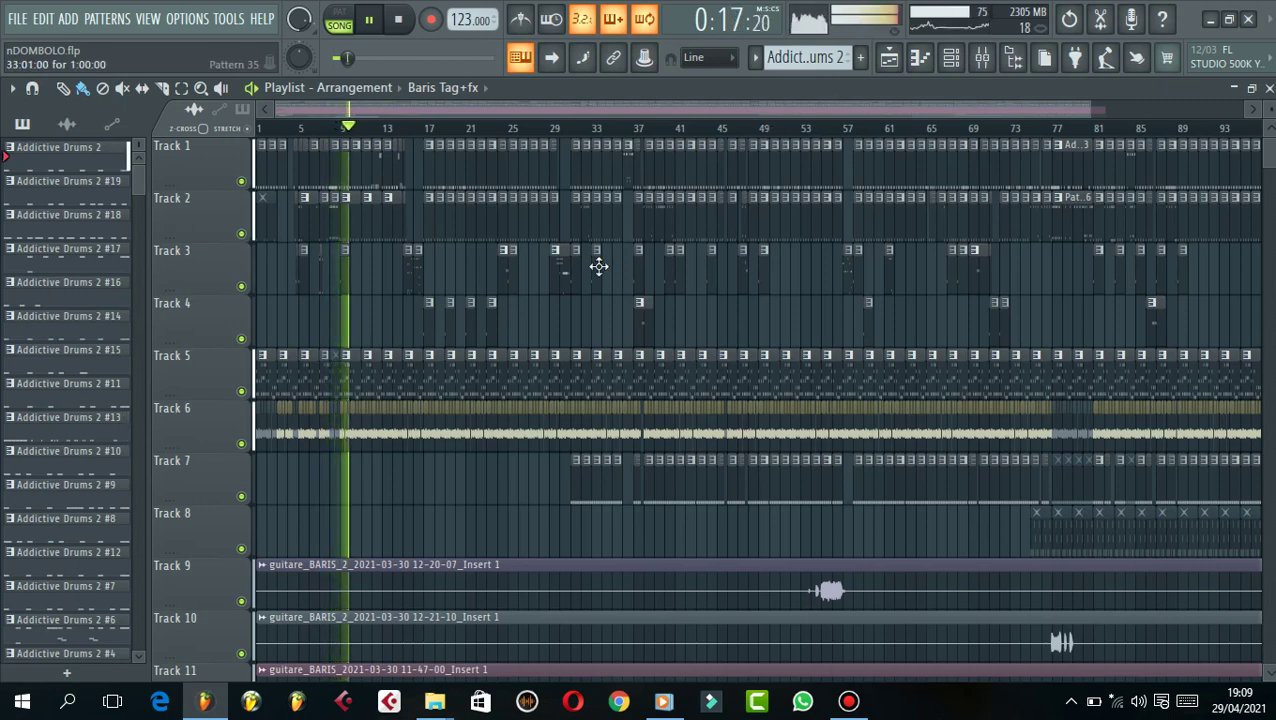
pyautogui.scroll(-5, 545, 378)
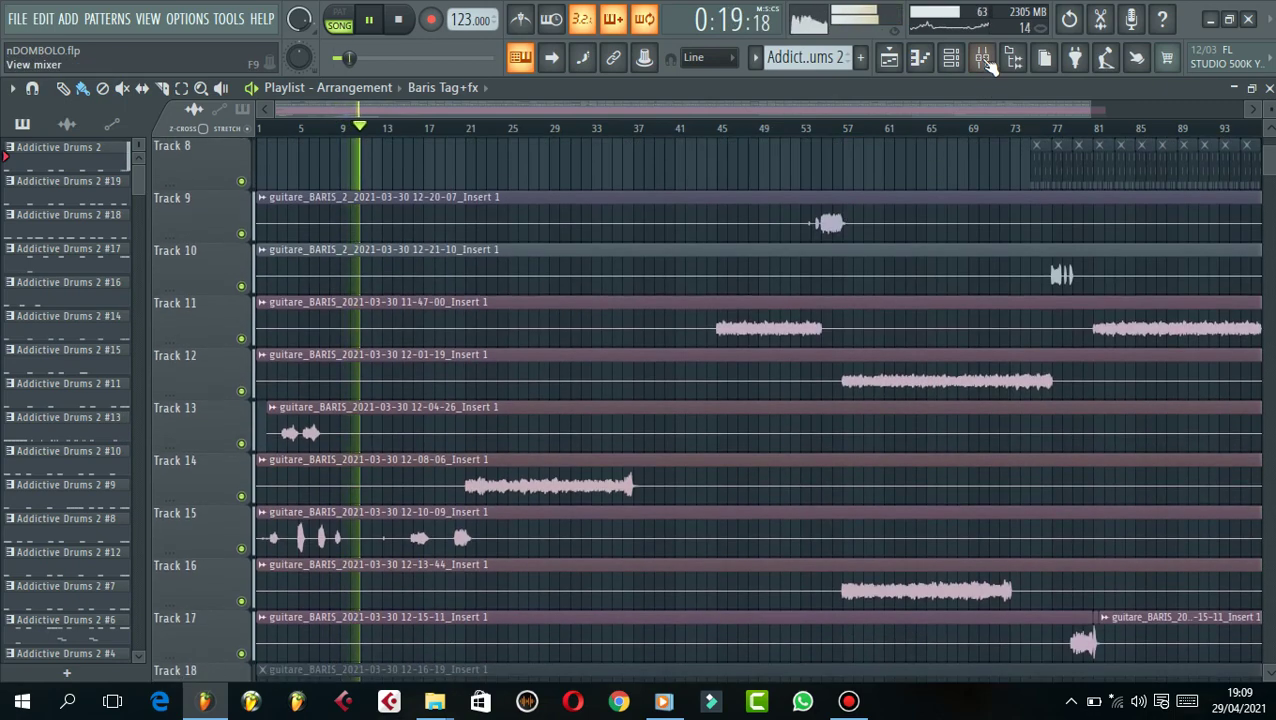
# - Add Fruity Reeverb 2 to the first effect slot of mixer track 21 and set its wet level to 74%
pyautogui.click(982, 57)
pyautogui.click(473, 282)
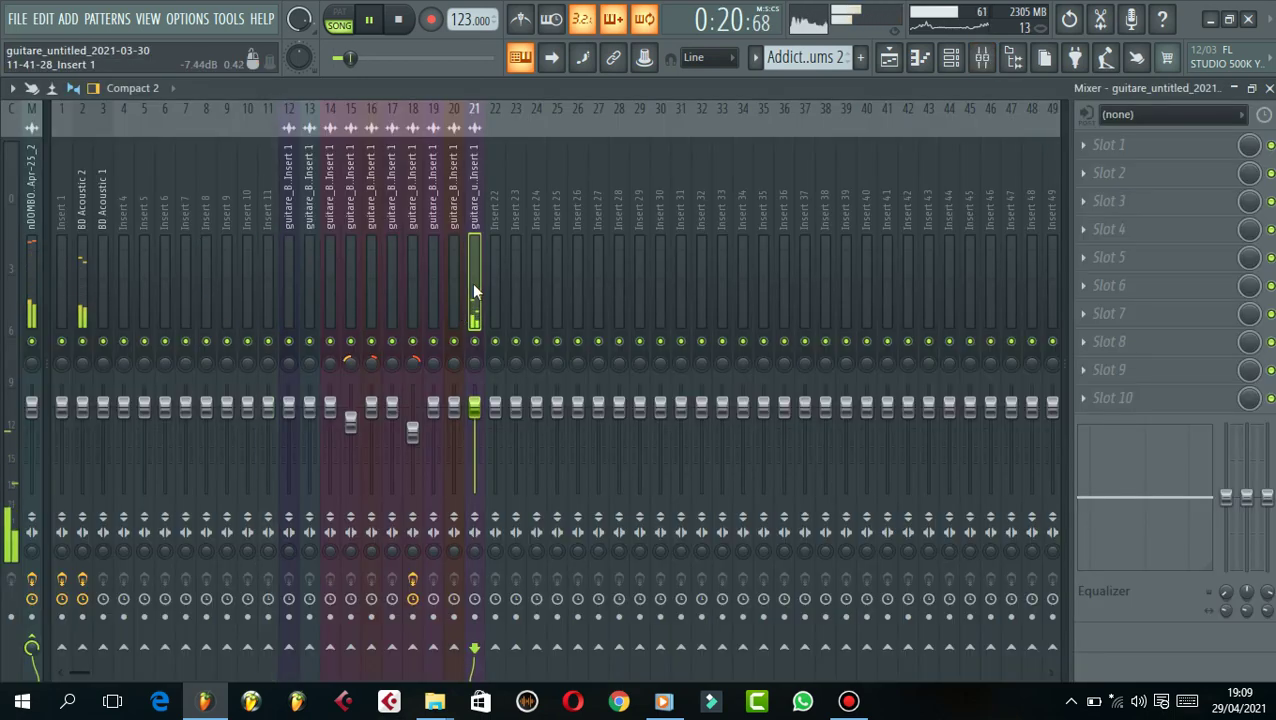
pyautogui.click(1112, 147)
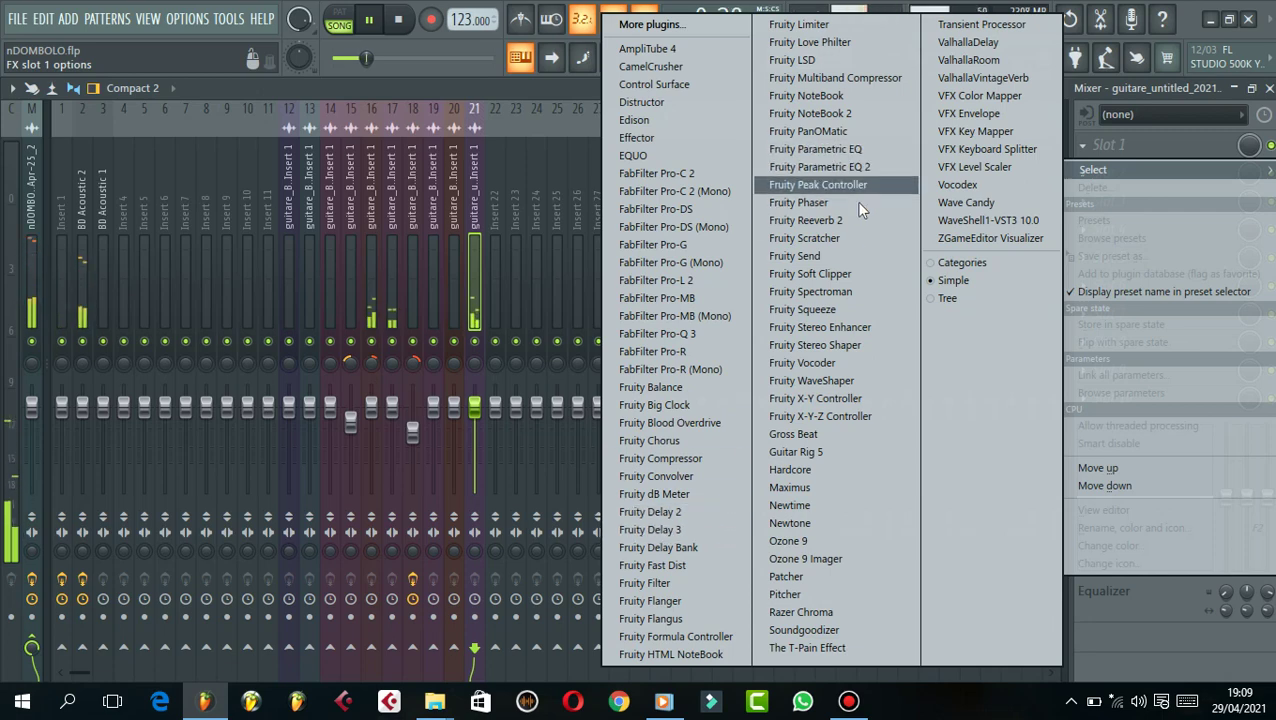
pyautogui.click(805, 220)
pyautogui.moveTo(586, 256); pyautogui.dragTo(586, 242)
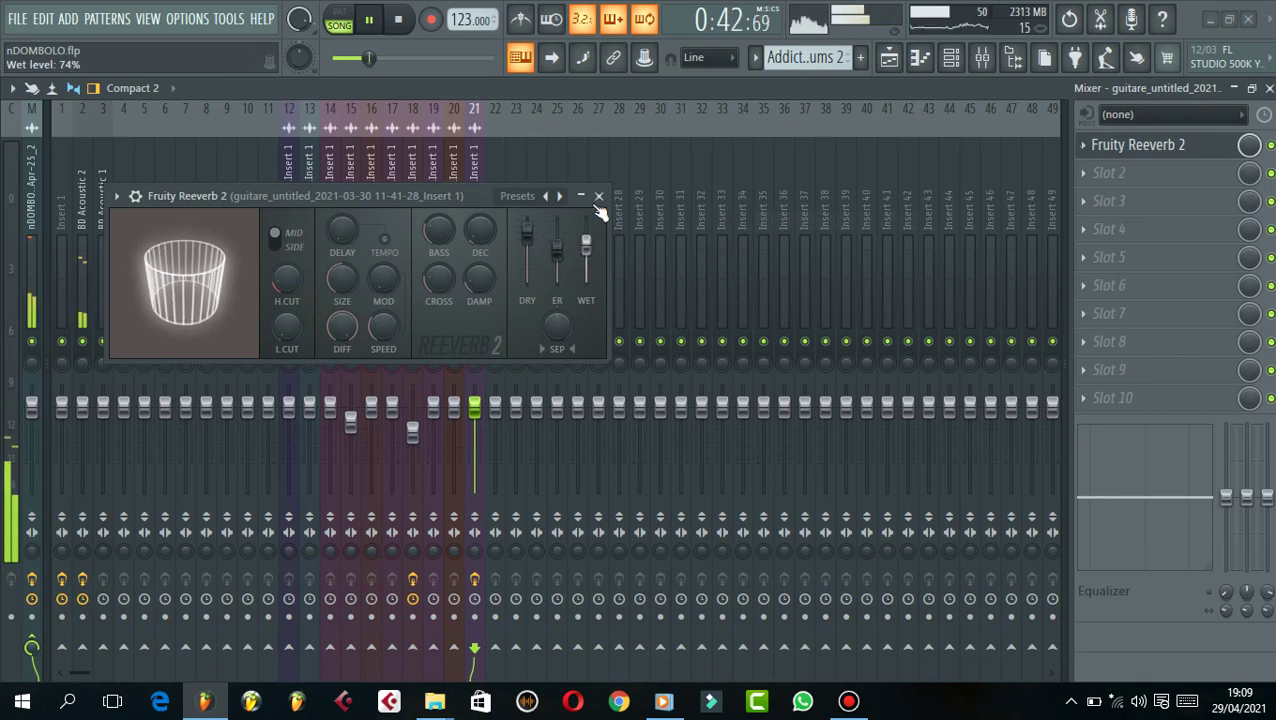
pyautogui.click(599, 197)
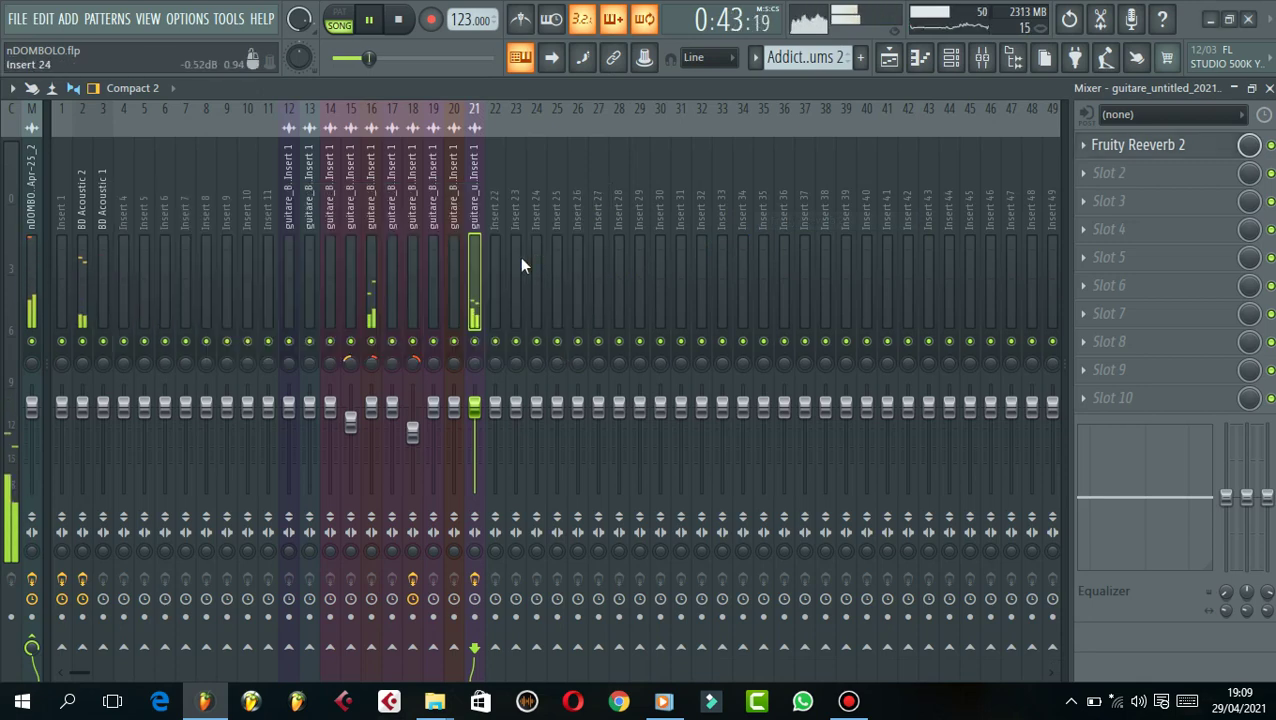
# - Load Fruity Reeverb 2 into the first effect slot of the empty mixer track Insert 26
pyautogui.click(575, 287)
pyautogui.rightClick(574, 287)
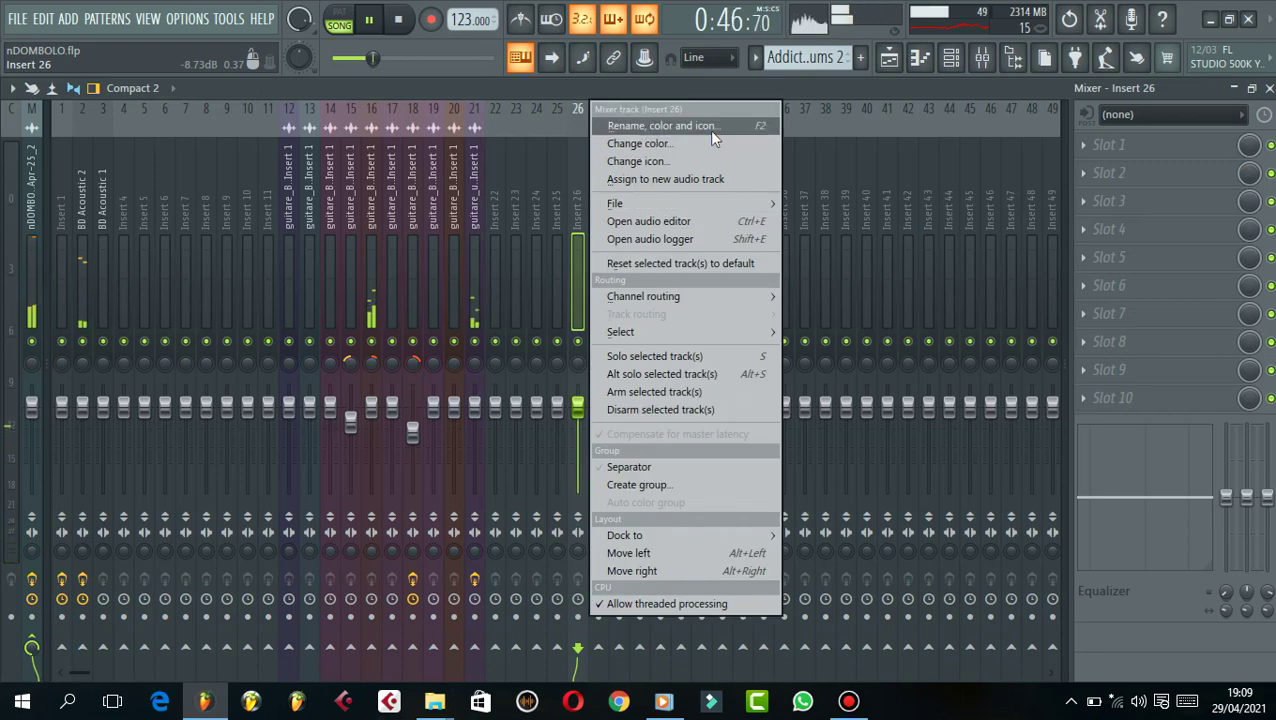
pyautogui.click(1085, 145)
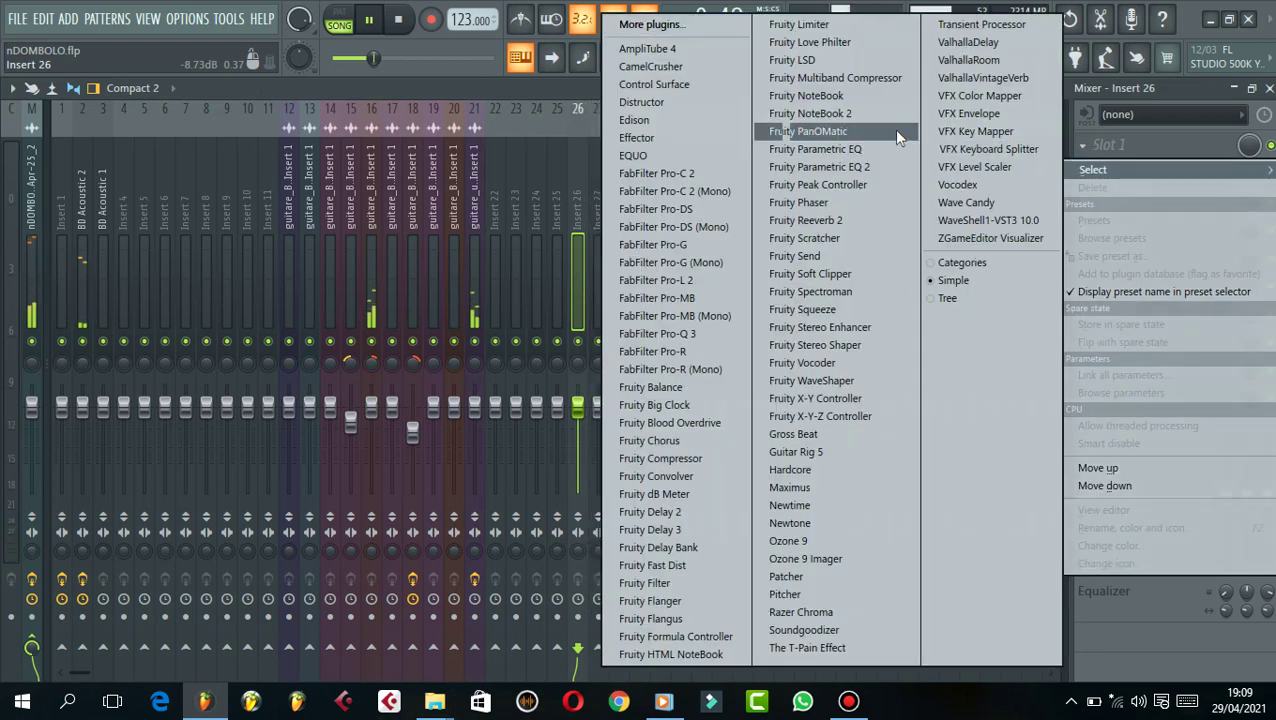
pyautogui.click(871, 220)
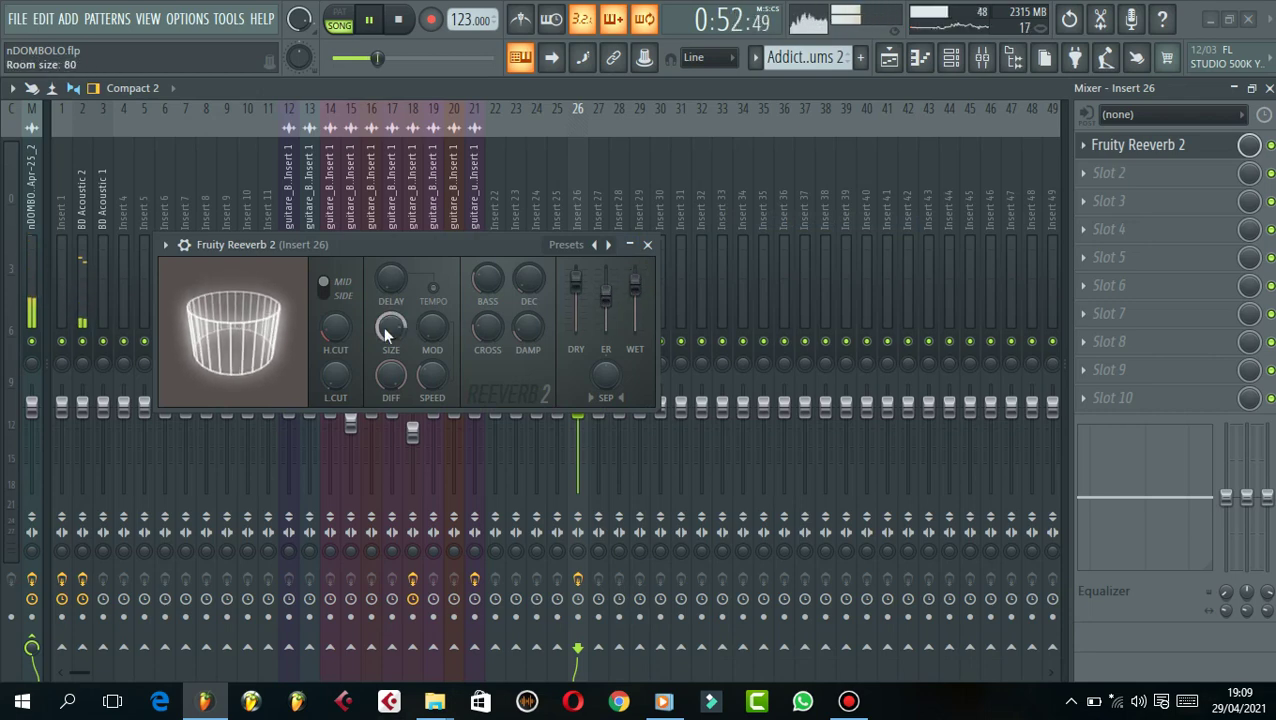
pyautogui.click(647, 244)
# - Bypass track 21's own reverb and send guitar tracks 21 and 16 to Insert 26, with track 21's send at about 44%
pyautogui.click(475, 277)
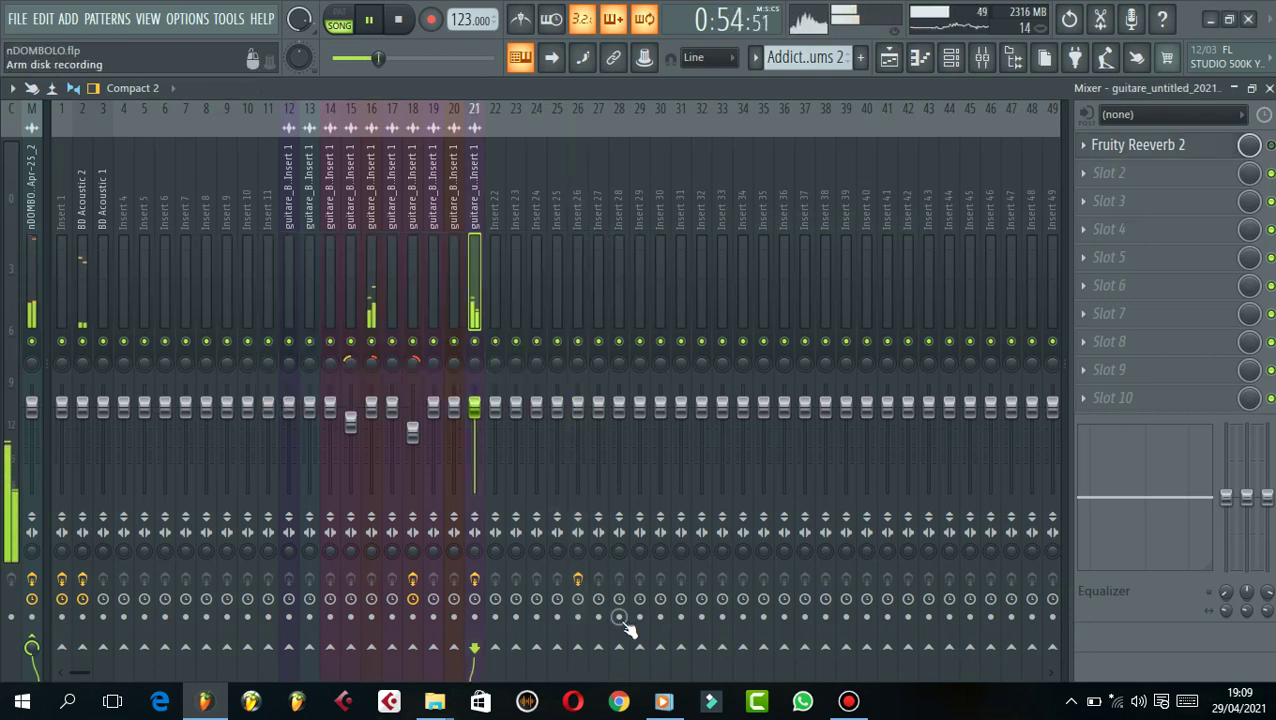
pyautogui.click(578, 648)
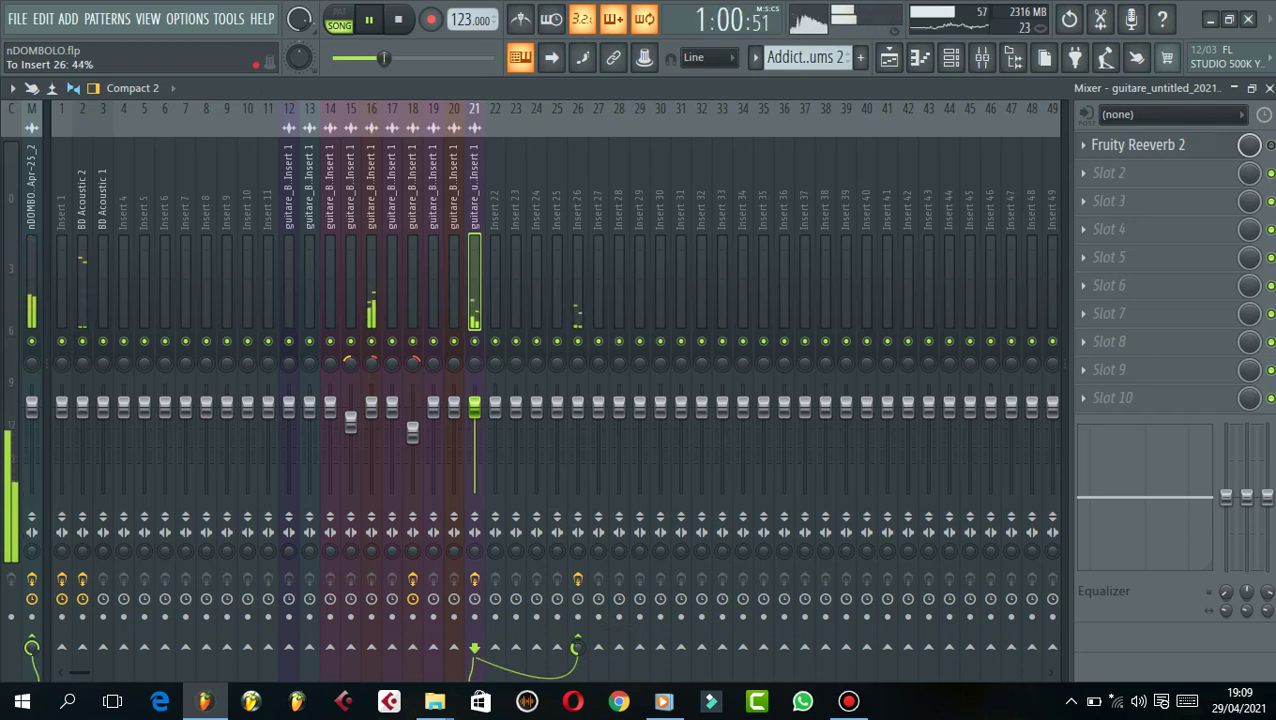
pyautogui.click(370, 291)
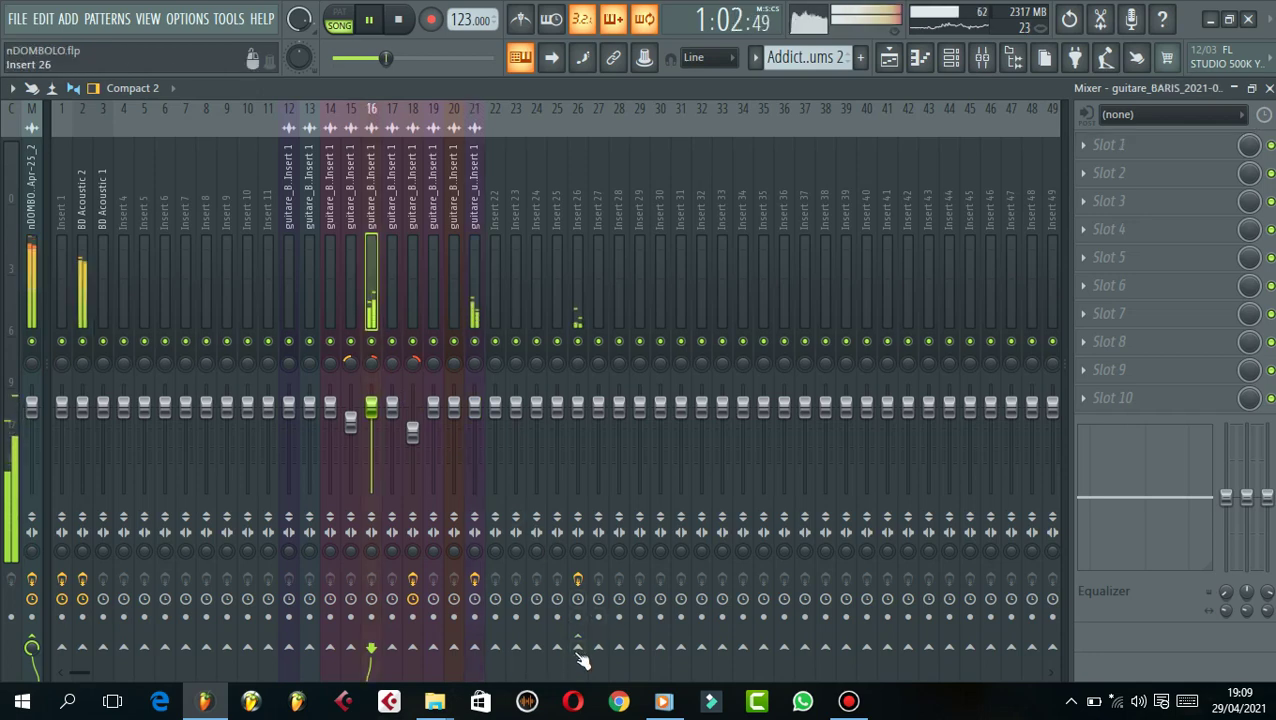
pyautogui.click(578, 648)
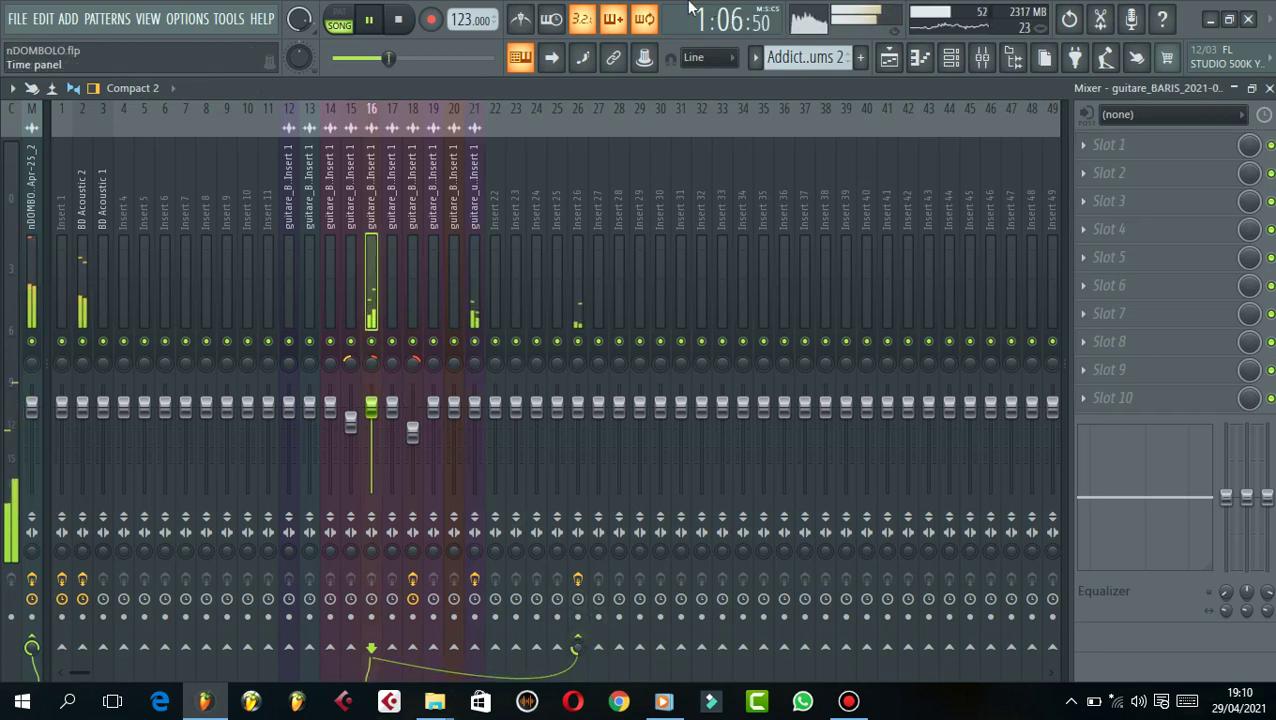
# - Review the available presets of the Fruity Reeverb 2 on Insert 26 without loading one
pyautogui.click(577, 272)
pyautogui.click(1158, 148)
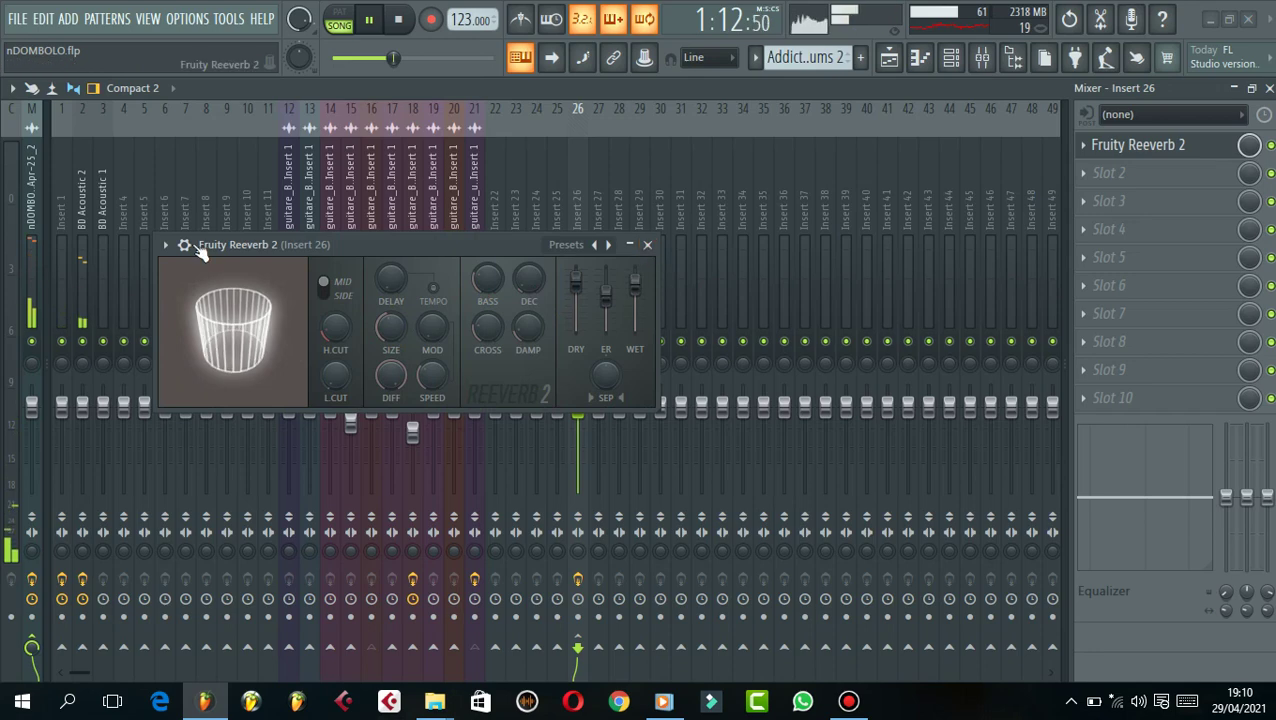
pyautogui.click(166, 245)
pyautogui.moveTo(208, 314)
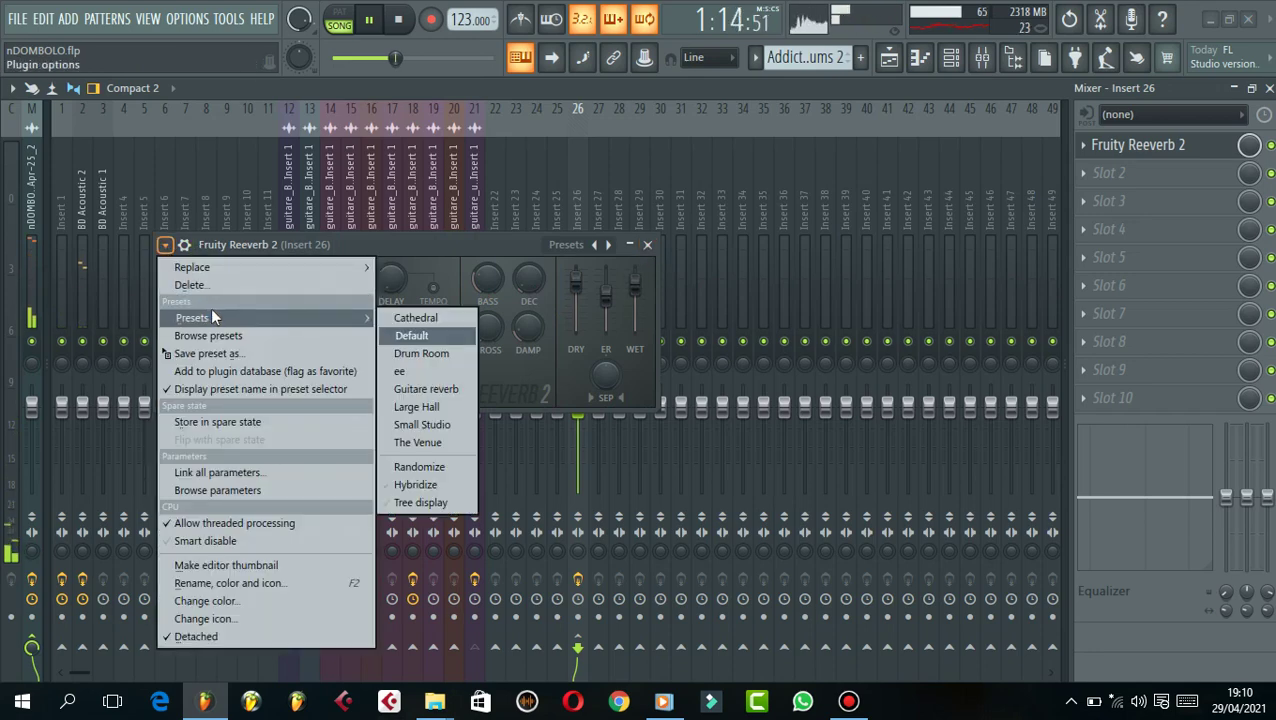
pyautogui.click(645, 246)
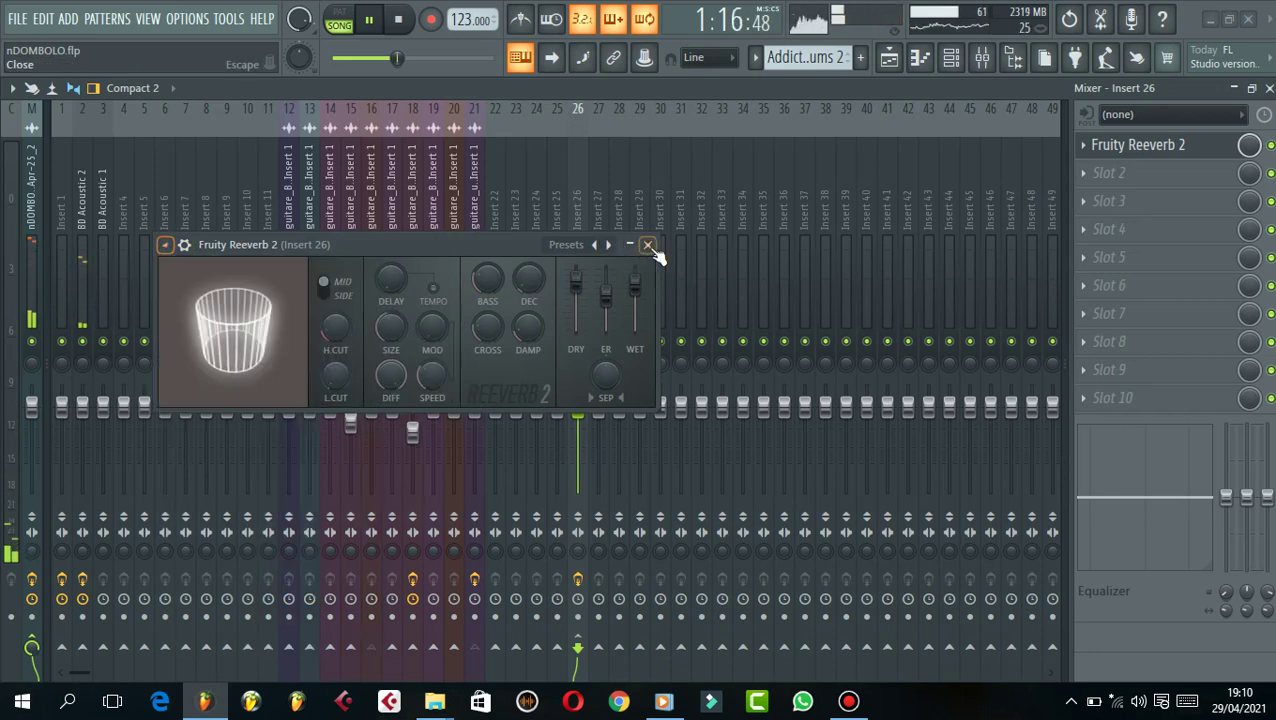
pyautogui.click(647, 245)
# - Check the playlist for the guitar clip at the playhead and select guitar track 14 in the mixer
pyautogui.click(478, 280)
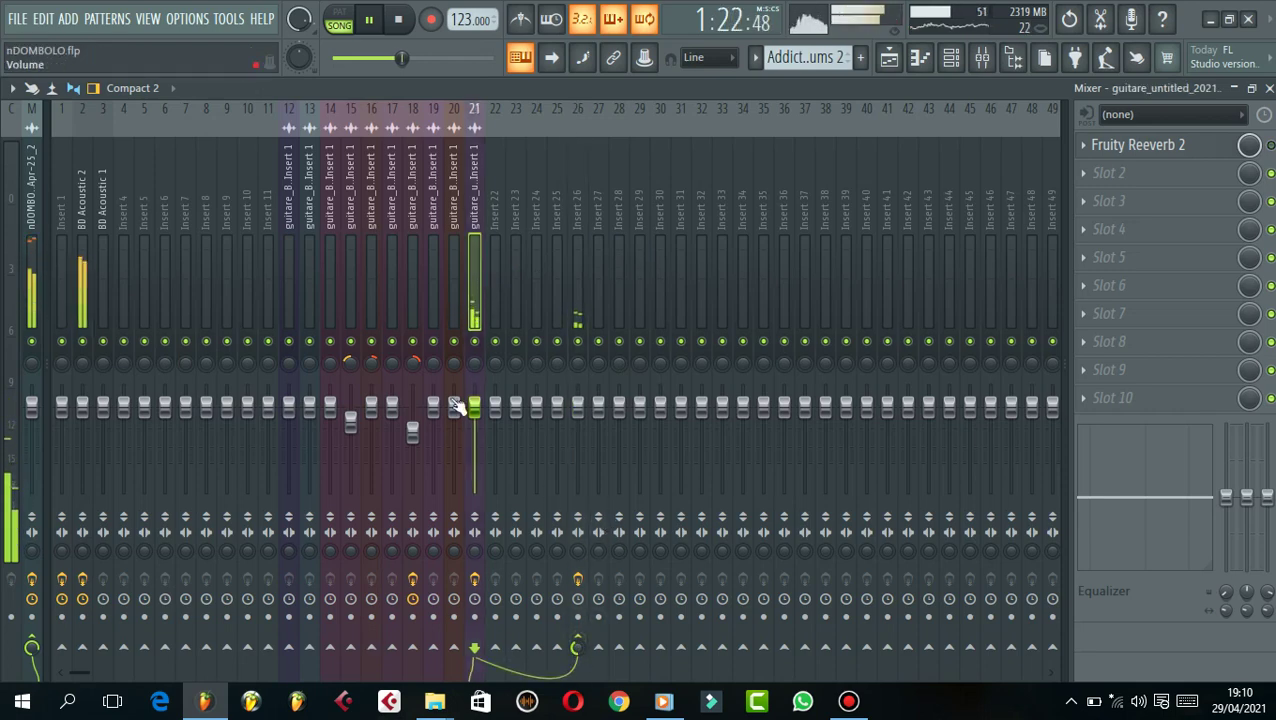
pyautogui.click(888, 59)
pyautogui.hscroll(3, 850, 112)
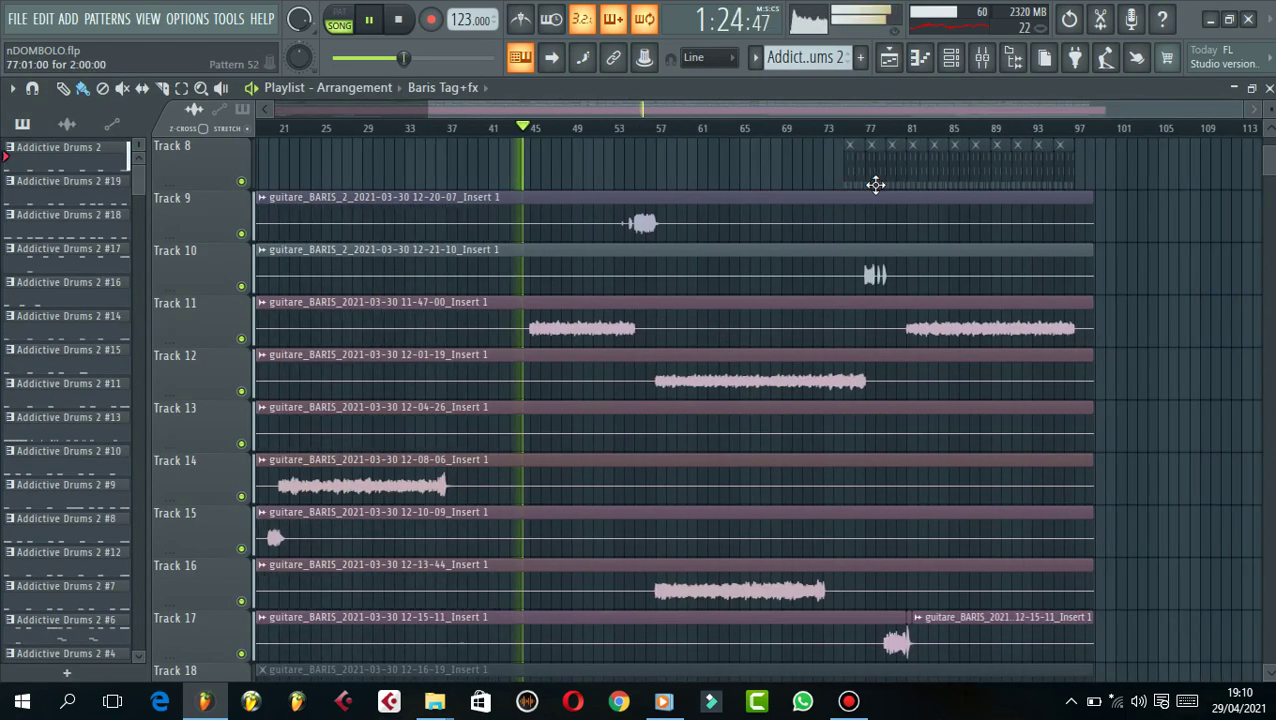
pyautogui.scroll(5, 890, 182)
pyautogui.moveTo(1269, 110); pyautogui.dragTo(1269, 140)
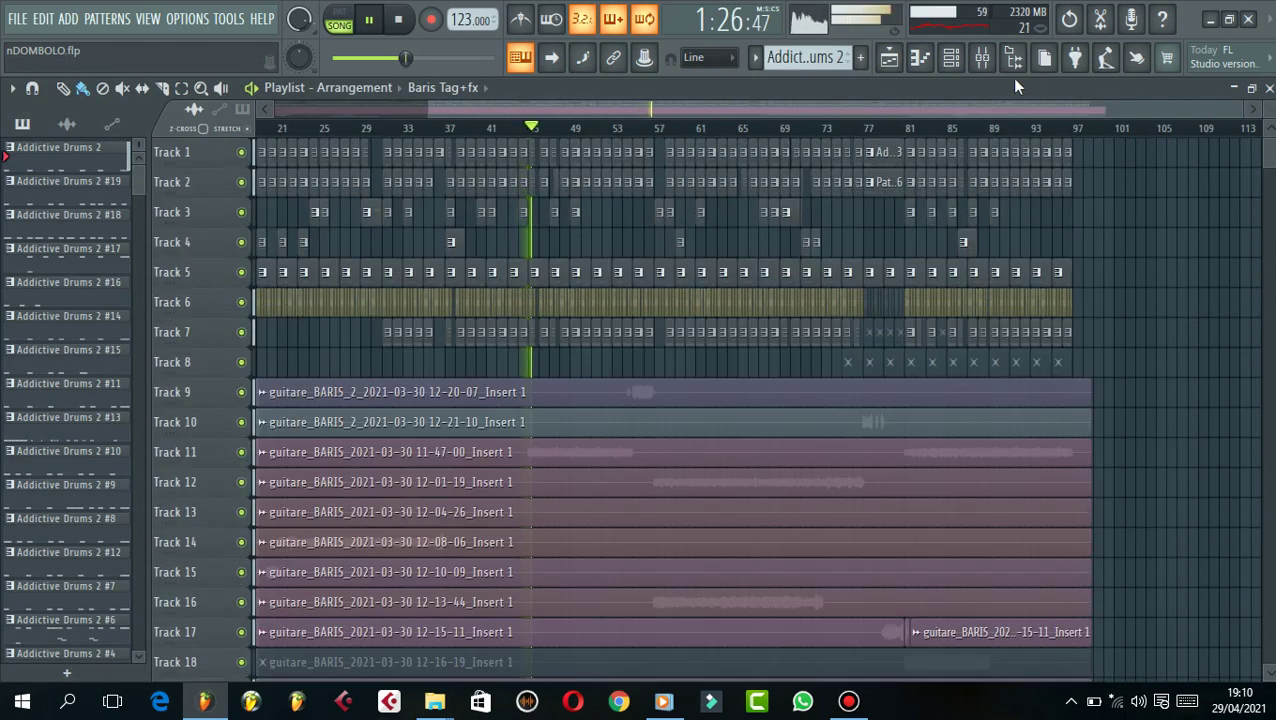
pyautogui.scroll(1, 612, 142)
pyautogui.scroll(2, 612, 142)
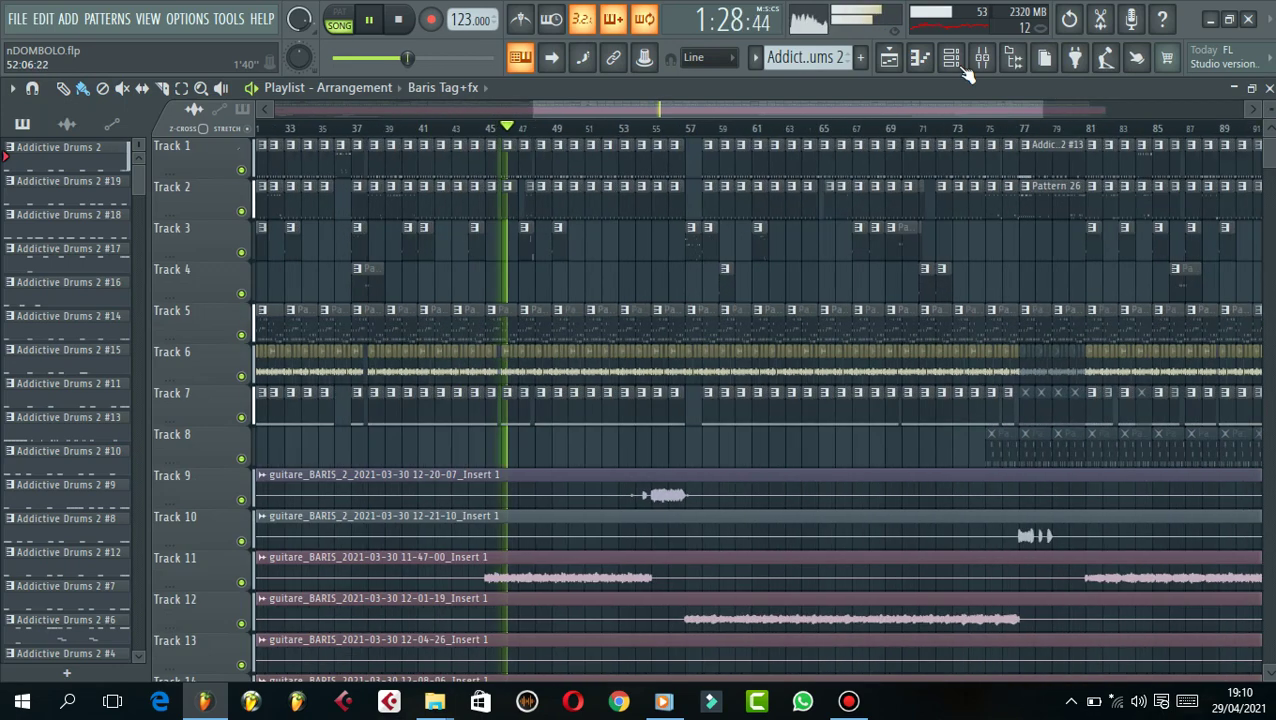
pyautogui.click(983, 60)
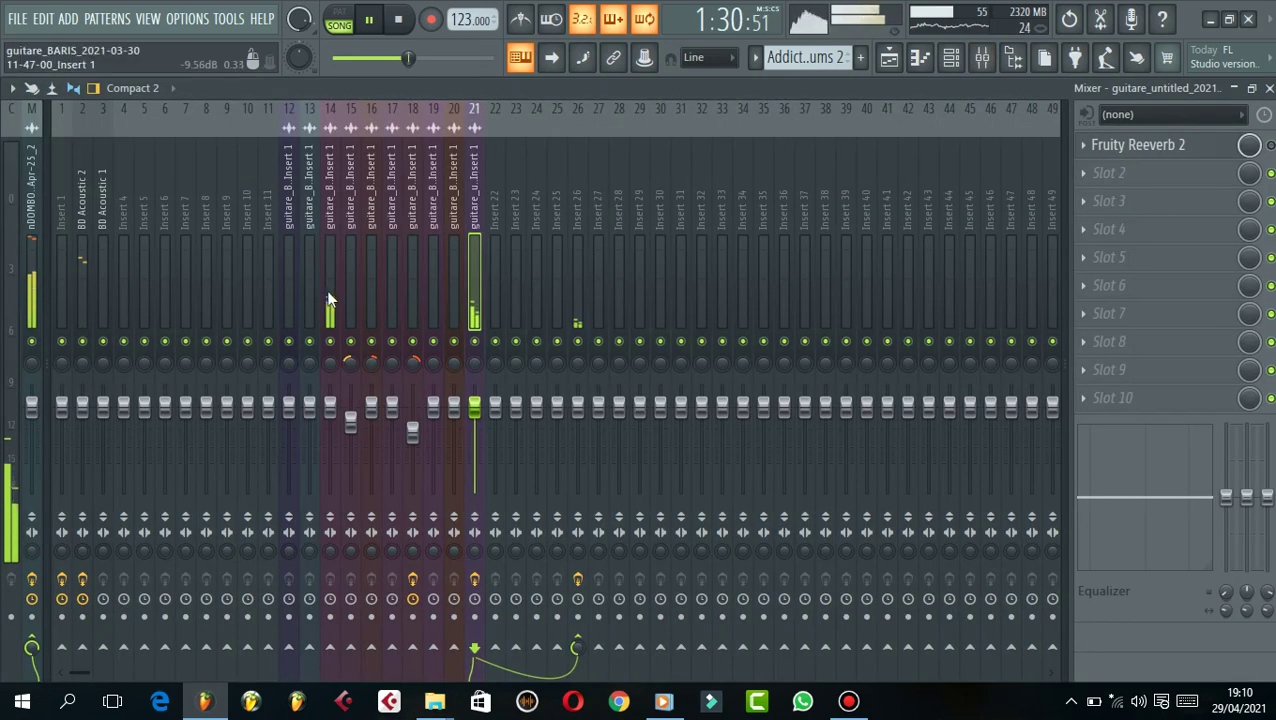
pyautogui.click(330, 300)
pyautogui.moveTo(330, 329); pyautogui.dragTo(331, 387)
pyautogui.rightClick(332, 389)
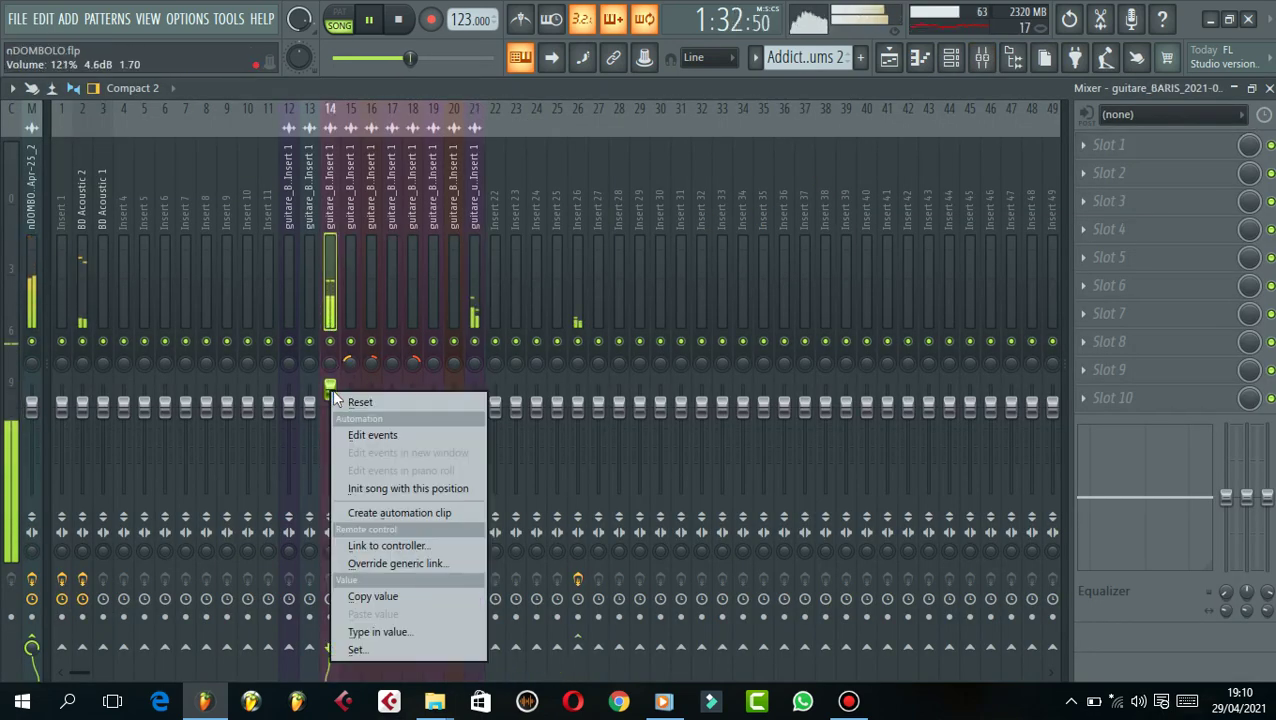
pyautogui.click(338, 402)
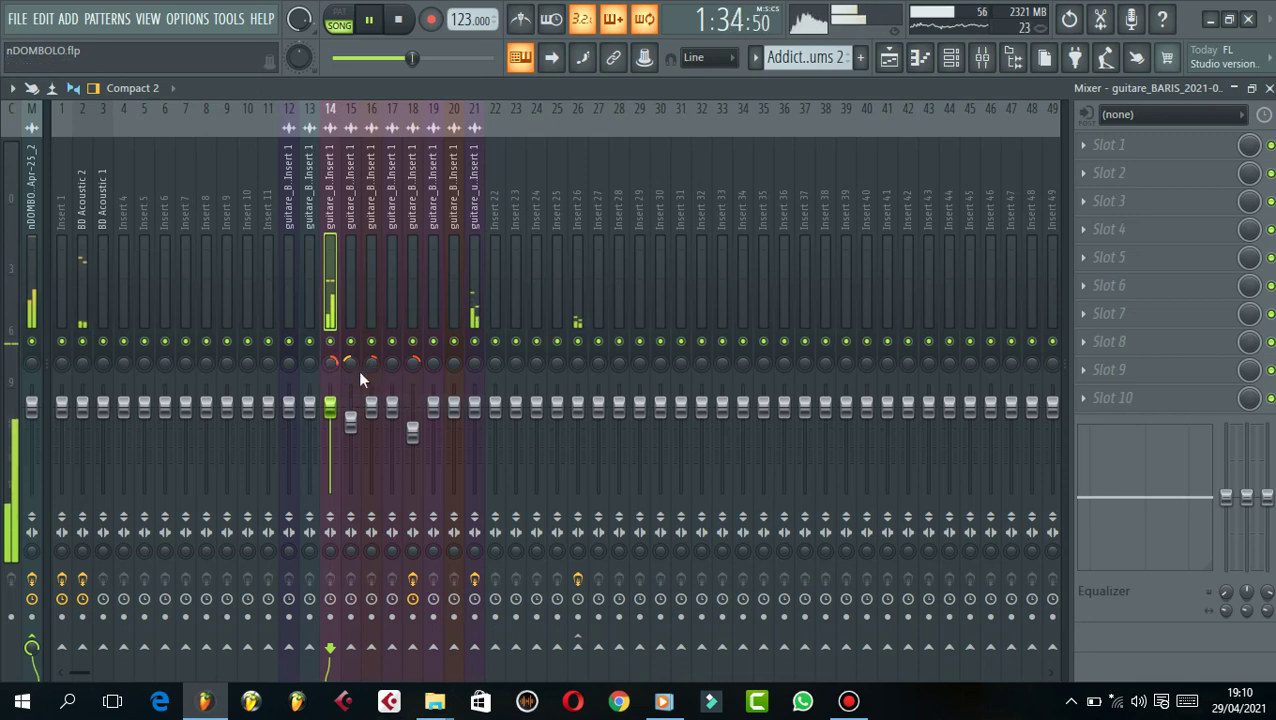
# - Pan guitar track 14 to the right and send it to the reverb on Insert 26
pyautogui.moveTo(332, 361); pyautogui.dragTo(332, 340)
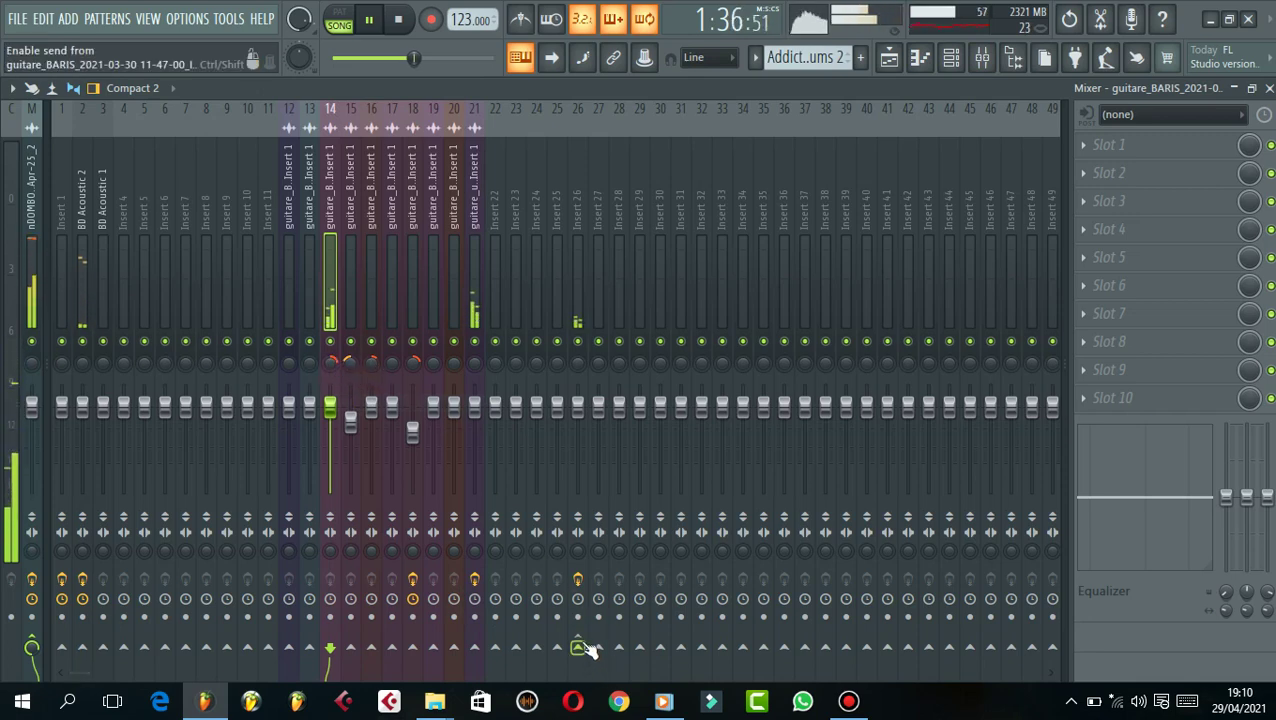
pyautogui.click(577, 647)
pyautogui.moveTo(577, 647); pyautogui.dragTo(577, 660)
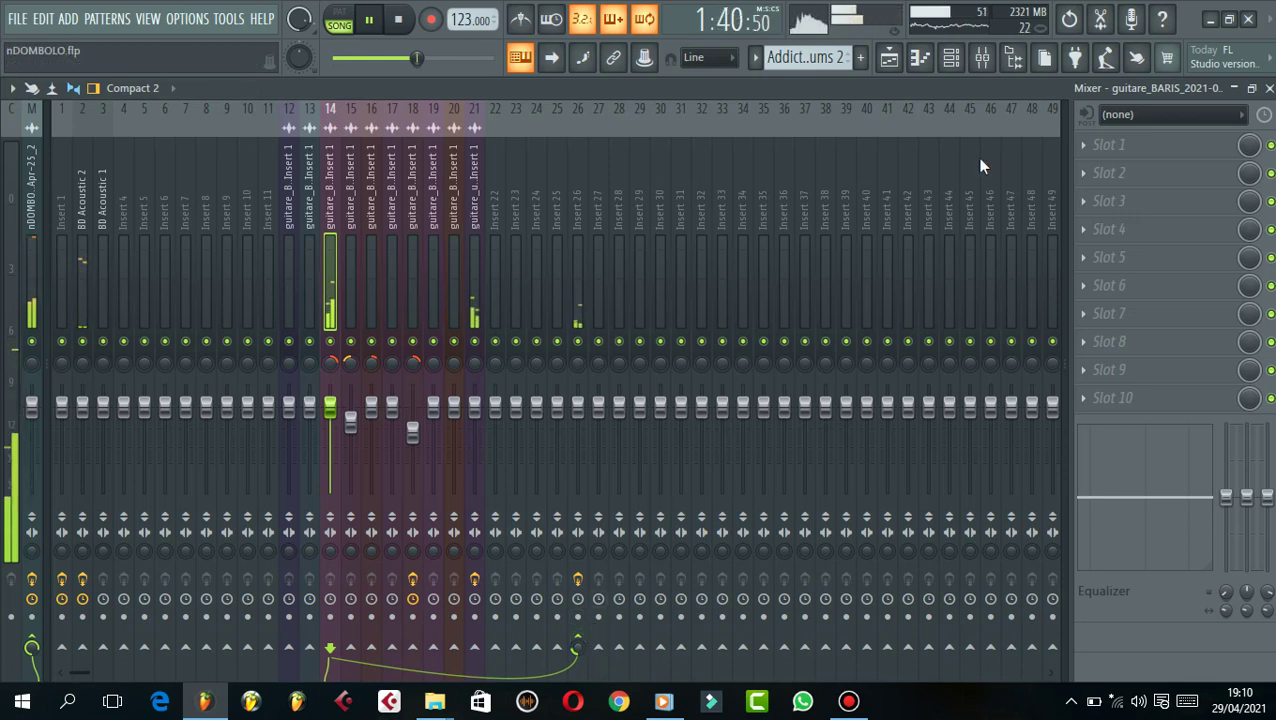
# - Check the upcoming guitar clips in the playlist and send guitar track 18 to Insert 26 in the mixer
pyautogui.click(885, 68)
pyautogui.moveTo(827, 108); pyautogui.dragTo(836, 107)
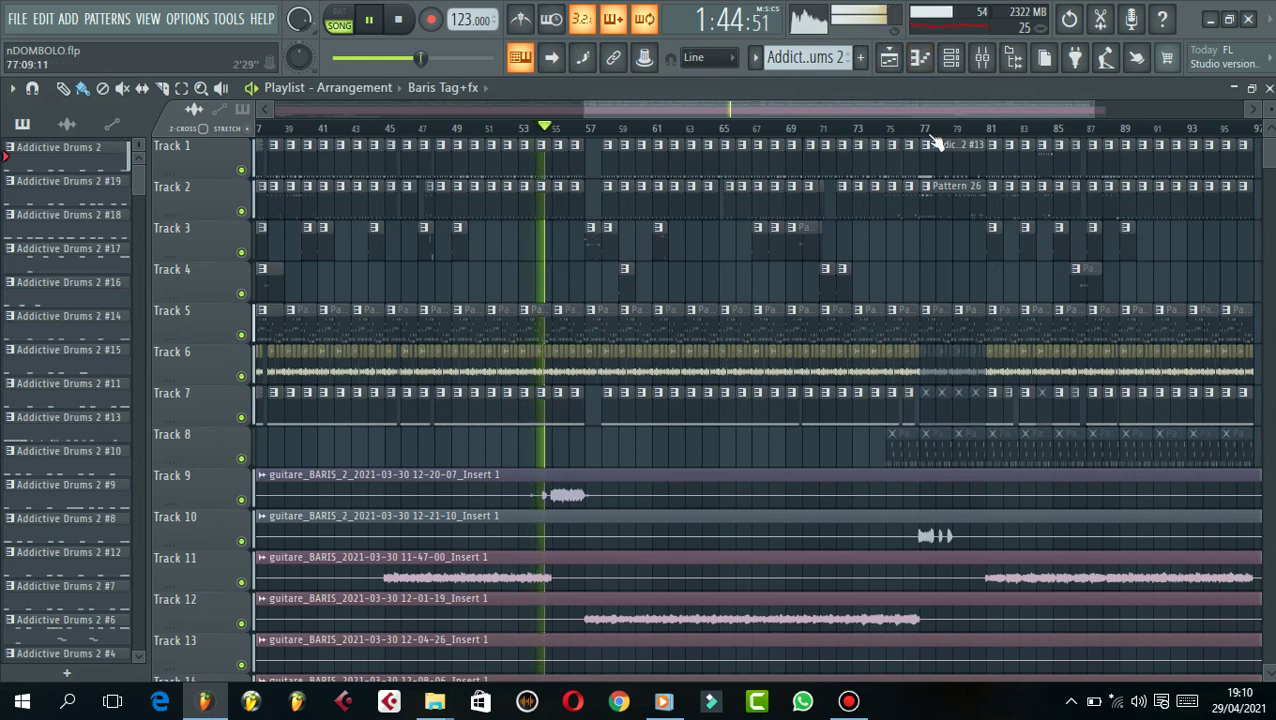
pyautogui.scroll(1, 933, 138)
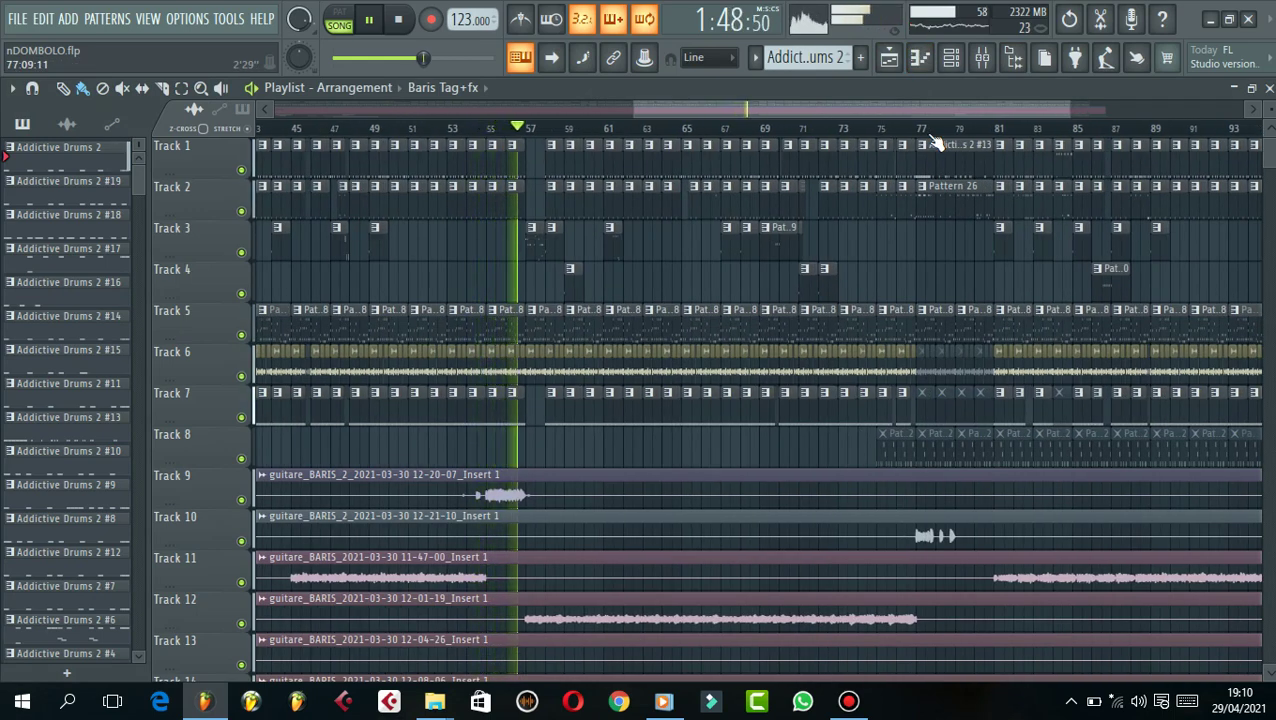
pyautogui.click(982, 57)
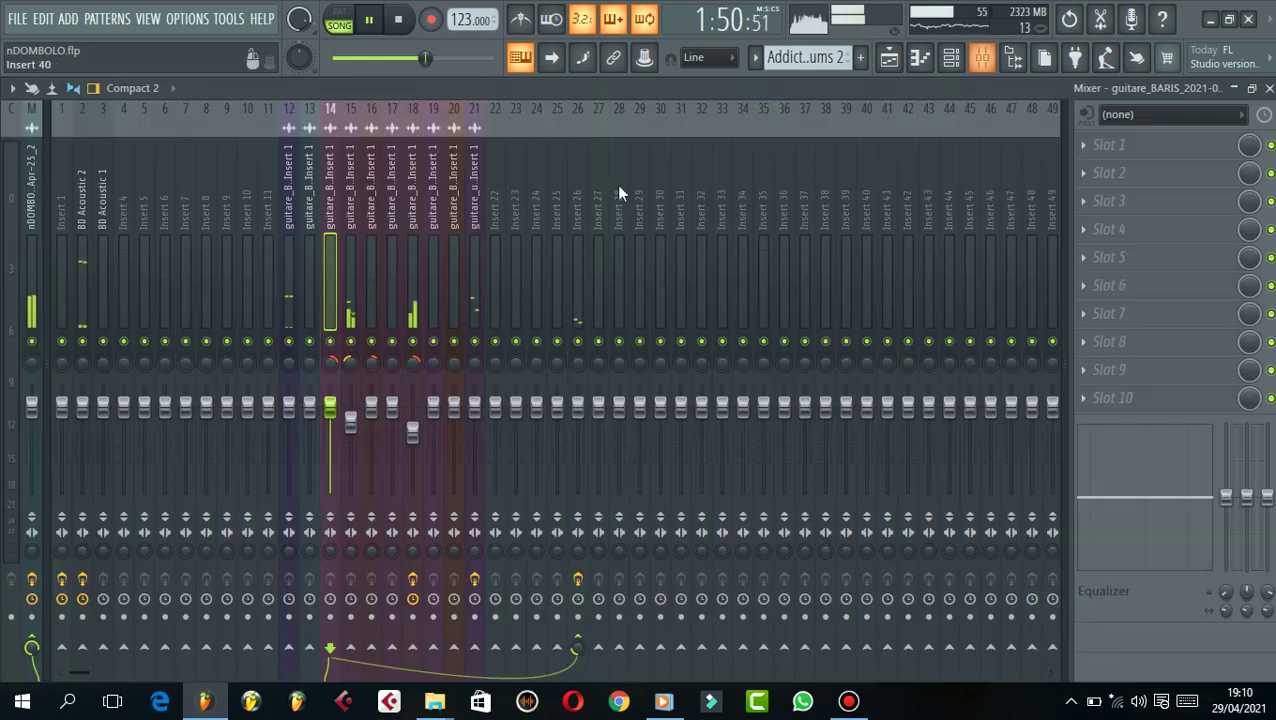
pyautogui.click(415, 291)
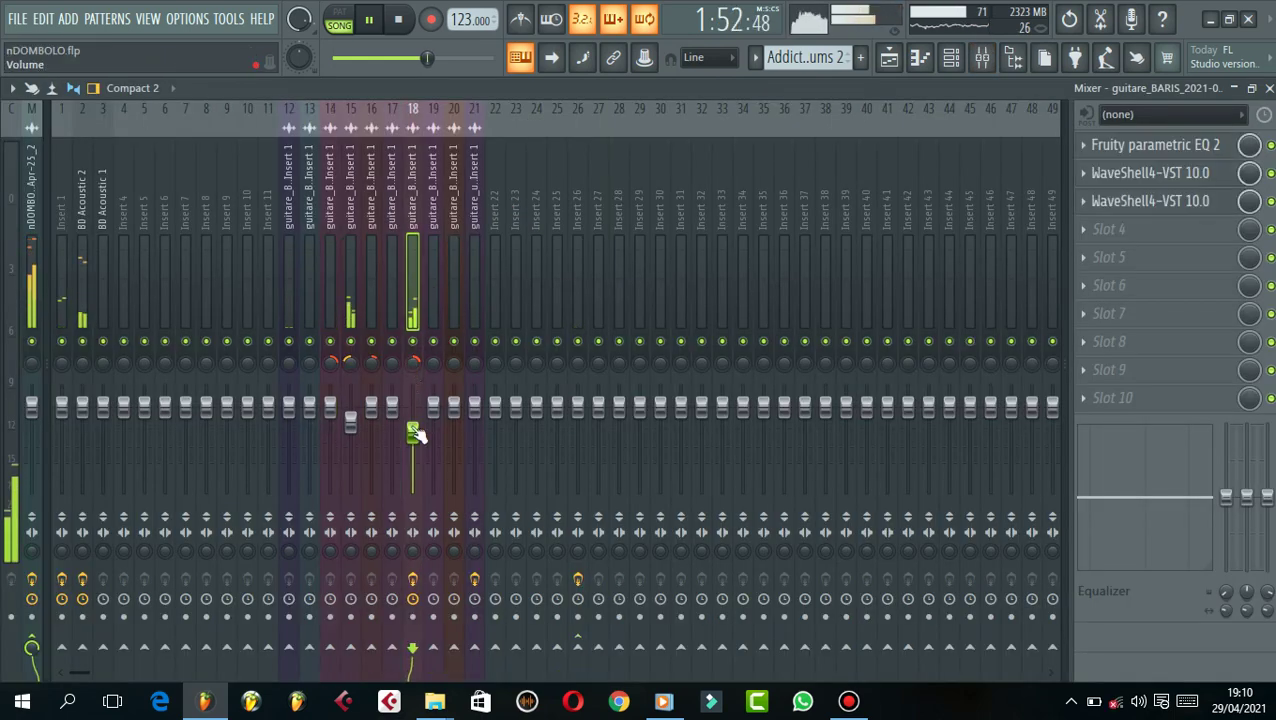
pyautogui.click(577, 647)
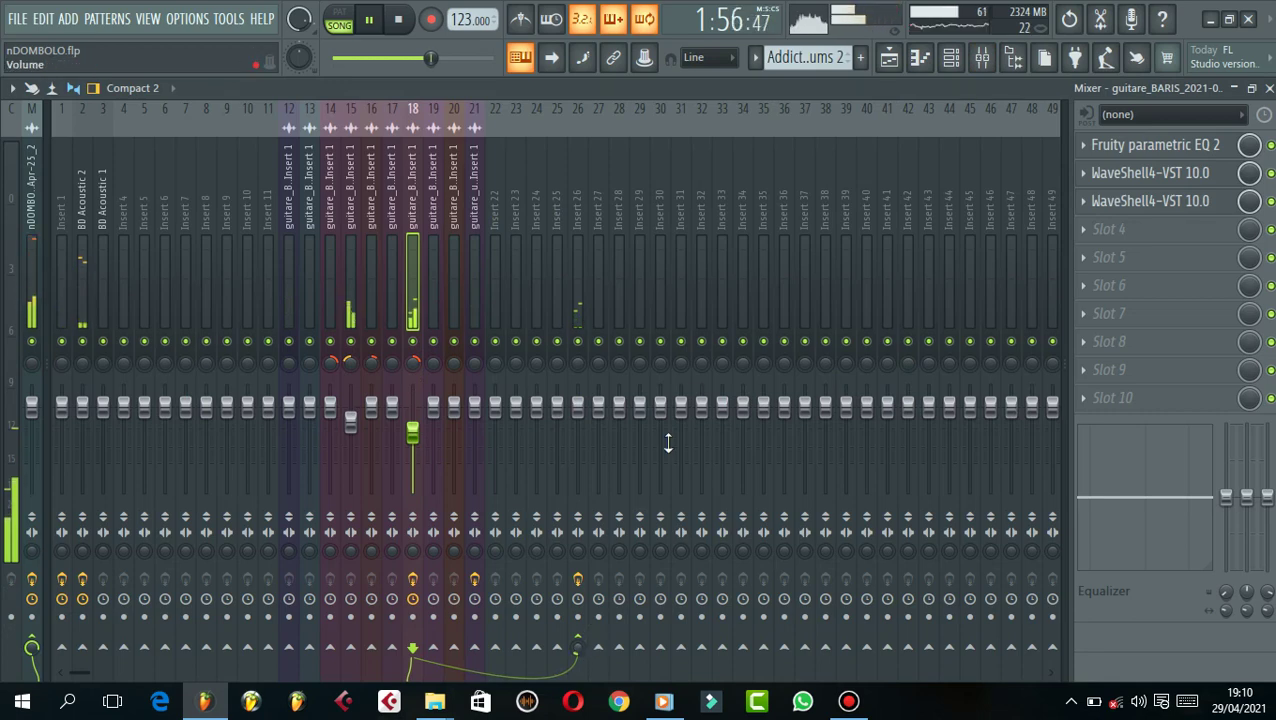
# - Check the playing section of the playlist against the guitar track levels in the mixer
pyautogui.click(890, 64)
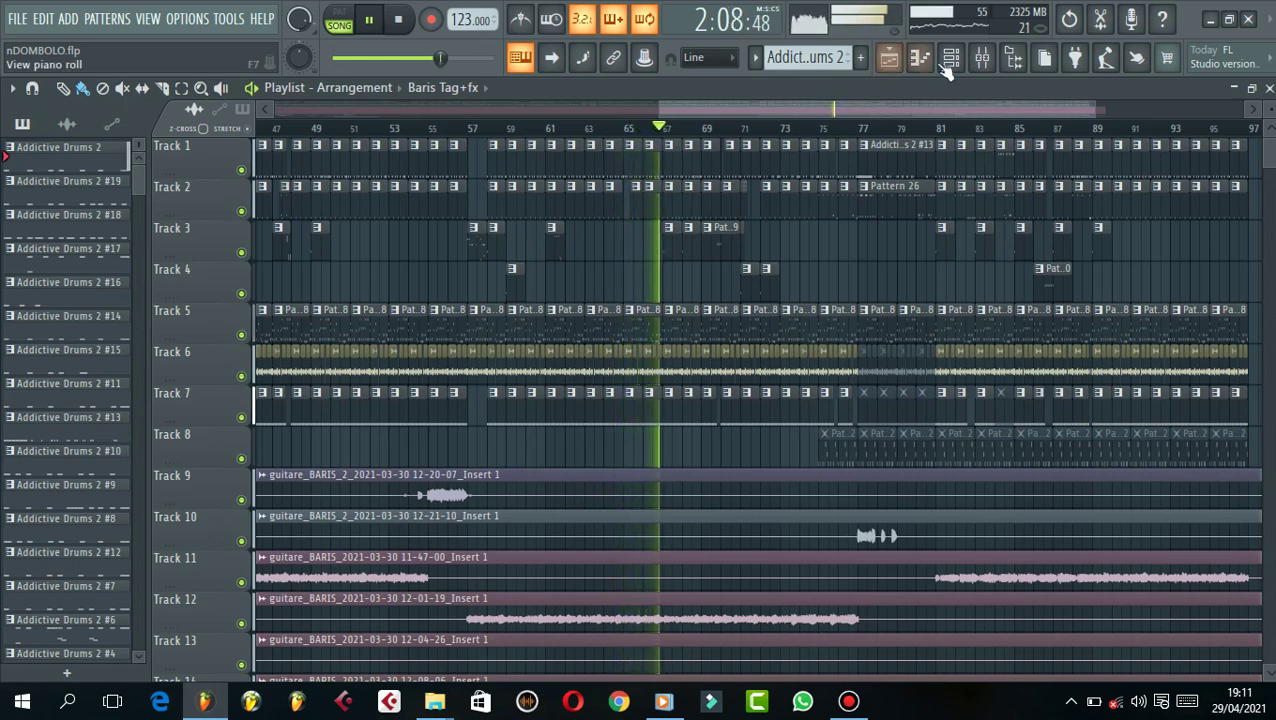
pyautogui.click(981, 60)
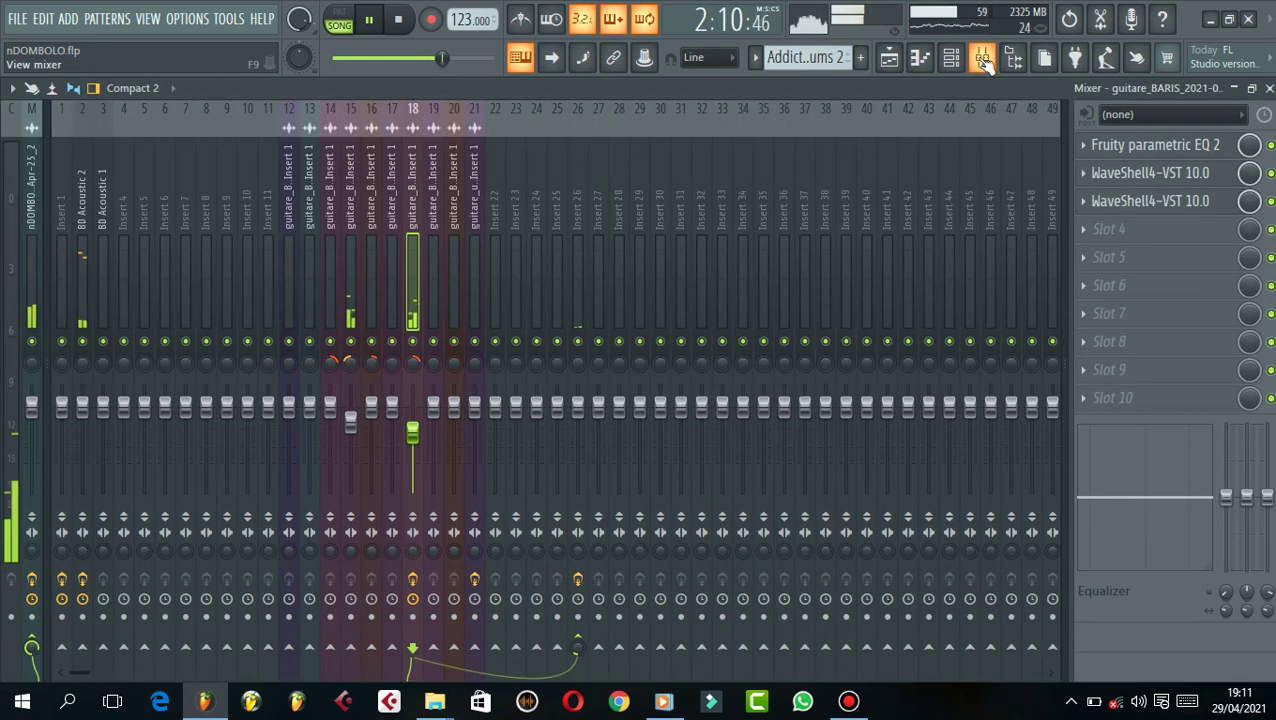
pyautogui.click(981, 60)
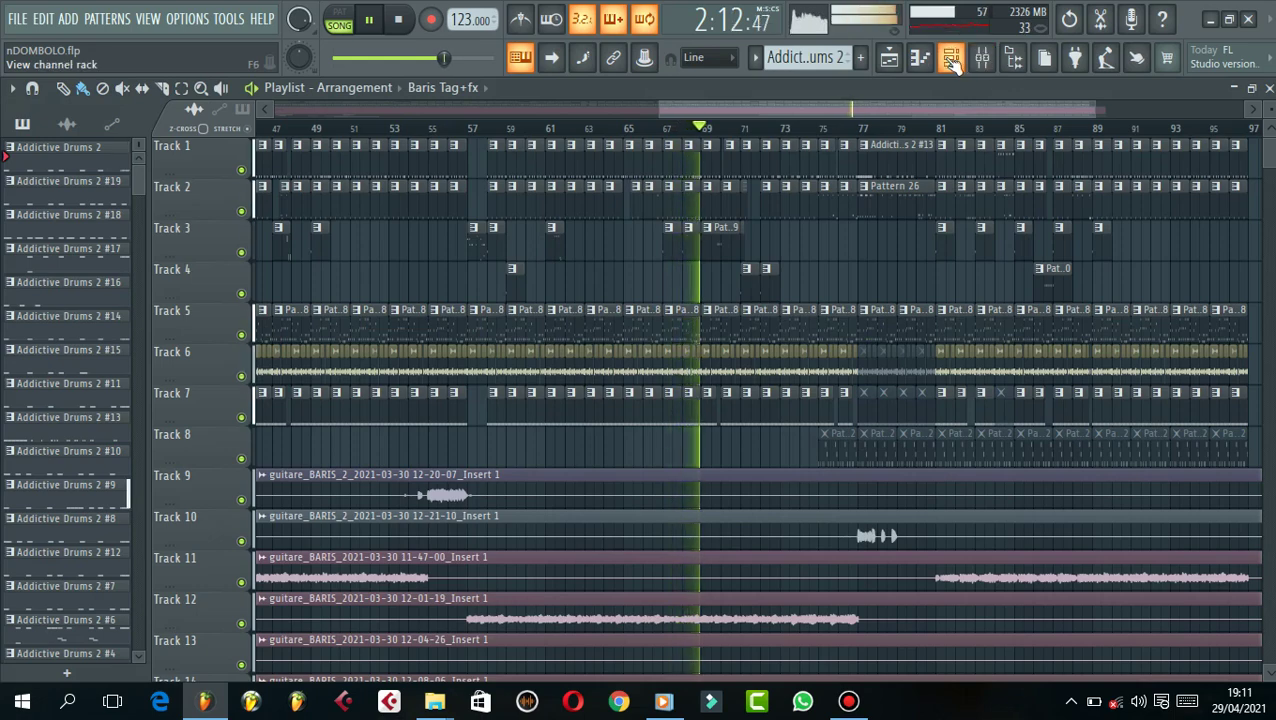
pyautogui.click(981, 60)
pyautogui.click(981, 60)
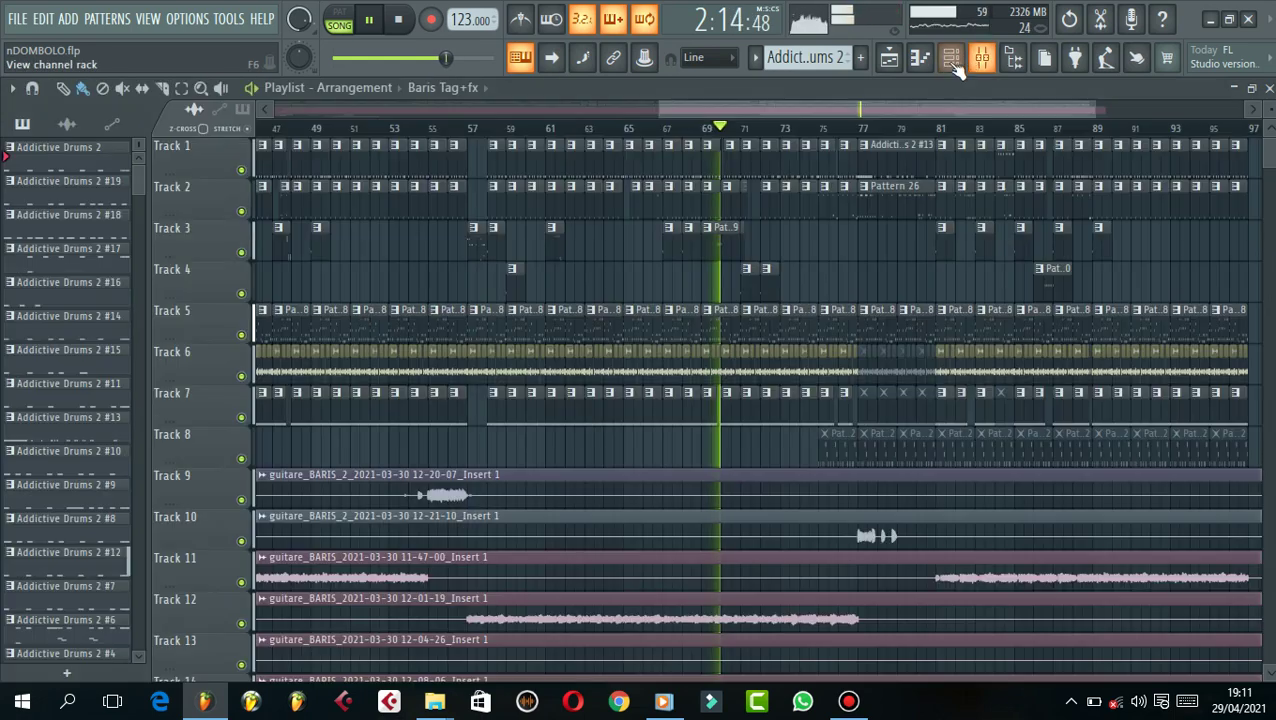
# - Pan the M1 Cymbal channel to the right and raise its volume slightly in the channel rack
pyautogui.click(951, 60)
pyautogui.click(981, 60)
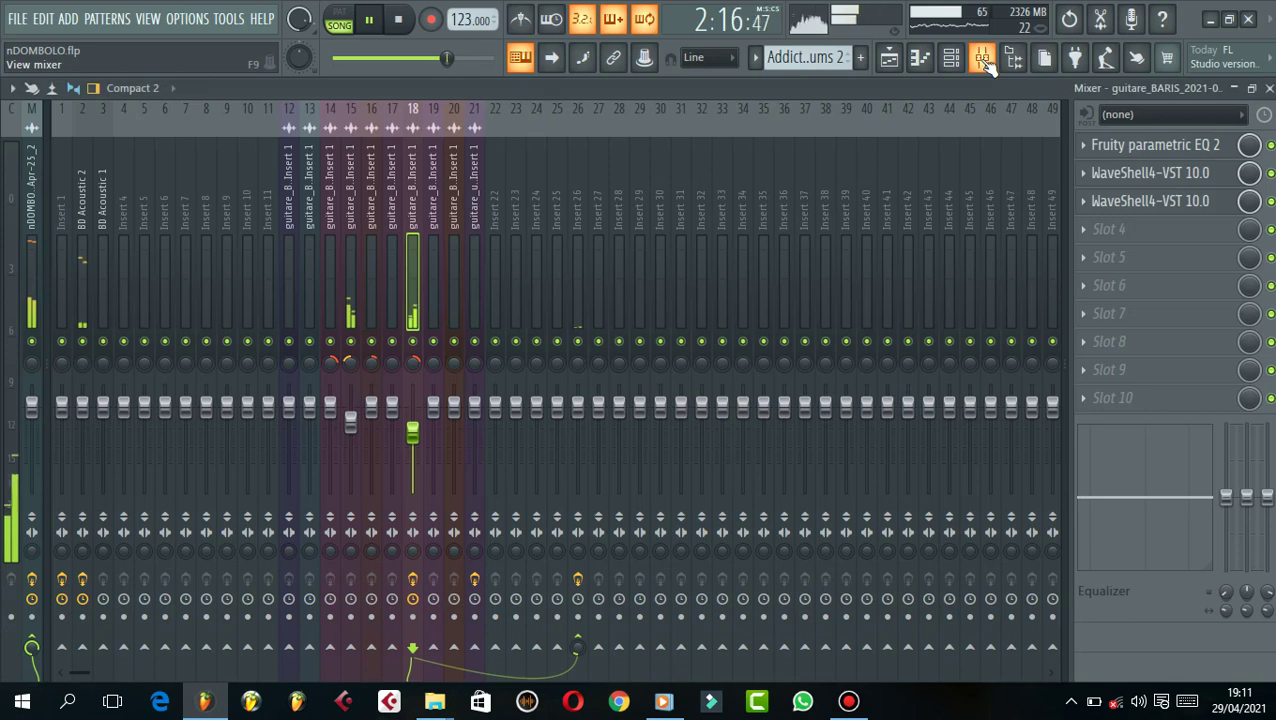
pyautogui.click(981, 60)
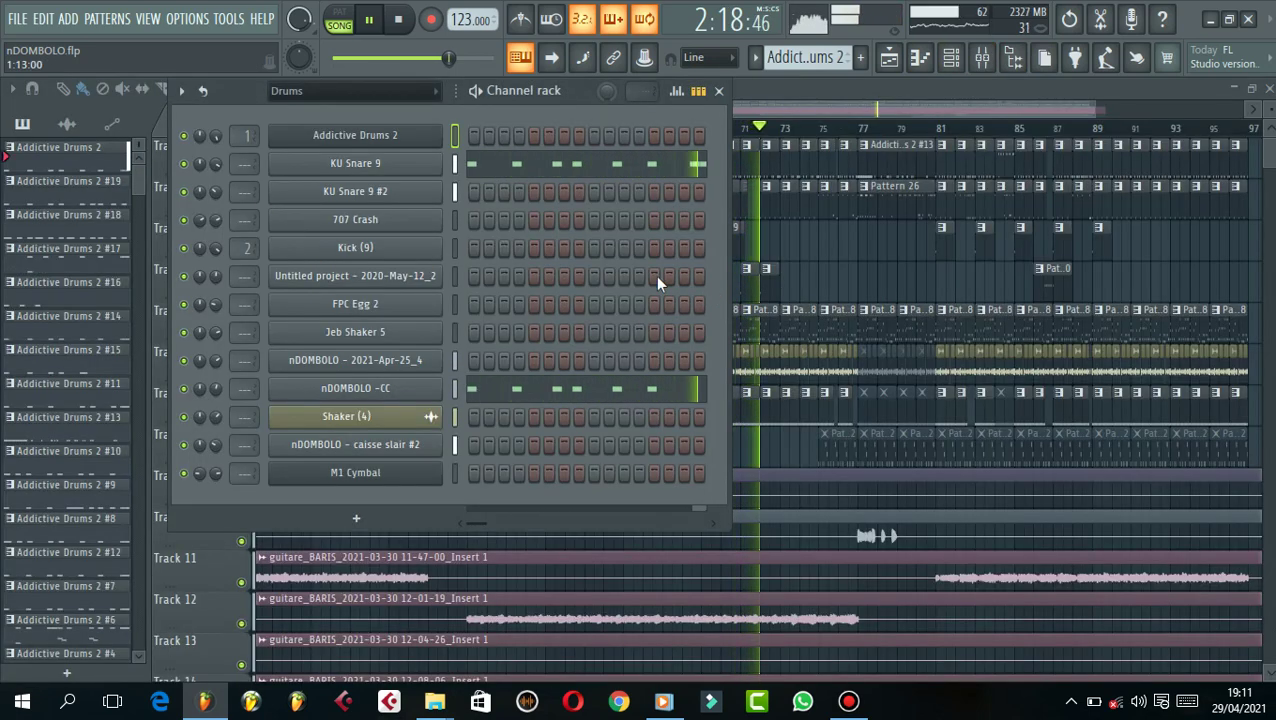
pyautogui.moveTo(202, 473); pyautogui.dragTo(202, 430)
pyautogui.moveTo(217, 476); pyautogui.dragTo(217, 470)
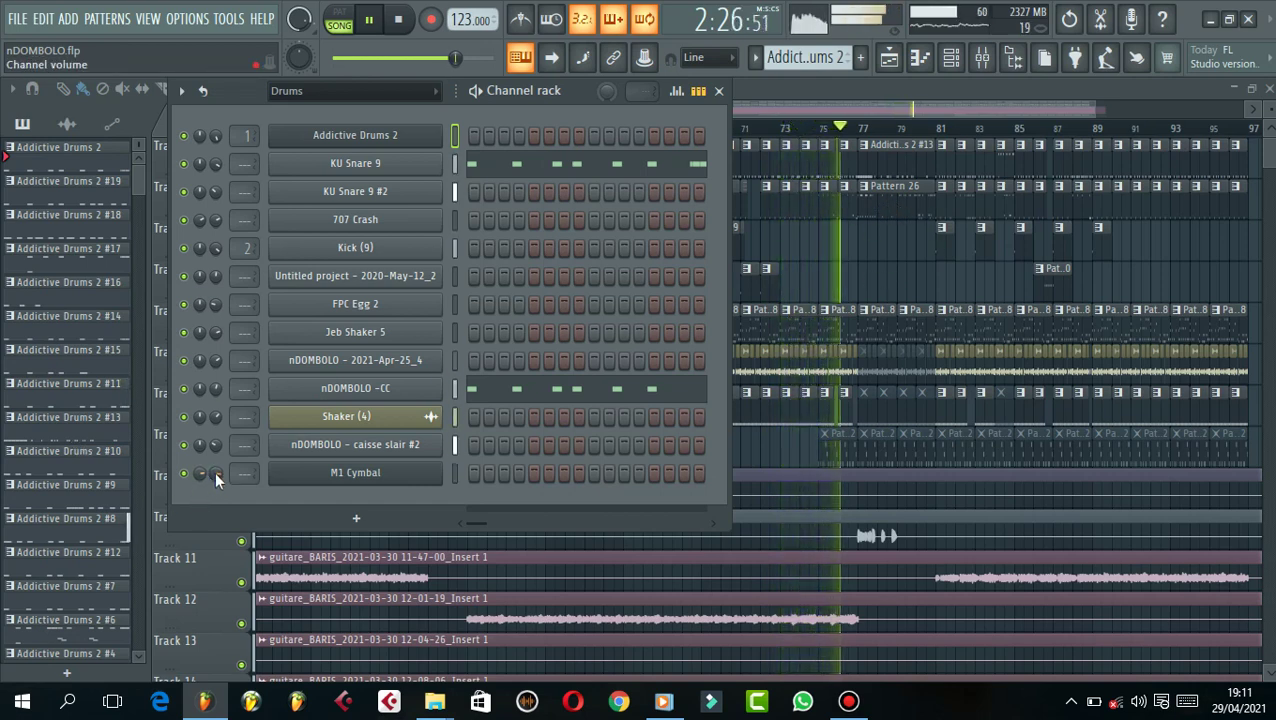
# - Follow playback through the later bars of the playlist and check the active drum channels in the channel rack
pyautogui.moveTo(999, 106); pyautogui.dragTo(1098, 113)
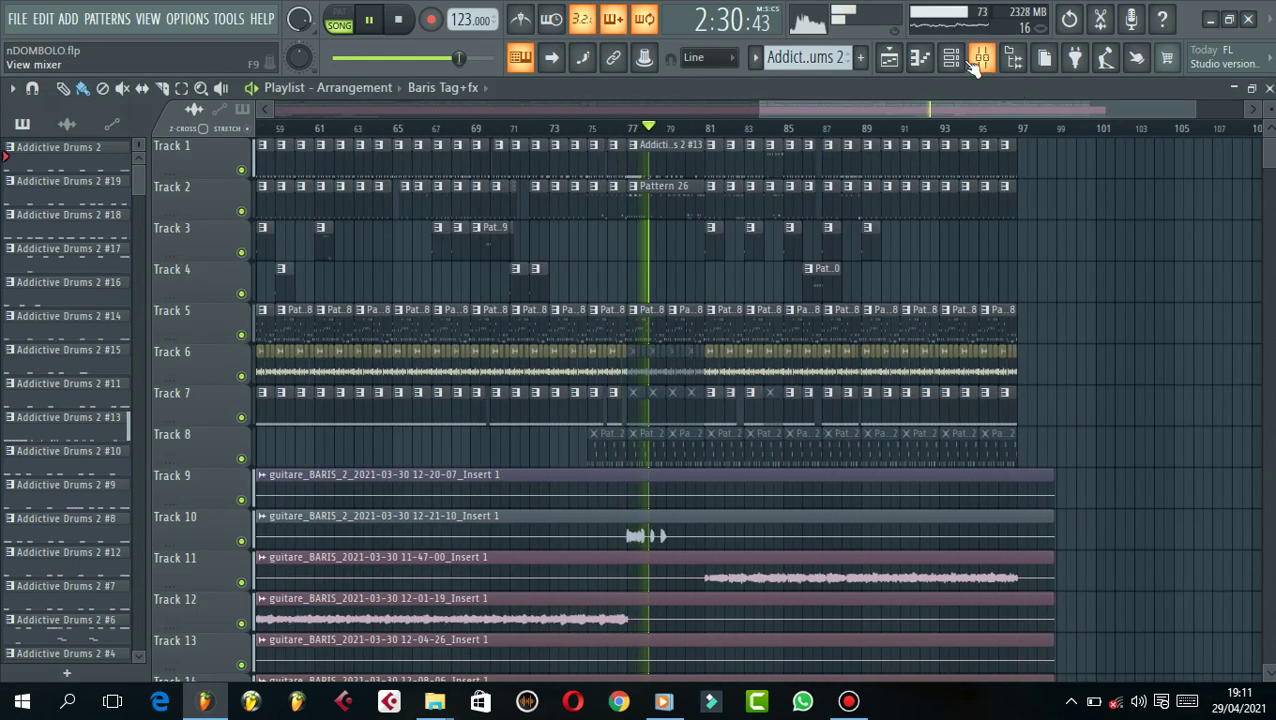
pyautogui.click(948, 58)
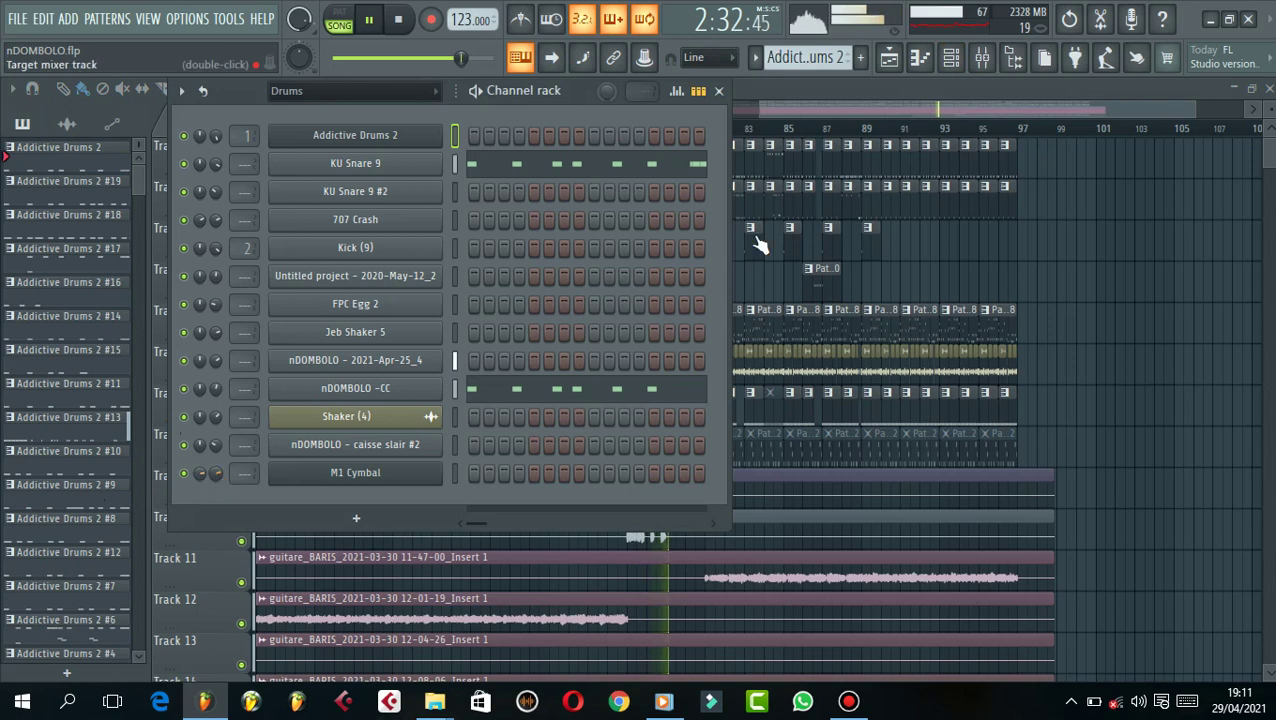
pyautogui.click(718, 90)
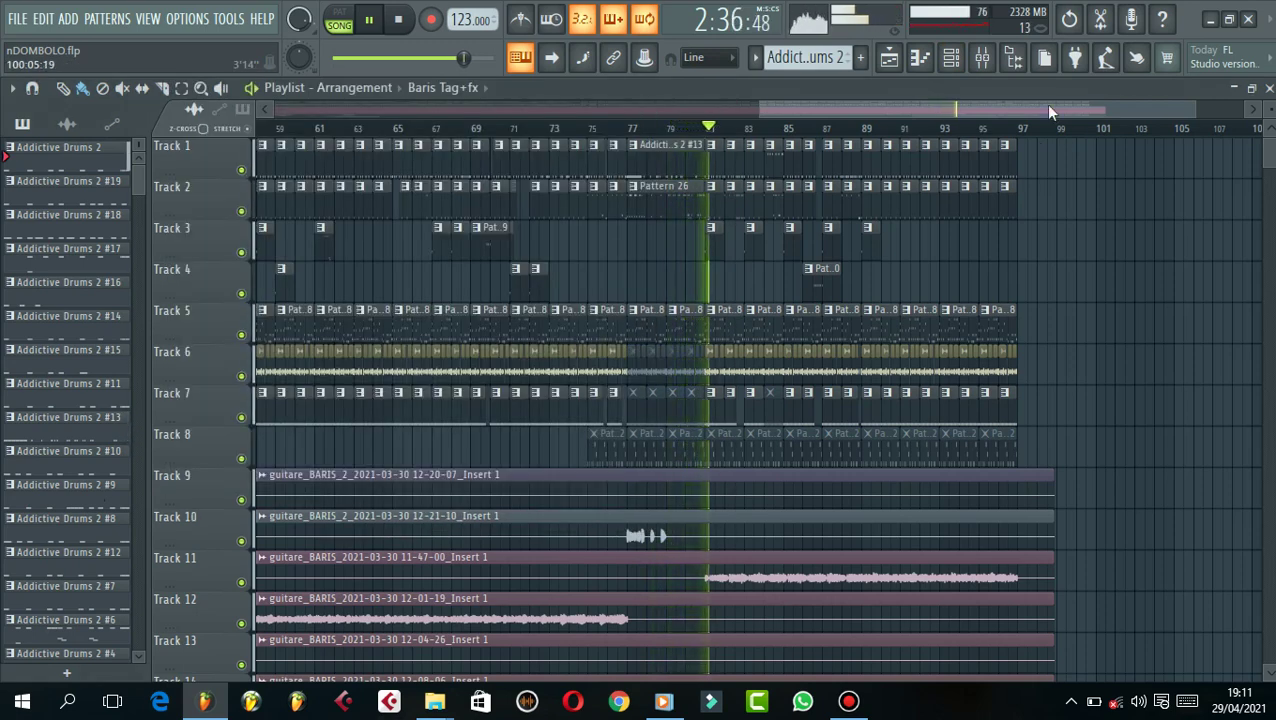
pyautogui.scroll(1, 1059, 125)
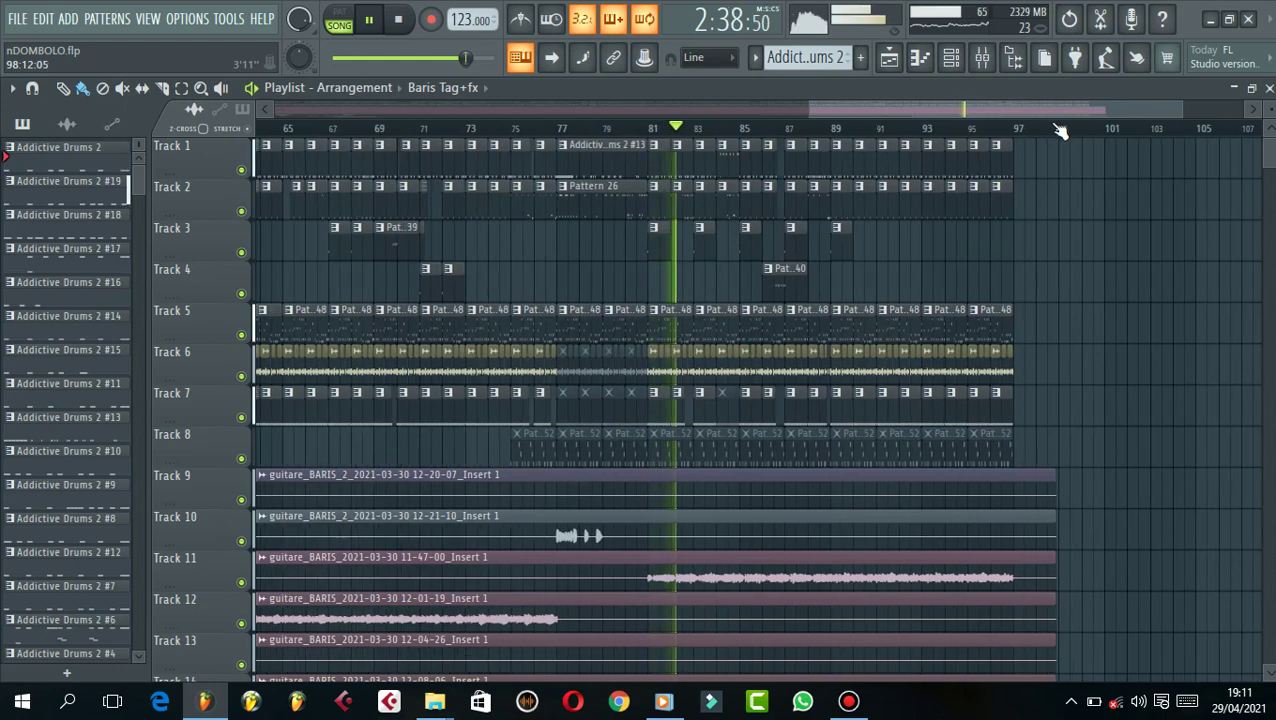
pyautogui.scroll(1, 1059, 128)
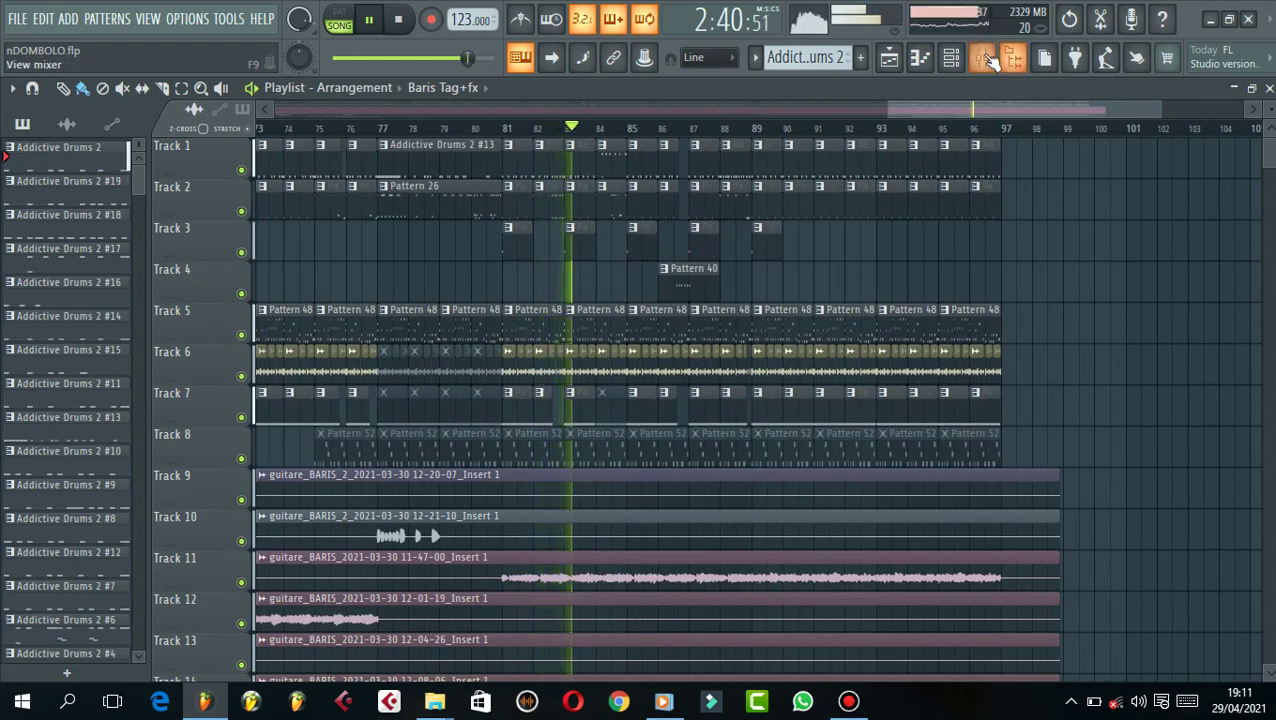
pyautogui.click(951, 57)
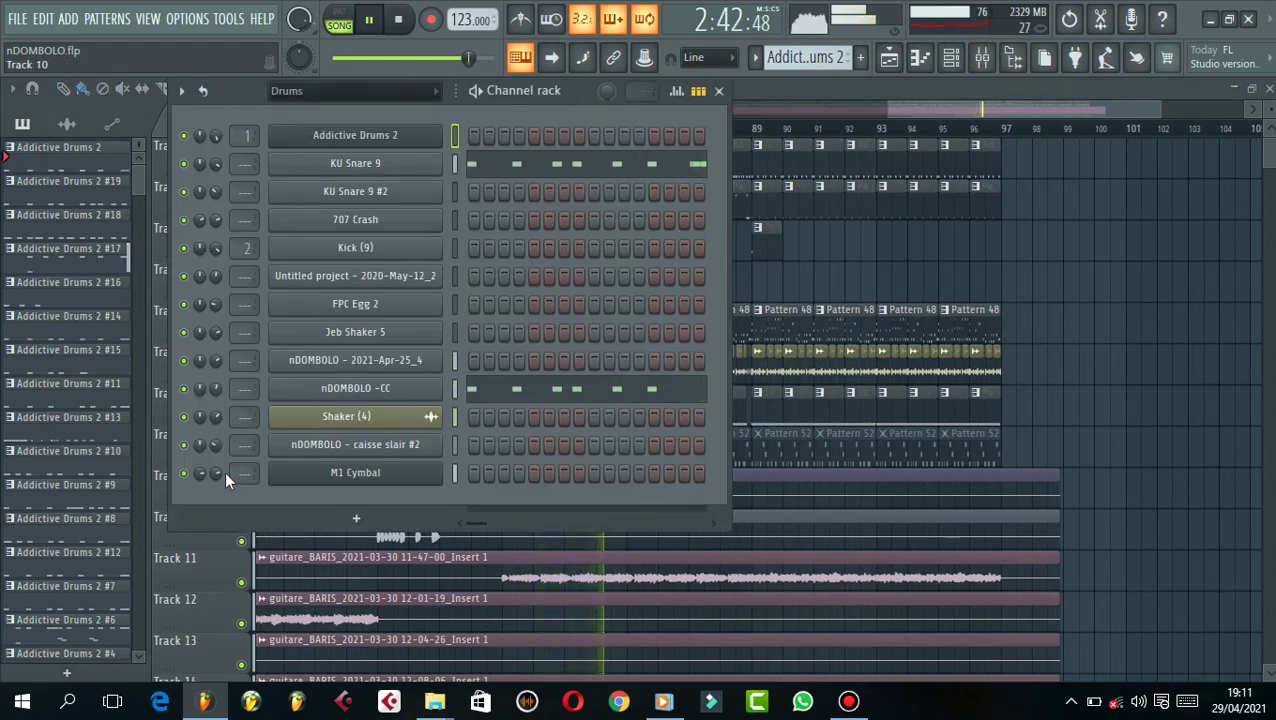
pyautogui.click(719, 91)
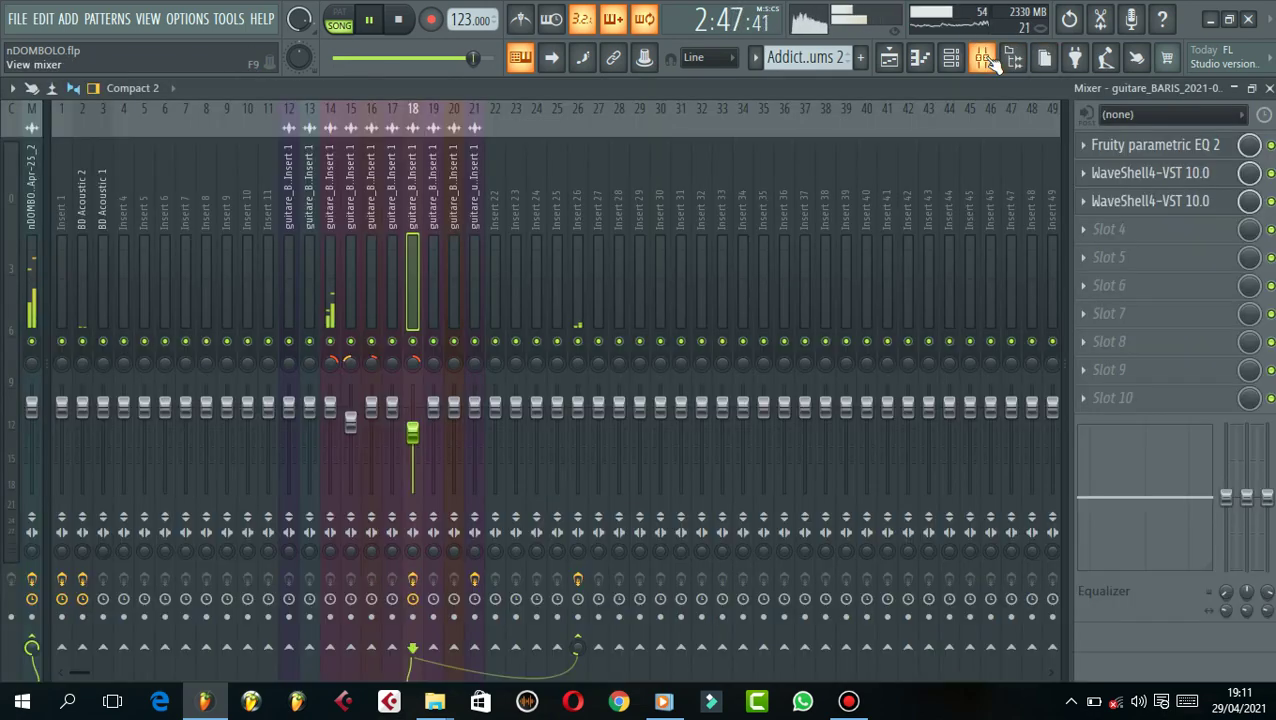
# - Check the mixer levels during playback and select guitar track 14
pyautogui.click(985, 58)
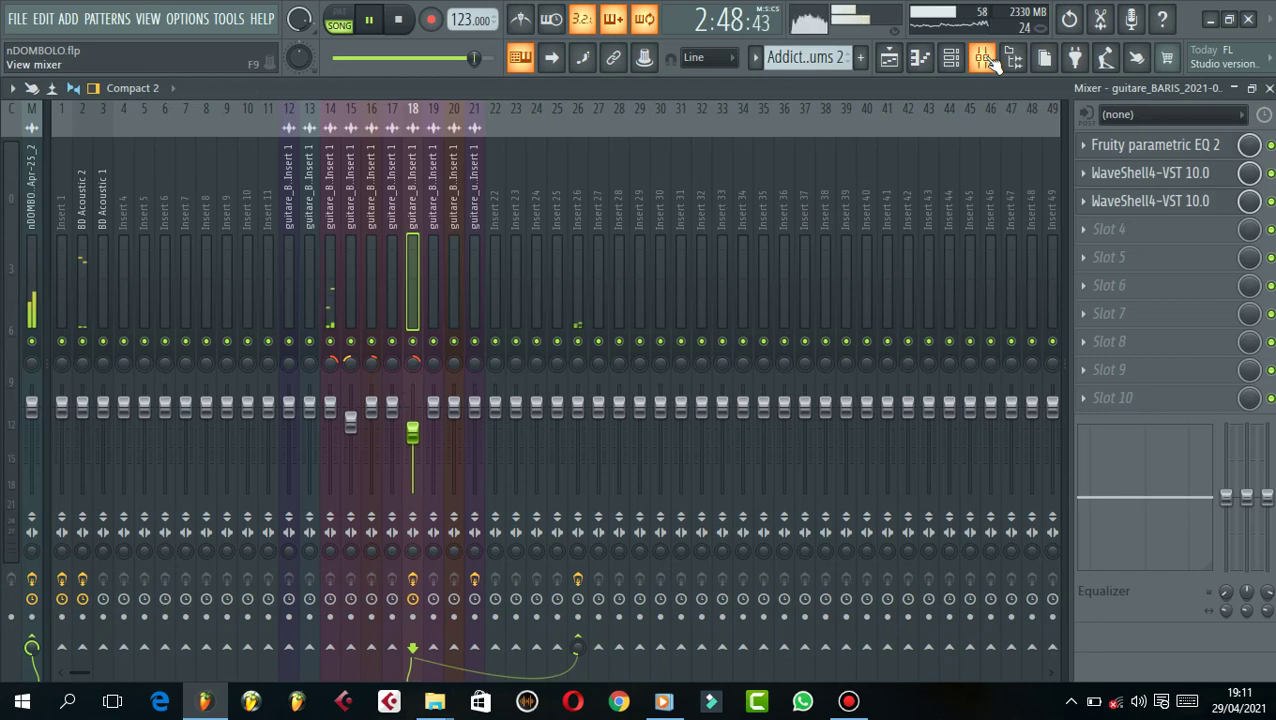
pyautogui.click(985, 58)
pyautogui.click(982, 58)
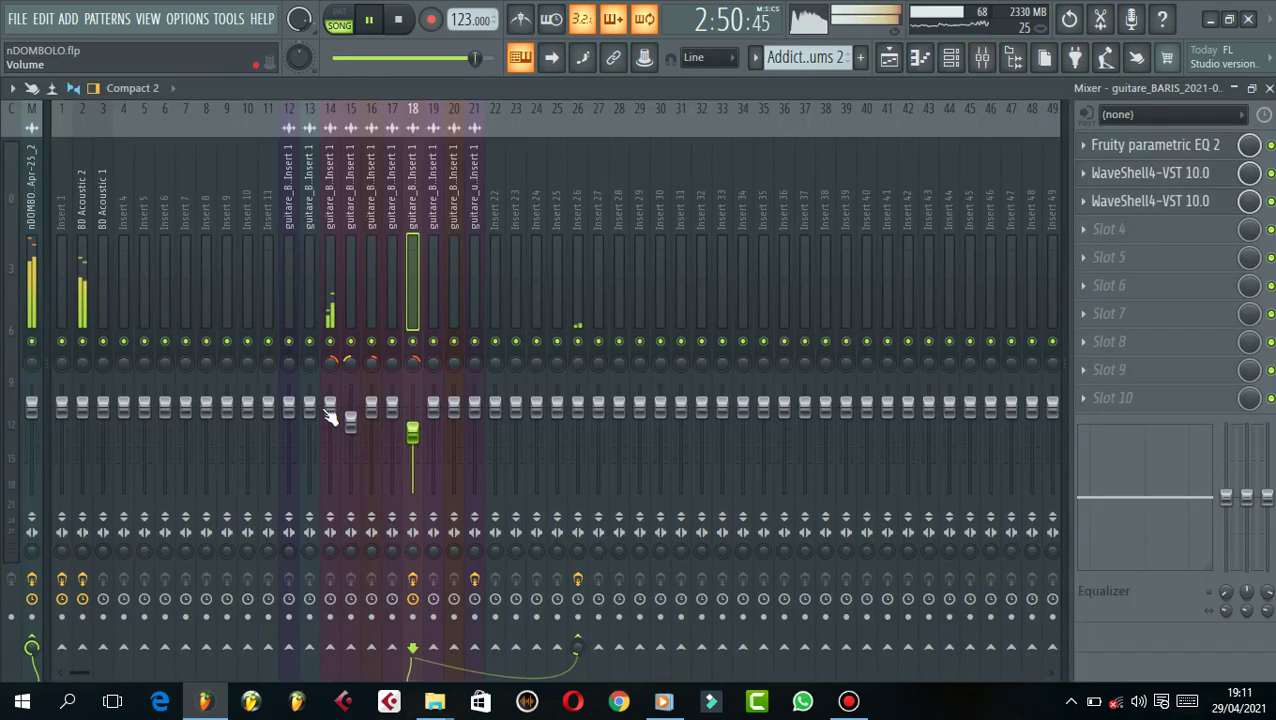
pyautogui.click(333, 366)
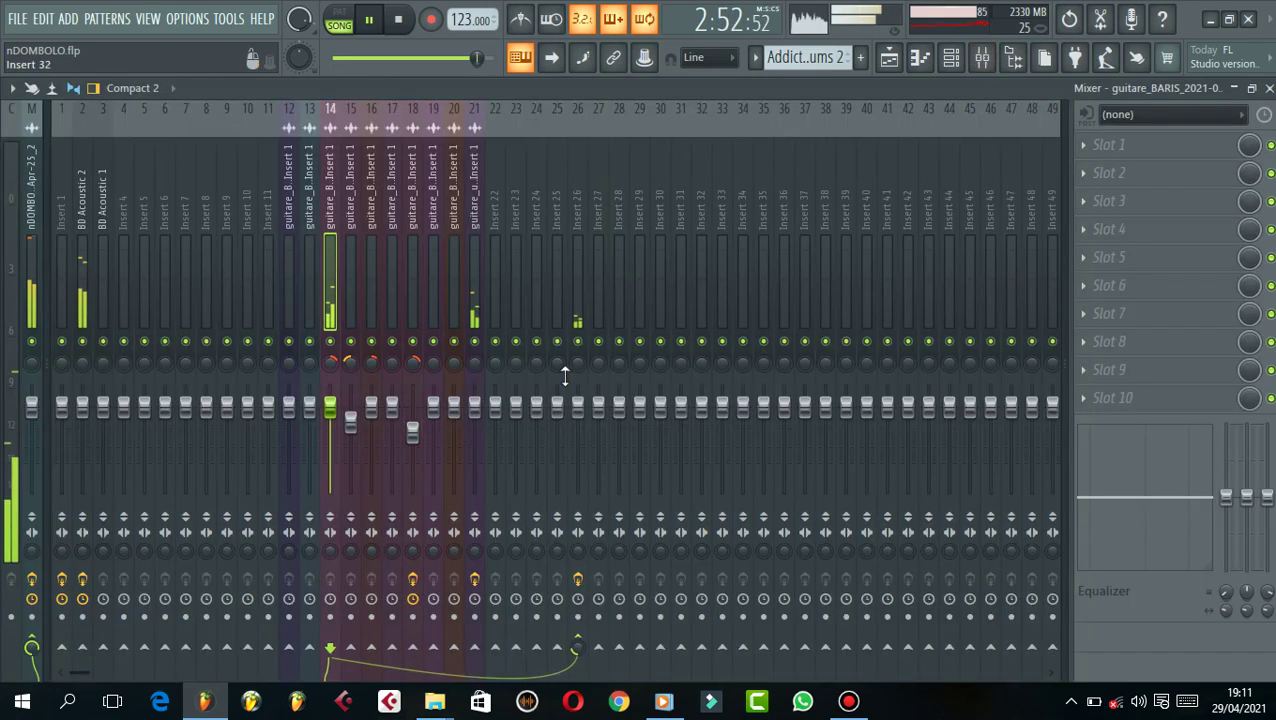
# - Examine the remaining guitar clips in the playlist up to the song's end and stop playback
pyautogui.click(889, 58)
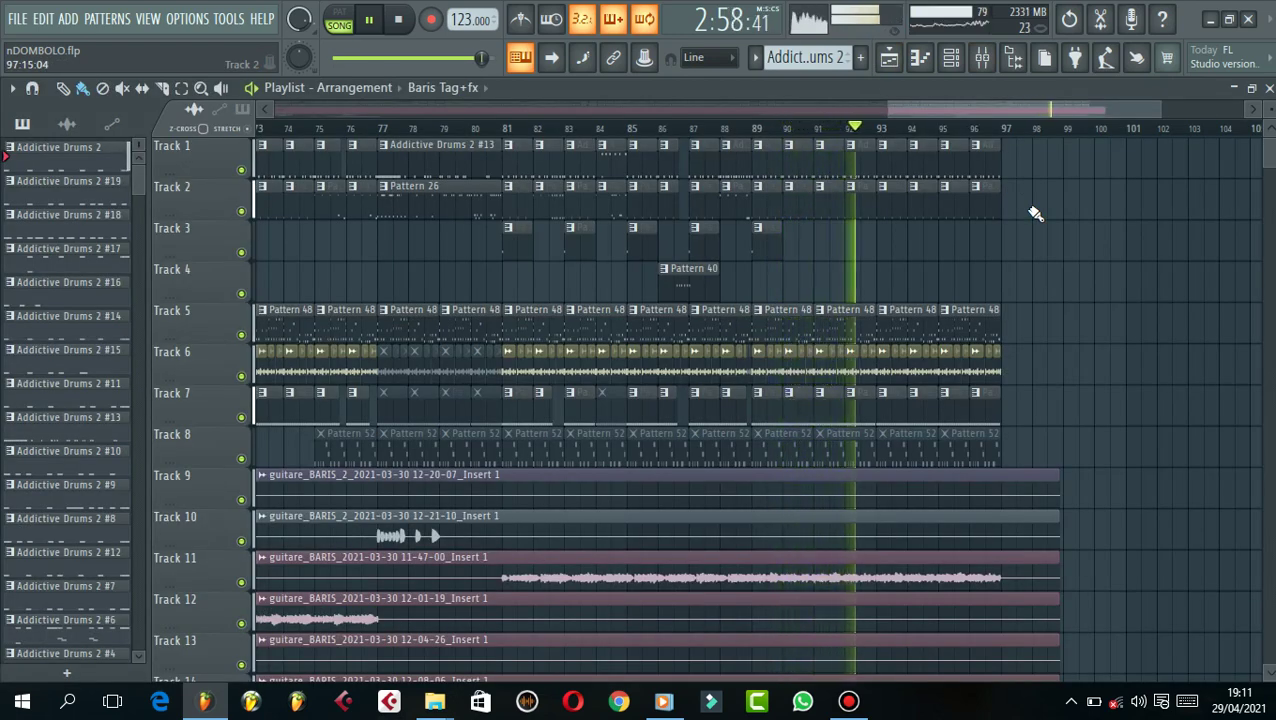
pyautogui.scroll(-5, 1128, 216)
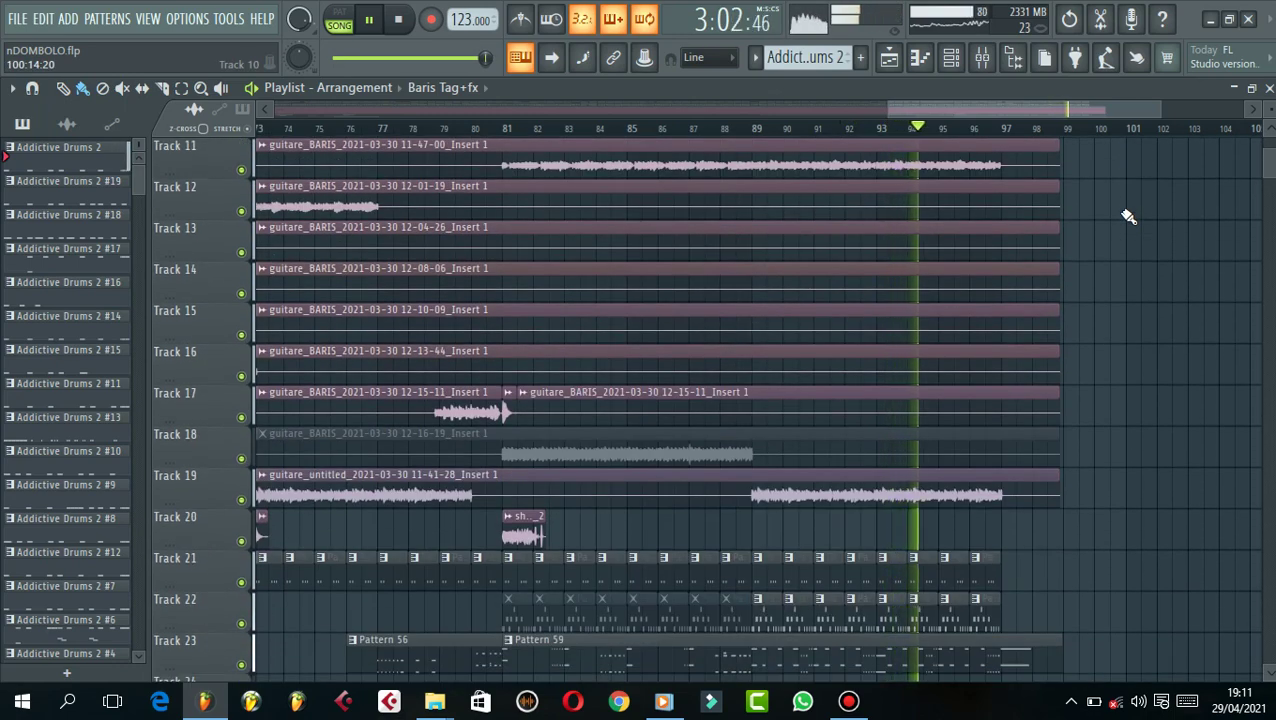
pyautogui.scroll(2, 1130, 216)
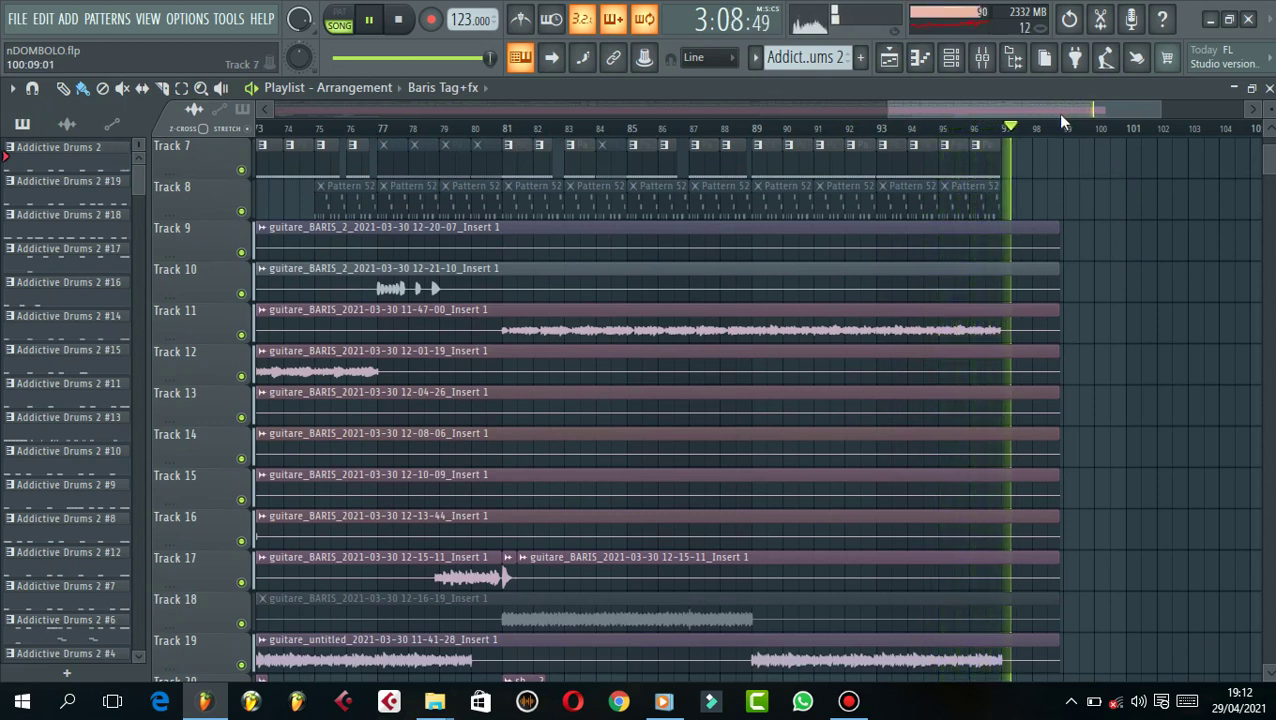
pyautogui.press('space')
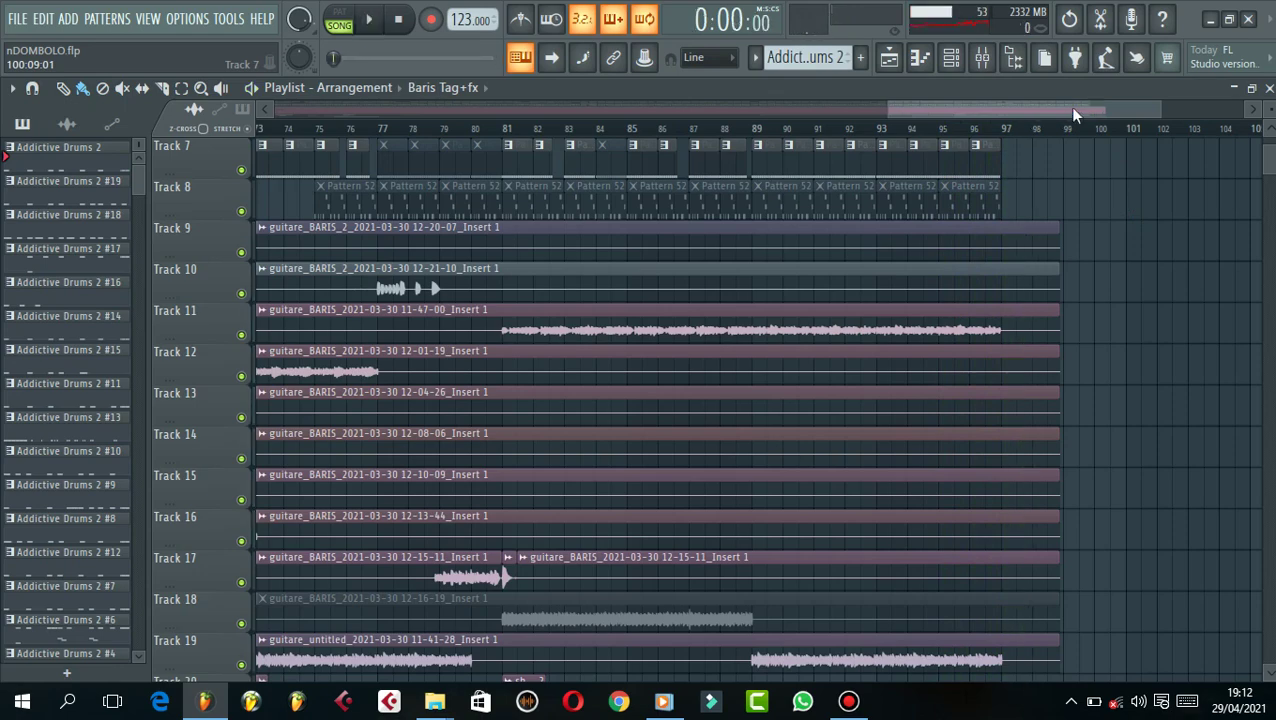
# - Return to the start of the arrangement and set the playlist time selection from bar 9 to bar 11
pyautogui.moveTo(1069, 108); pyautogui.dragTo(449, 115)
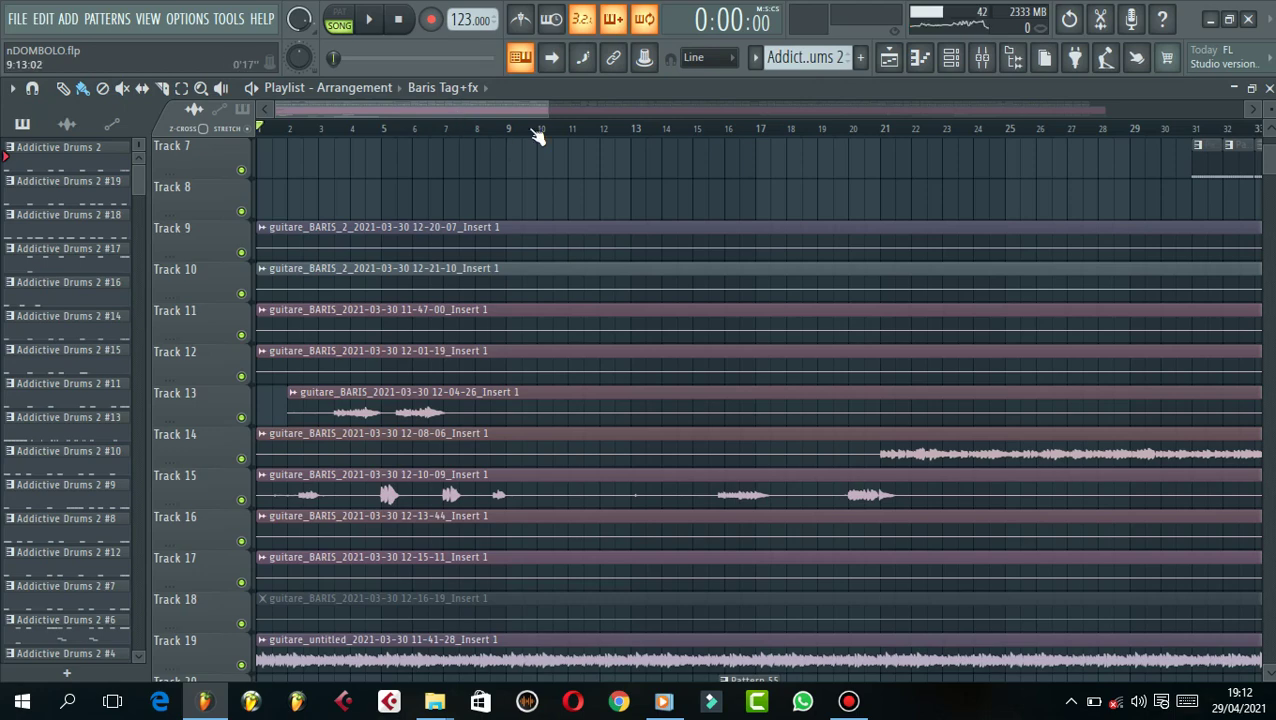
pyautogui.scroll(-2, 532, 127)
pyautogui.scroll(5, 951, 347)
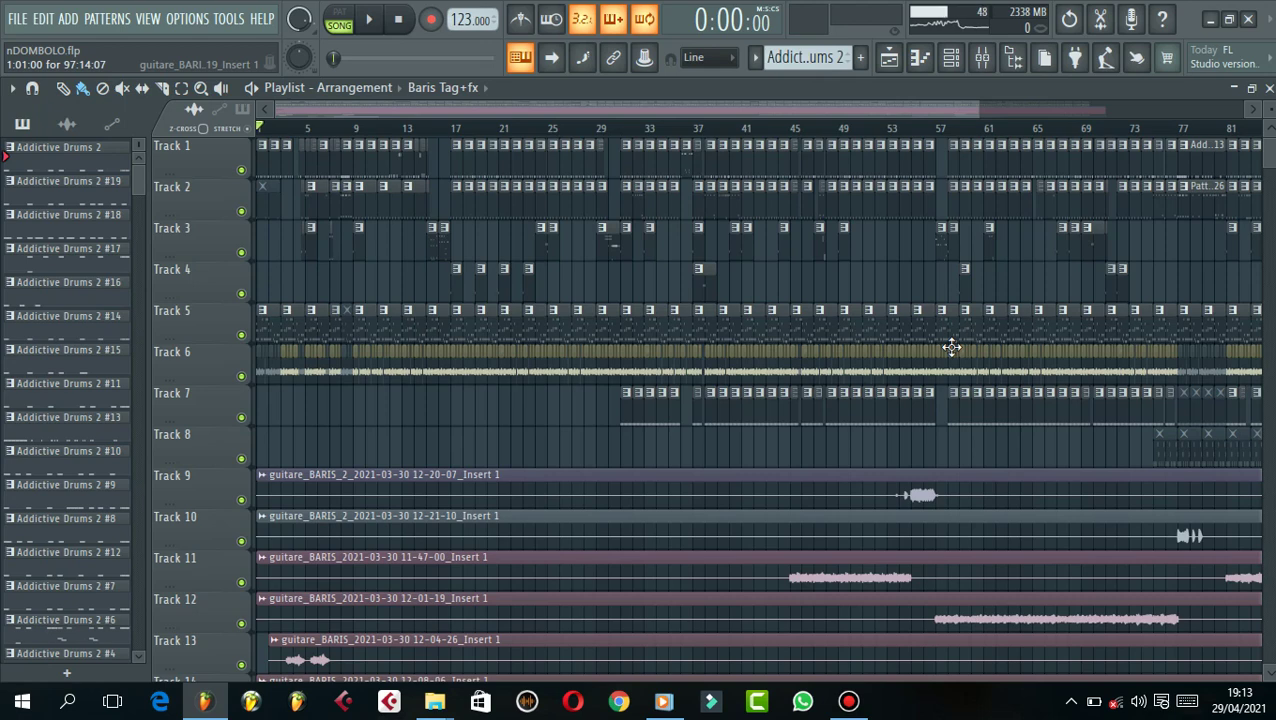
pyautogui.scroll(5, 340, 125)
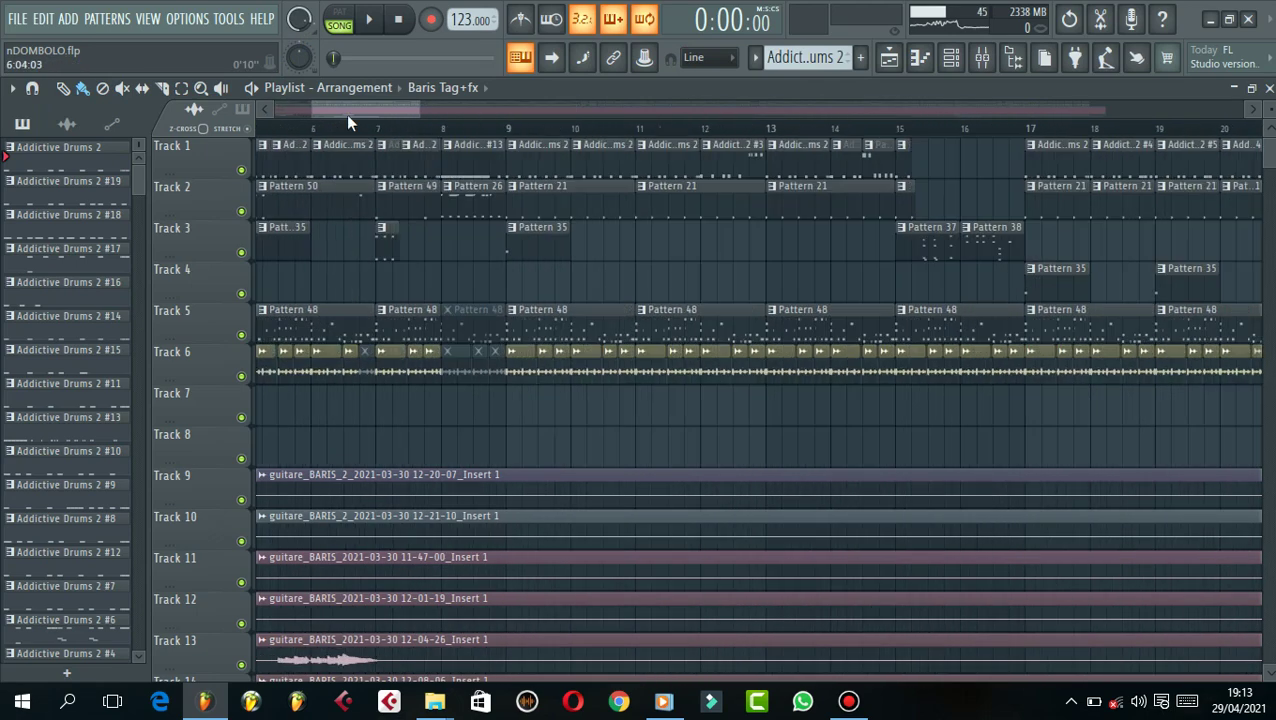
pyautogui.moveTo(348, 114); pyautogui.dragTo(308, 114)
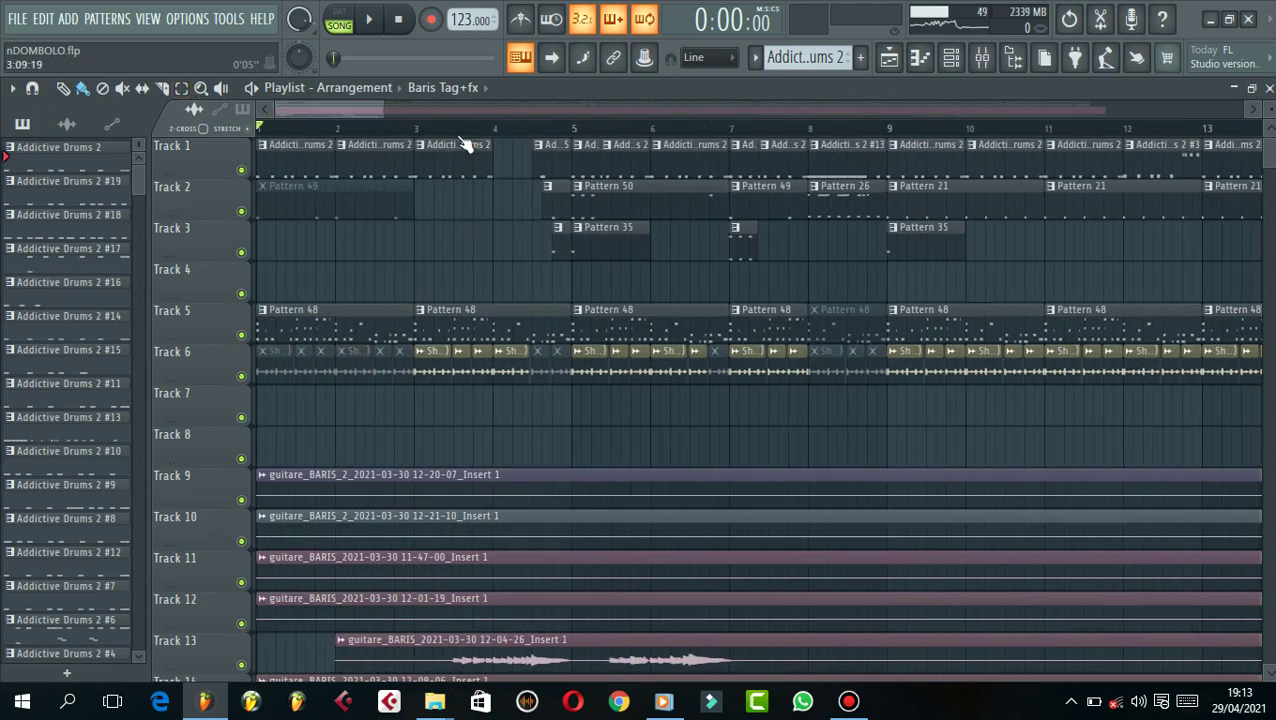
pyautogui.scroll(-3, 465, 145)
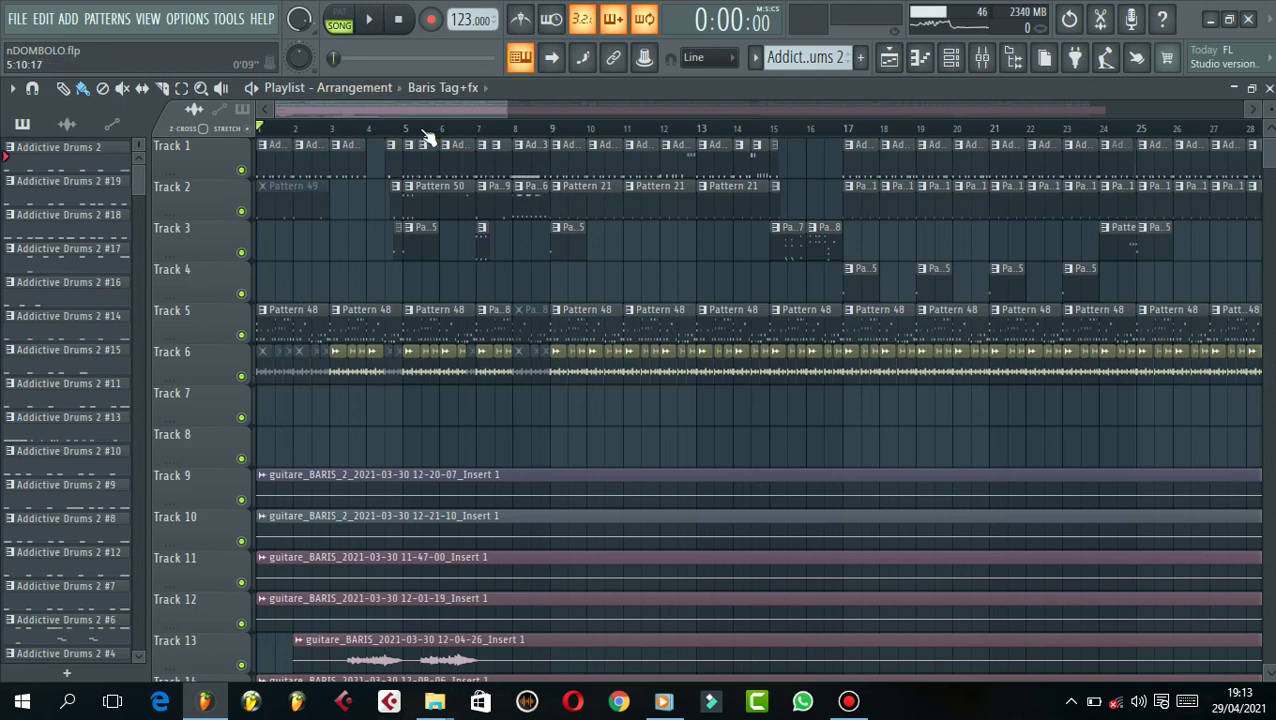
pyautogui.moveTo(552, 131); pyautogui.dragTo(624, 131)
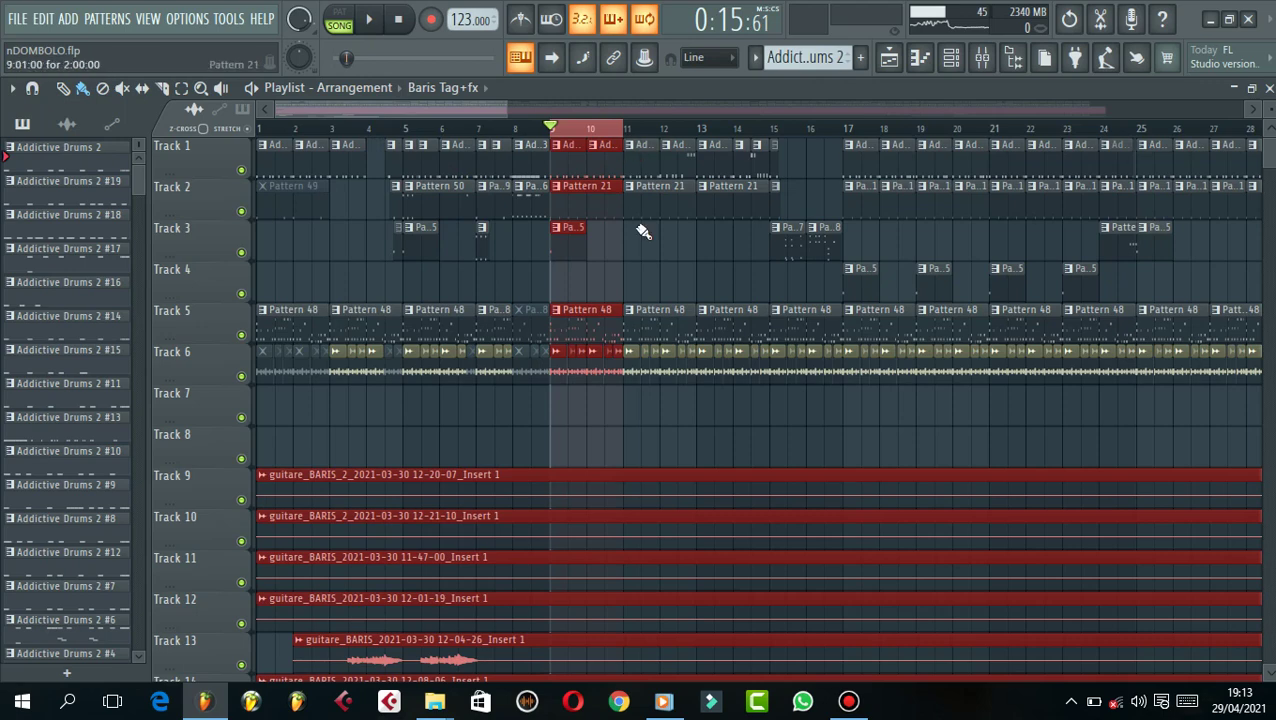
# - Make Pattern 21 the current pattern and audition it in pattern mode with the channel rack open
pyautogui.click(584, 199)
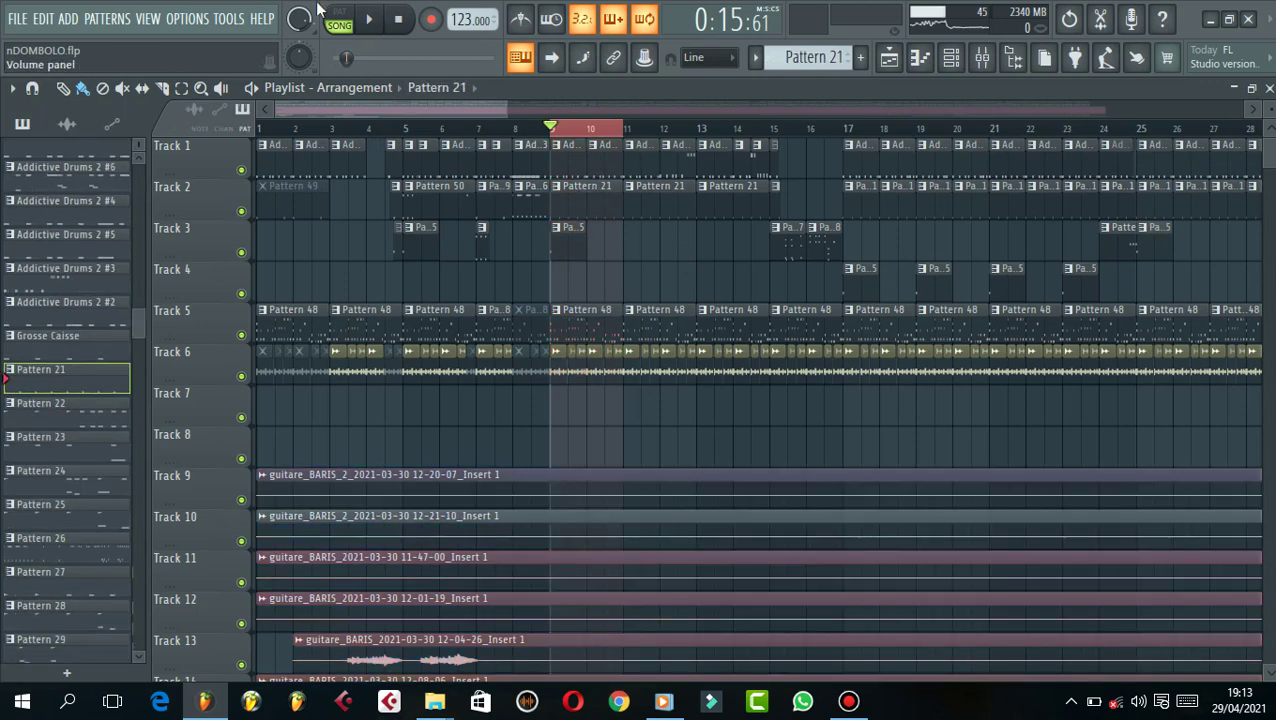
pyautogui.click(339, 18)
pyautogui.click(955, 58)
pyautogui.press('space')
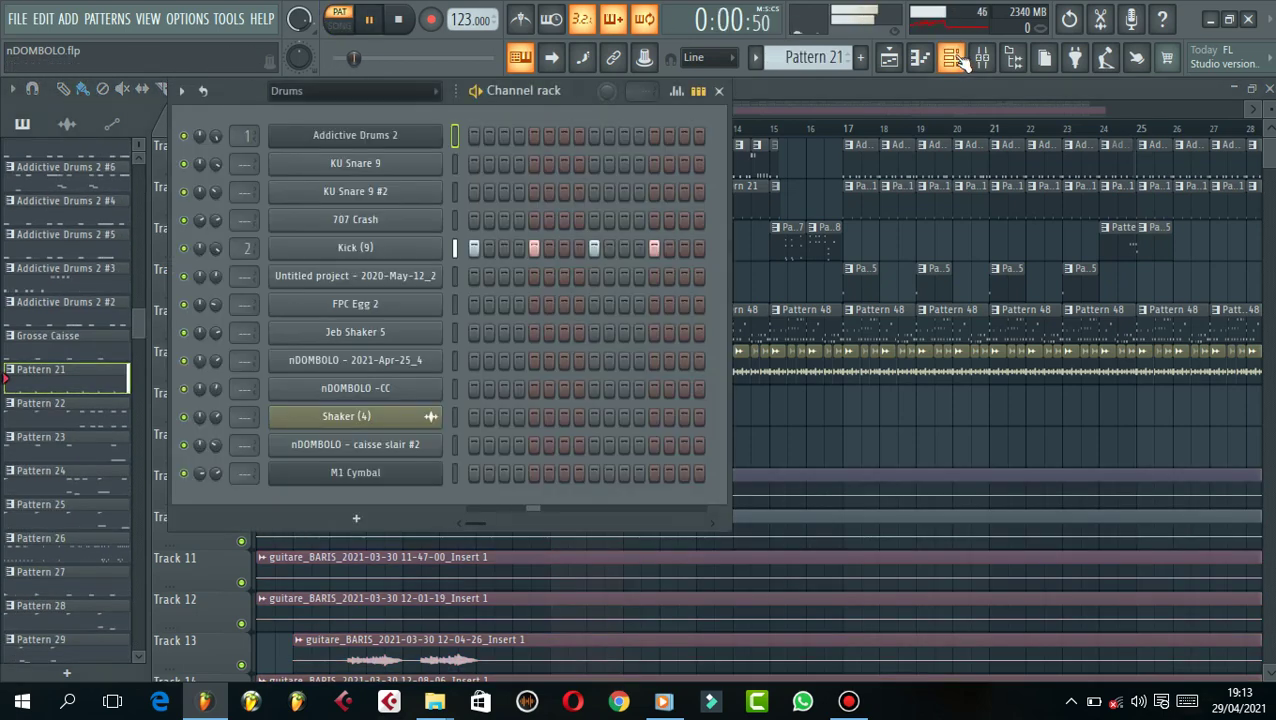
pyautogui.press('space')
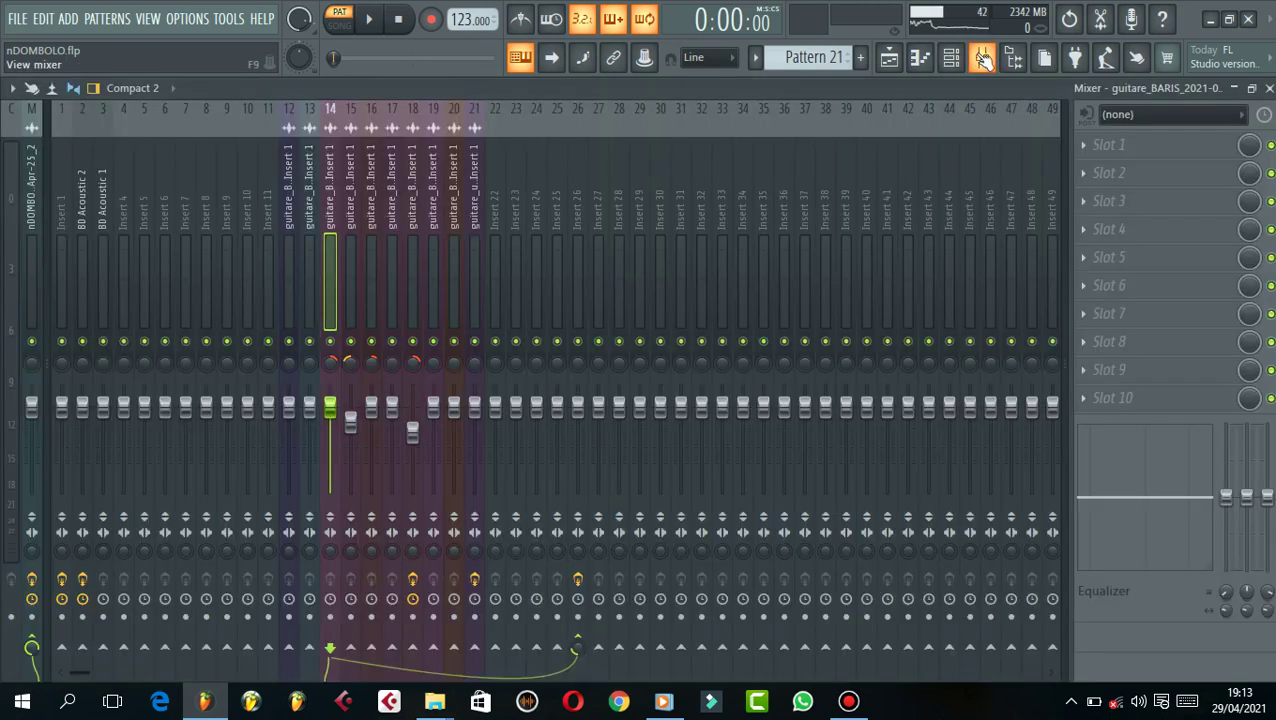
# - Select the BD Acoustic 2 mixer track and inspect its Fruity parametric EQ 2 curve while Pattern 21 plays
pyautogui.click(982, 57)
pyautogui.press('space')
pyautogui.click(83, 260)
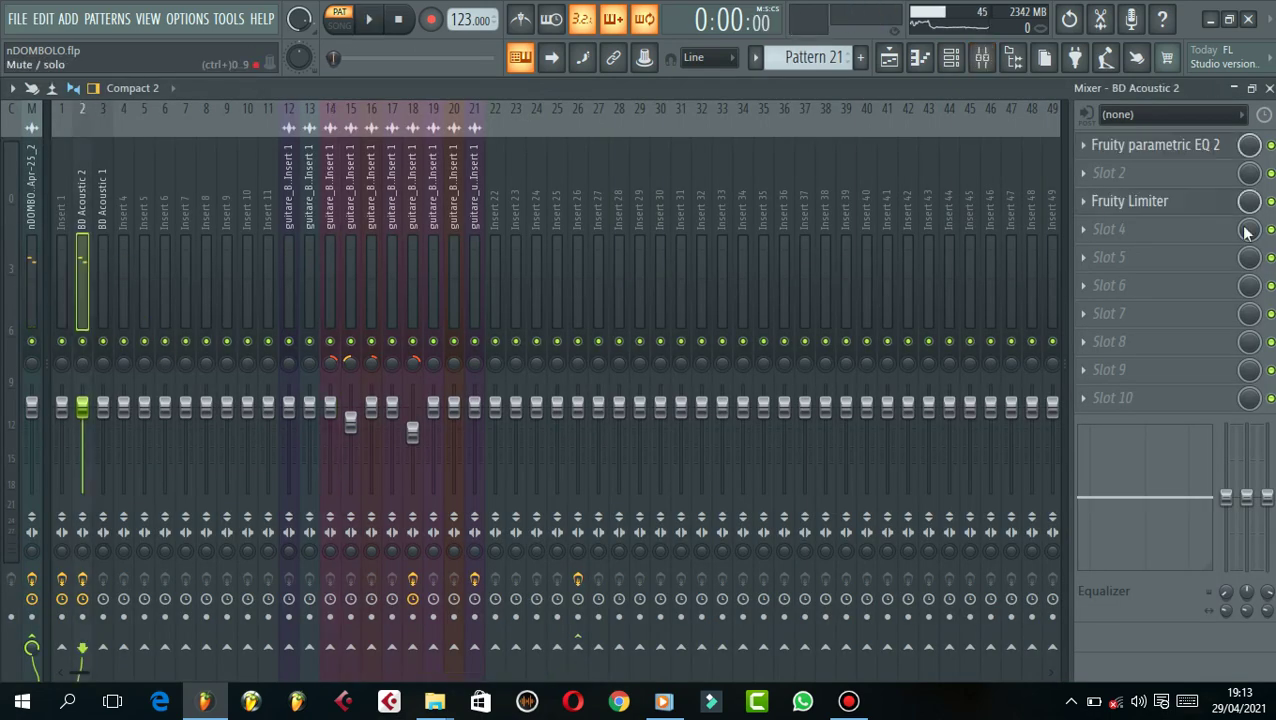
pyautogui.click(1167, 147)
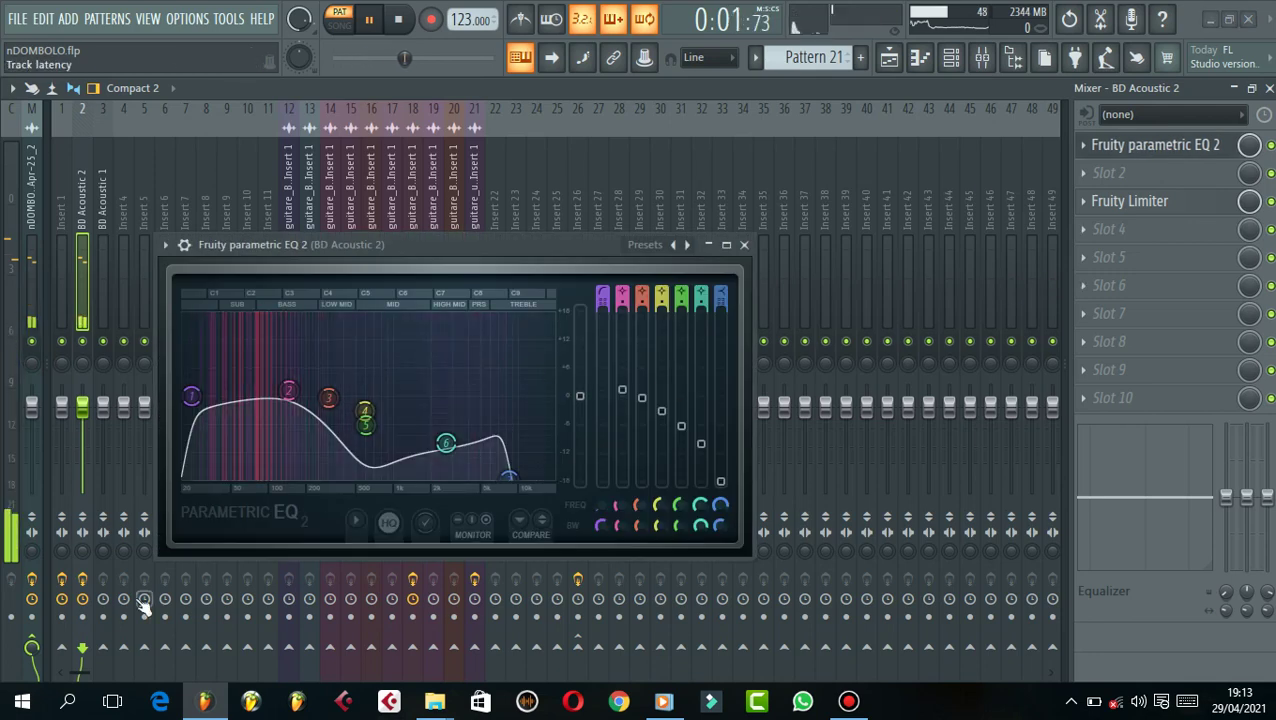
pyautogui.press('space')
pyautogui.press('space')
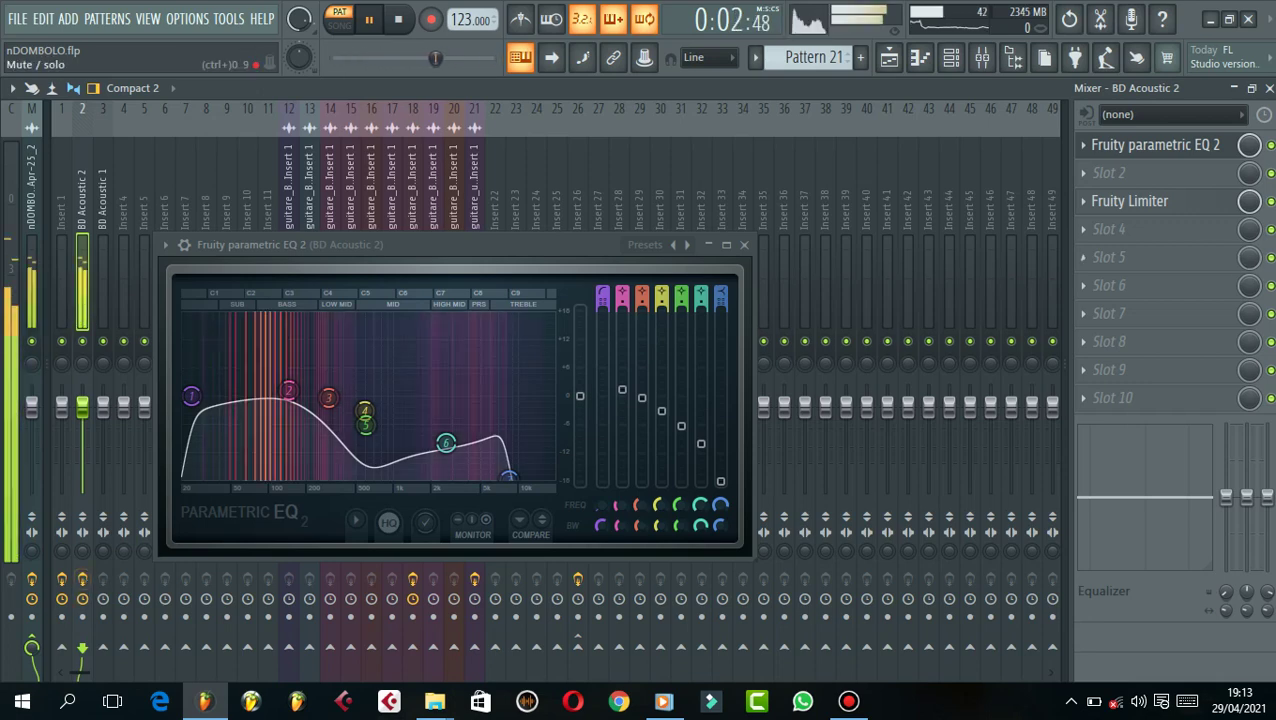
# - Inspect the Fruity Limiter settings on BD Acoustic 2 and close both effect windows
pyautogui.click(1188, 205)
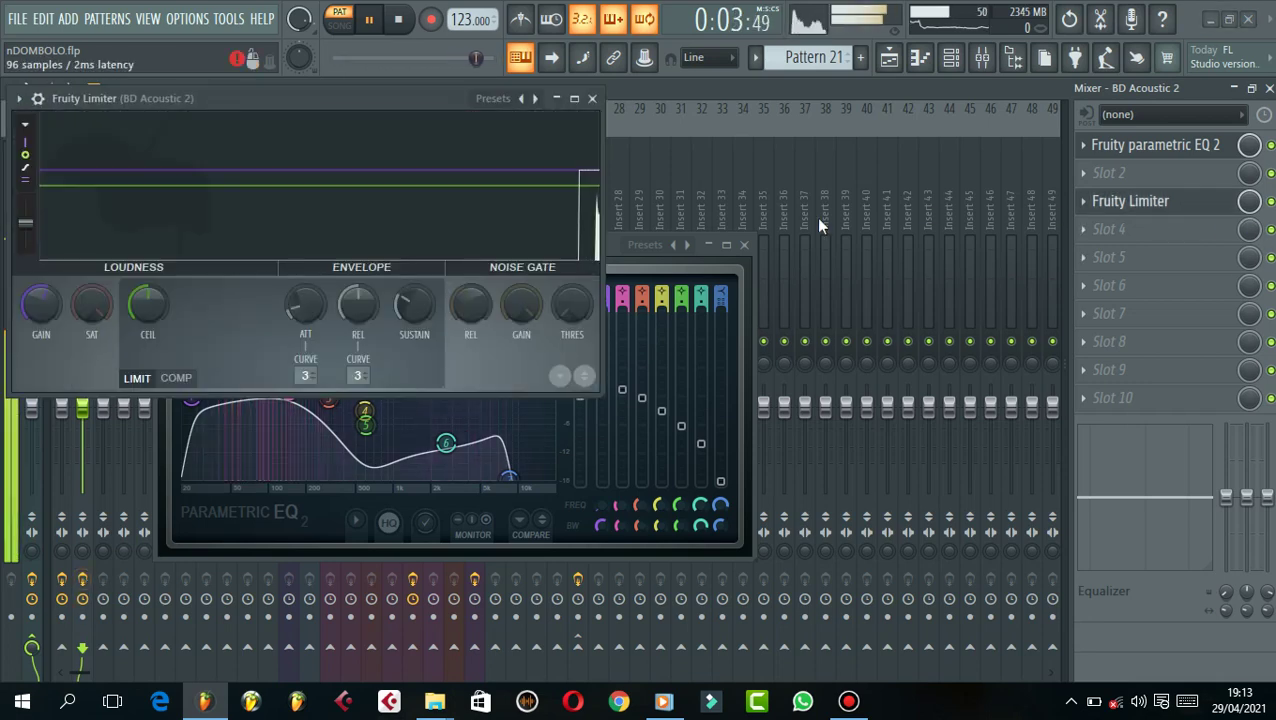
pyautogui.click(594, 99)
pyautogui.click(745, 246)
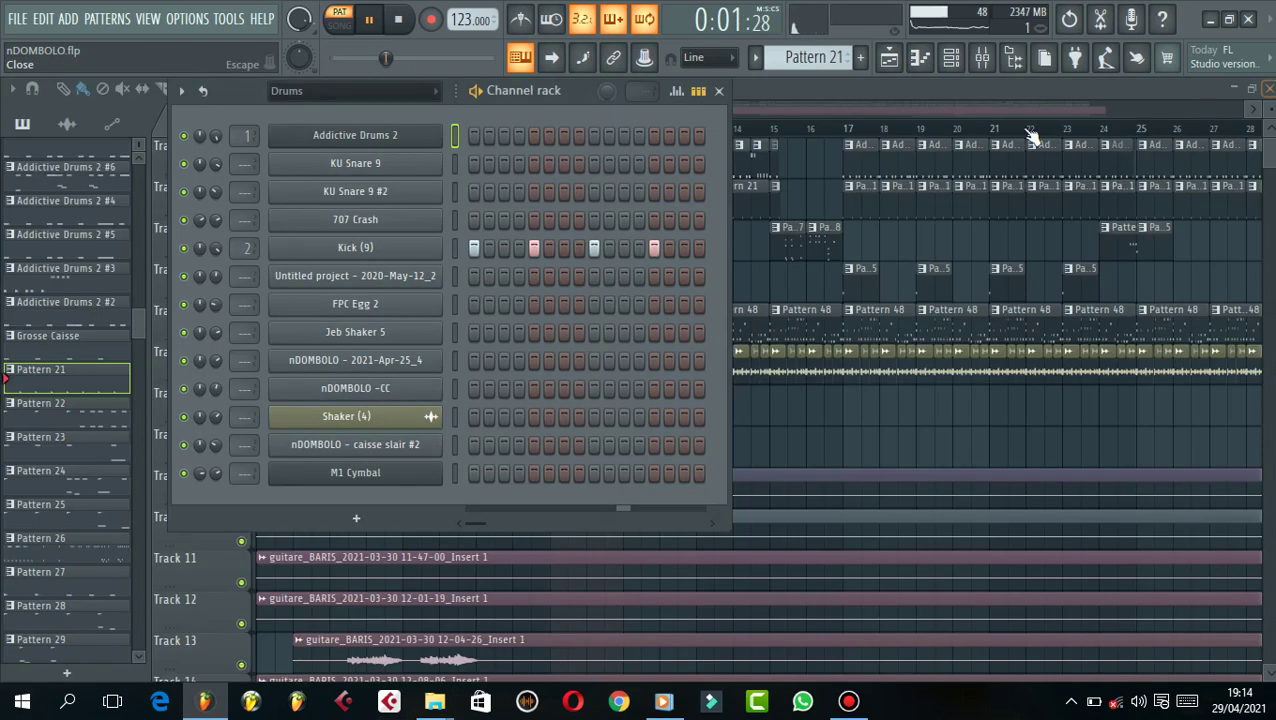
# - Close the channel rack to return to the playlist and stop Pattern 21's playback
pyautogui.click(1269, 88)
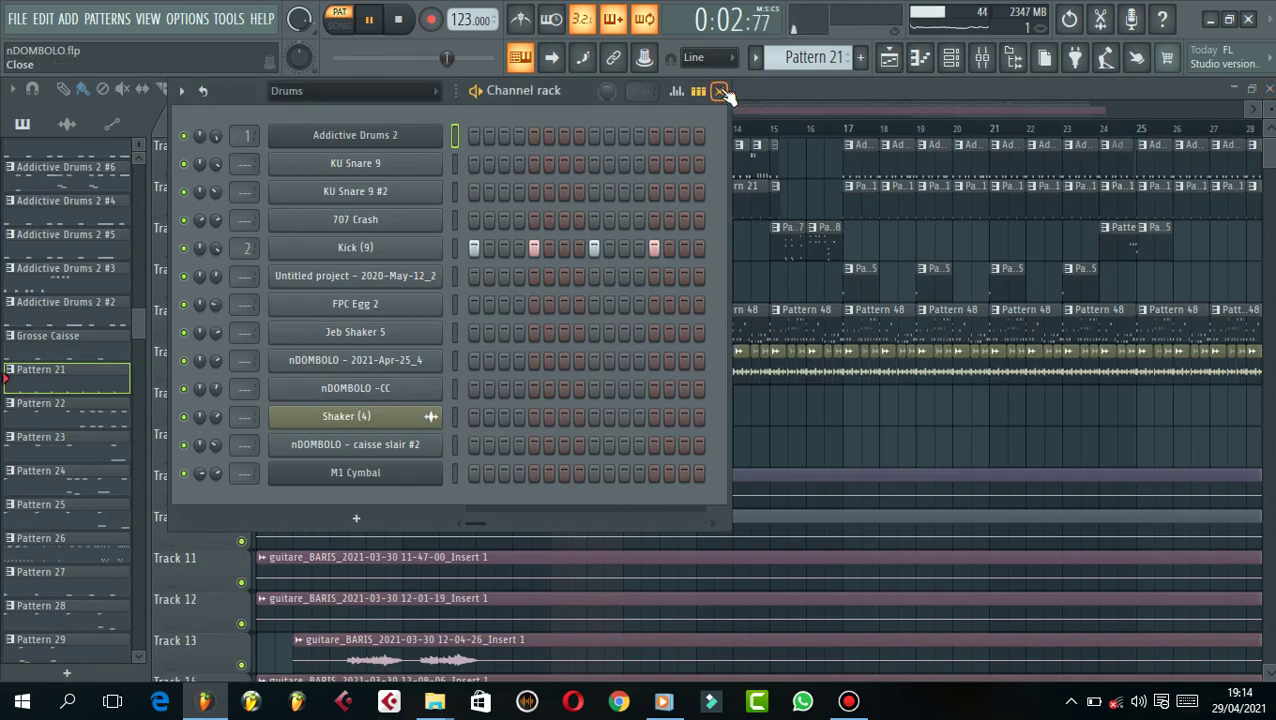
pyautogui.click(720, 91)
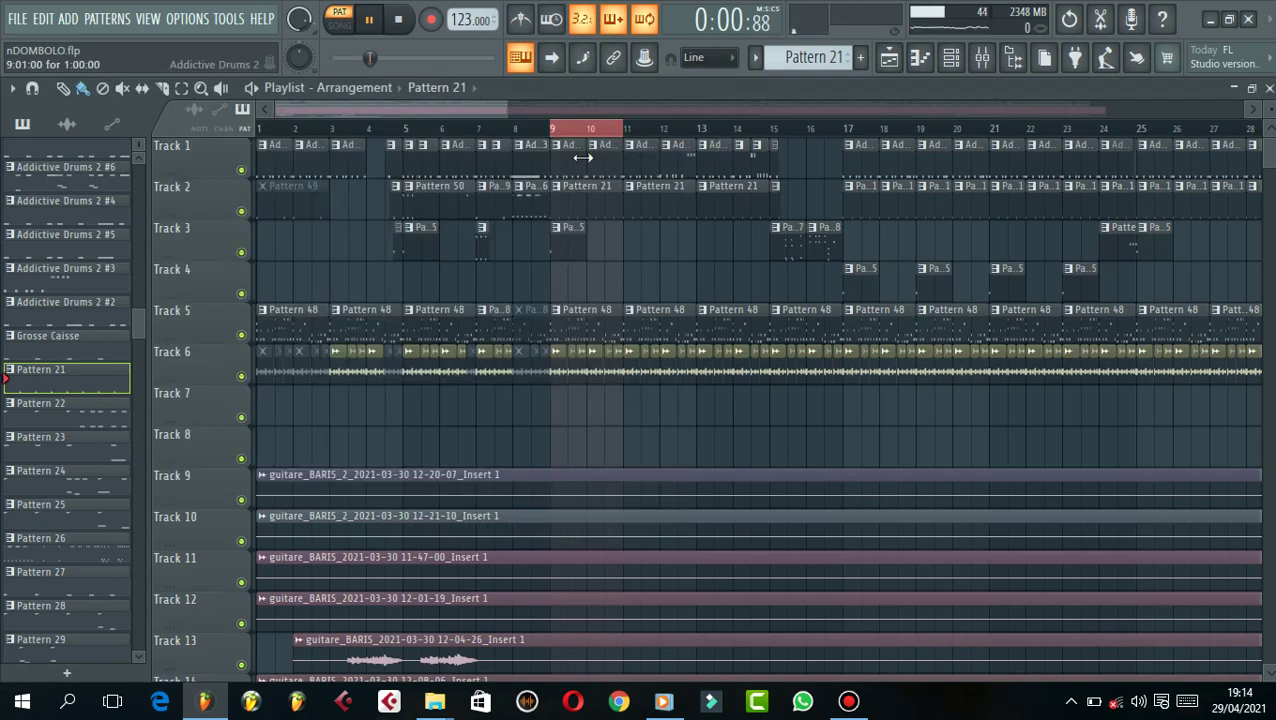
pyautogui.press('space')
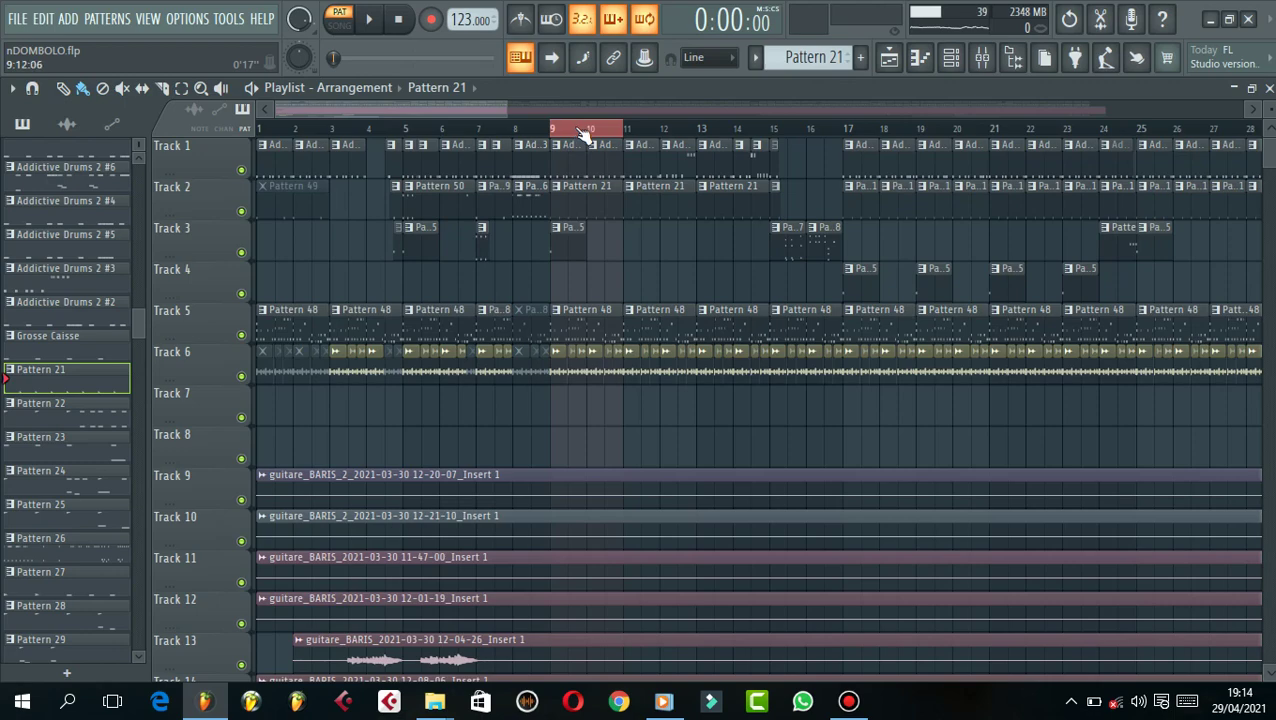
# - Examine the drum and percussion clips around the selected bars 9 to 11 of the playlist
pyautogui.scroll(4, 585, 135)
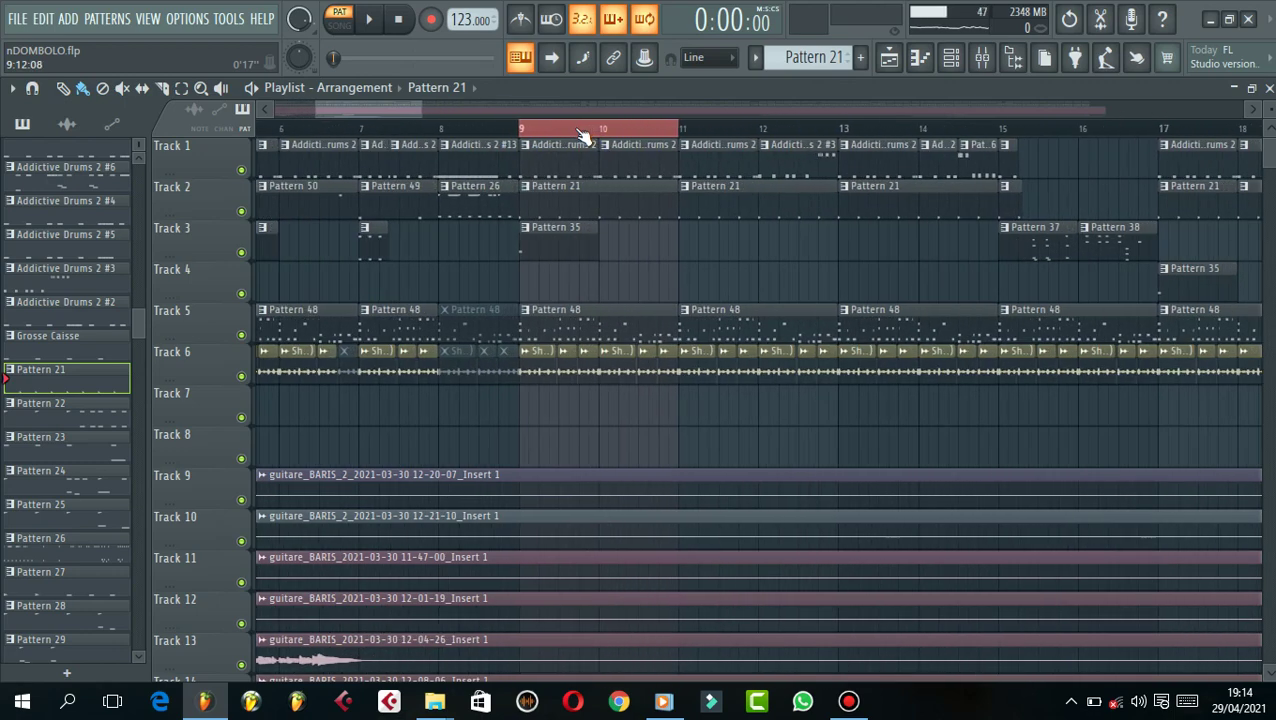
pyautogui.scroll(-2, 587, 137)
pyautogui.scroll(-4, 585, 135)
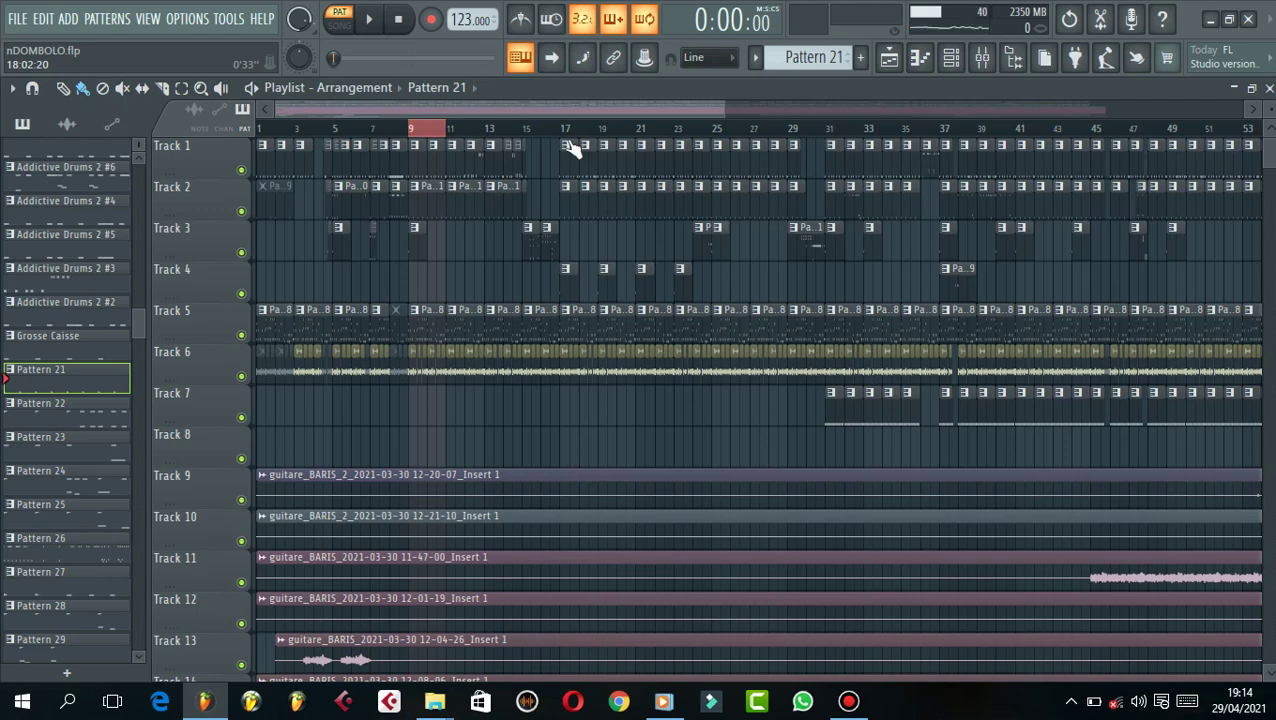
pyautogui.scroll(3, 424, 132)
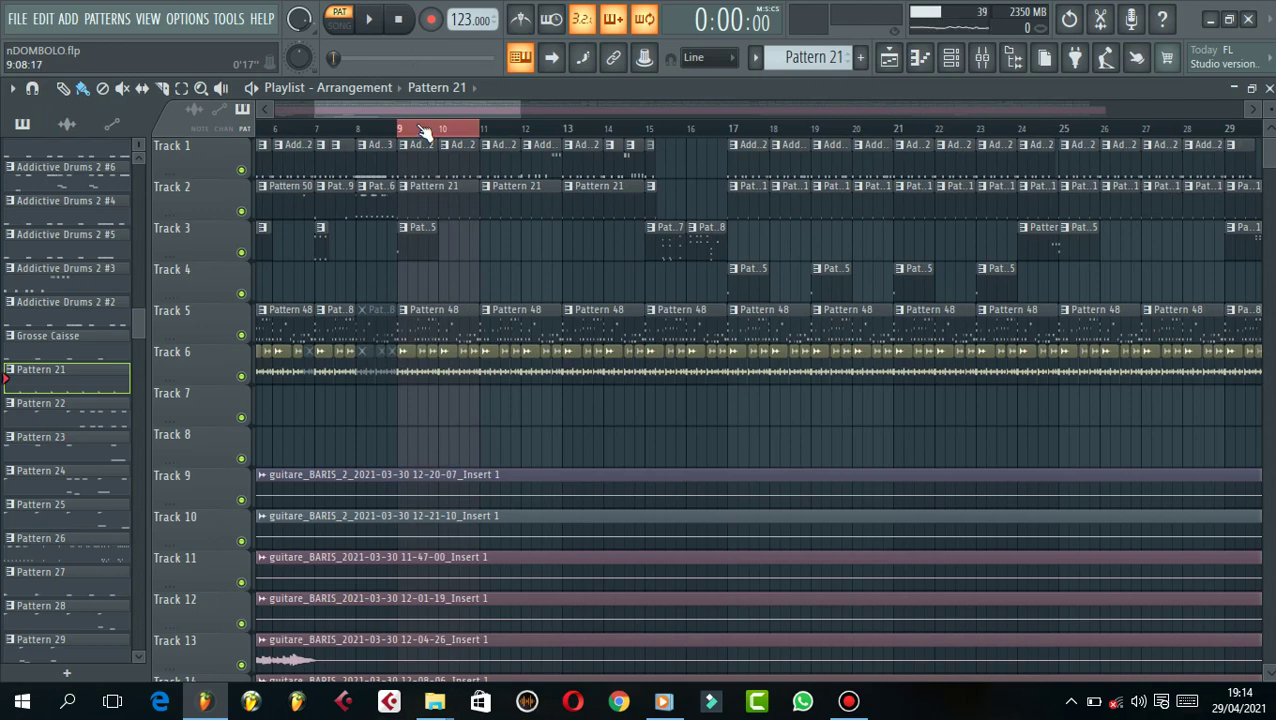
pyautogui.scroll(3, 405, 133)
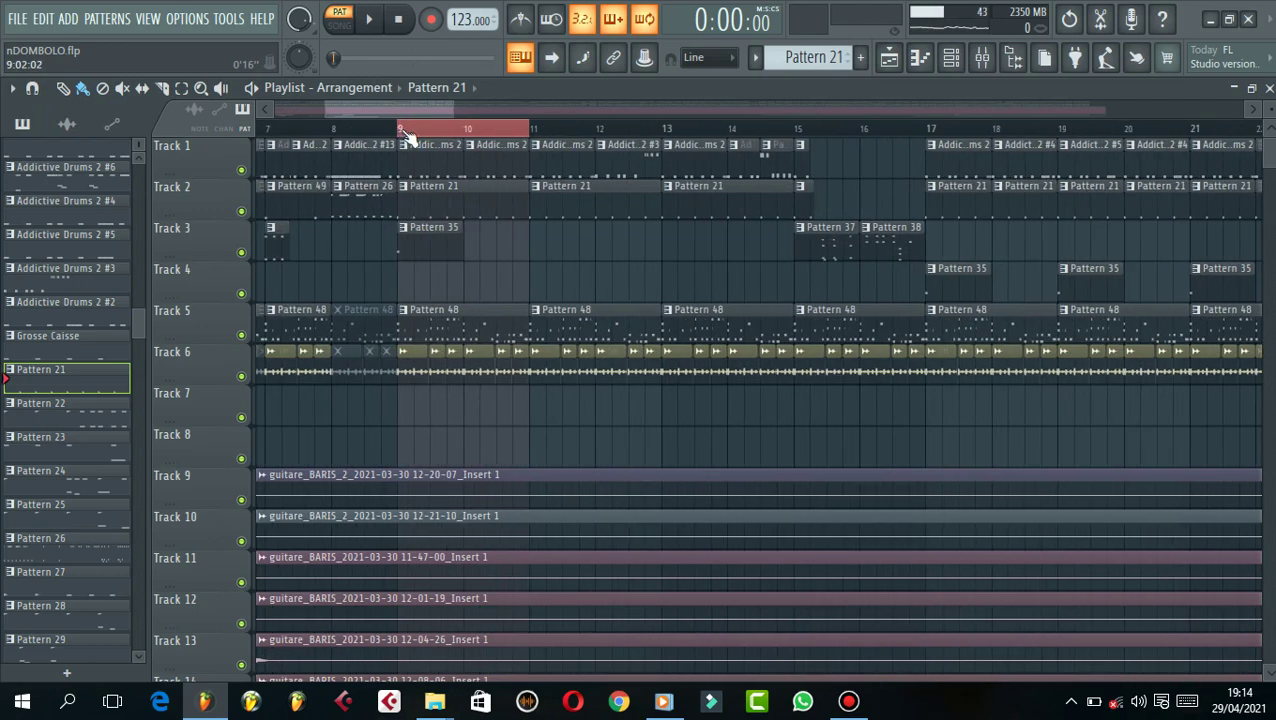
pyautogui.scroll(2, 405, 133)
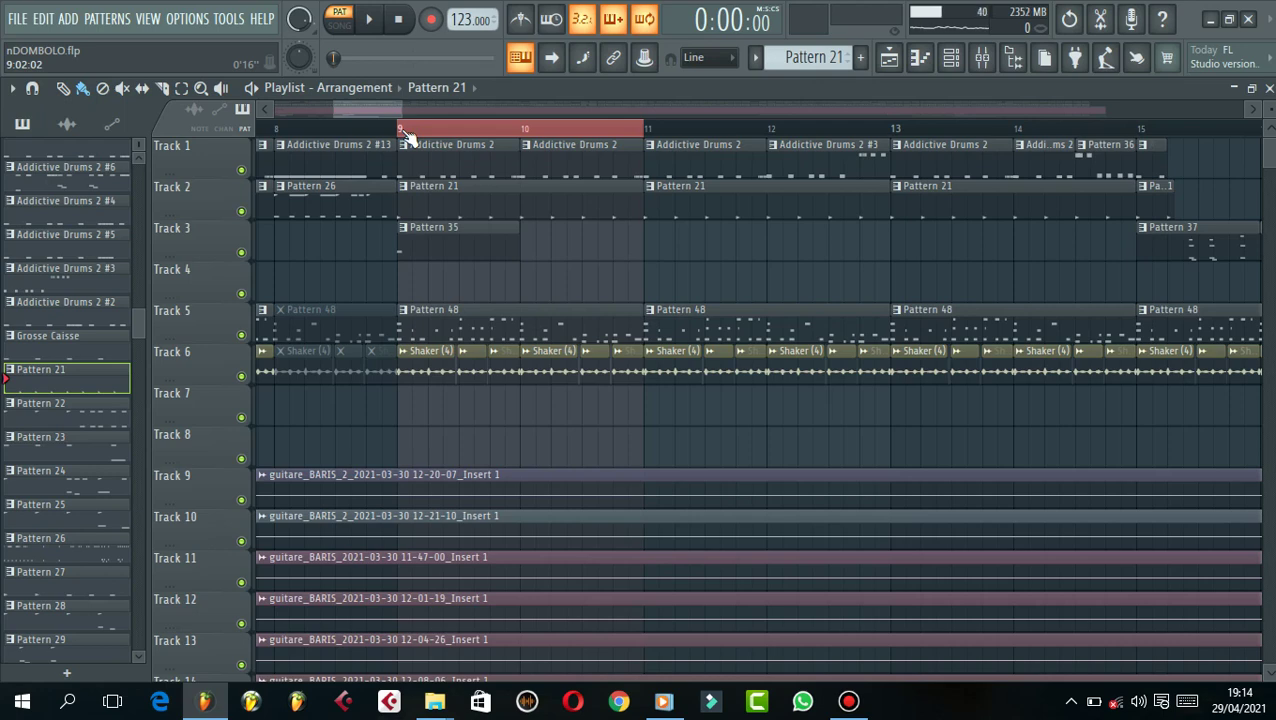
pyautogui.scroll(-3, 405, 135)
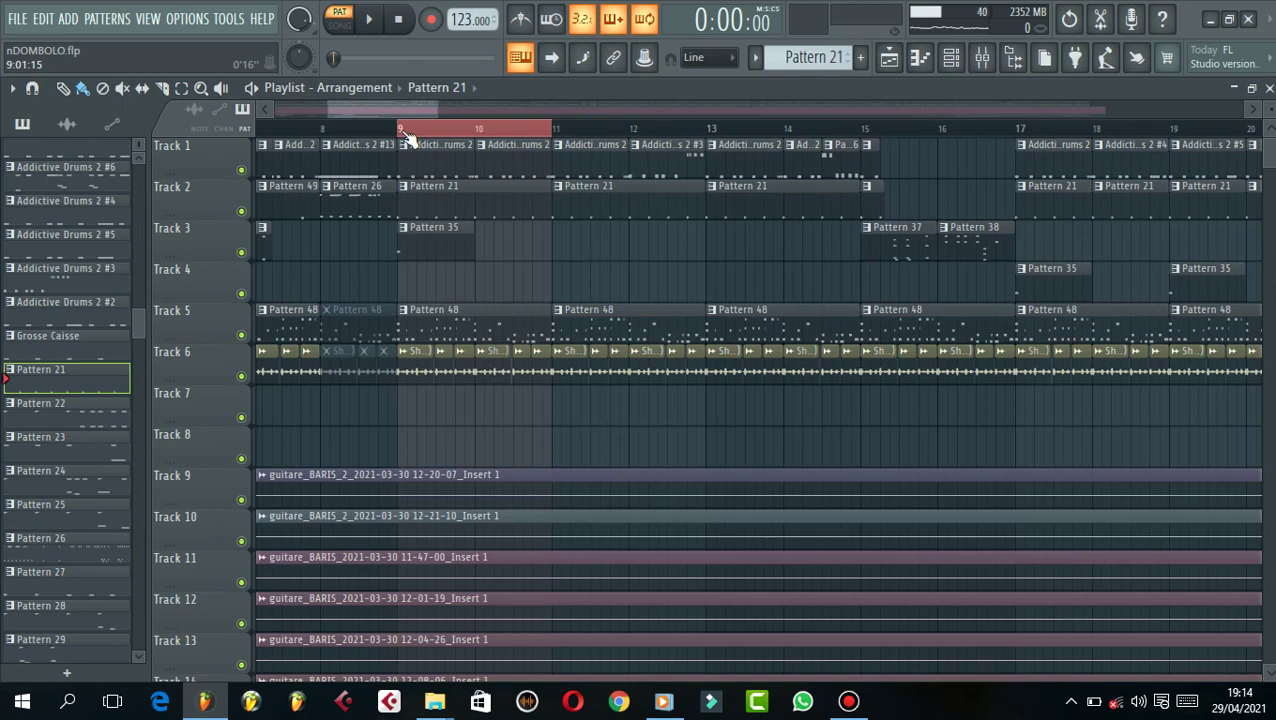
pyautogui.scroll(2, 495, 131)
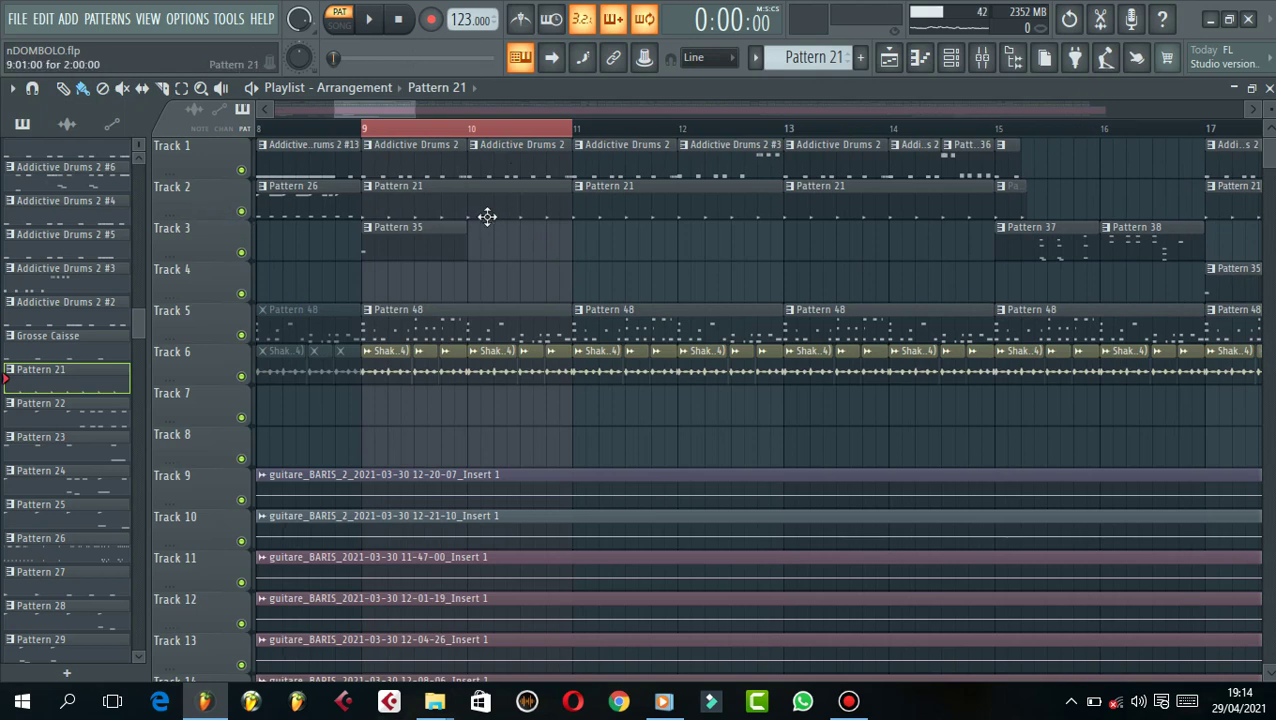
# - Make Addictive Drums 2 the current pattern, audition it with its channels shown, and open the mixer
pyautogui.press('space')
pyautogui.click(953, 60)
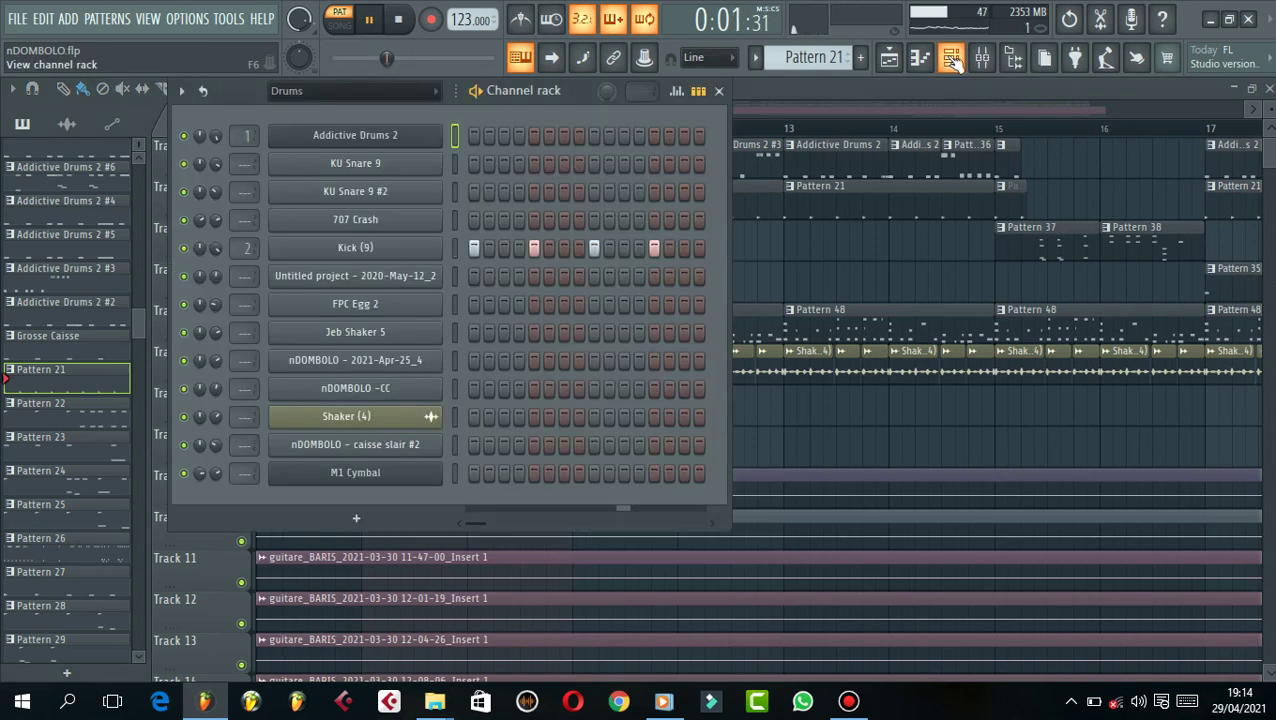
pyautogui.rightClick(860, 256)
pyautogui.click(393, 144)
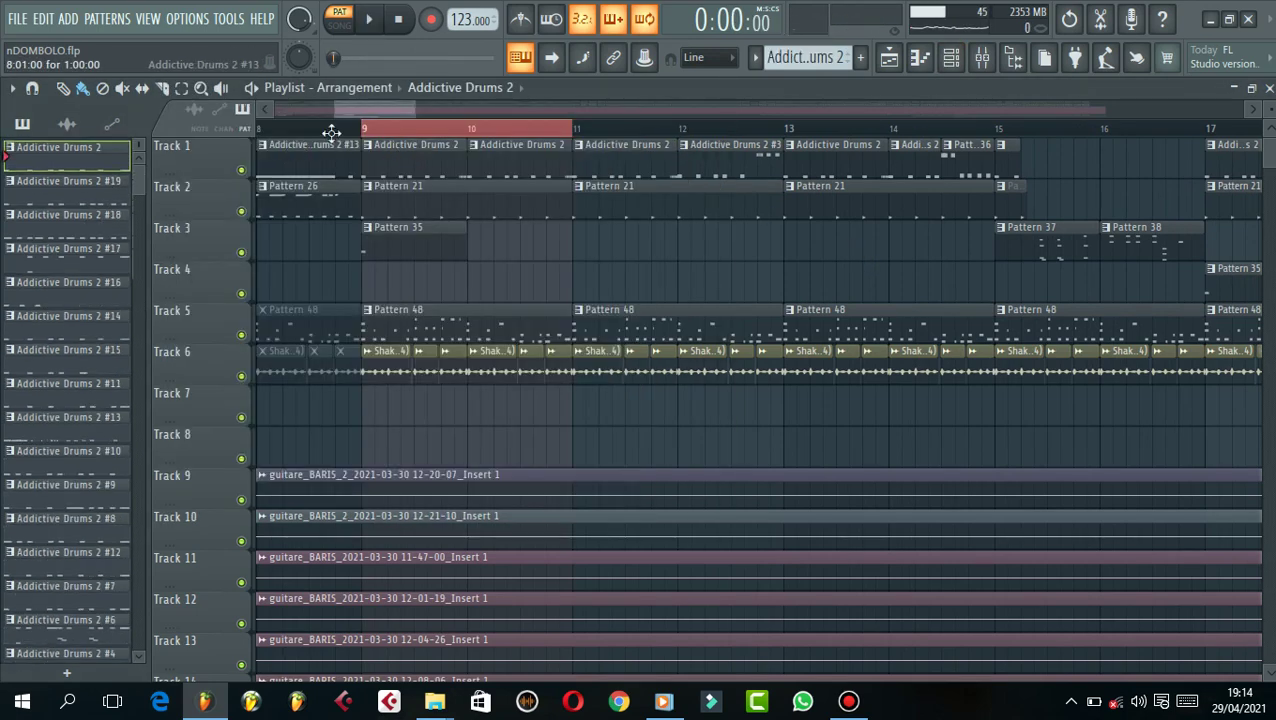
pyautogui.click(951, 57)
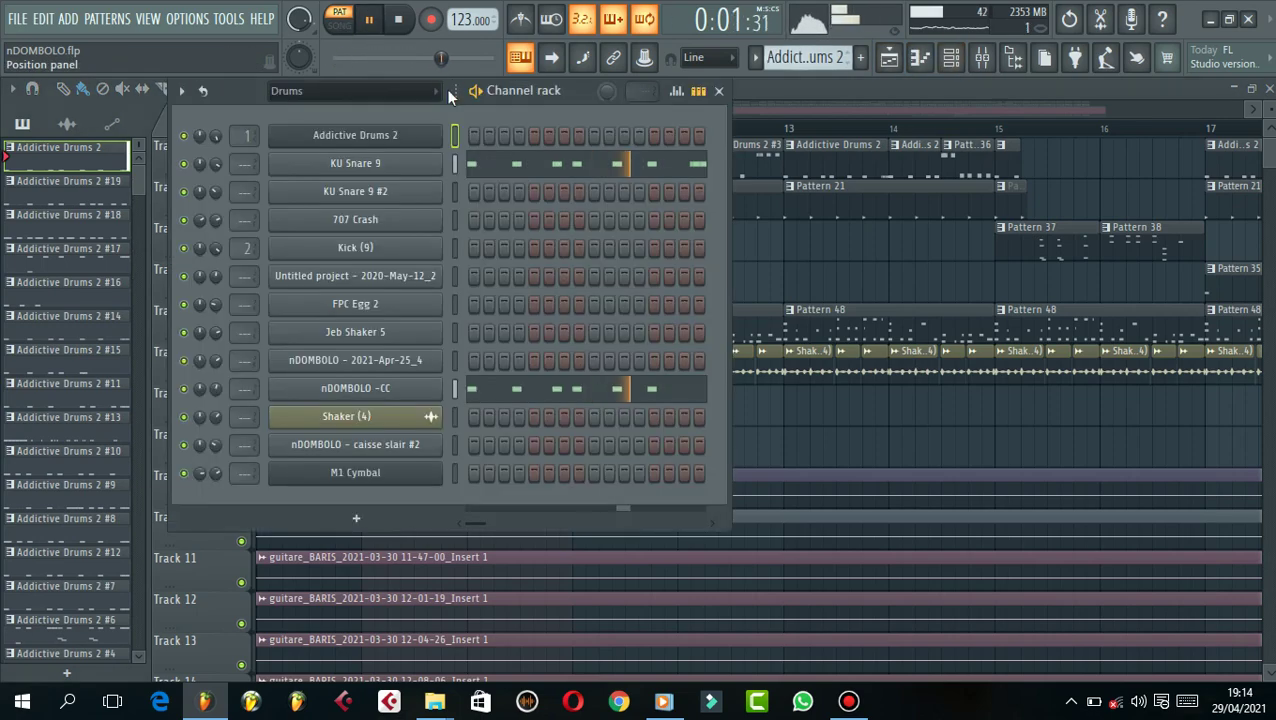
pyautogui.click(982, 57)
pyautogui.press('space')
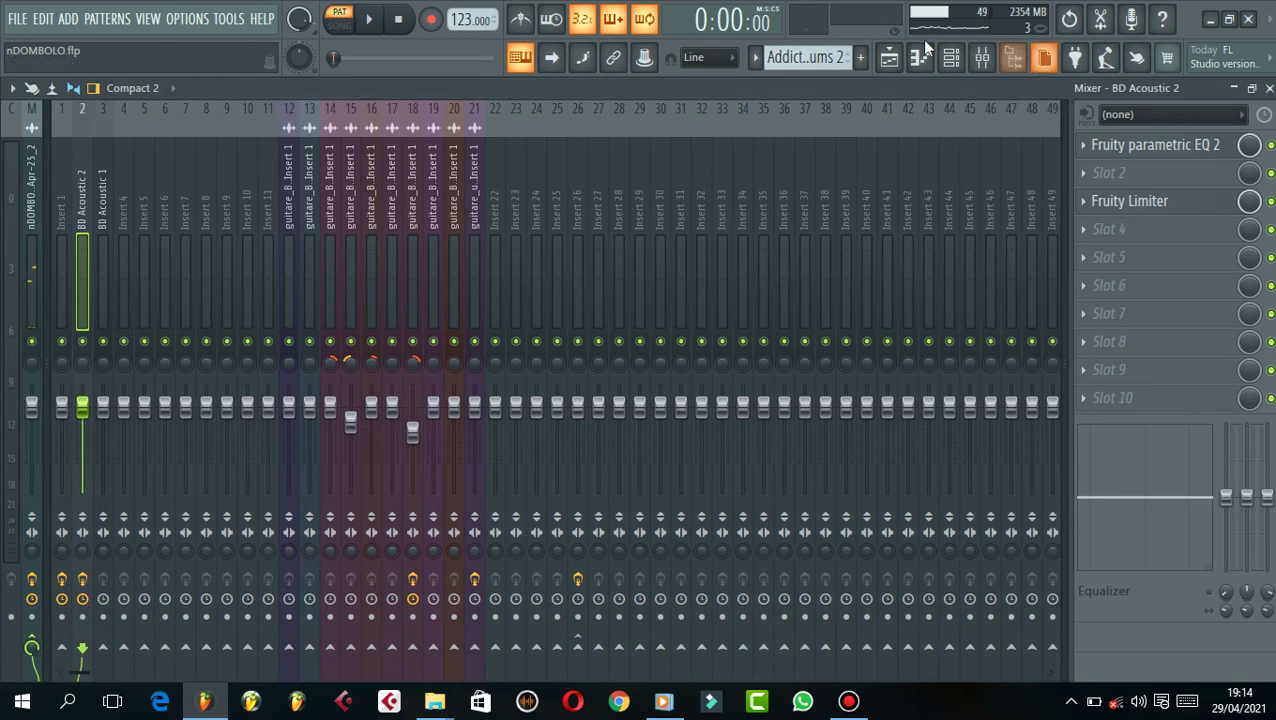
# - Solo the nDOMBOLO -CC channel in the channel rack and audition it alone
pyautogui.click(951, 57)
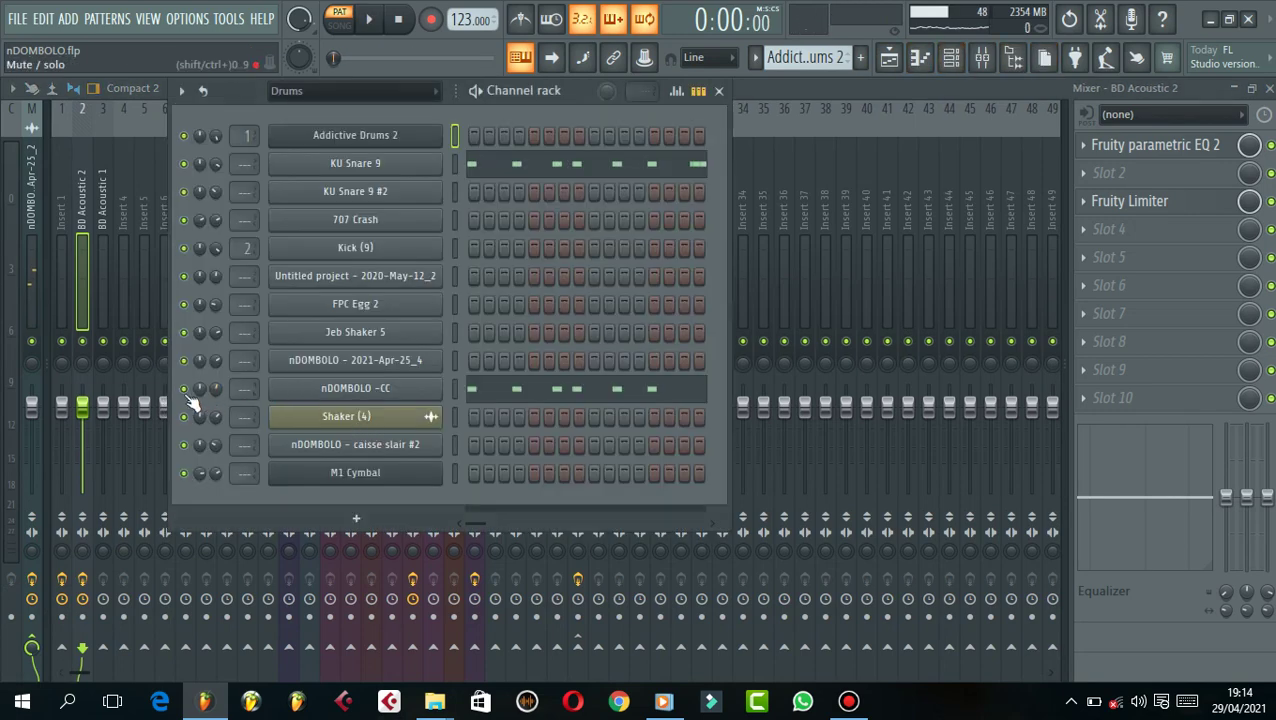
pyautogui.press('space')
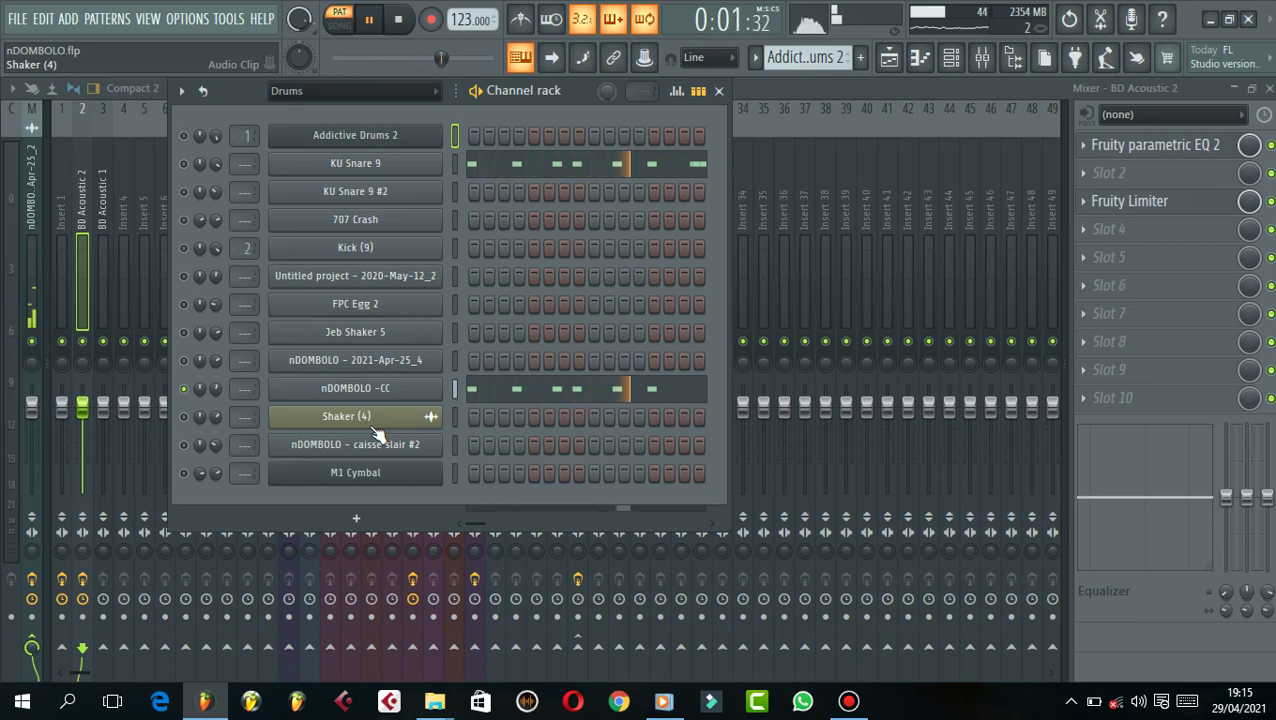
pyautogui.press('space')
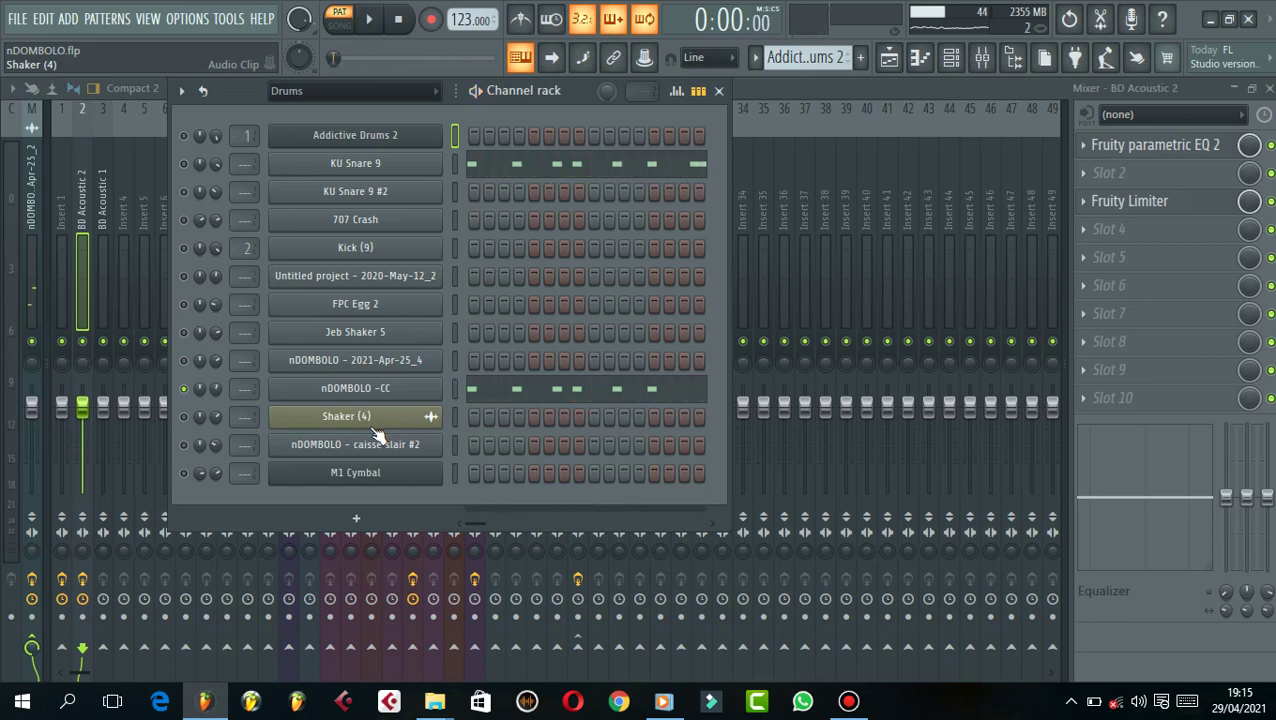
# - Select the nDOMBOLO -CC channel and route it to mixer Insert 5
pyautogui.click(454, 389)
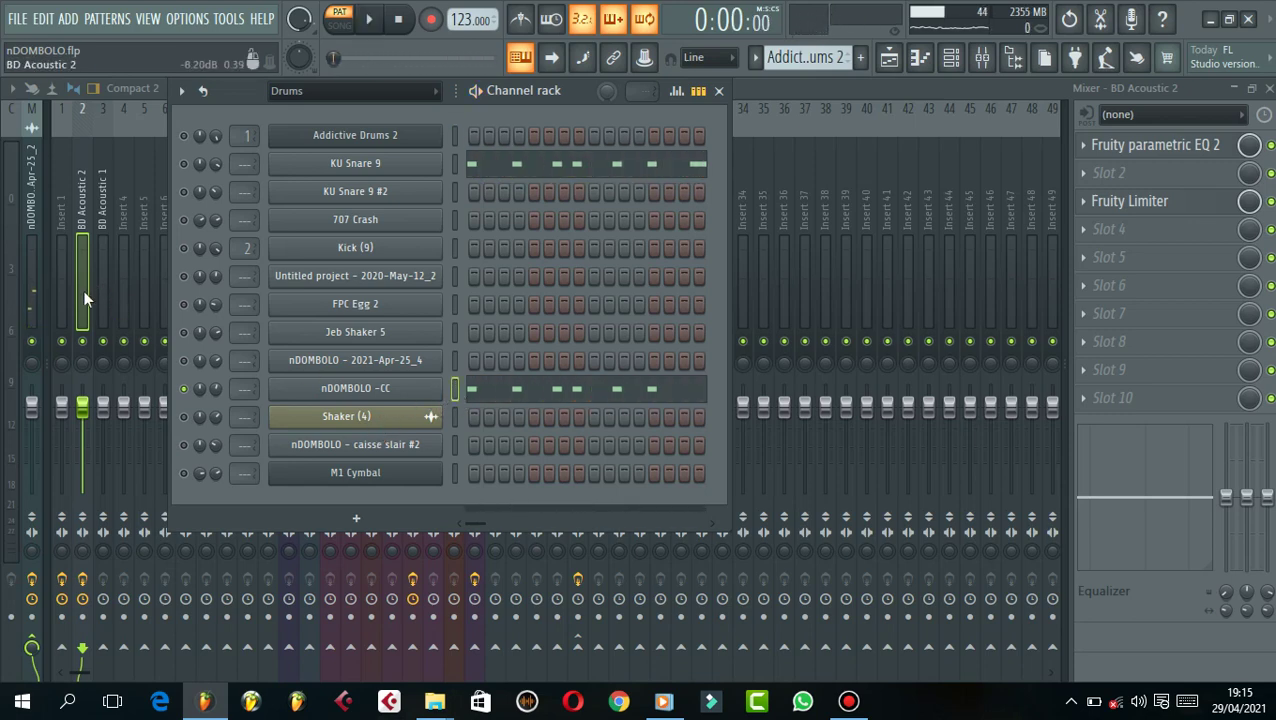
pyautogui.click(84, 292)
pyautogui.click(131, 297)
pyautogui.rightClick(137, 293)
pyautogui.click(148, 296)
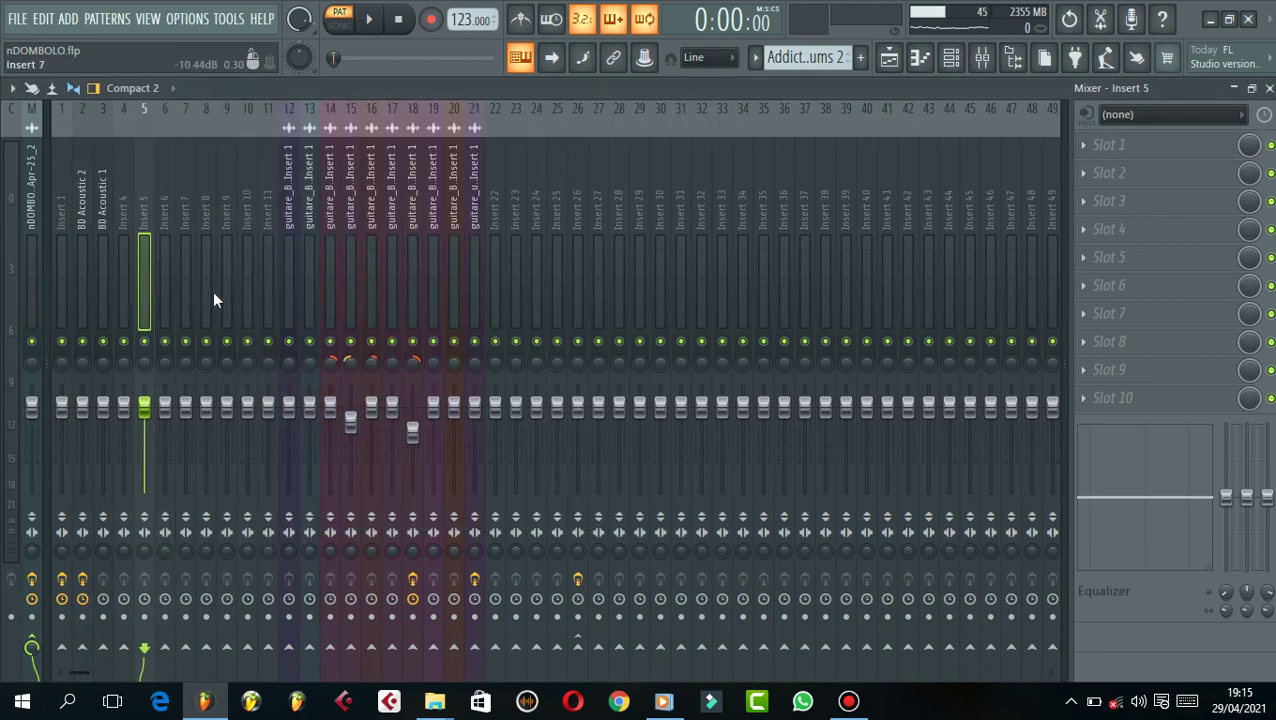
pyautogui.rightClick(149, 297)
pyautogui.moveTo(247, 295)
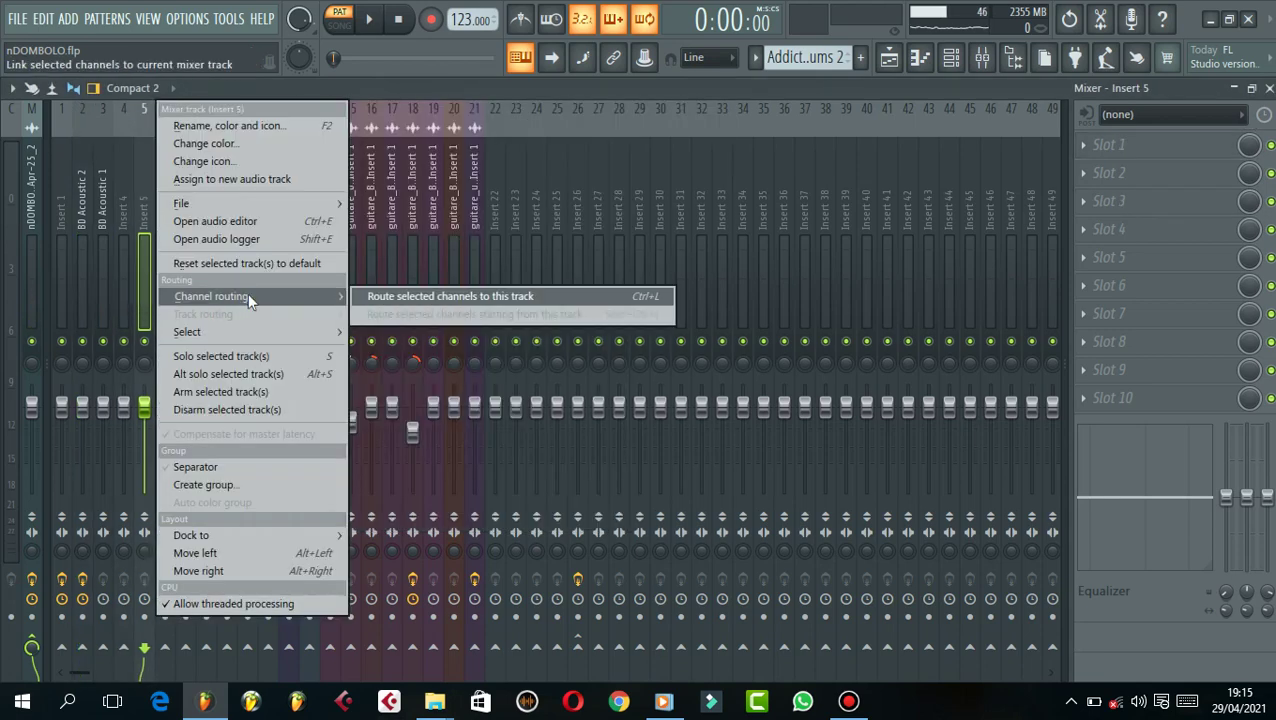
pyautogui.click(393, 298)
# - Add Fruity Balance to the first effect slot of the nDOMBOLO -CC track and set its balance to 17% left during playback
pyautogui.click(1108, 145)
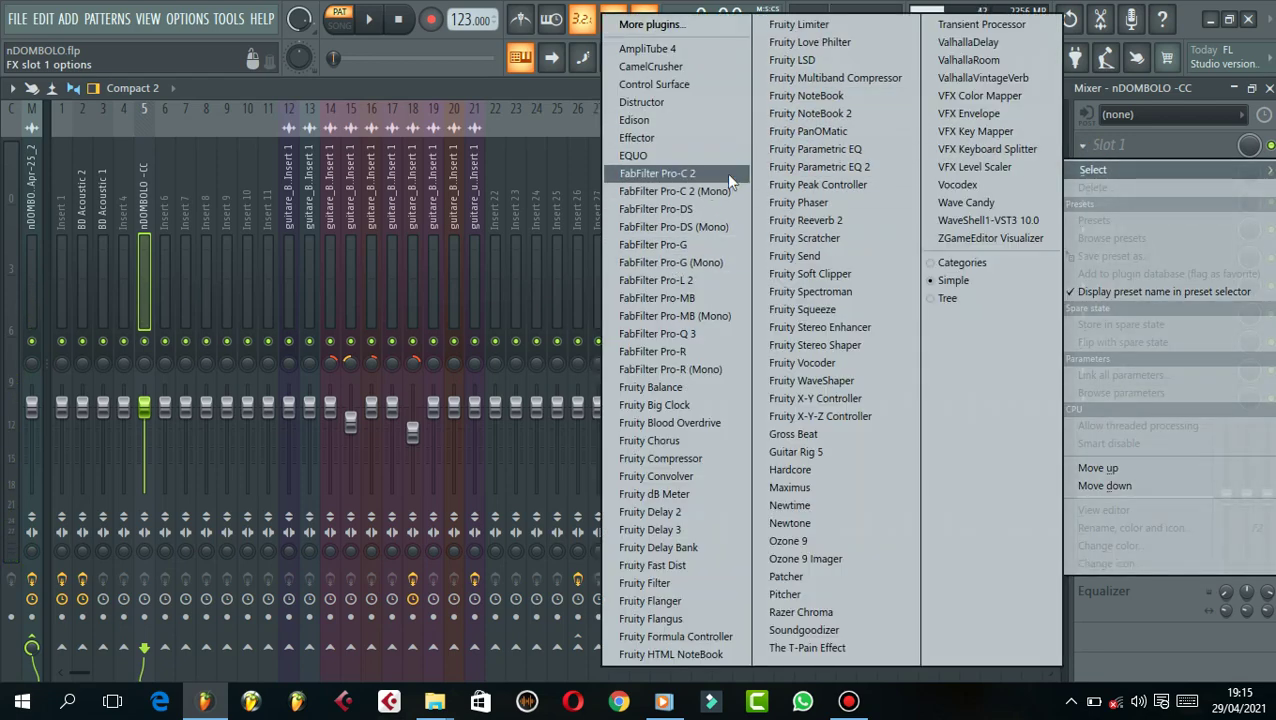
pyautogui.click(709, 396)
pyautogui.moveTo(219, 202); pyautogui.dragTo(531, 272)
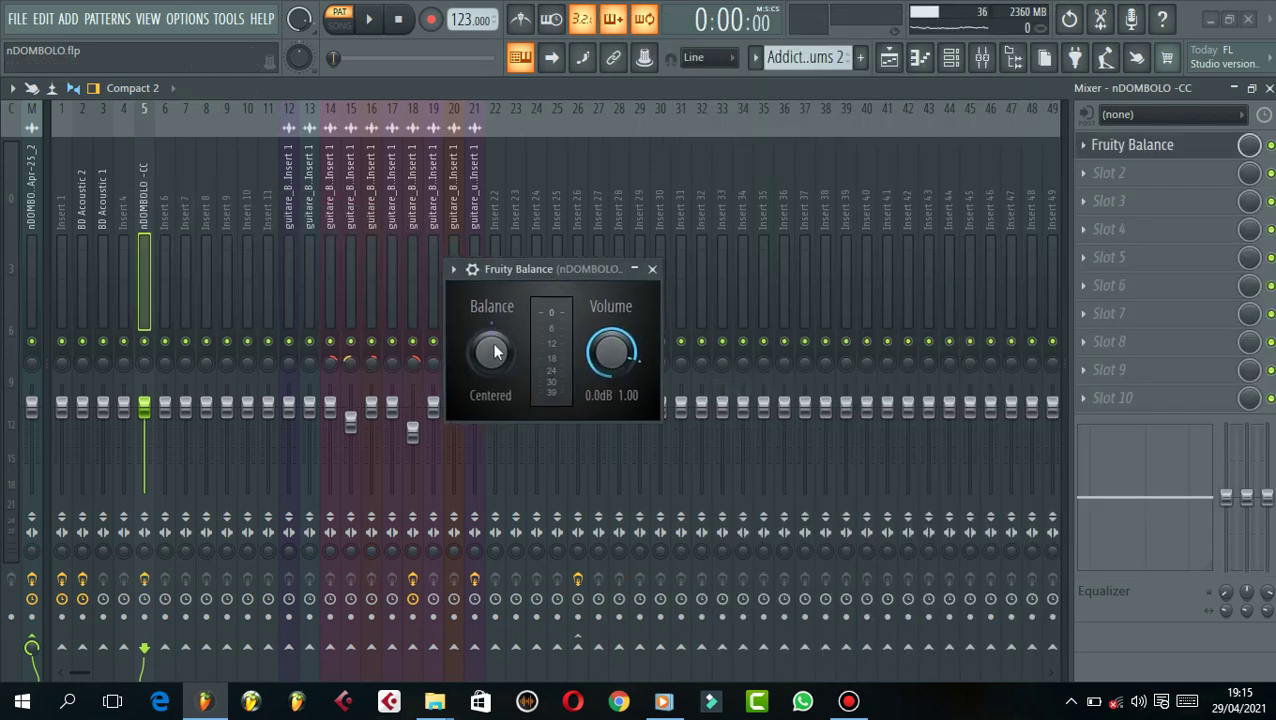
pyautogui.press('space')
pyautogui.moveTo(495, 350)
pyautogui.mouseDown()
pyautogui.moveTo(495, 371)
pyautogui.moveTo(489, 355)
pyautogui.mouseUp()
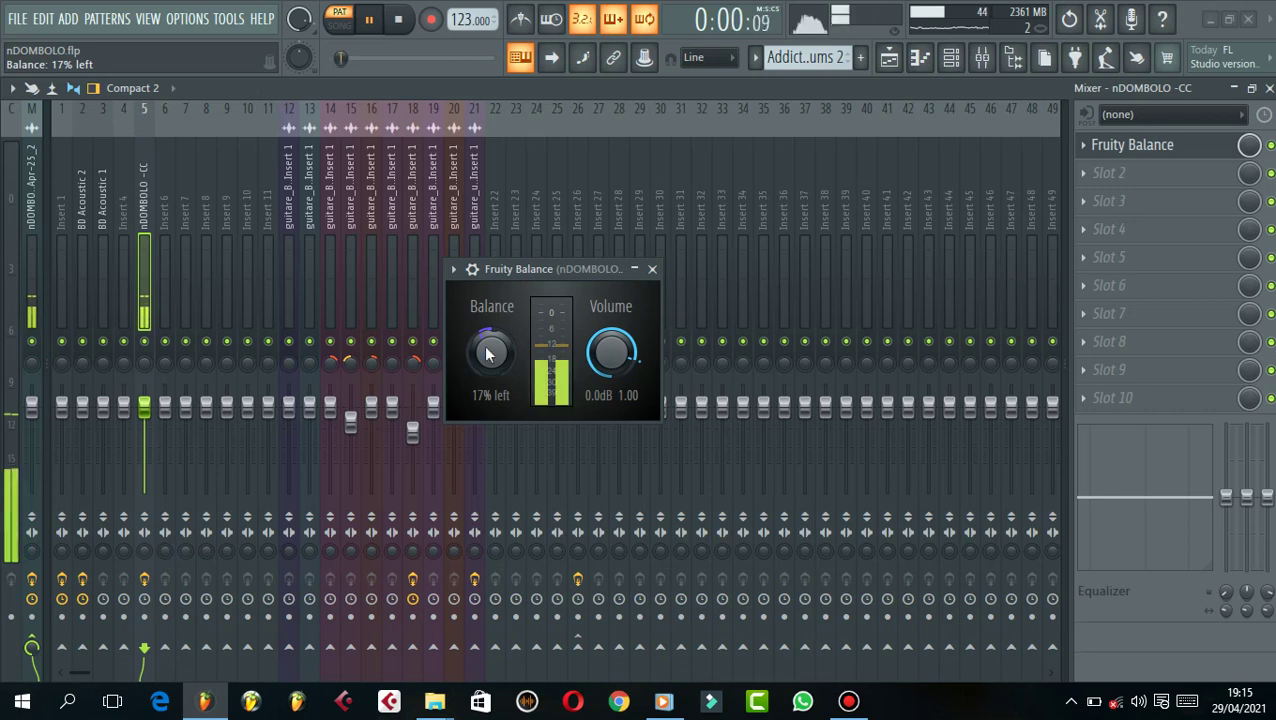
# - Close Fruity Balance, compare the nDOMBOLO -CC track with and without its effects, and stop playback
pyautogui.click(652, 269)
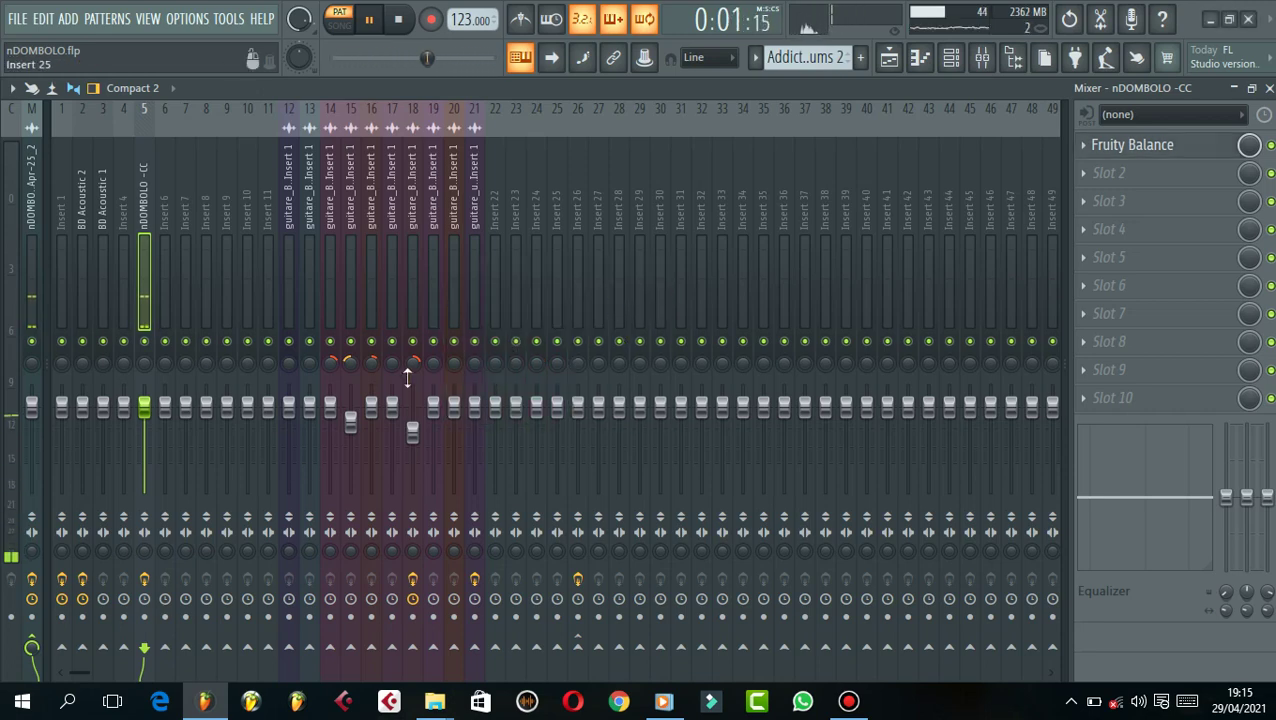
pyautogui.click(145, 579)
pyautogui.press('space')
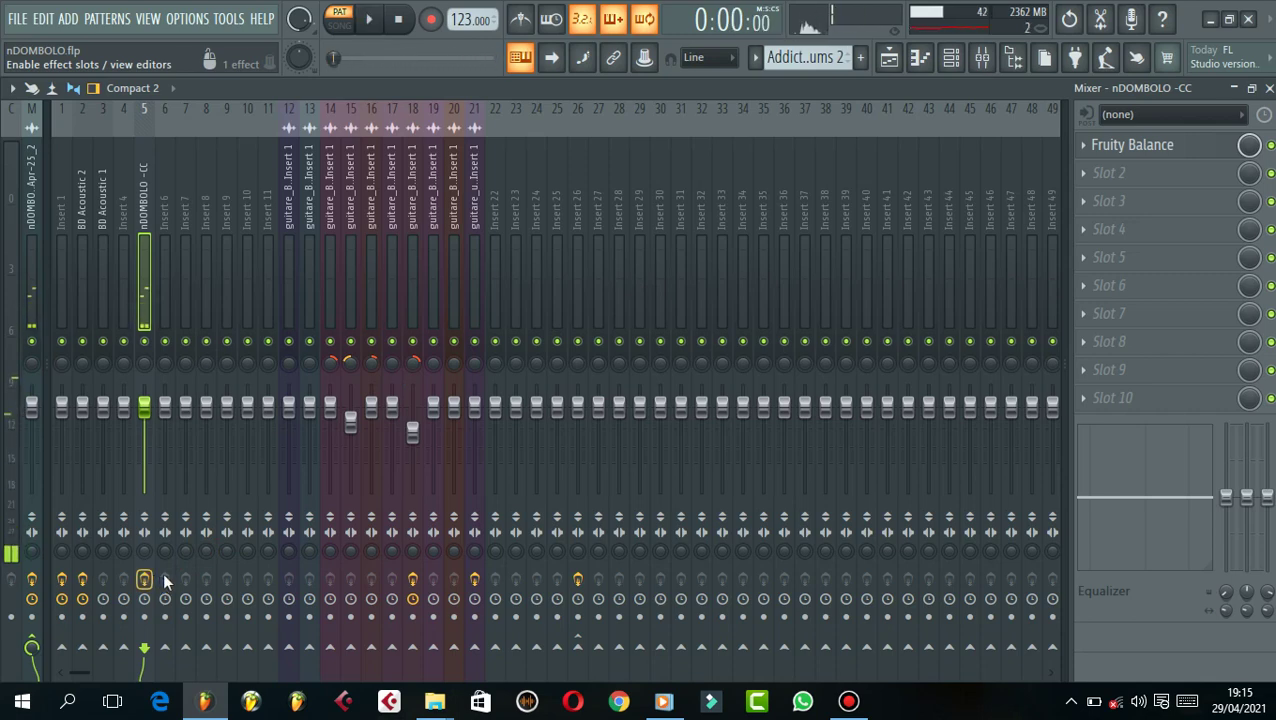
# - Return to the playlist without the mixer and channel rack, and isolate Track 1 and Track 2 from the guitar tracks
pyautogui.click(1268, 89)
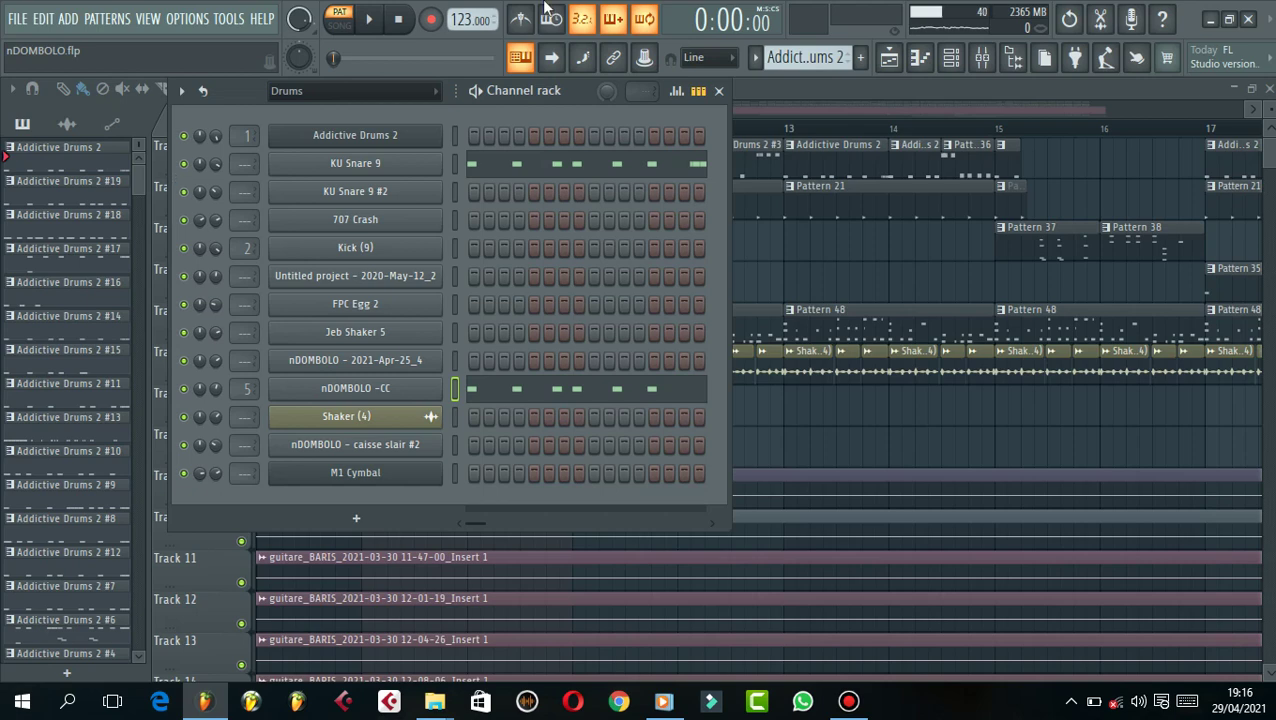
pyautogui.click(718, 91)
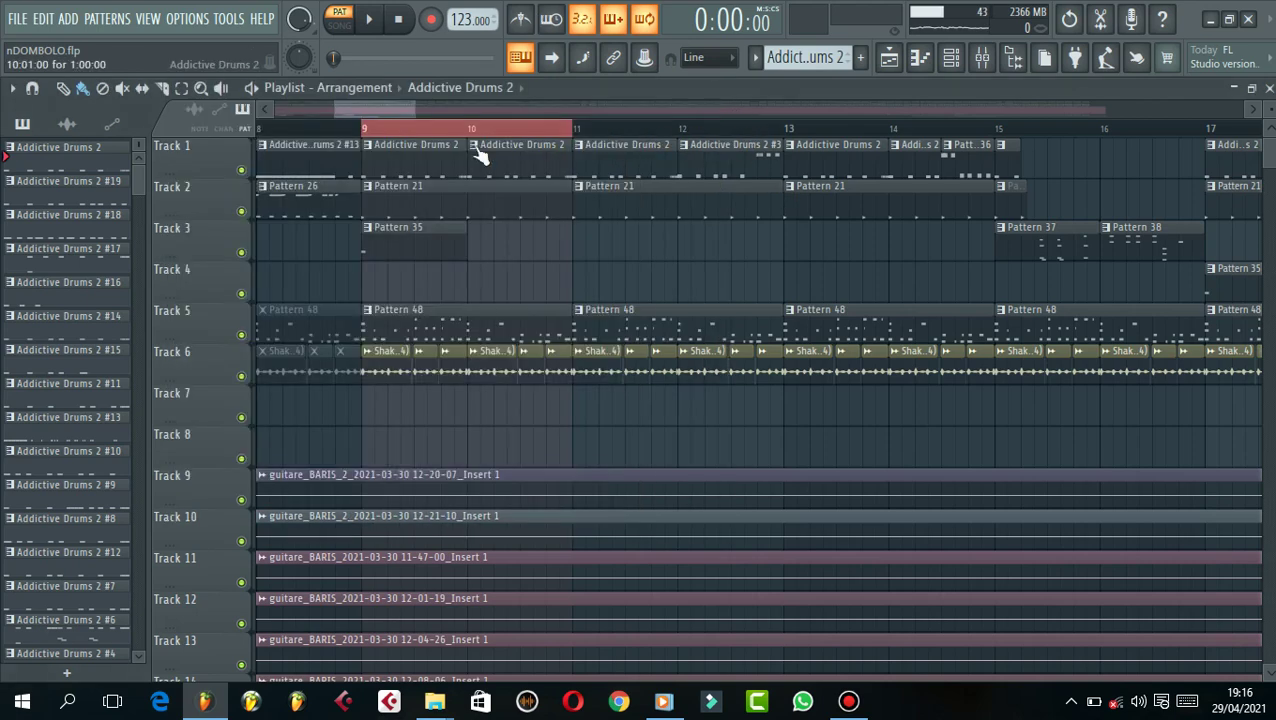
pyautogui.rightClick(248, 171)
pyautogui.rightClick(247, 211)
pyautogui.click(248, 172)
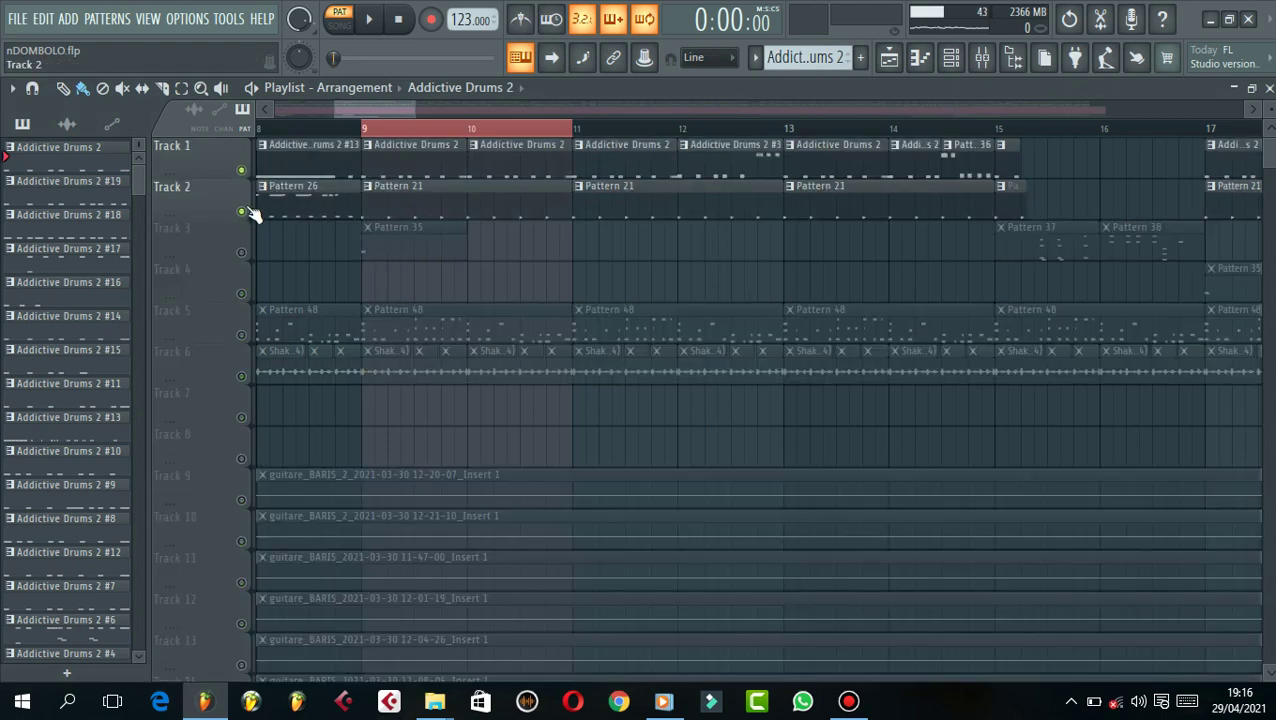
pyautogui.click(247, 211)
# - Open the KU Snare 9 notes of Addictive Drums 2 in the piano roll and switch playback to song mode
pyautogui.doubleClick(393, 169)
pyautogui.click(343, 29)
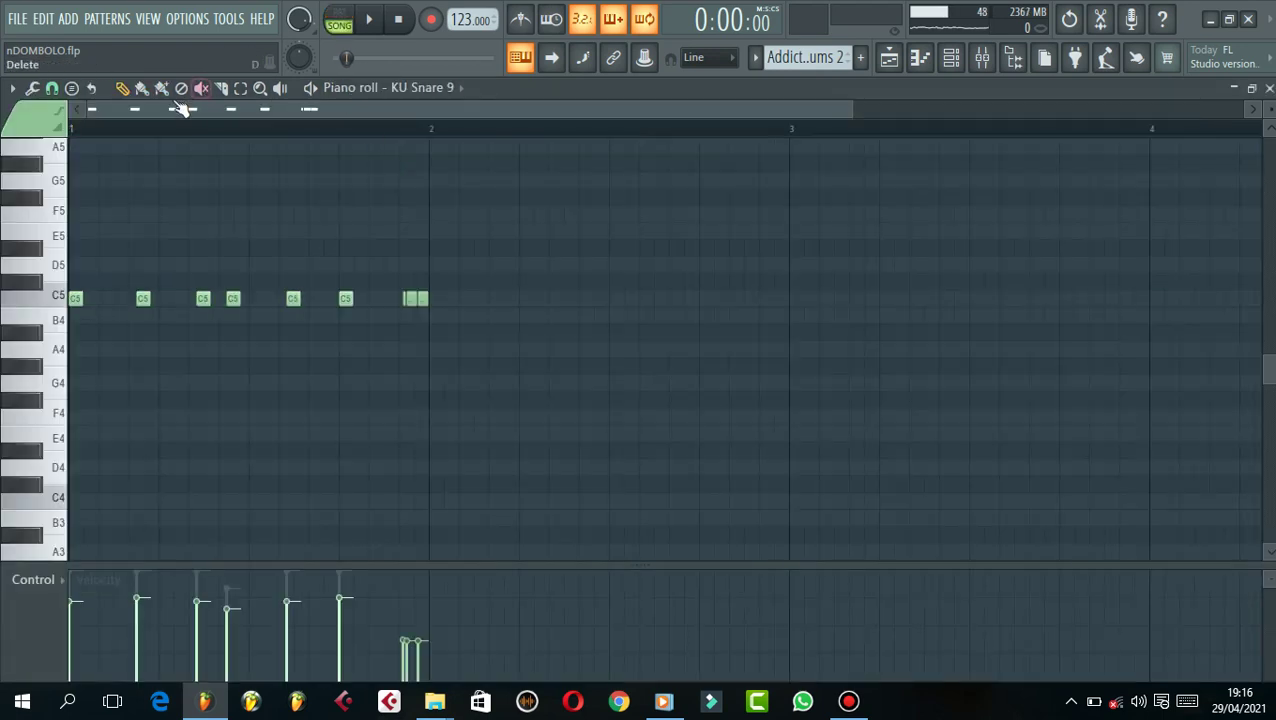
pyautogui.scroll(3, 138, 127)
pyautogui.moveTo(130, 110); pyautogui.dragTo(33, 98)
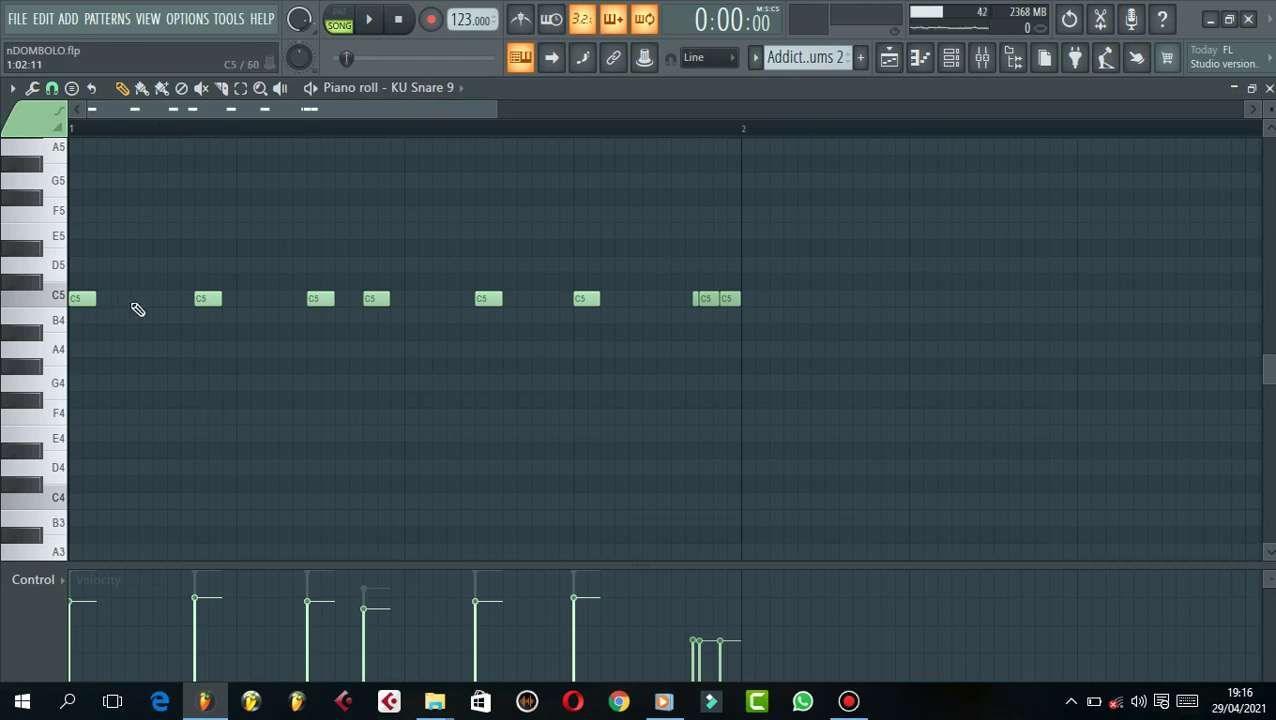
pyautogui.moveTo(128, 299); pyautogui.dragTo(209, 299)
# - Mute the nDOMBOLO -CC channel and audition the KU Snare 9 notes in song mode
pyautogui.click(951, 57)
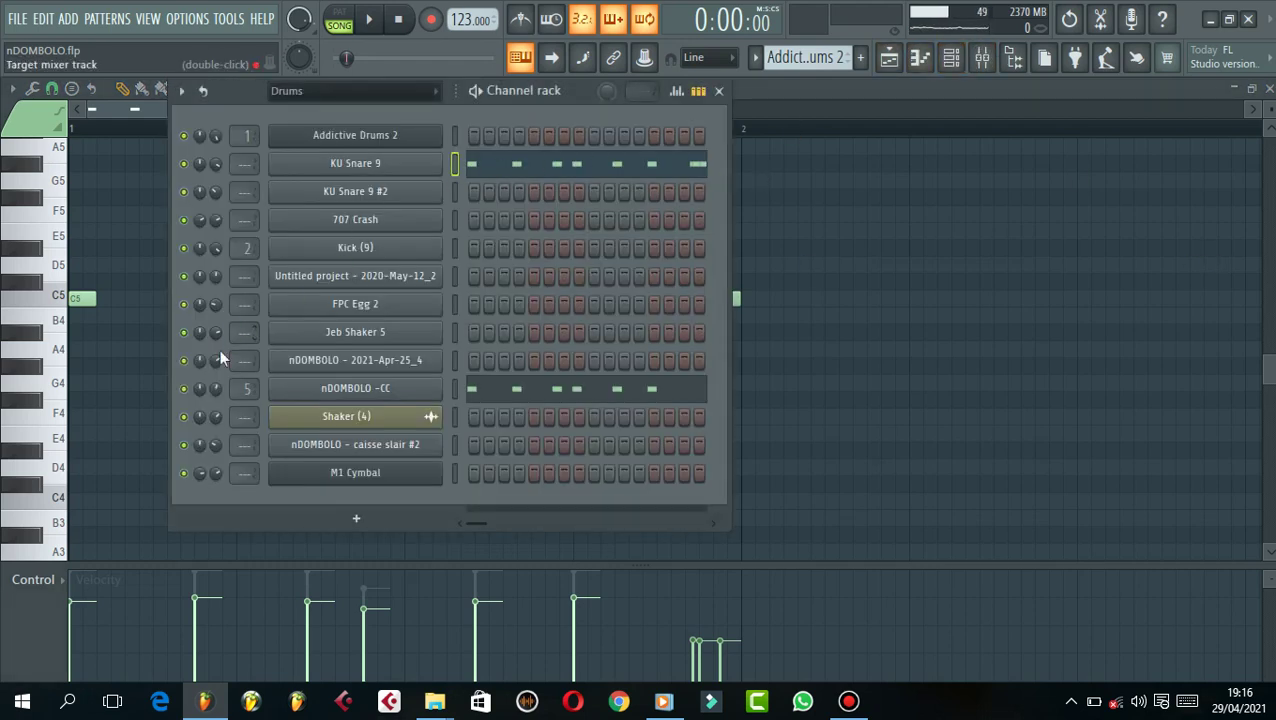
pyautogui.click(184, 389)
pyautogui.click(541, 167)
pyautogui.click(539, 168)
pyautogui.press('space')
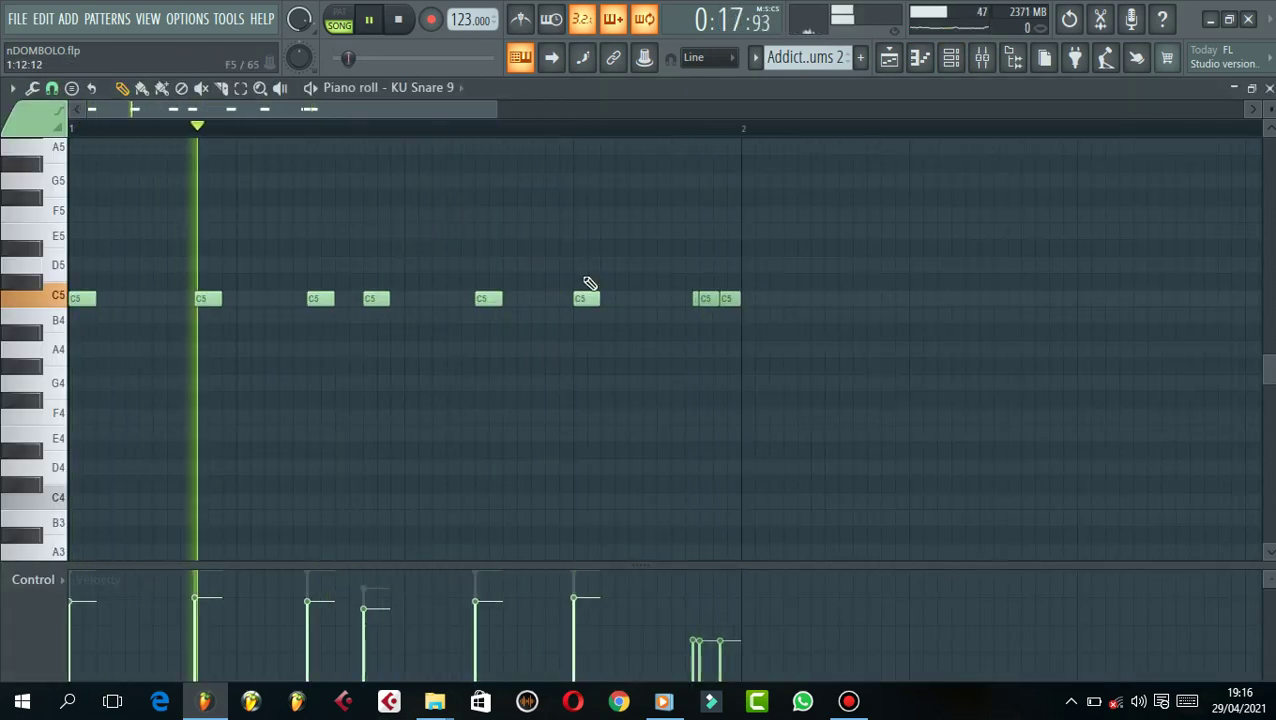
pyautogui.press('space')
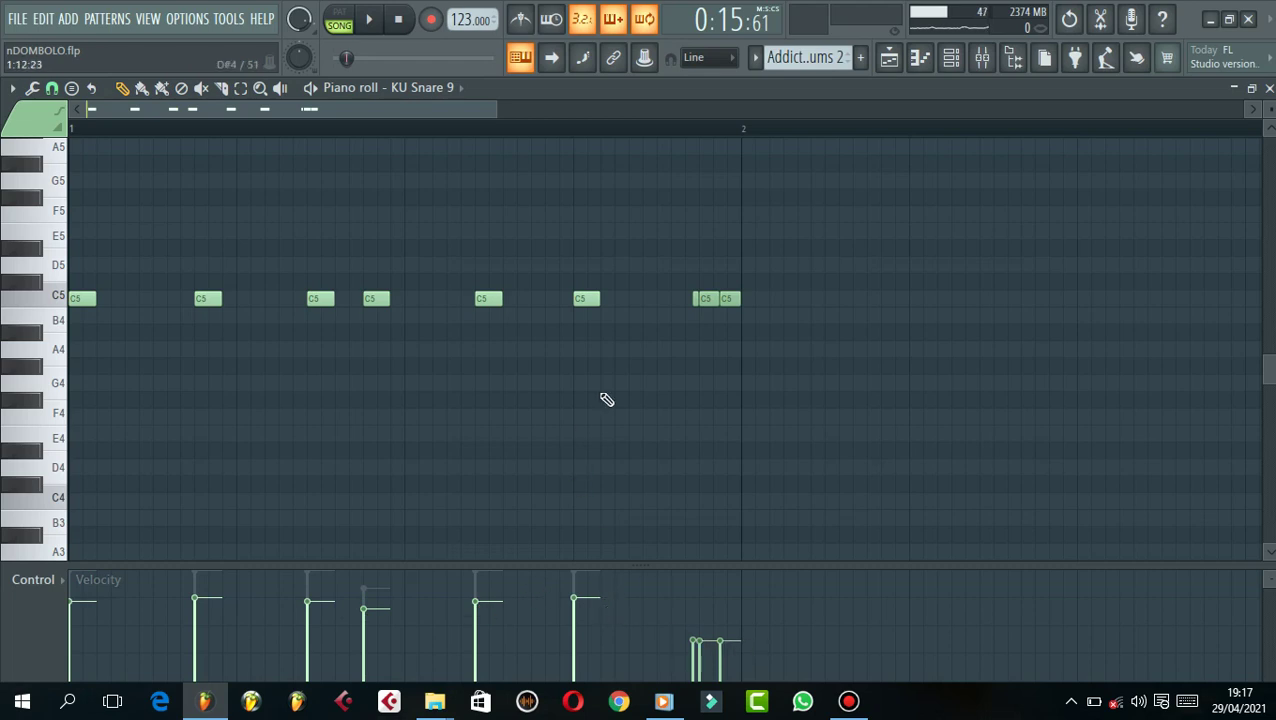
# - Replay the snare with the channel rack open, stop playback, and unmute the nDOMBOLO -CC channel
pyautogui.press('space')
pyautogui.click(951, 57)
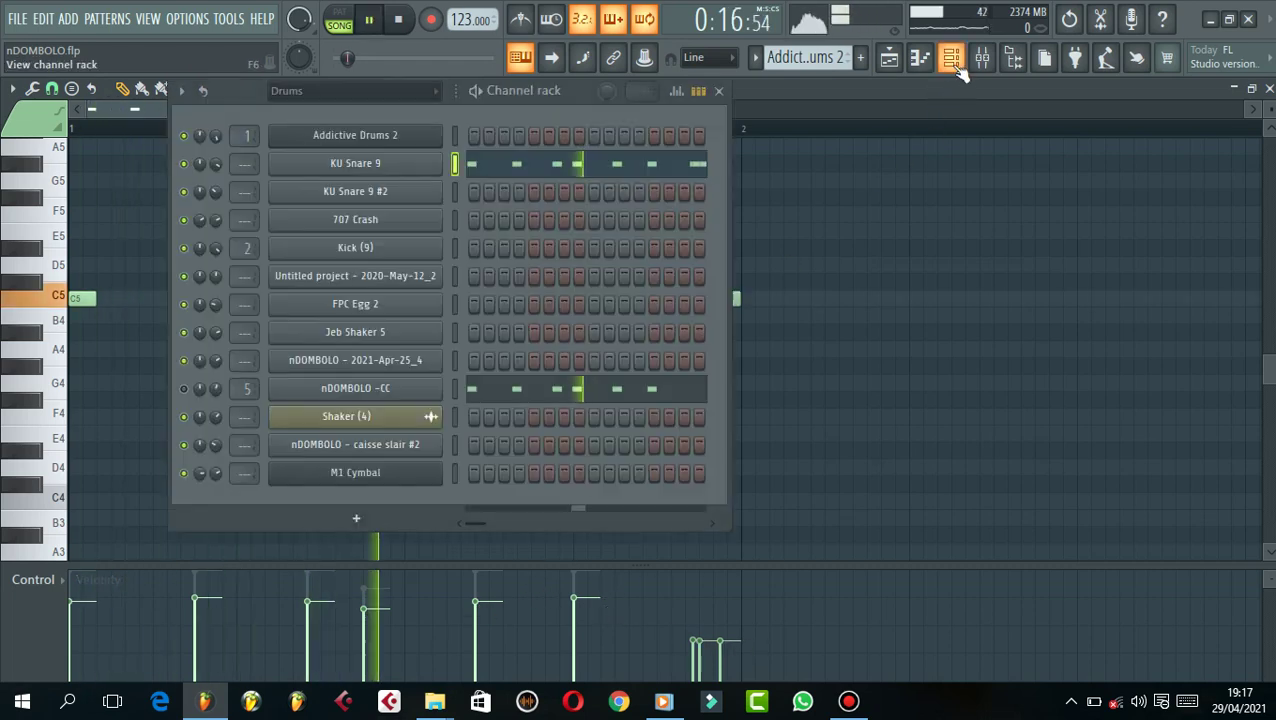
pyautogui.press('space')
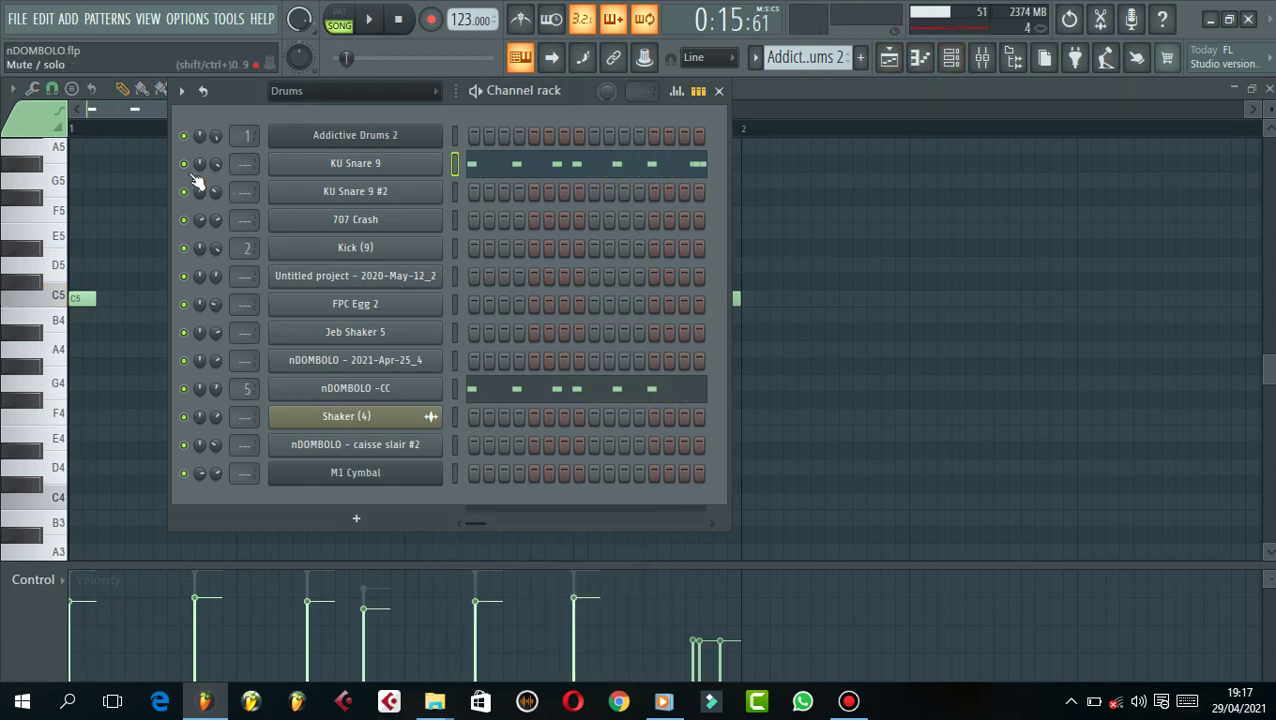
# - Open the nDOMBOLO -CC notes in the piano roll and audition them in song mode
pyautogui.click(592, 389)
pyautogui.press('space')
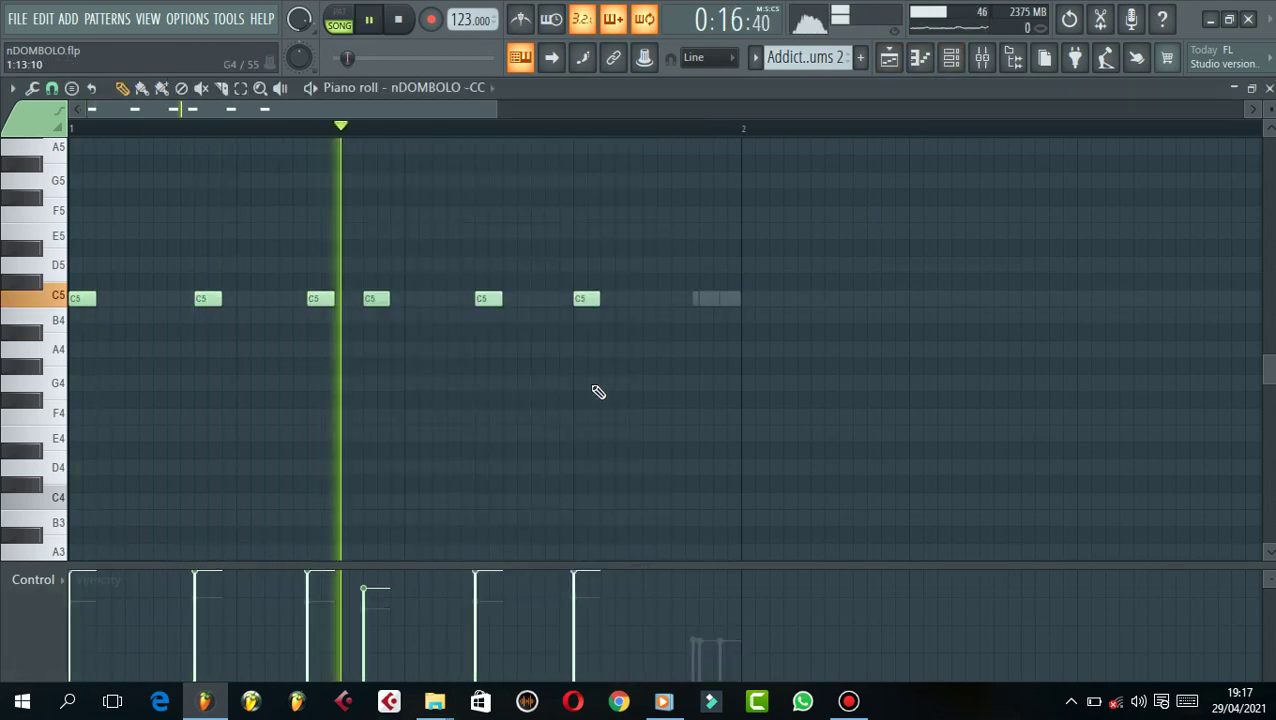
pyautogui.press('space')
pyautogui.press('space')
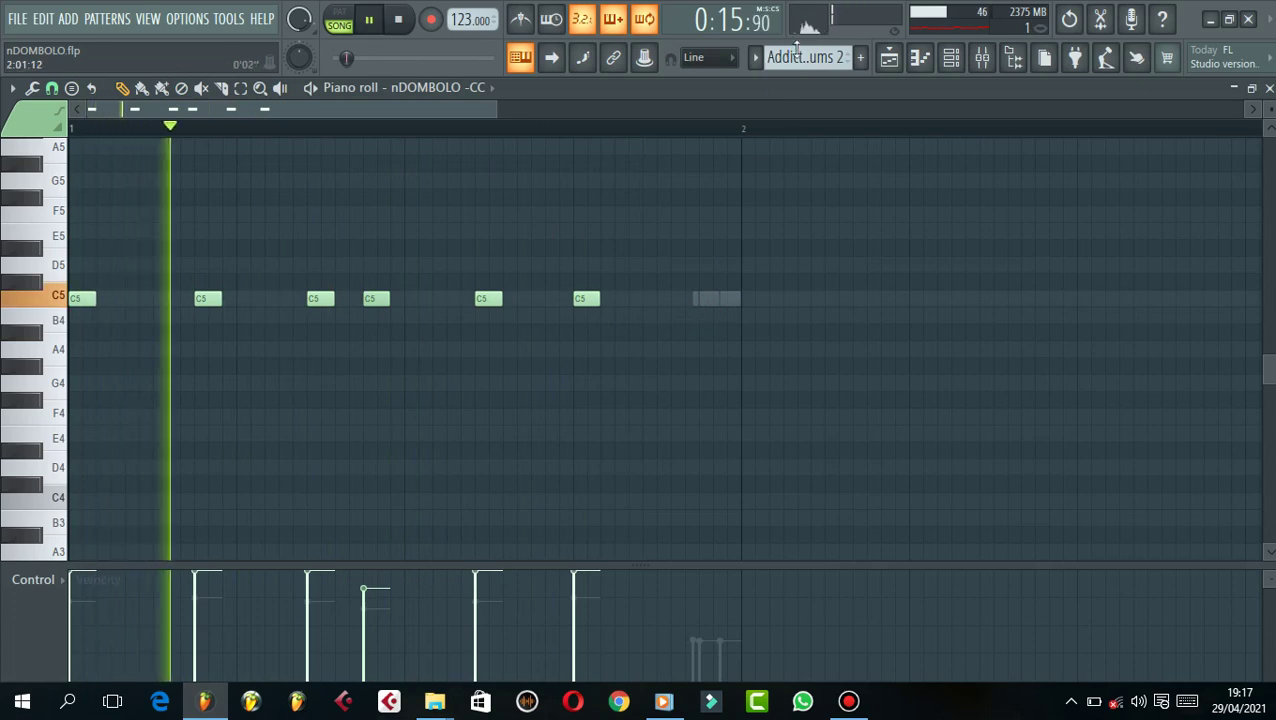
# - Stop playback, mute the KU Snare 9 channel in the channel rack, and replay the drums in song mode
pyautogui.click(951, 57)
pyautogui.press('space')
pyautogui.click(183, 163)
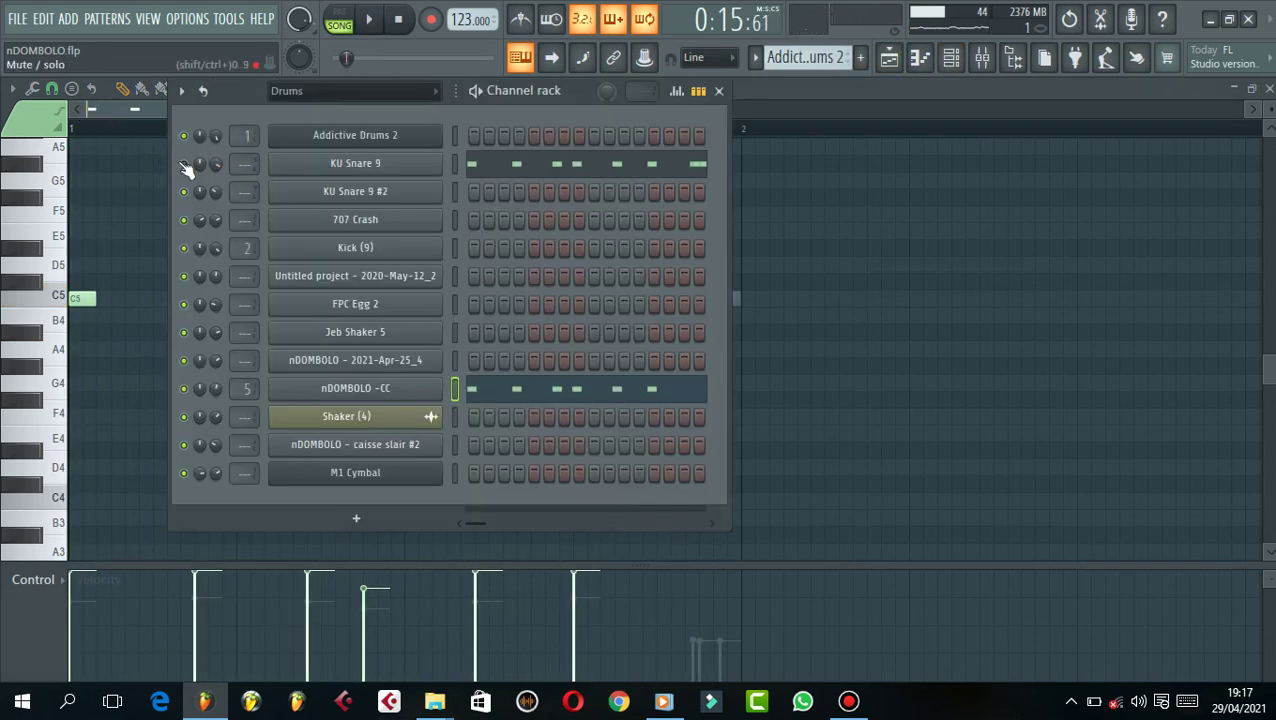
pyautogui.press('space')
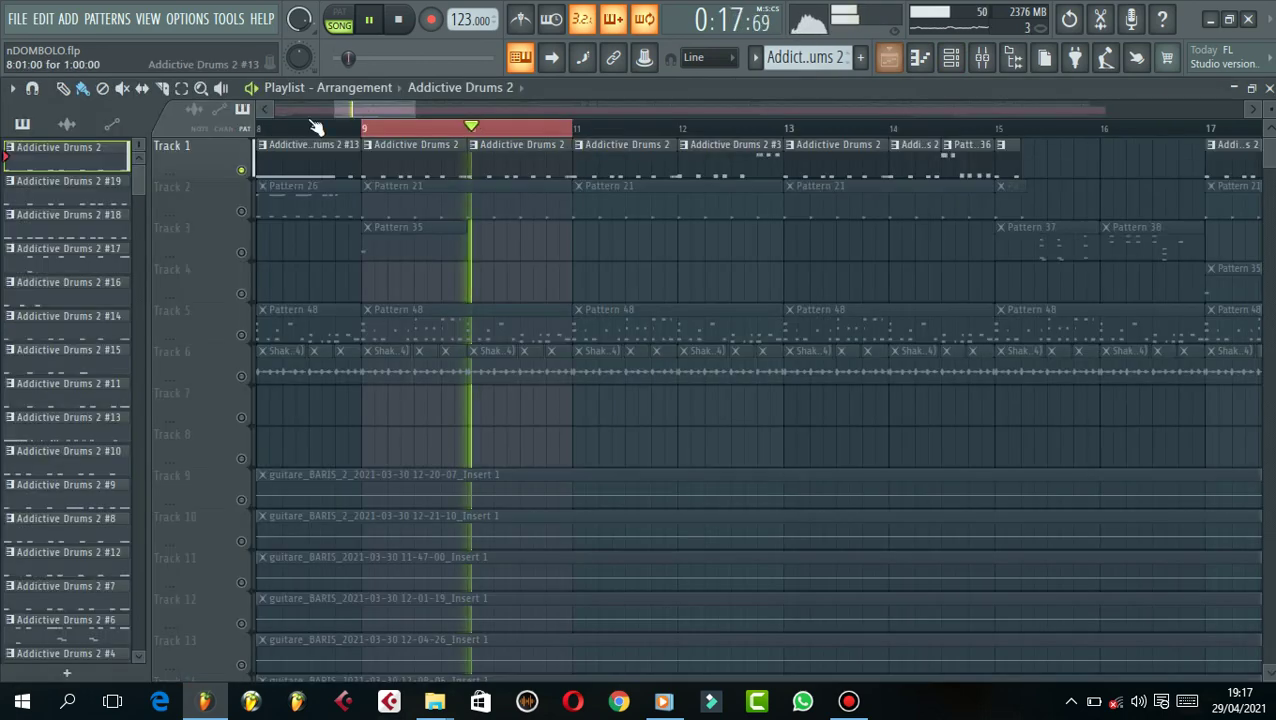
# - Return to the playlist, stop playback, and unmute Track 2 and Track 3 alongside Track 1
pyautogui.click(890, 60)
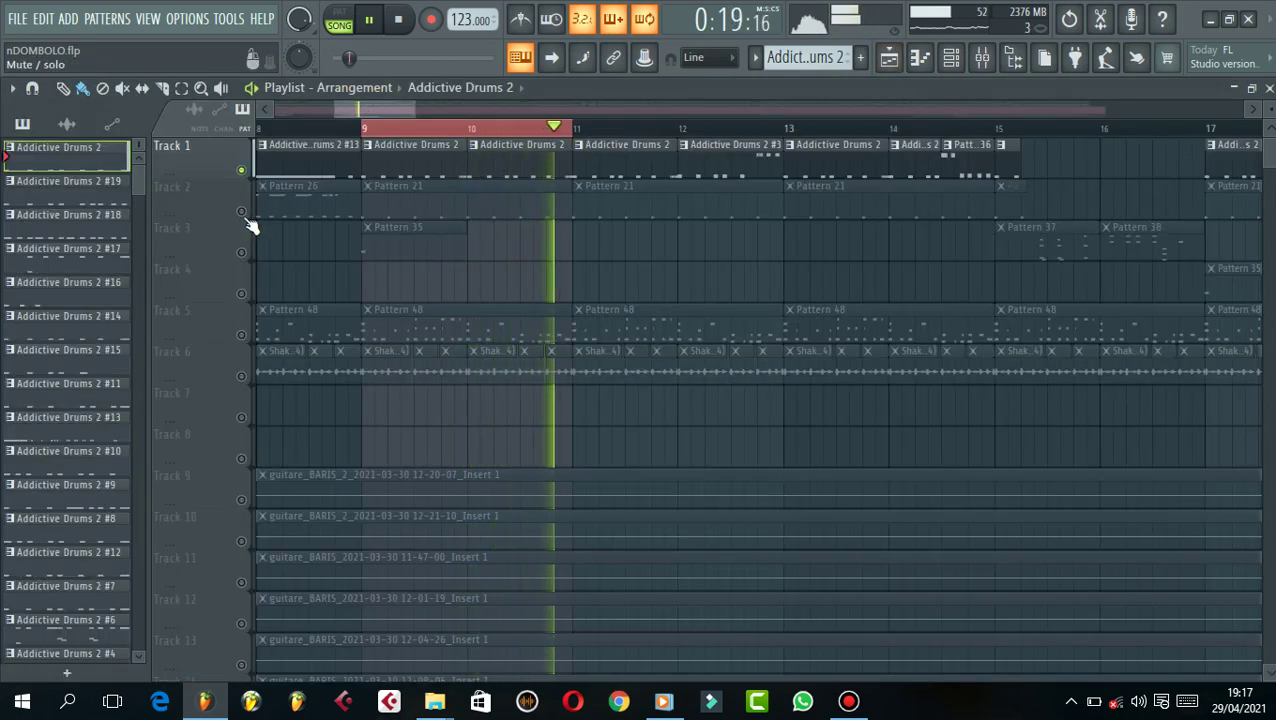
pyautogui.click(242, 212)
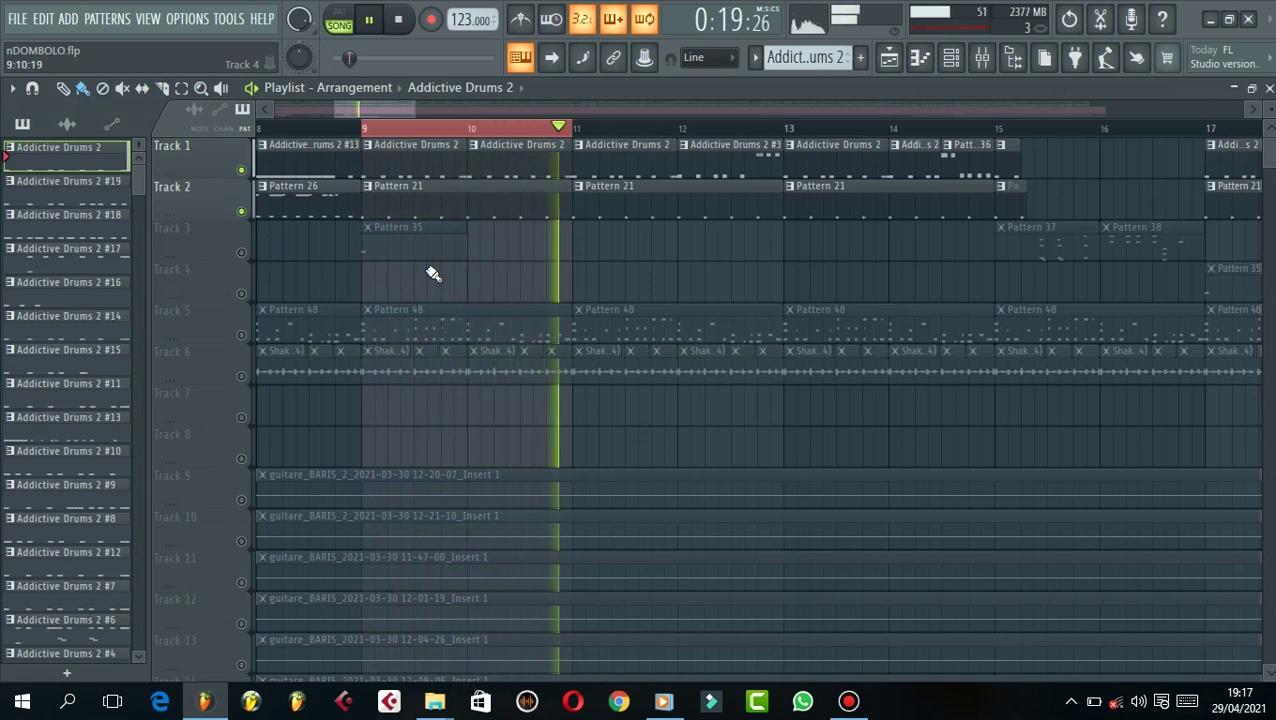
pyautogui.hotkey('ctrl', 's')
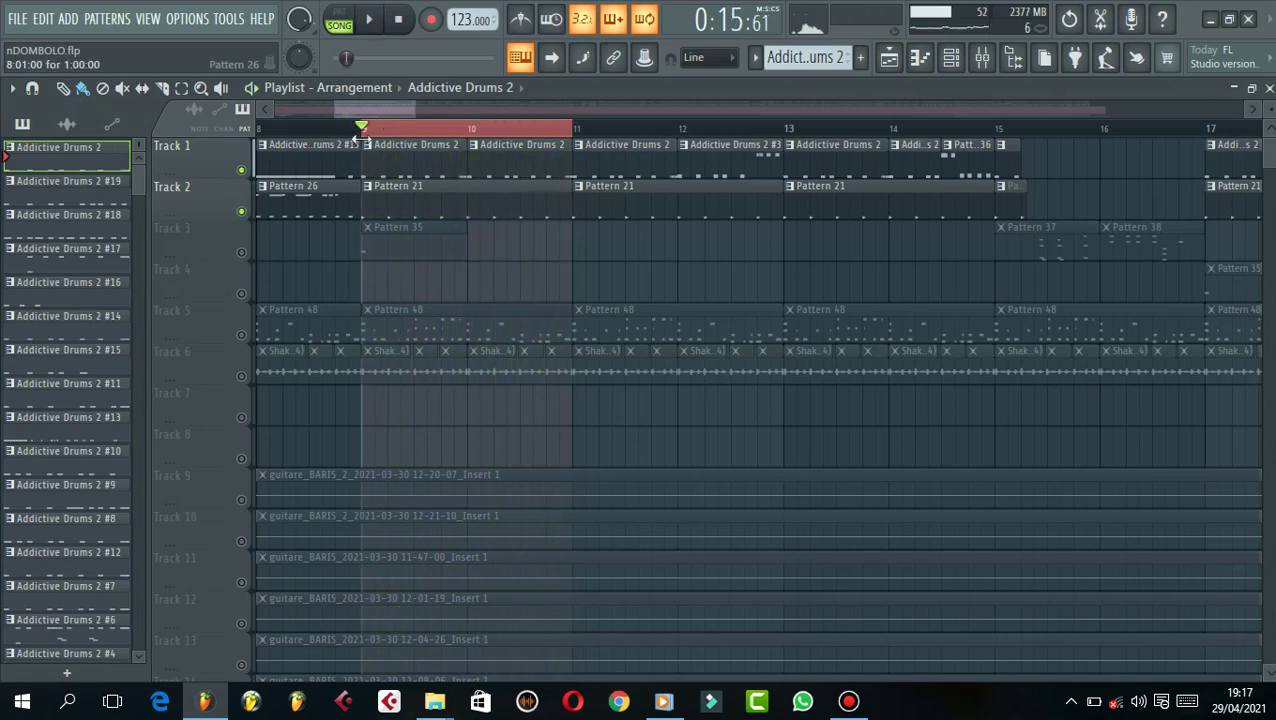
pyautogui.scroll(-3, 396, 131)
pyautogui.moveTo(345, 109); pyautogui.dragTo(257, 109)
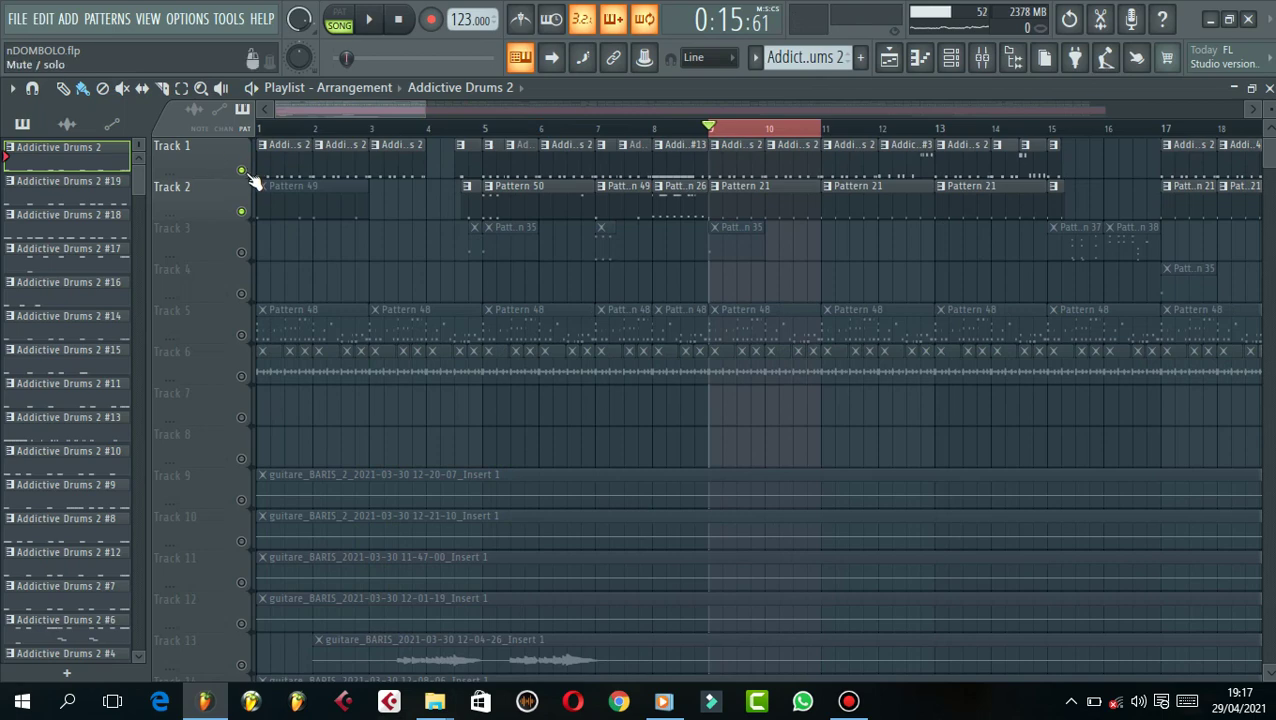
pyautogui.click(242, 252)
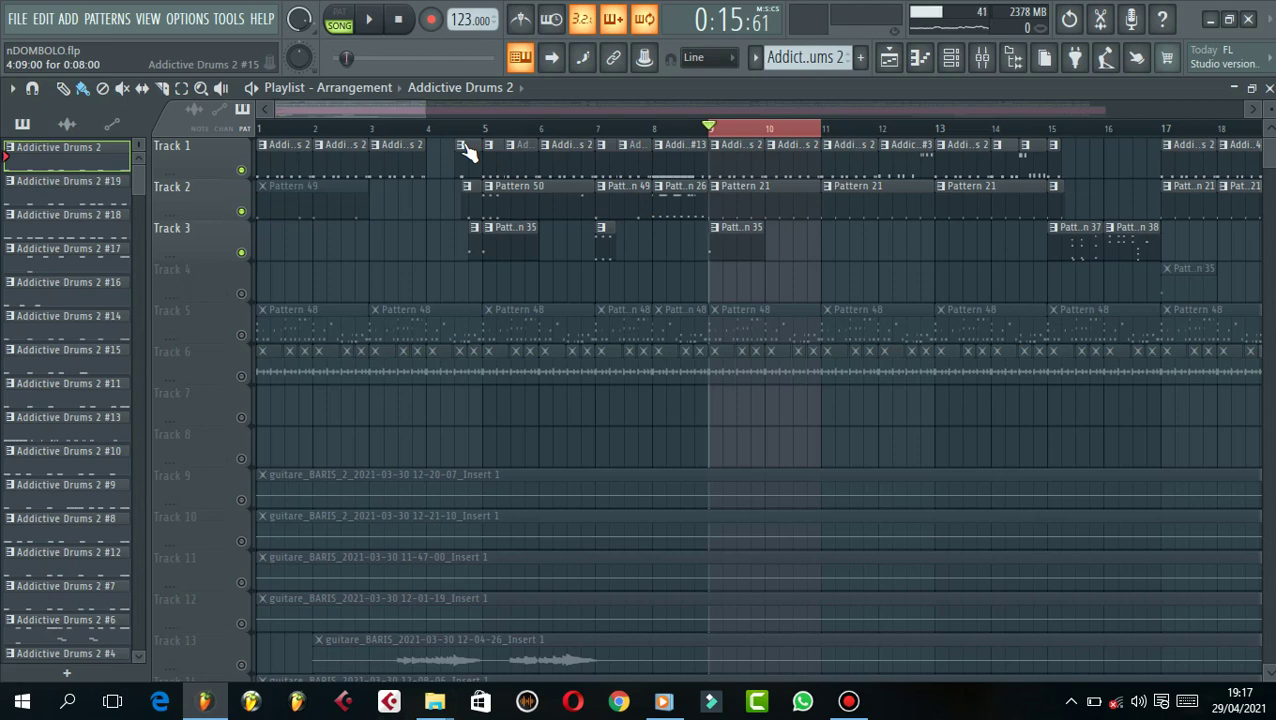
# - Extend the playlist time selection to cover bars 1 to 11 and place the start position at bar 4
pyautogui.moveTo(709, 128); pyautogui.dragTo(160, 130)
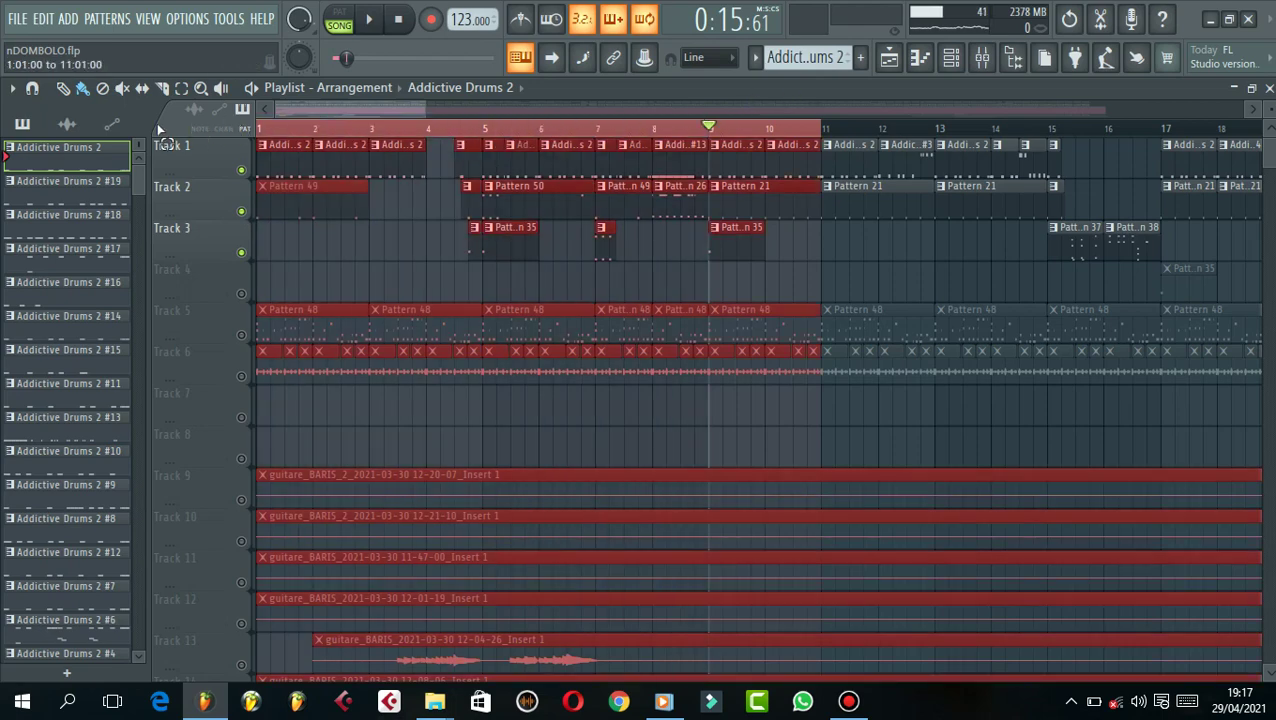
pyautogui.click(391, 272)
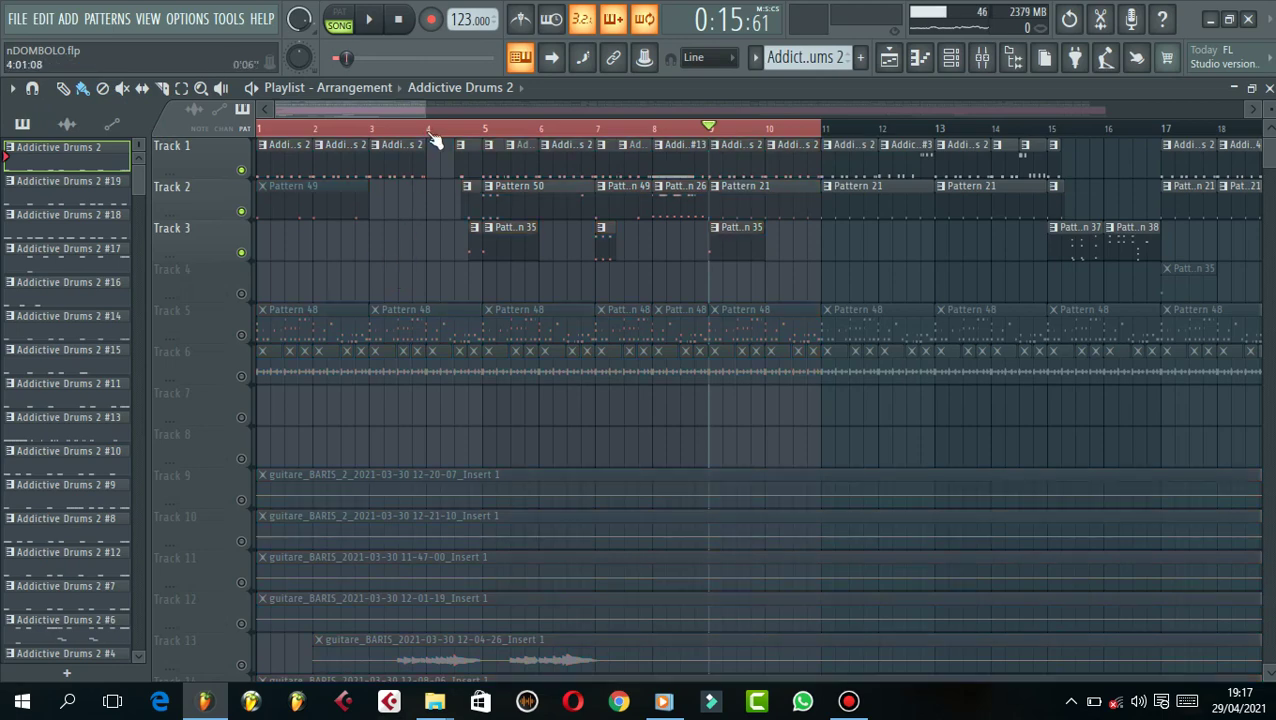
pyautogui.click(427, 129)
pyautogui.scroll(1, 505, 131)
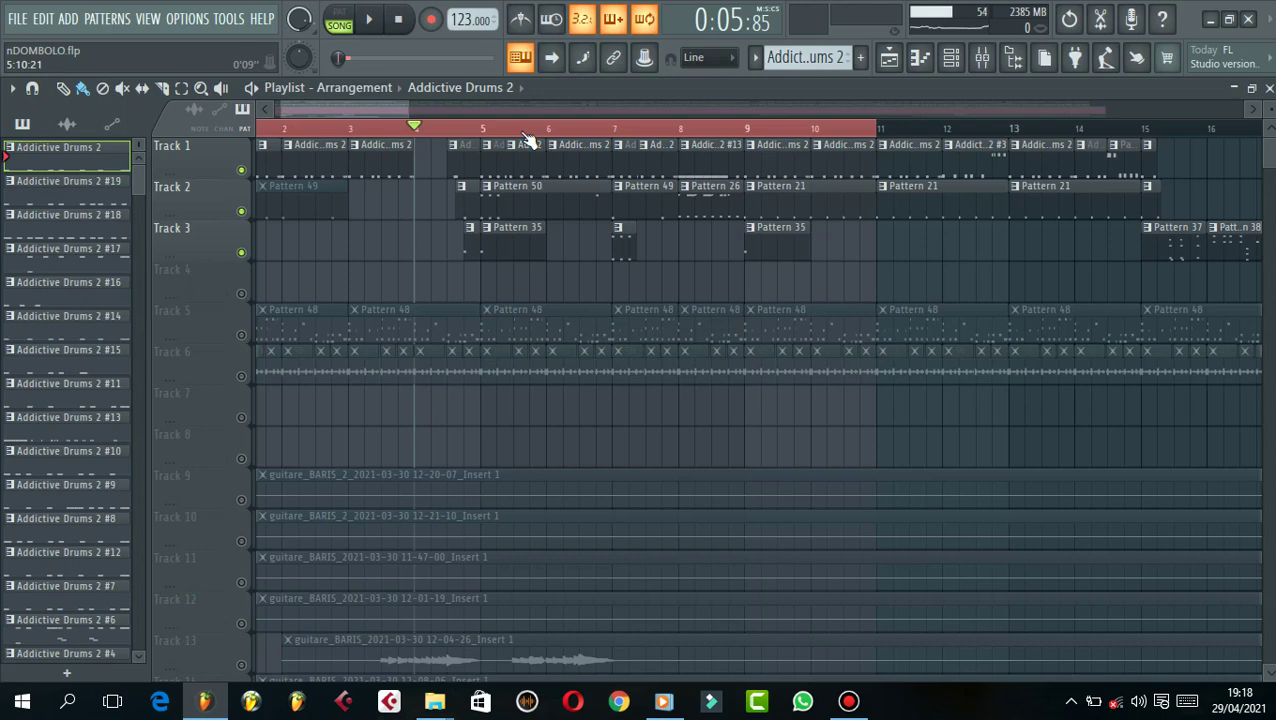
# - Audition Tracks 1 to 3 from the start of the song and from bar 4, and stop playback
pyautogui.click(398, 19)
pyautogui.press('space')
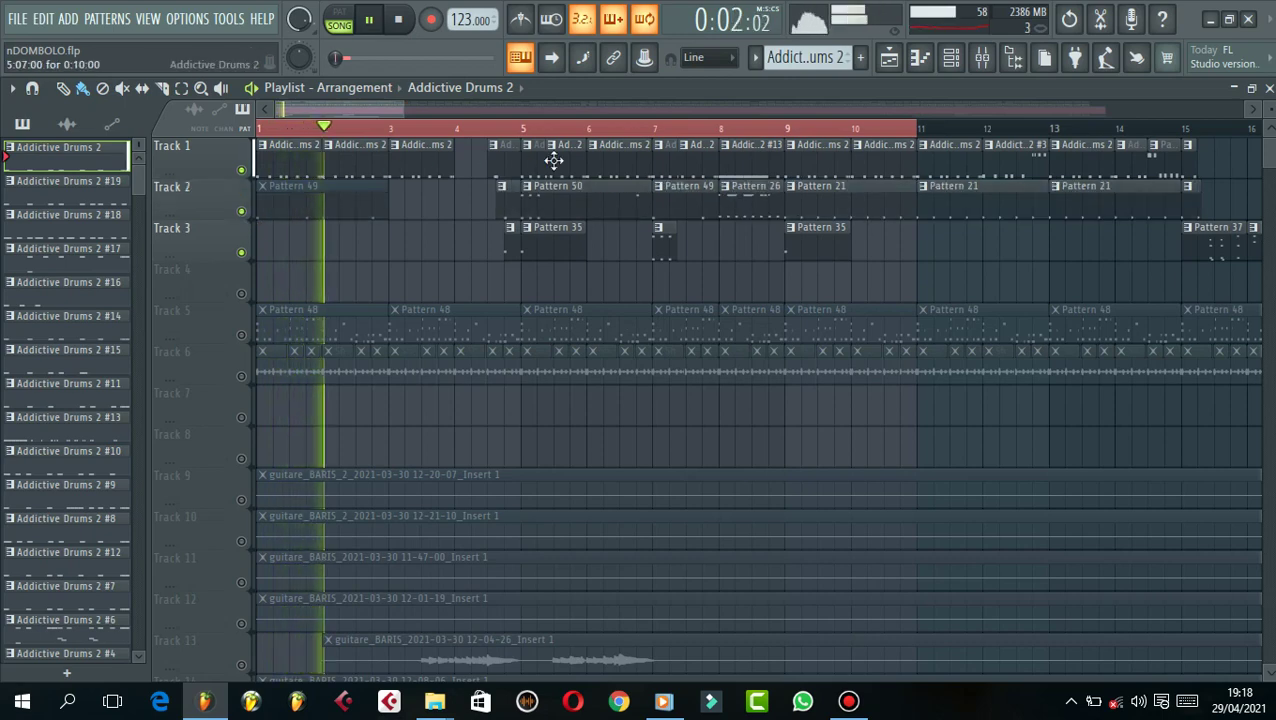
pyautogui.click(456, 129)
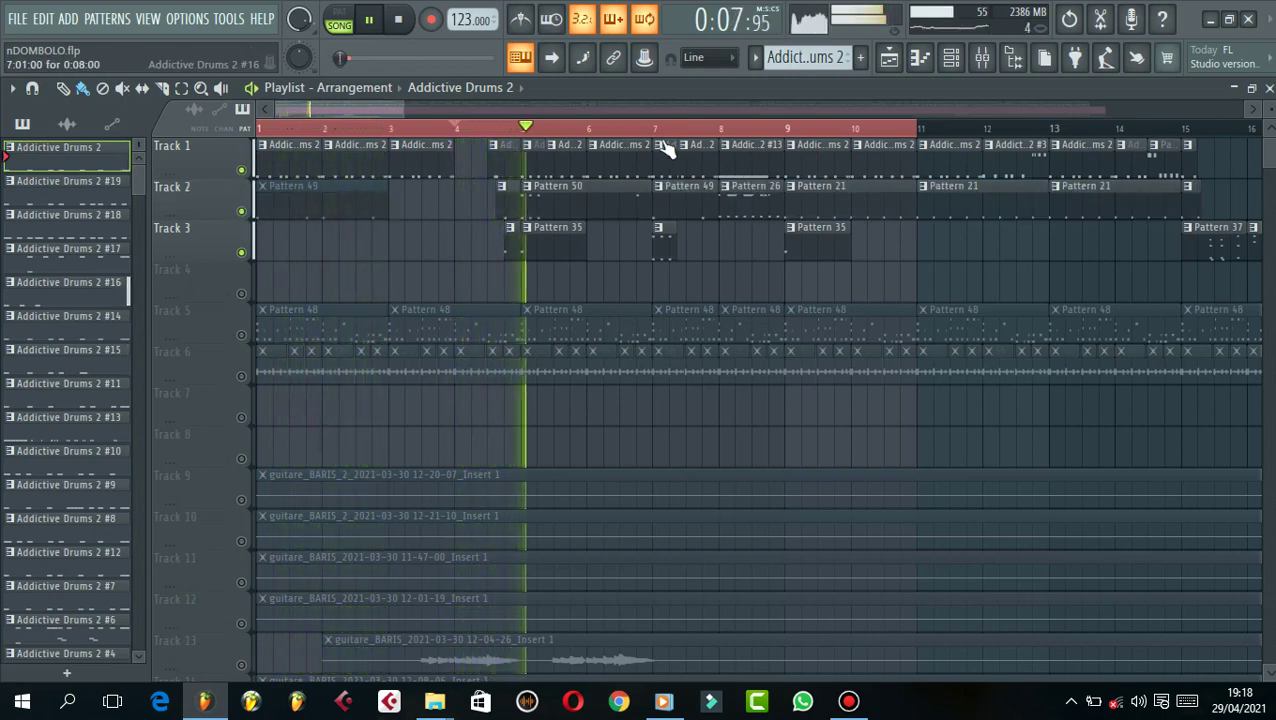
pyautogui.press('space')
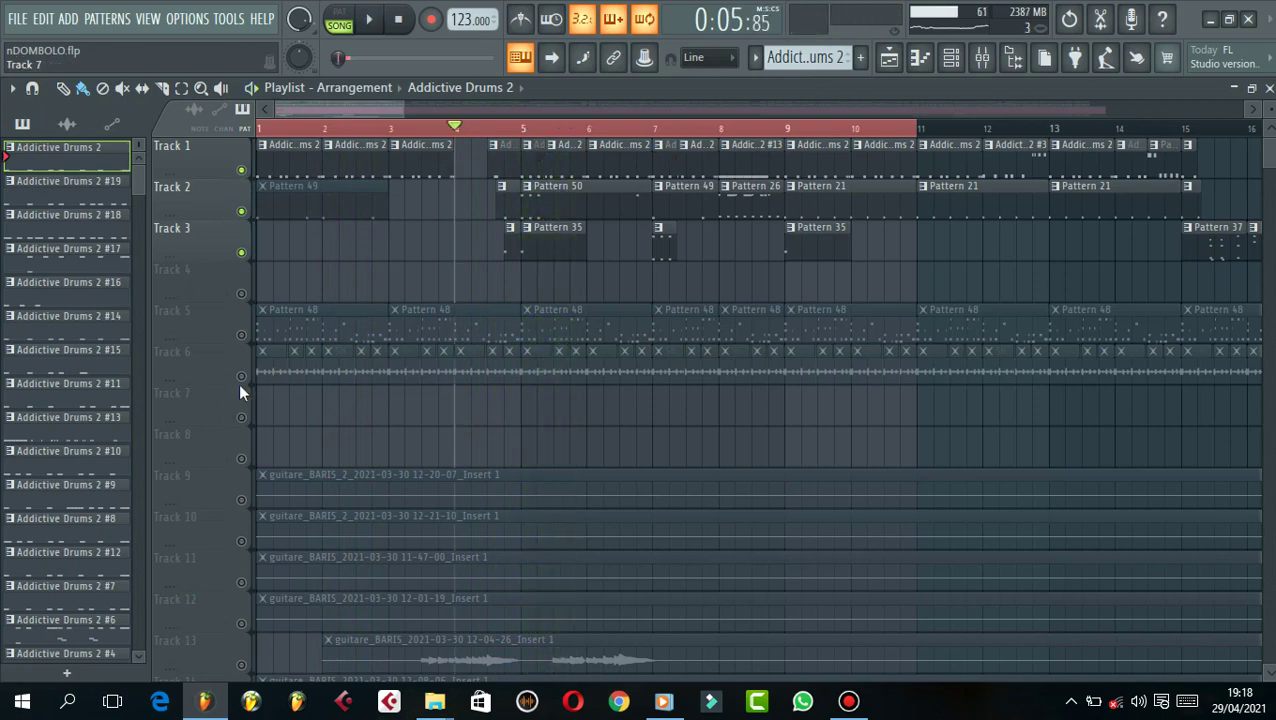
# - Solo the shaker clips on Track 6 and audition them from bar 4
pyautogui.click(242, 378)
pyautogui.press('space')
pyautogui.scroll(-2, 447, 436)
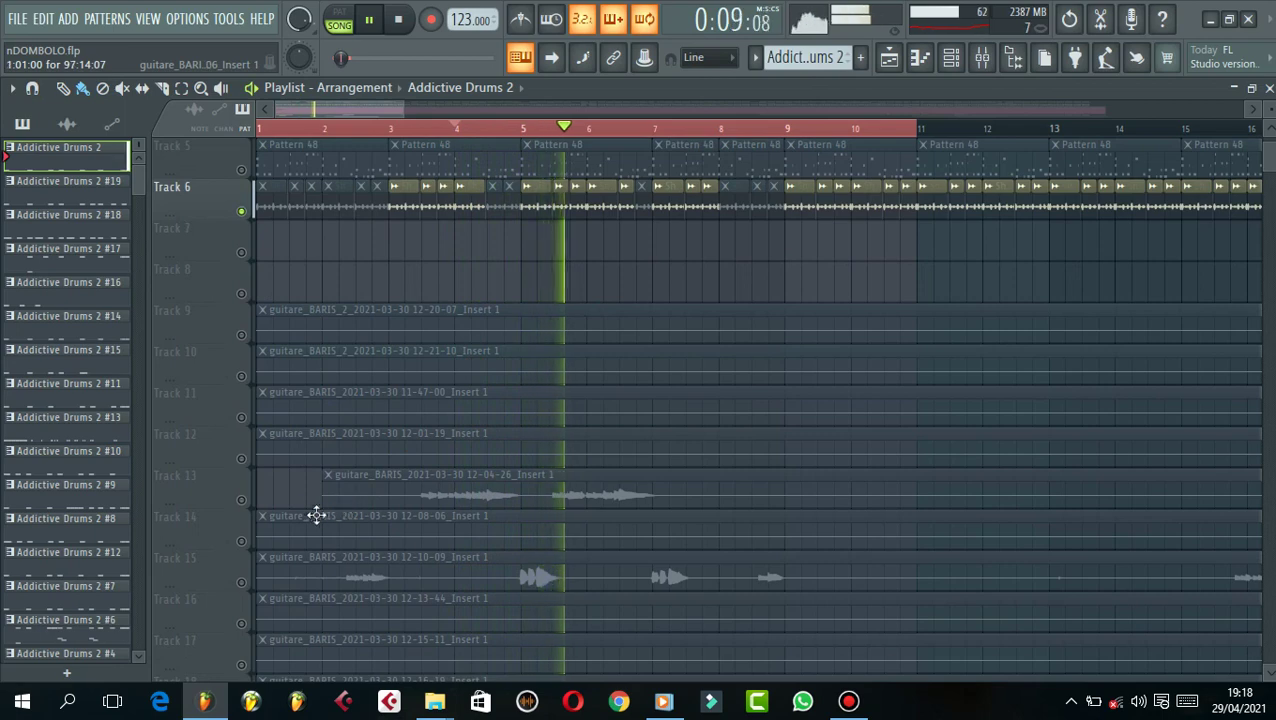
pyautogui.press('space')
# - Unmute guitar Tracks 13 and 15 alongside the shaker on Track 6 and audition them together
pyautogui.click(242, 500)
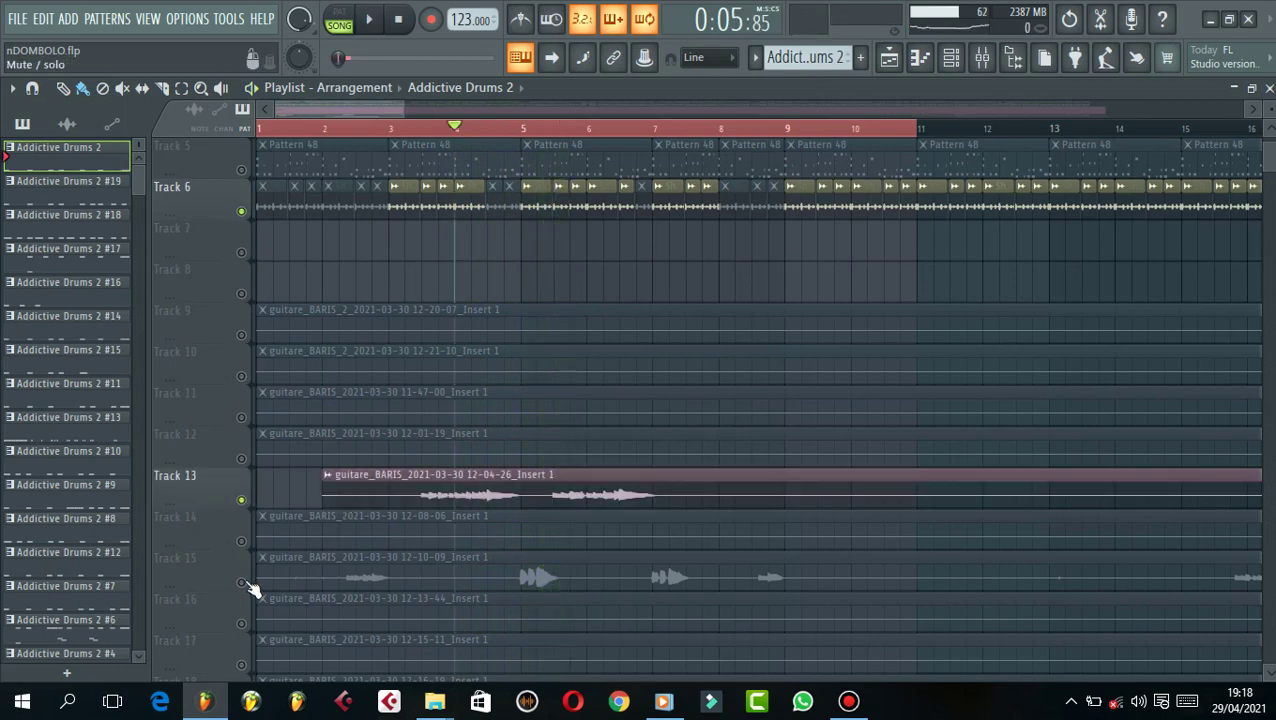
pyautogui.click(242, 583)
pyautogui.press('space')
pyautogui.scroll(-3, 380, 512)
pyautogui.press('space')
# - Solo Track 15, restore all the tracks, and briefly play the full arrangement from bar 4
pyautogui.rightClick(243, 335)
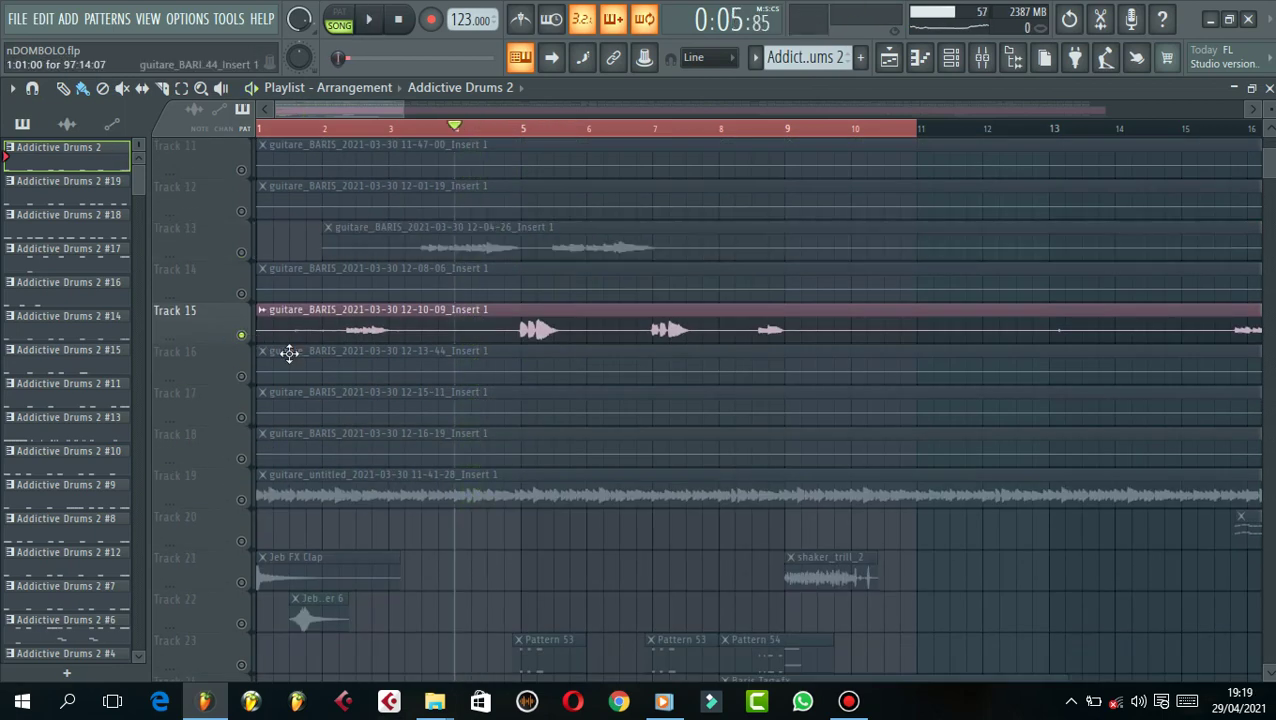
pyautogui.rightClick(242, 334)
pyautogui.press('space')
pyautogui.scroll(5, 642, 368)
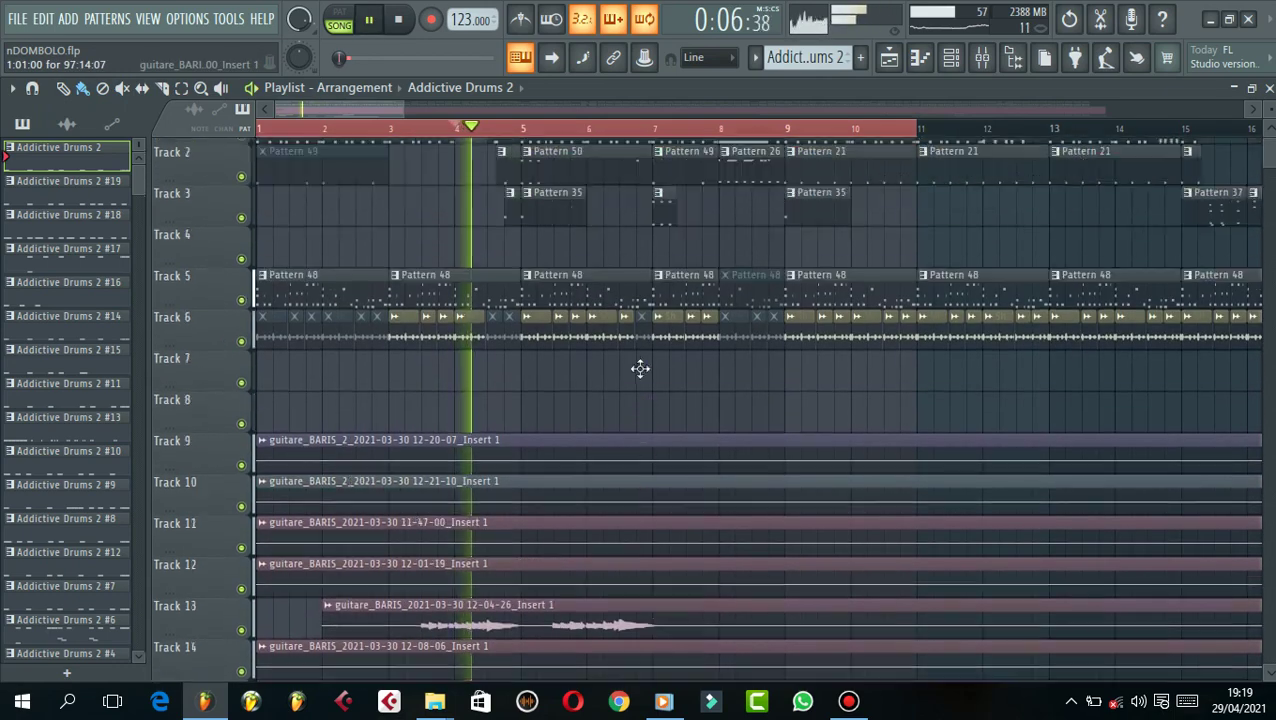
pyautogui.scroll(1, 640, 368)
pyautogui.press('space')
# - Open Pattern 48's WAVESTATION notes in the piano roll, switch to pattern mode, and audition the full note range
pyautogui.click(456, 308)
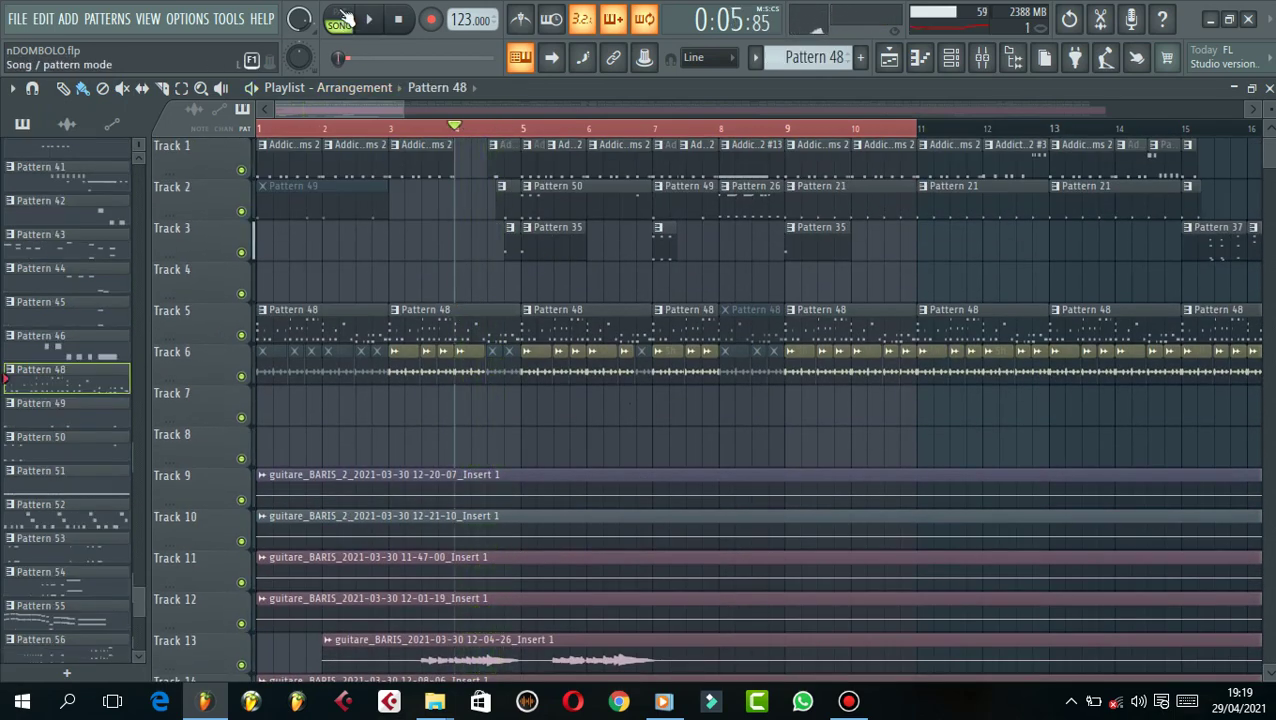
pyautogui.click(341, 19)
pyautogui.click(920, 57)
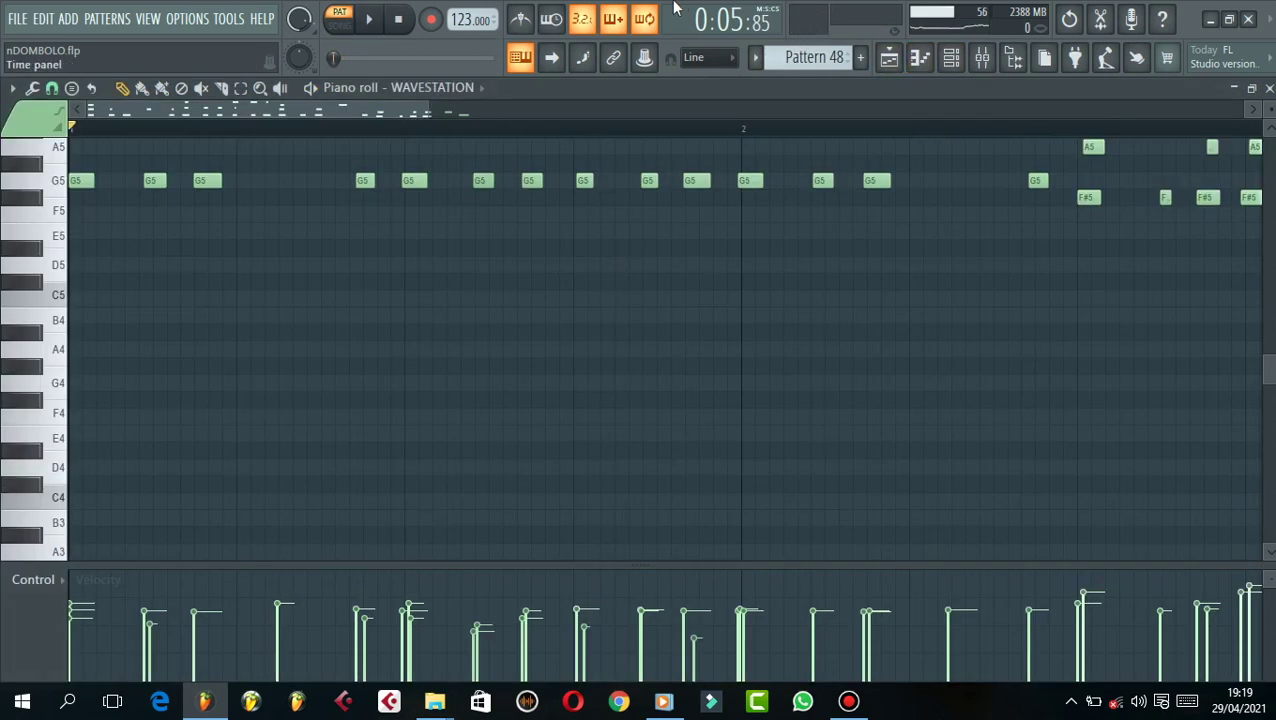
pyautogui.moveTo(675, 8)
pyautogui.scroll(-1, 455, 143)
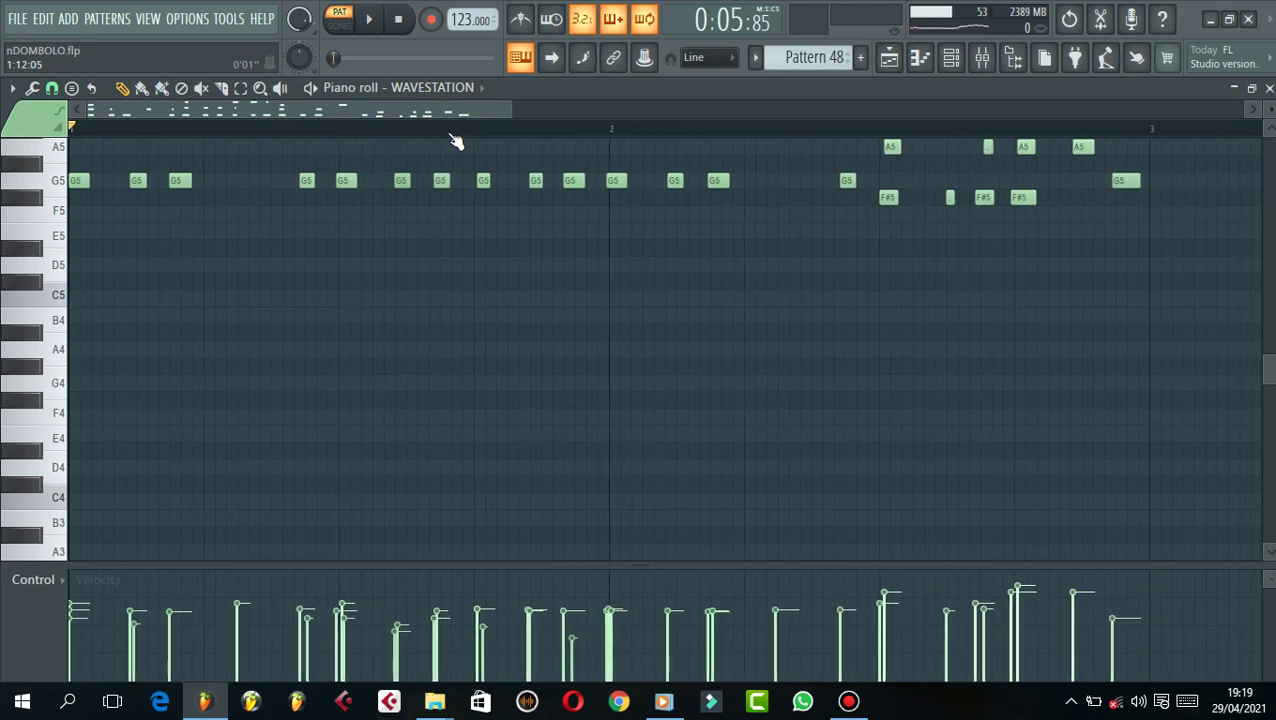
pyautogui.scroll(5, 588, 379)
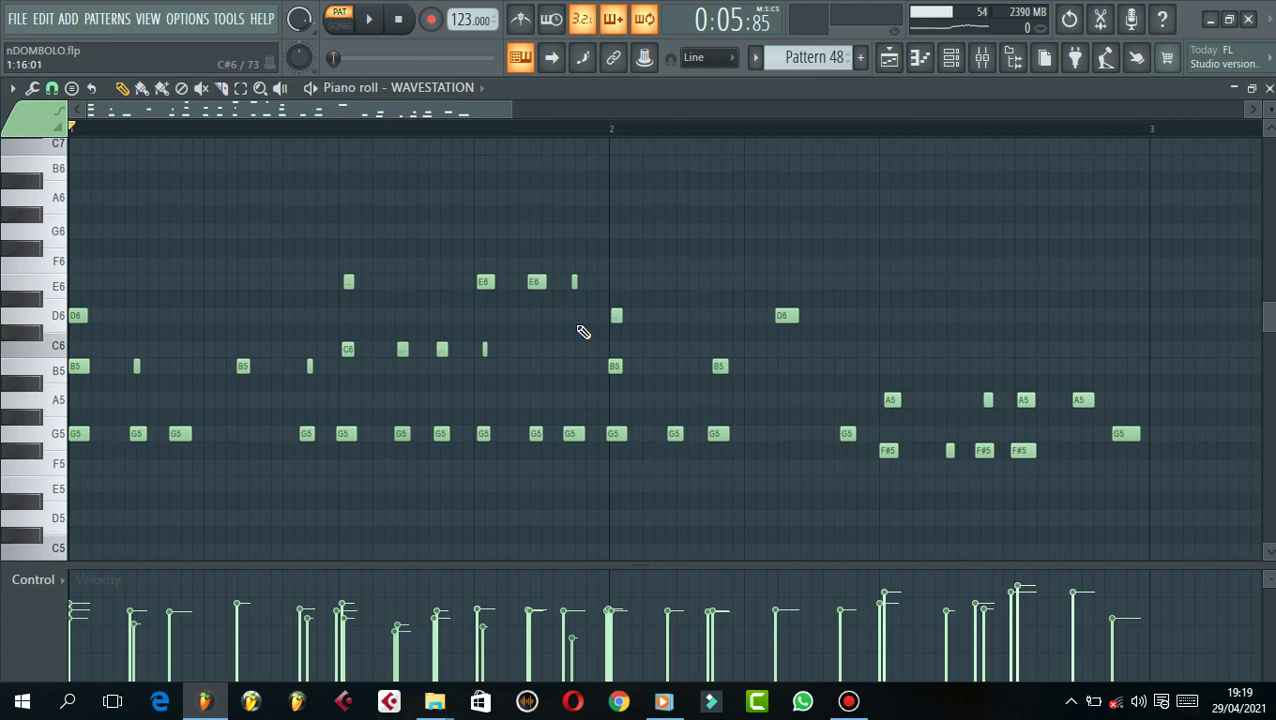
pyautogui.press('space')
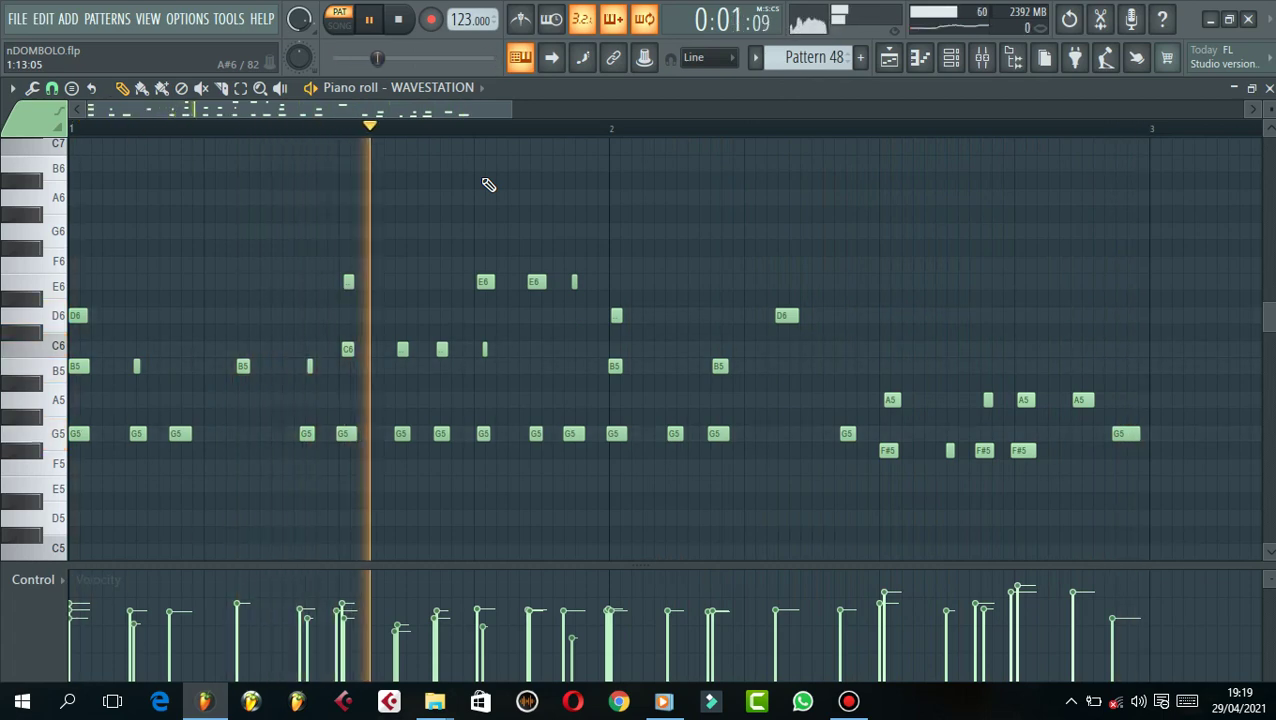
# - Stop playback, return to the playlist, and mute guitar Tracks 13, 15, 17 and 19
pyautogui.click(889, 60)
pyautogui.press('space')
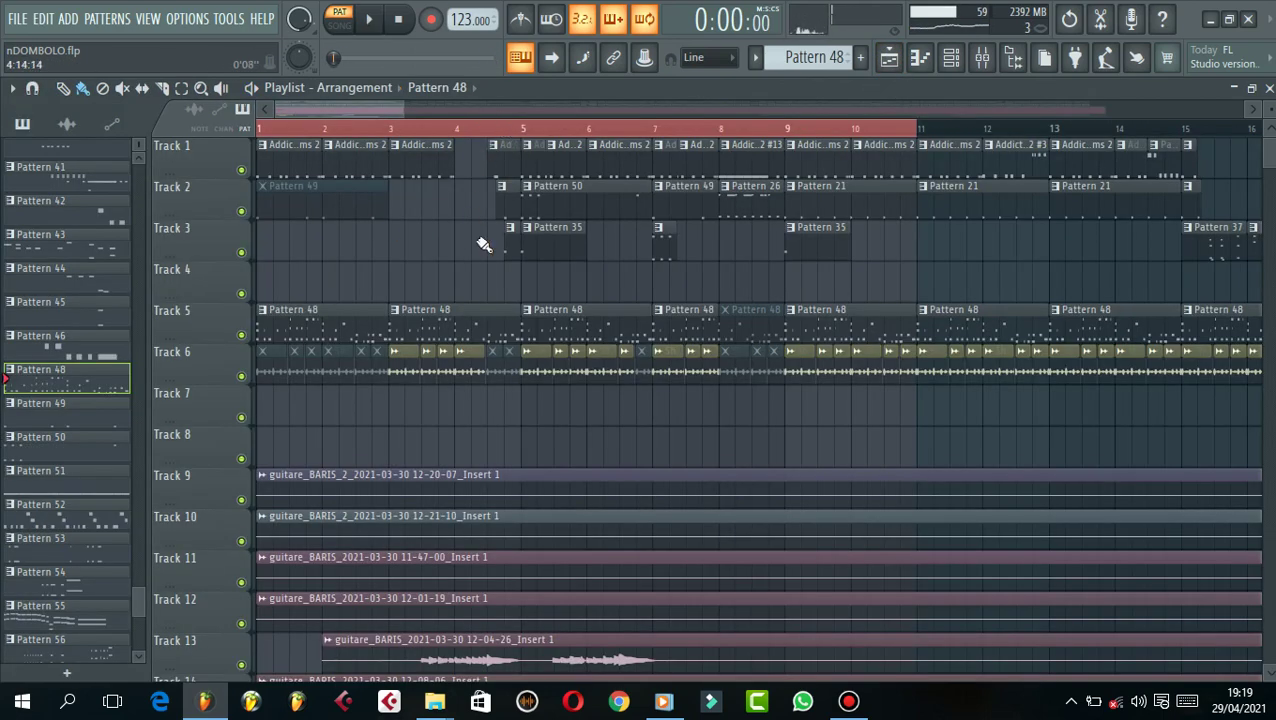
pyautogui.scroll(-5, 247, 387)
pyautogui.click(241, 376)
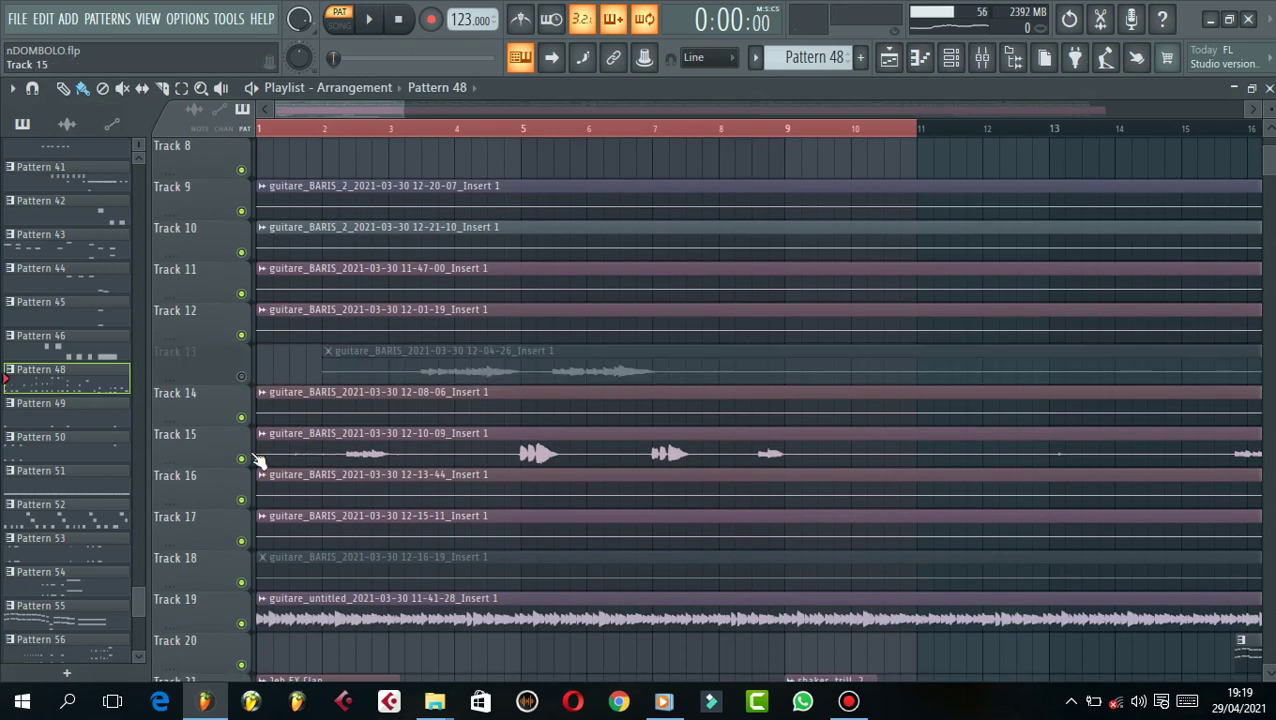
pyautogui.click(241, 458)
pyautogui.click(241, 540)
pyautogui.click(247, 623)
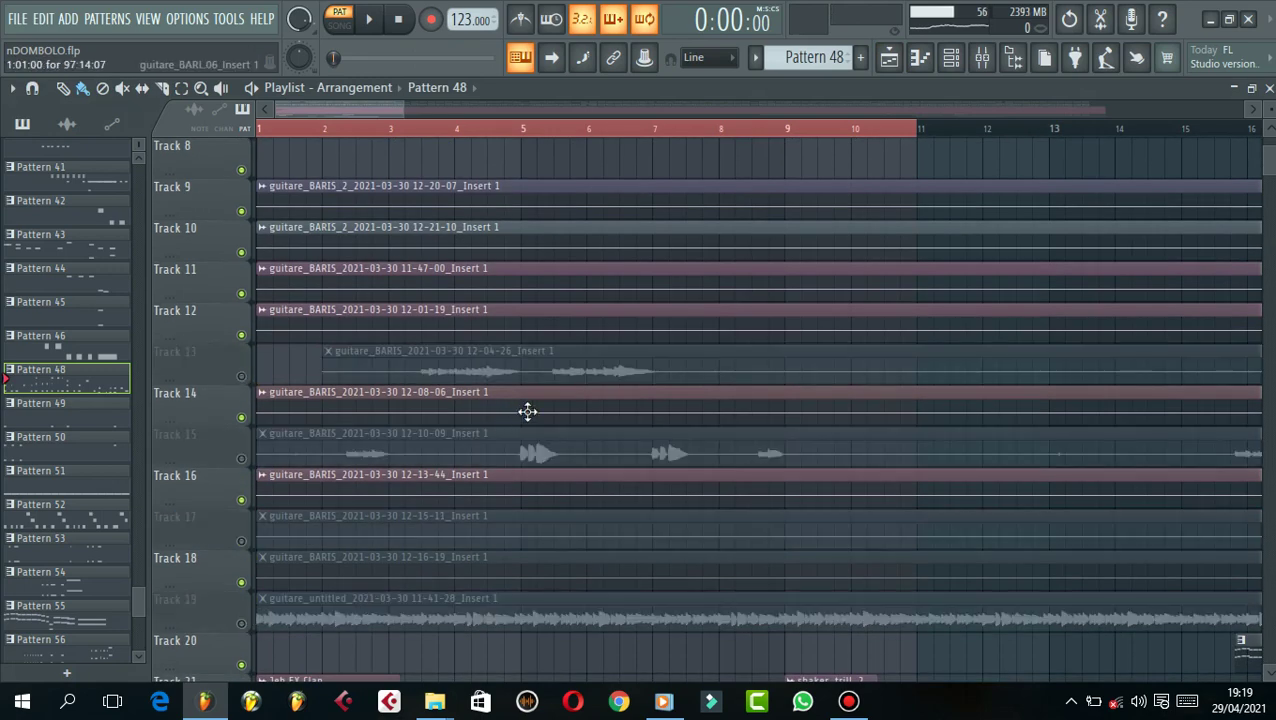
# - Play the arrangement in song mode from around bar 5 without the muted guitars and review the lower tracks
pyautogui.scroll(5, 527, 413)
pyautogui.click(525, 133)
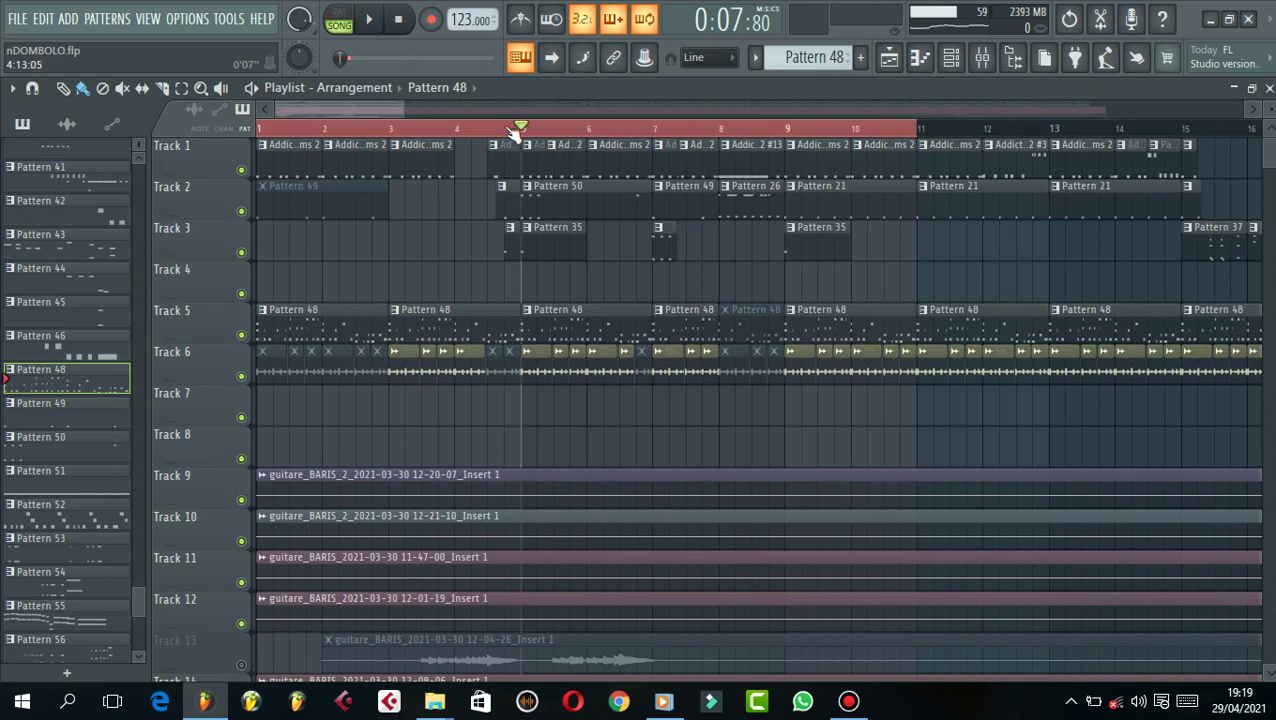
pyautogui.press('space')
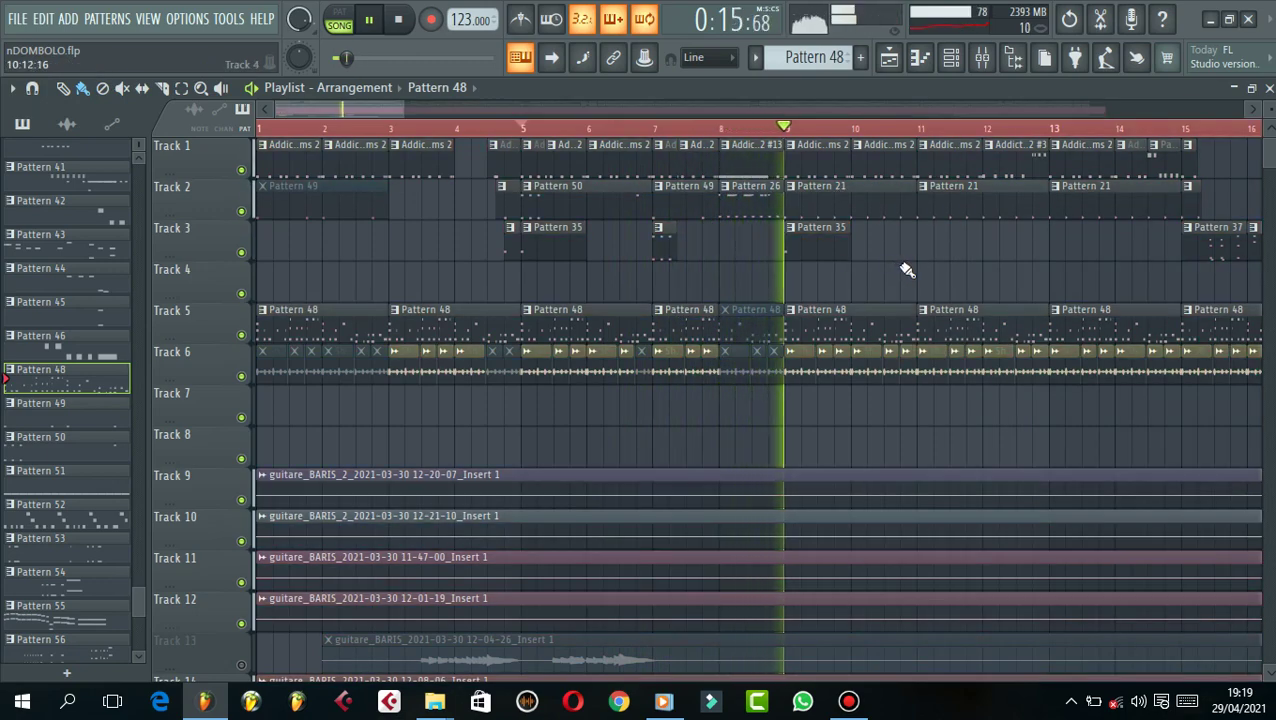
pyautogui.scroll(-10, 903, 266)
pyautogui.scroll(-3, 510, 150)
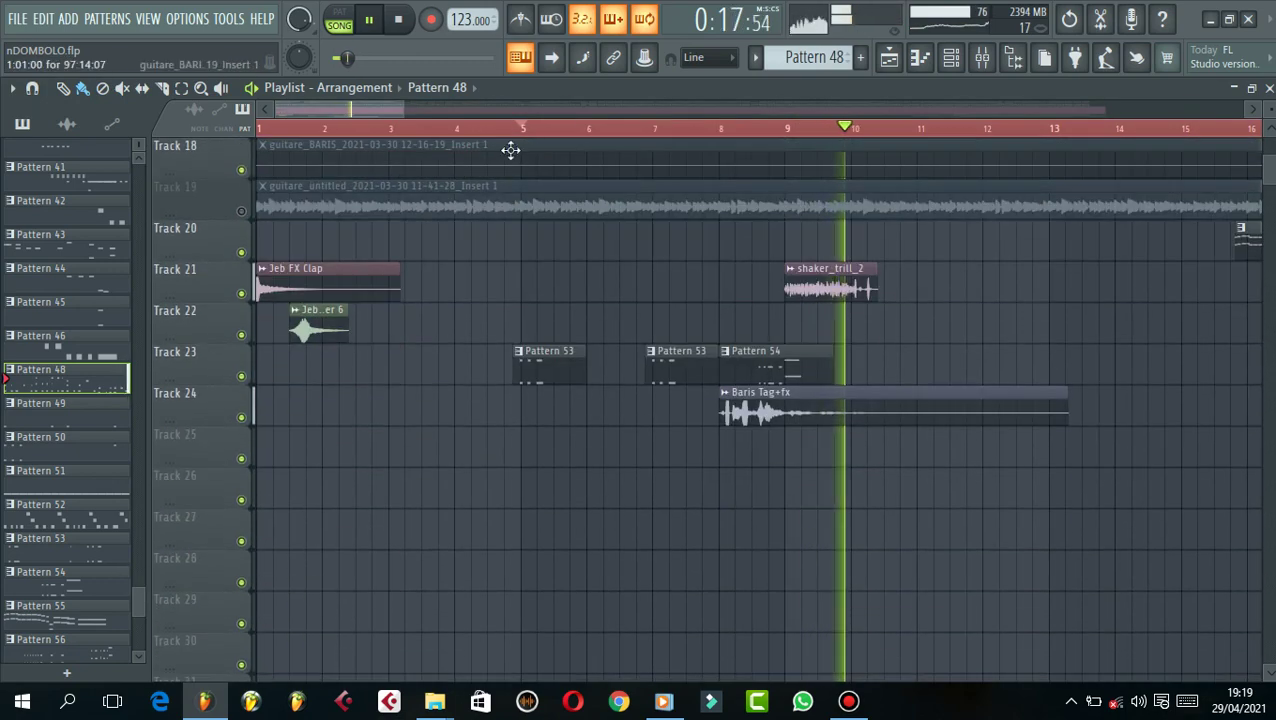
pyautogui.press('space')
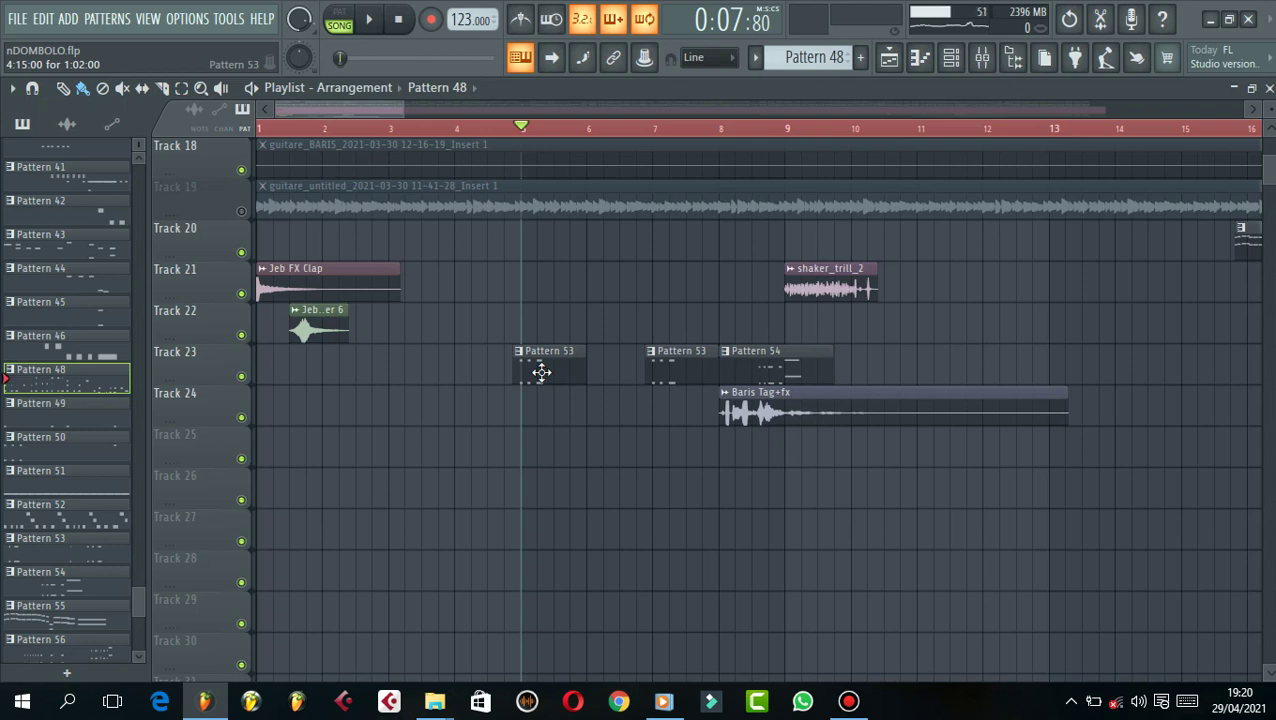
# - Restore guitar Tracks 13, 15, 17 and 19 and replay the arrangement from the middle of bar 3
pyautogui.scroll(6, 540, 372)
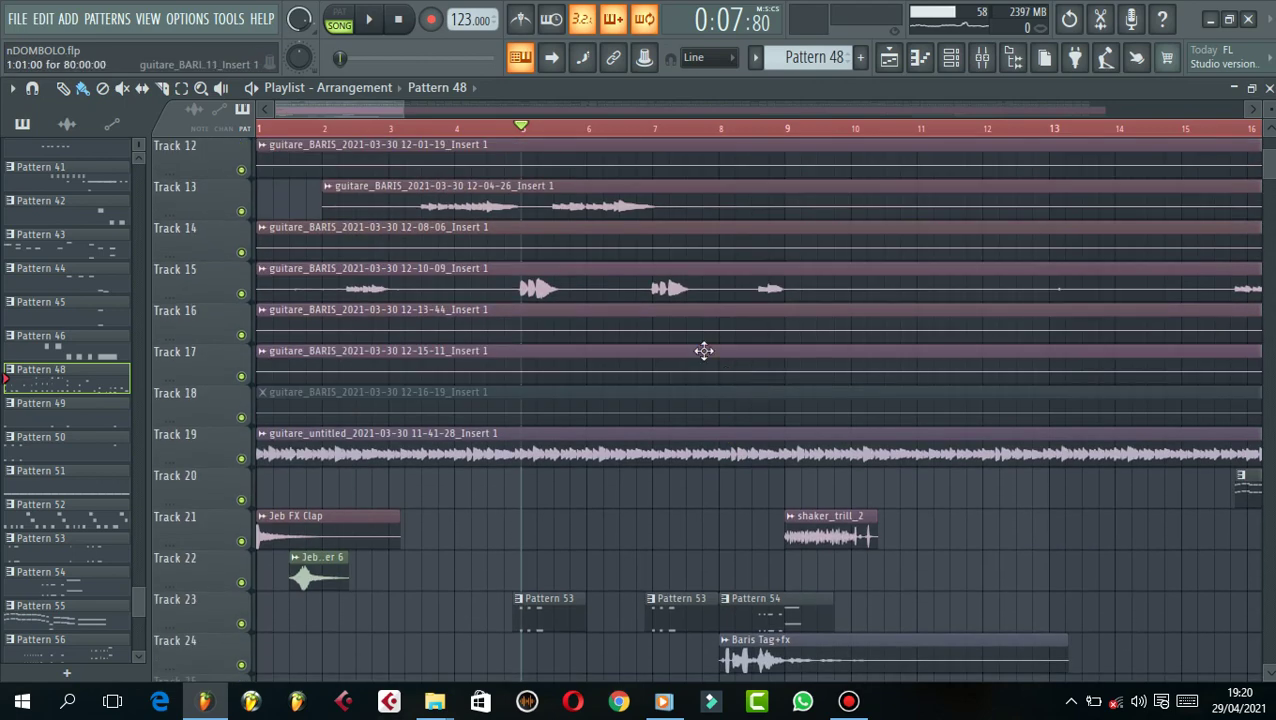
pyautogui.click(432, 133)
pyautogui.press('space')
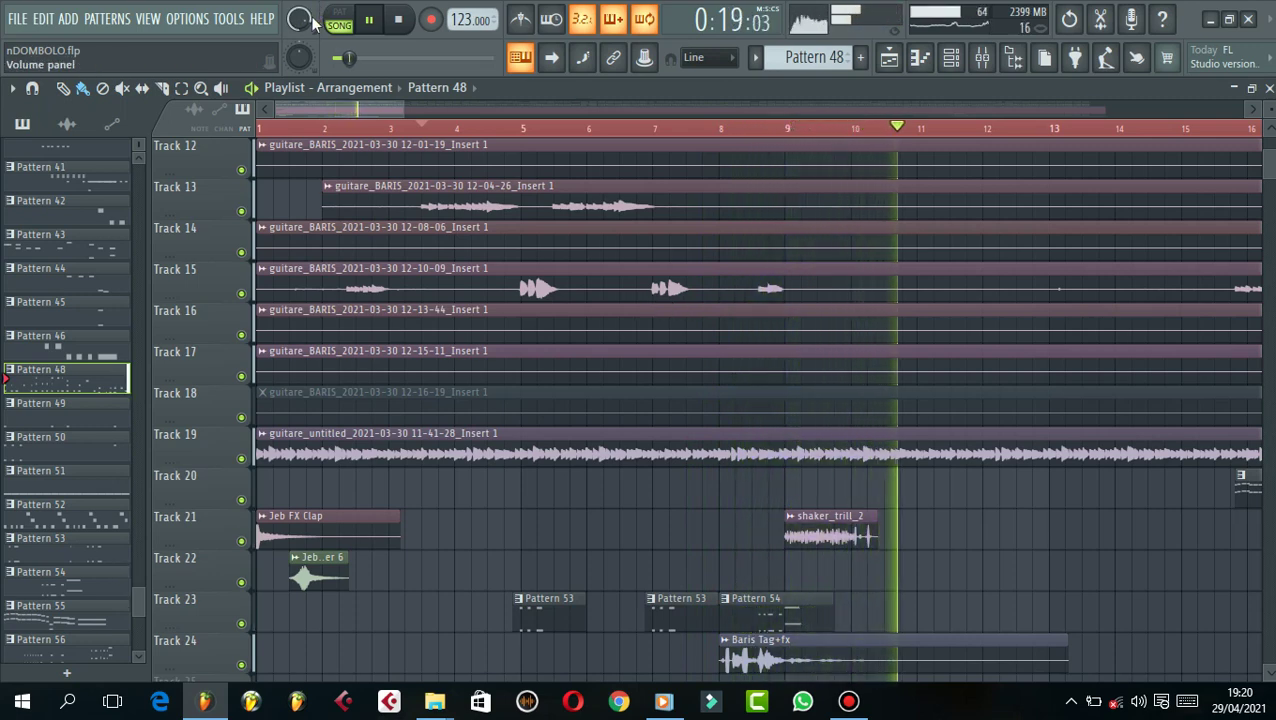
pyautogui.press('space')
pyautogui.scroll(8, 811, 188)
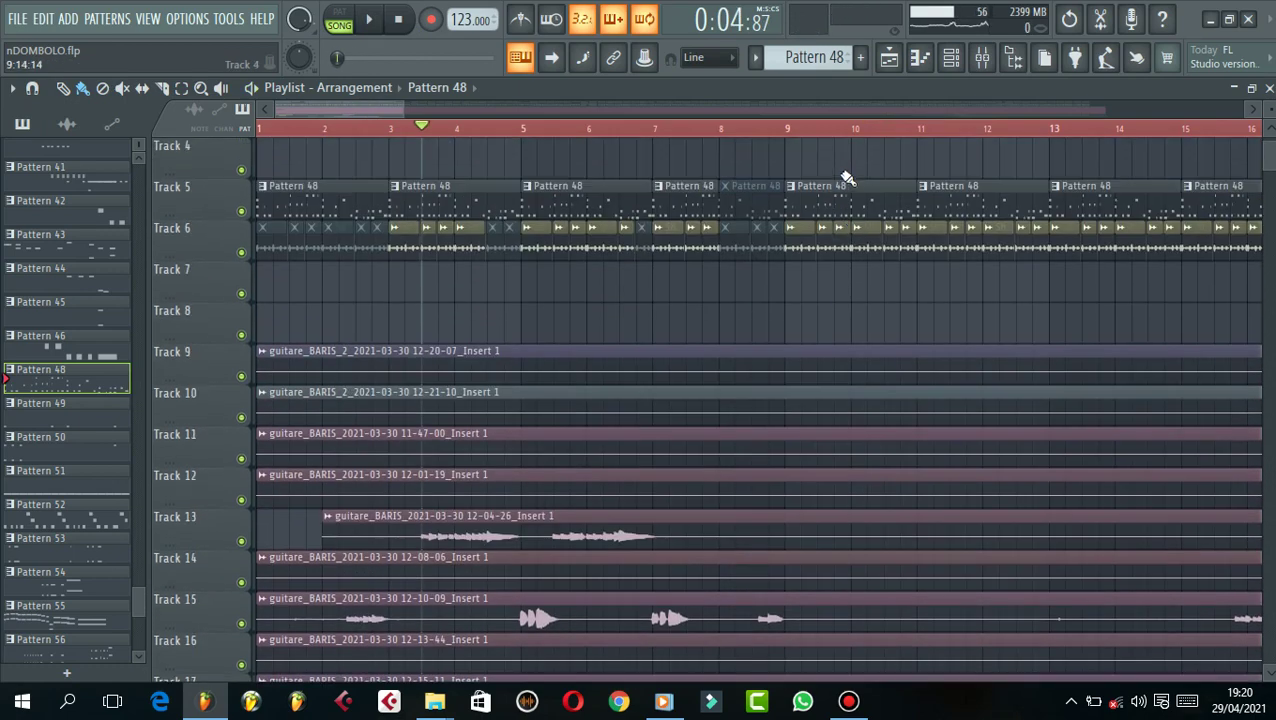
pyautogui.scroll(3, 846, 178)
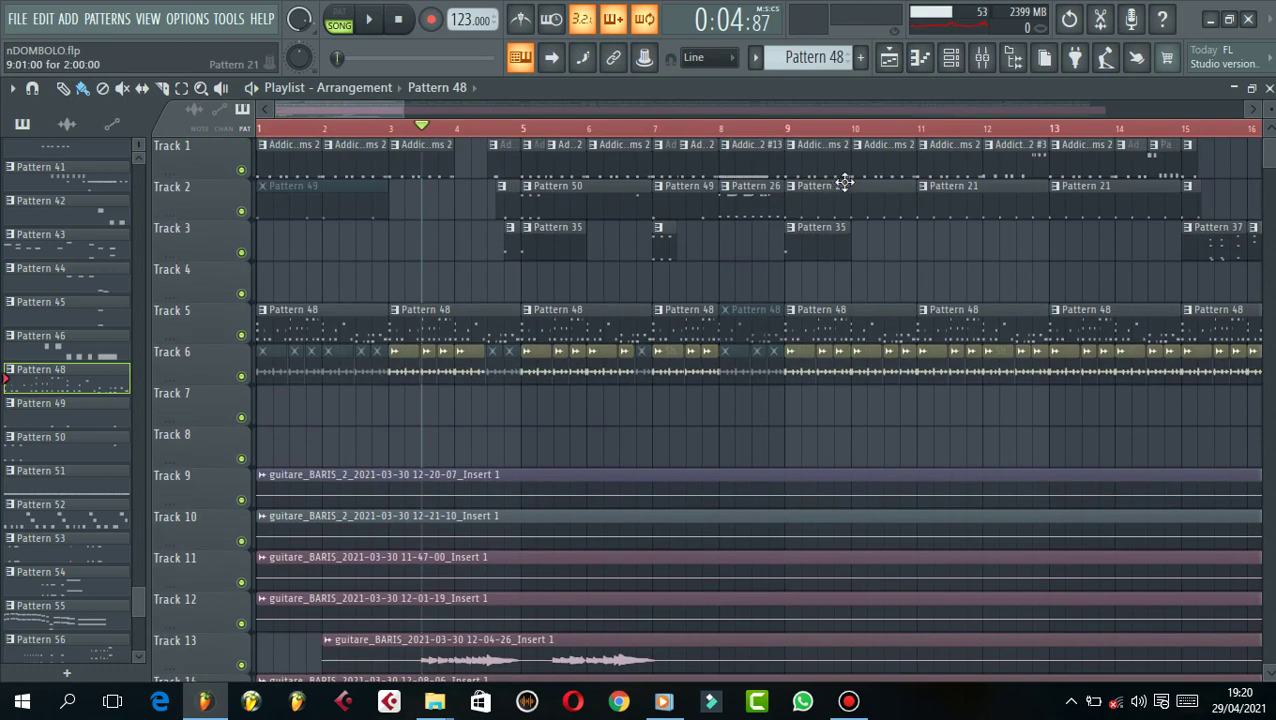
# - Set the playback position to bar 8 and briefly play the arrangement from there in song mode
pyautogui.click(729, 137)
pyautogui.hscroll(3, 771, 113)
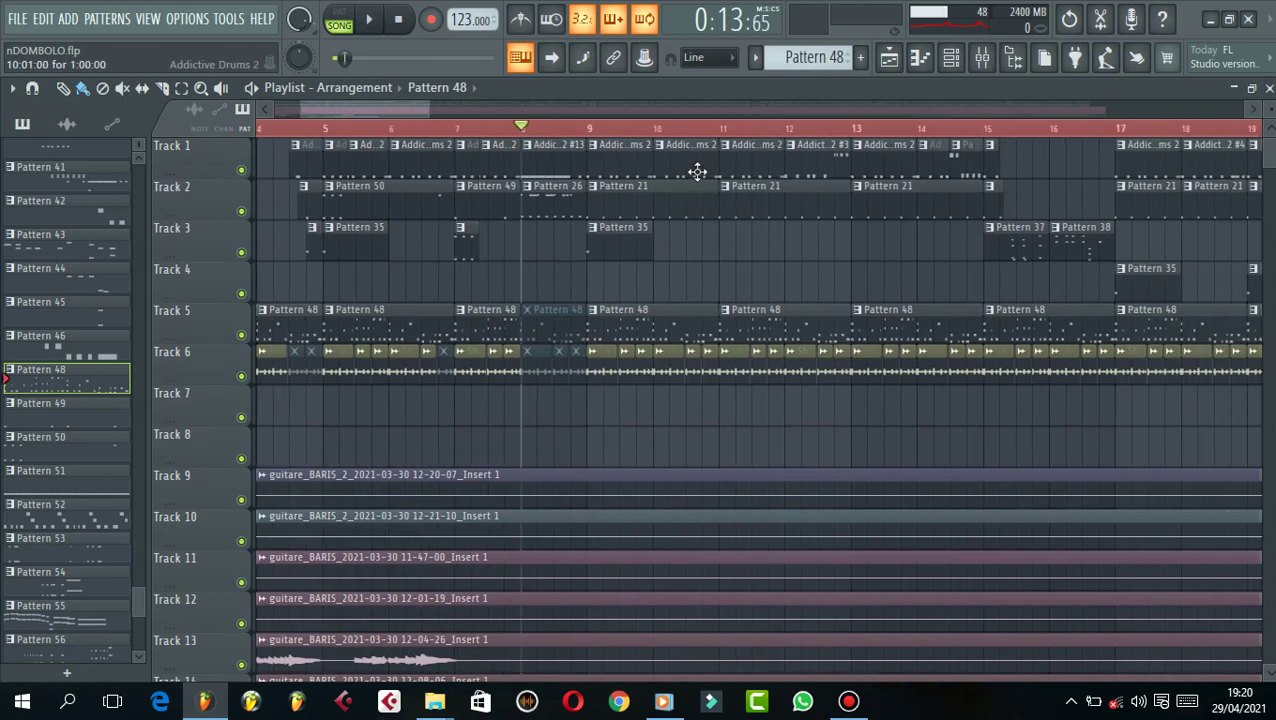
pyautogui.press('space')
pyautogui.press('space')
# - Audition the Addictive Drums 2 #13 pattern in pattern mode, open its KU Snare 9 notes in the piano roll, and stop playback
pyautogui.click(555, 148)
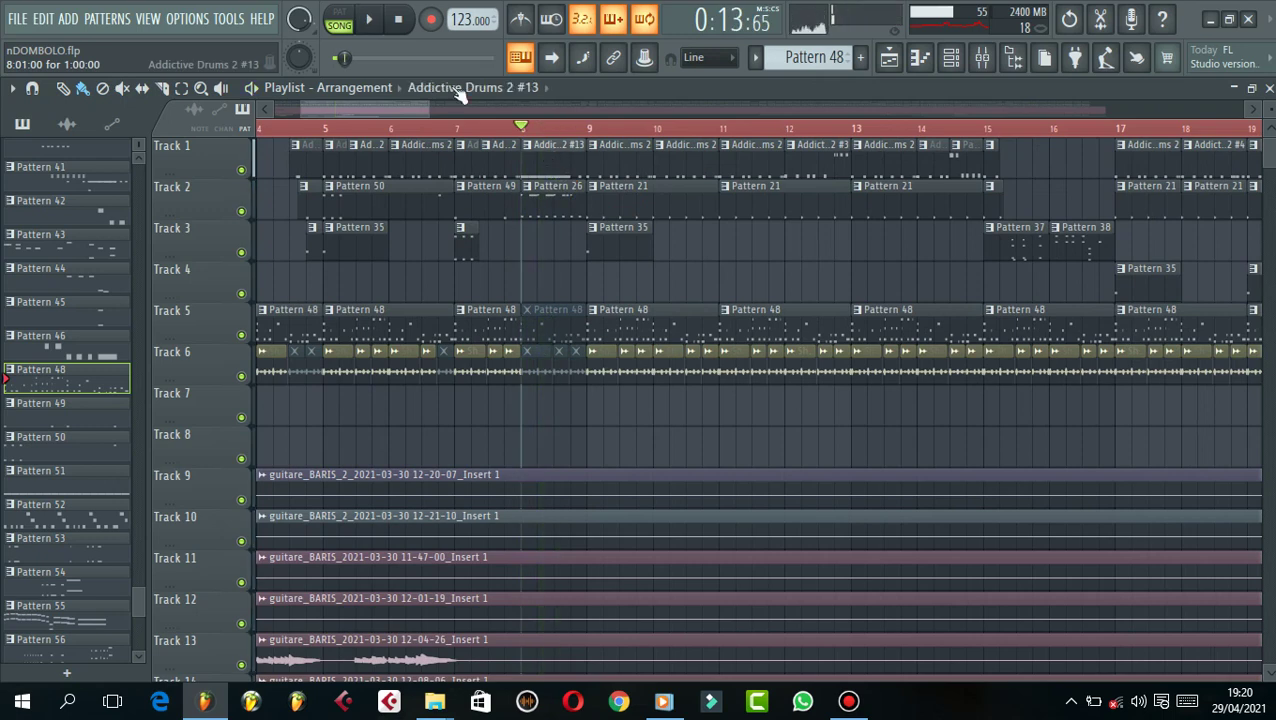
pyautogui.click(340, 24)
pyautogui.press('space')
pyautogui.click(951, 57)
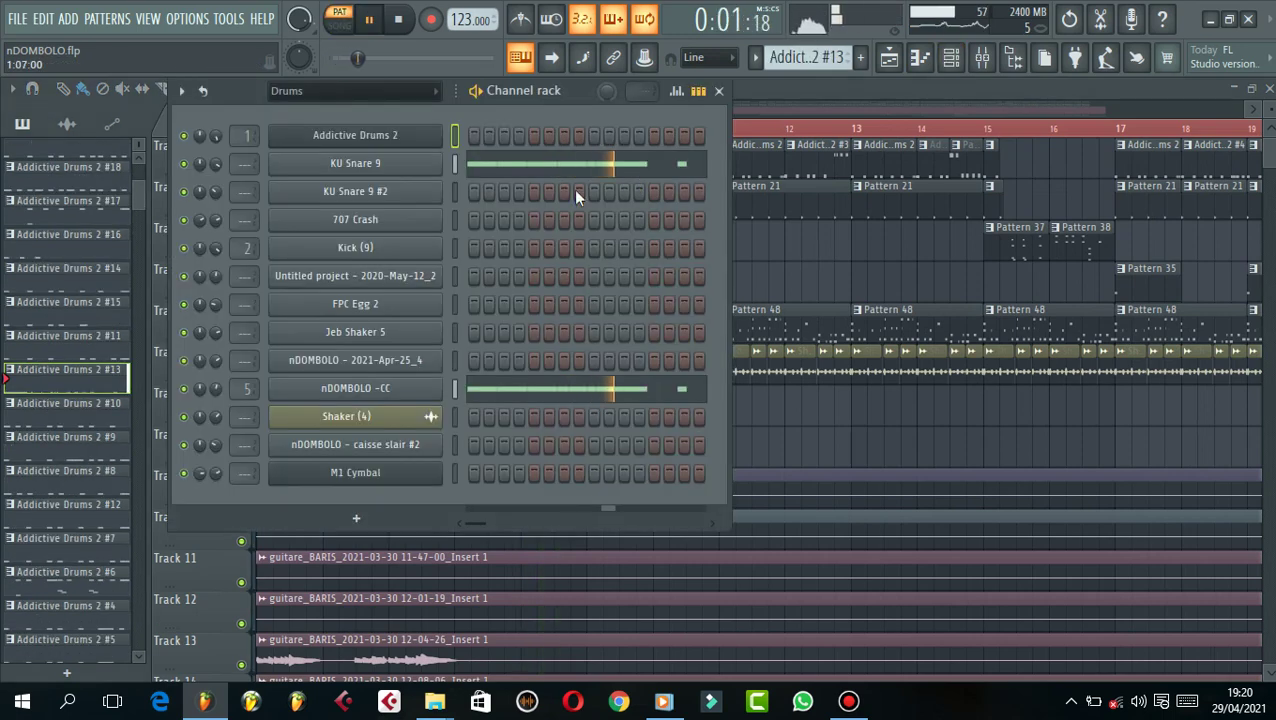
pyautogui.click(617, 165)
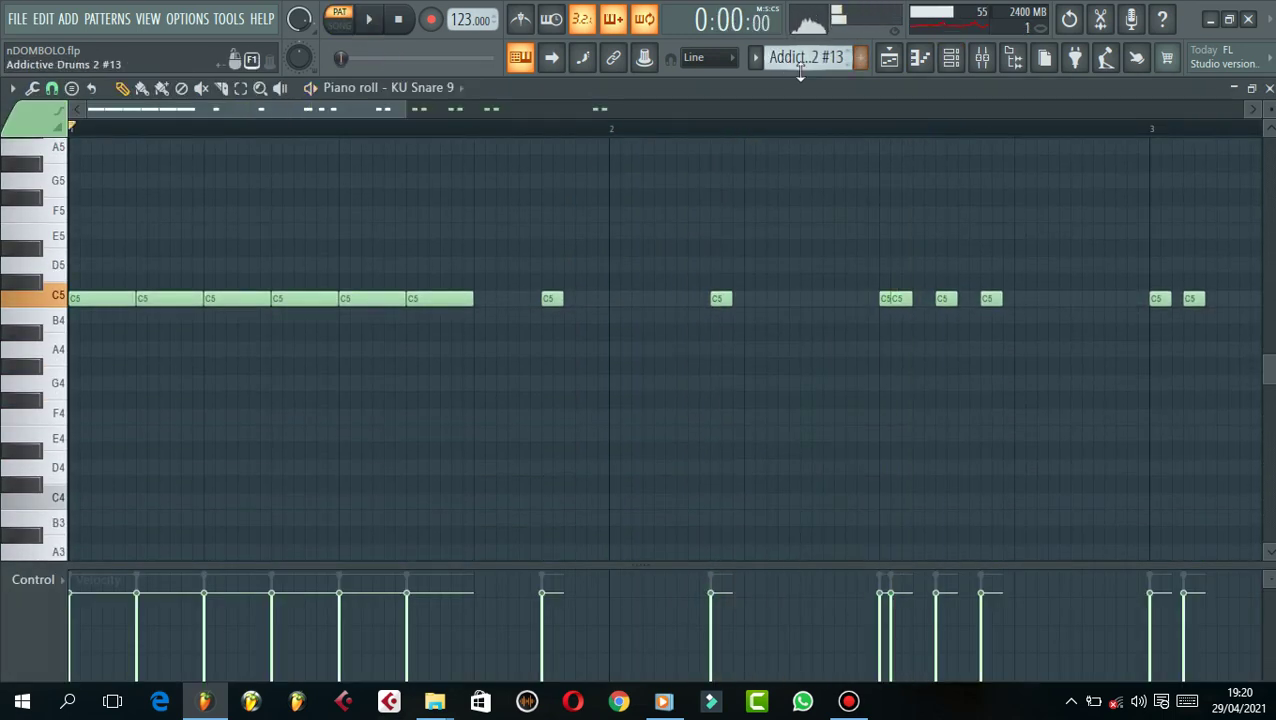
pyautogui.press('space')
# - Open Pattern 26 from Track 2 of the playlist and audition its Kick (9) notes in pattern mode
pyautogui.click(889, 57)
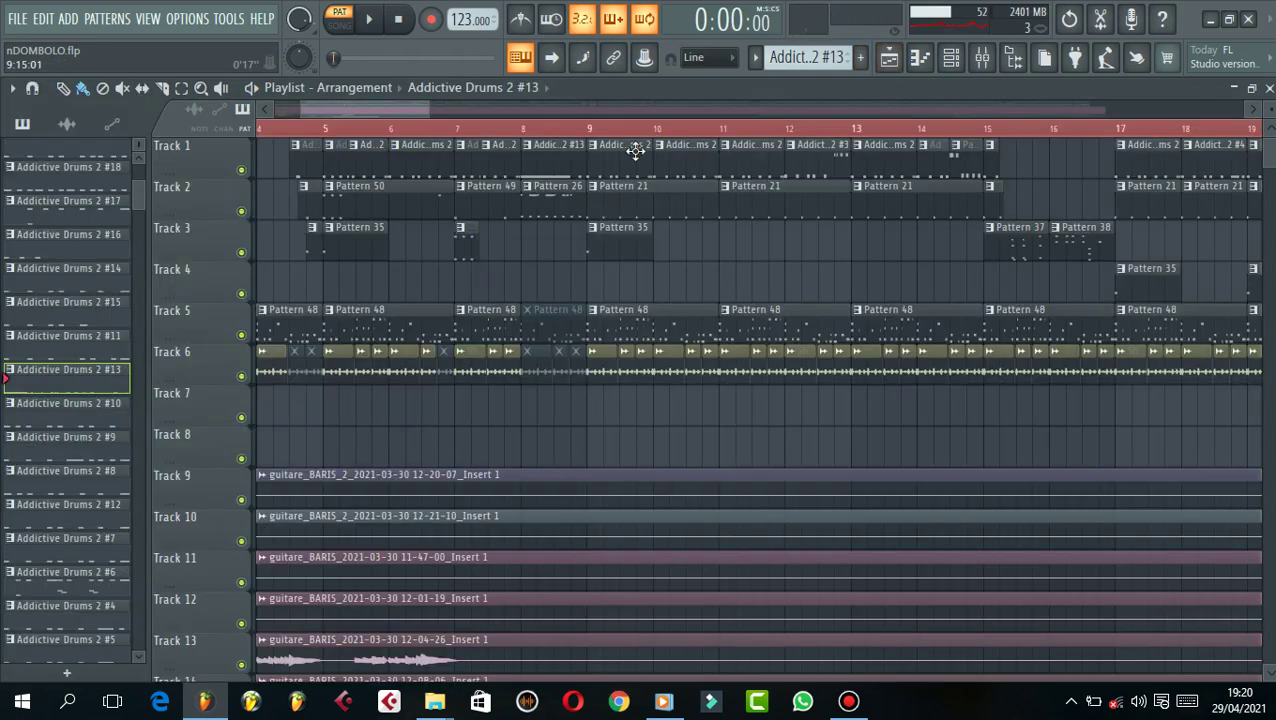
pyautogui.doubleClick(557, 208)
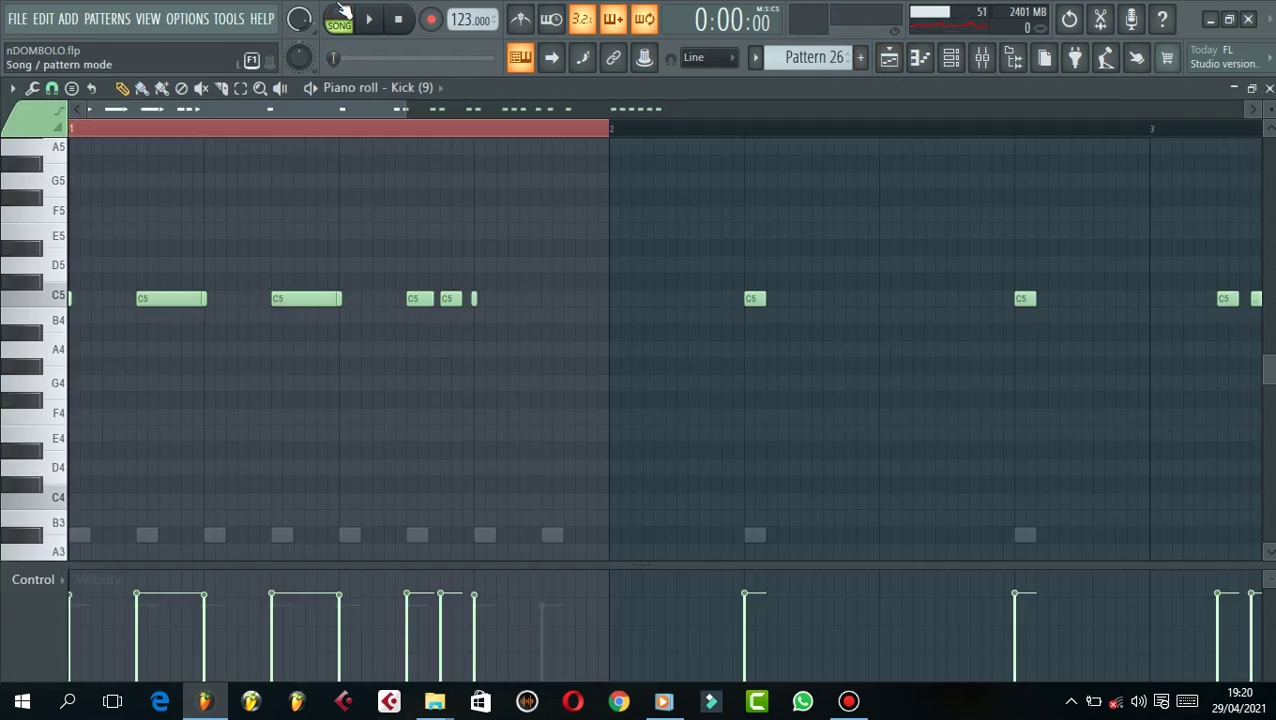
pyautogui.press('space')
pyautogui.press('space')
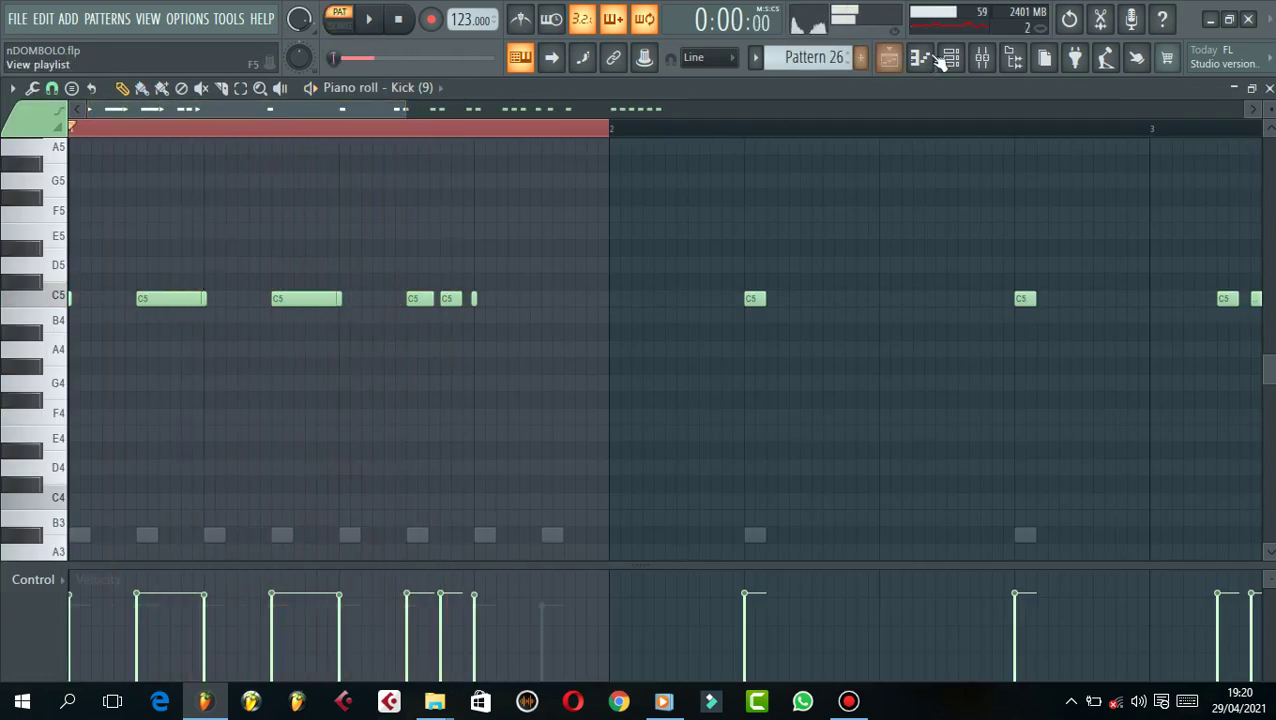
# - Open Pattern 26's M1 Cymbal notes in the piano roll and review the lower note range
pyautogui.click(951, 57)
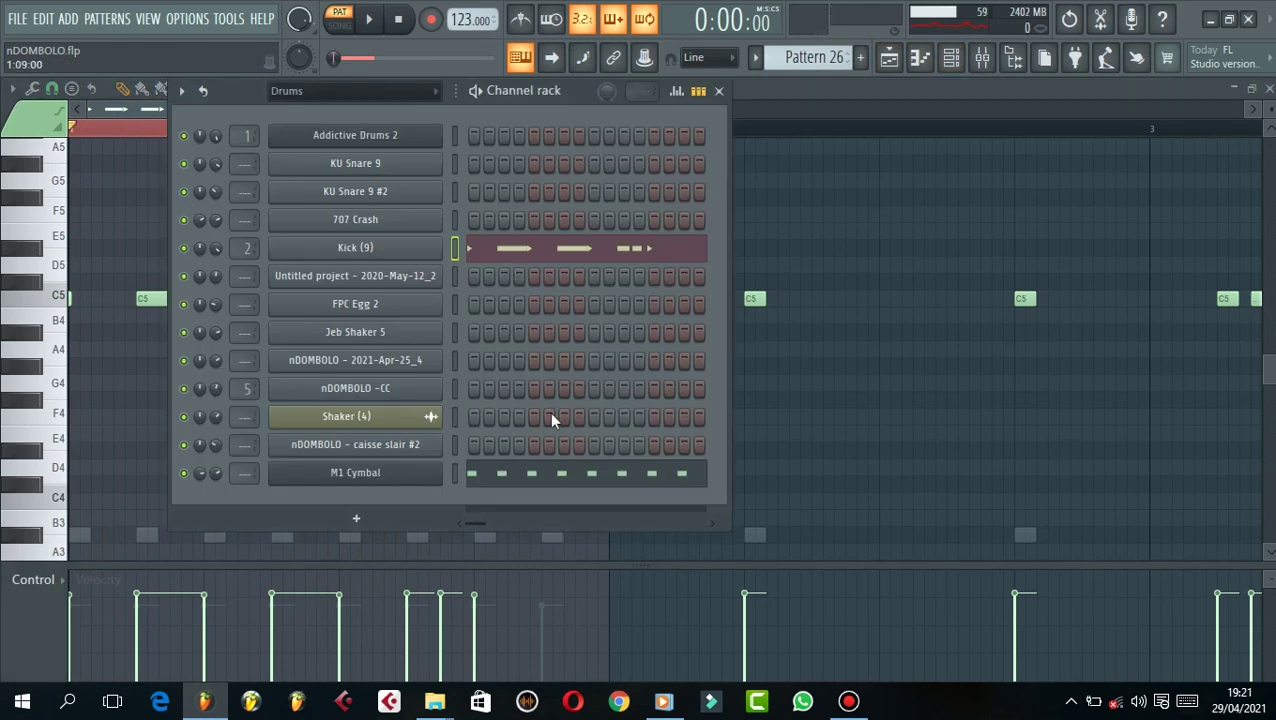
pyautogui.click(550, 475)
pyautogui.scroll(-5, 550, 370)
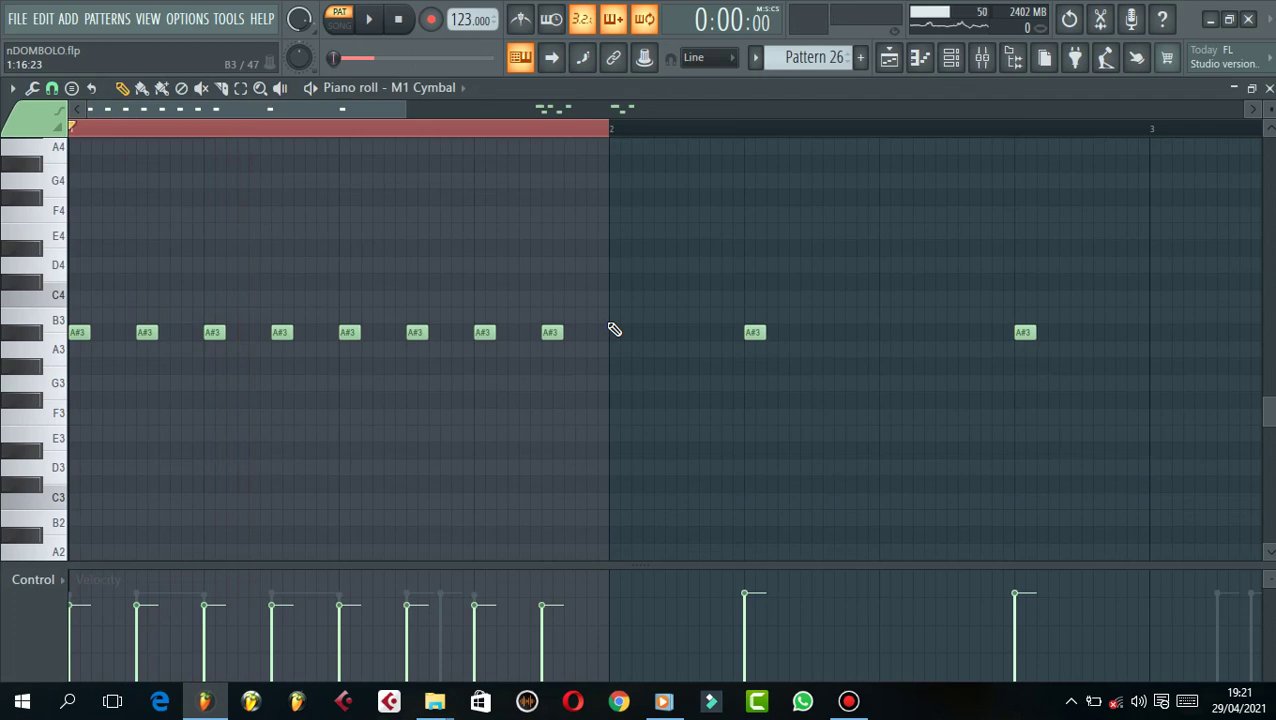
# - Return to the playlist, play the arrangement in song mode from bar 8, and stop around bar 10
pyautogui.click(889, 57)
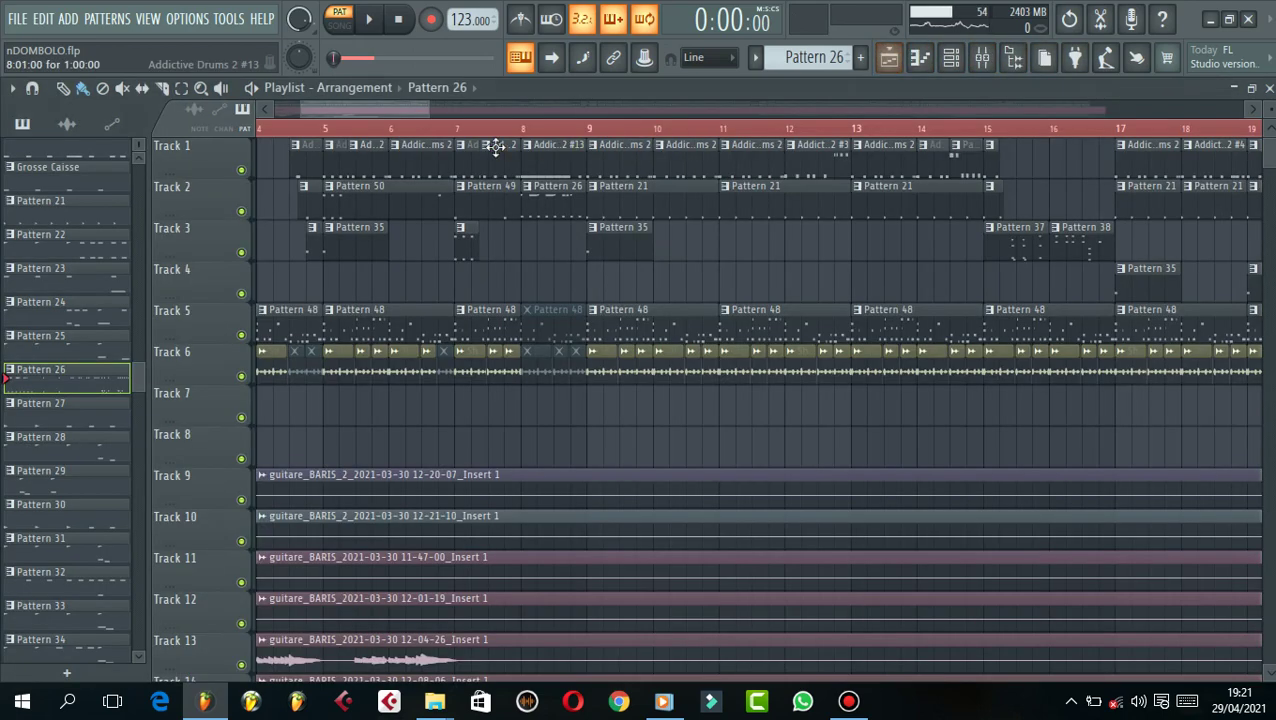
pyautogui.click(531, 140)
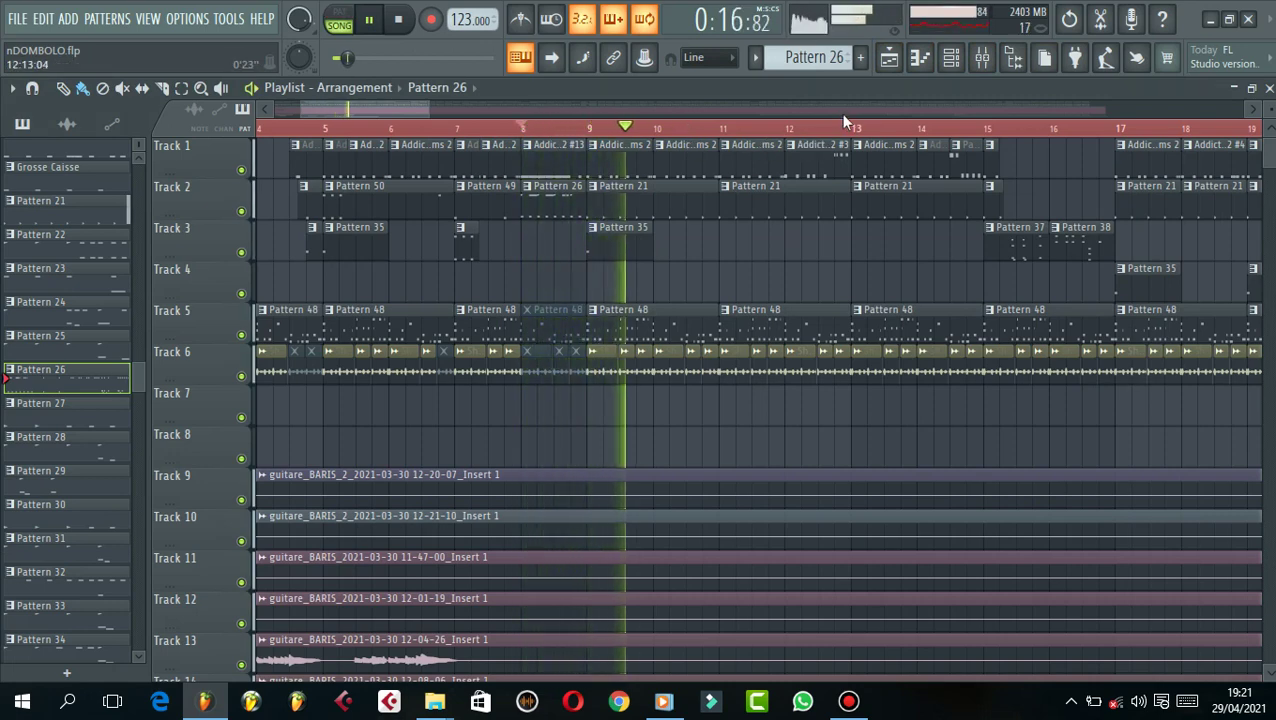
pyautogui.scroll(-3, 845, 113)
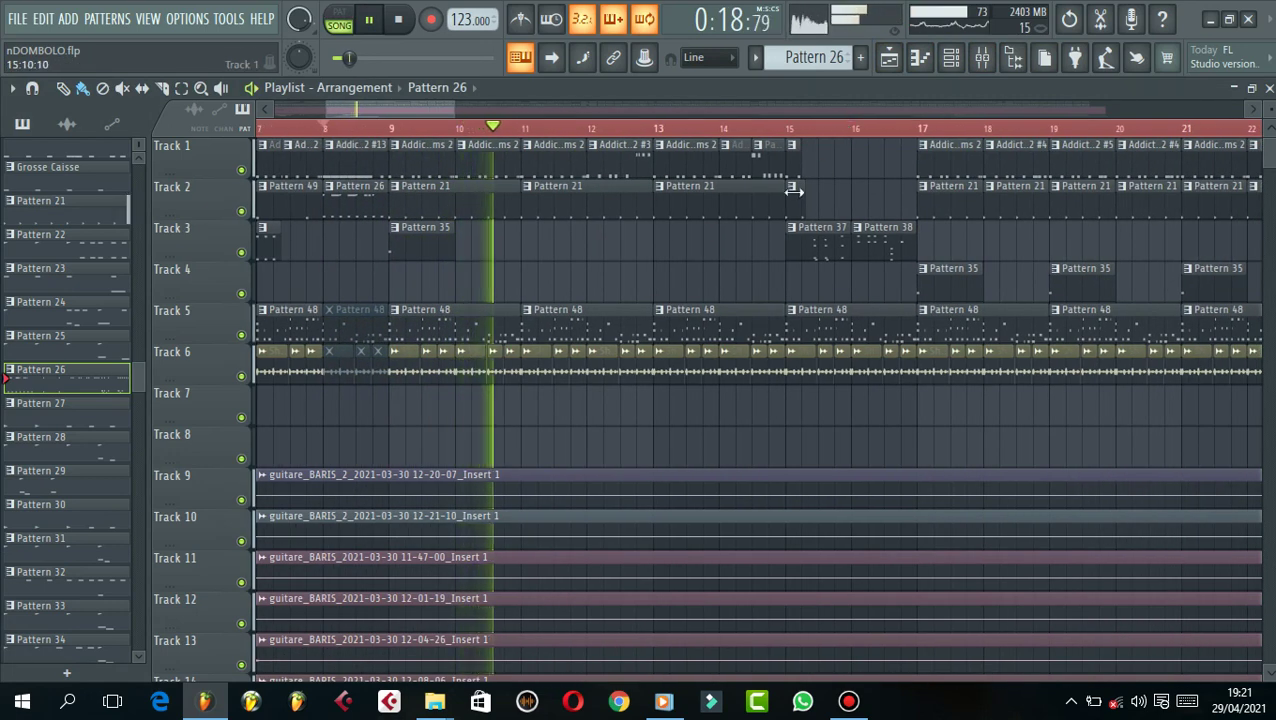
pyautogui.press('space')
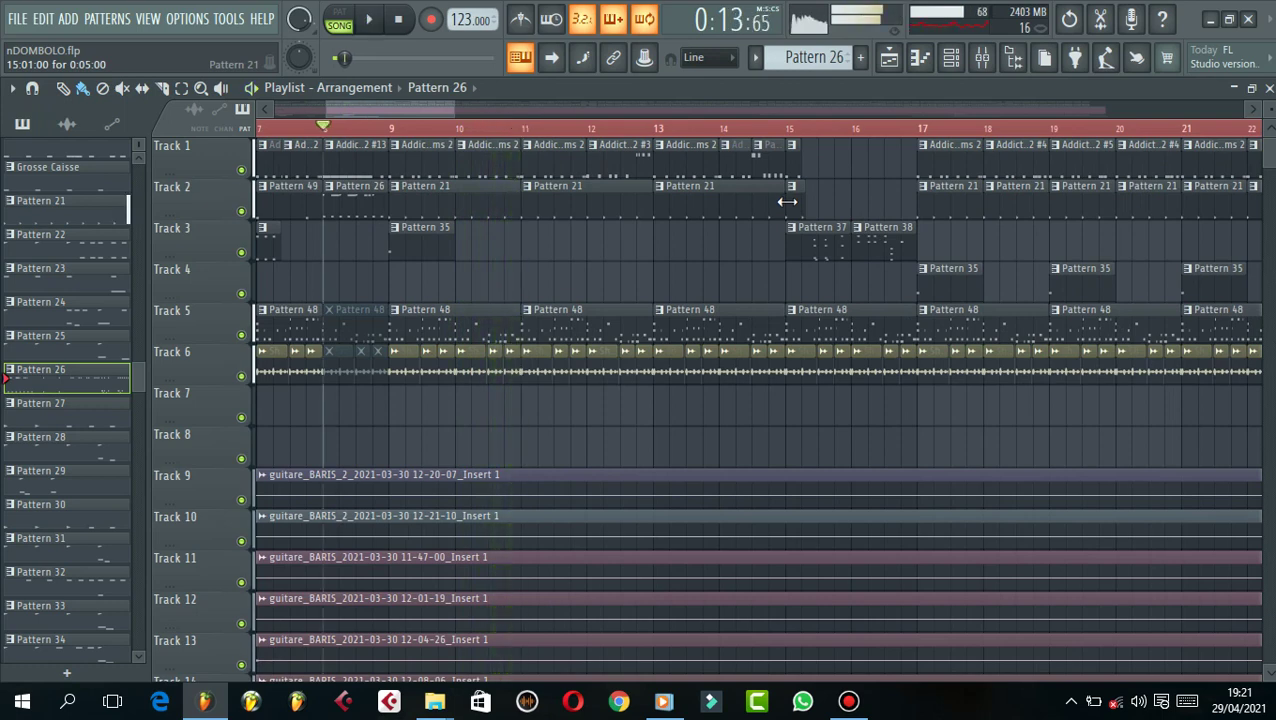
# - Play the arrangement from bar 12 into bar 13 and stop playback
pyautogui.click(590, 135)
pyautogui.press('space')
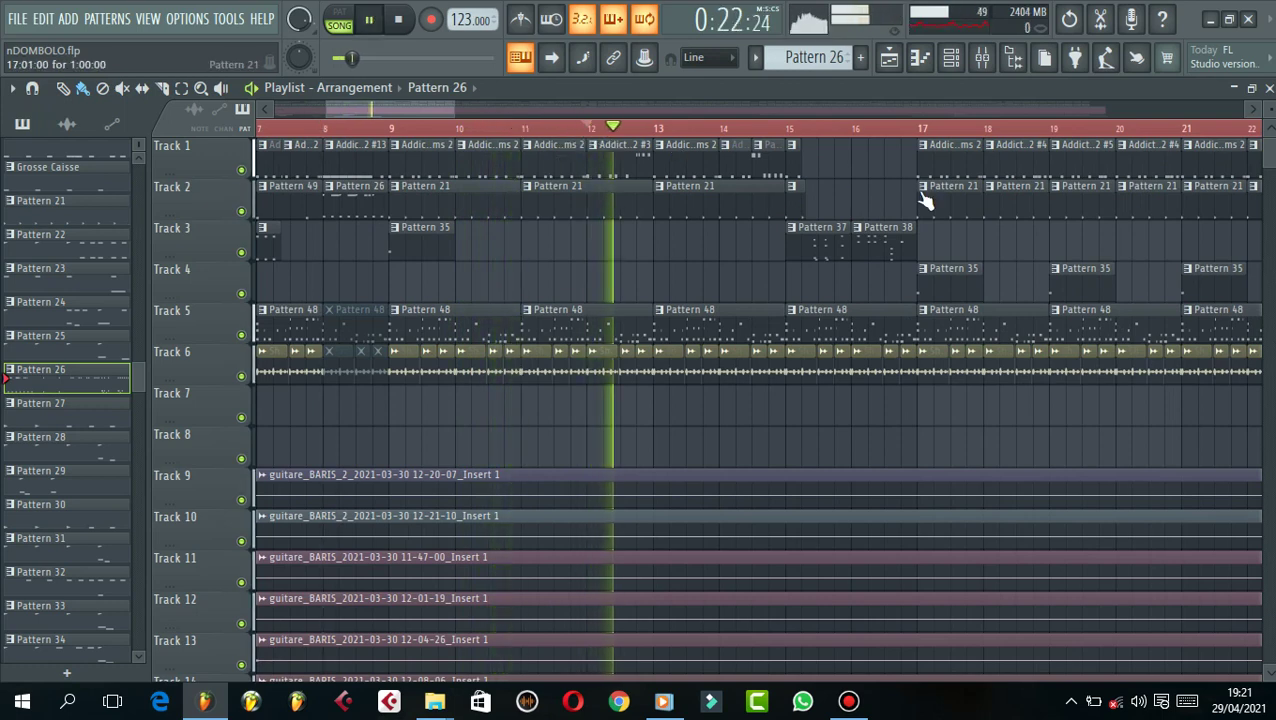
pyautogui.scroll(-2, 832, 107)
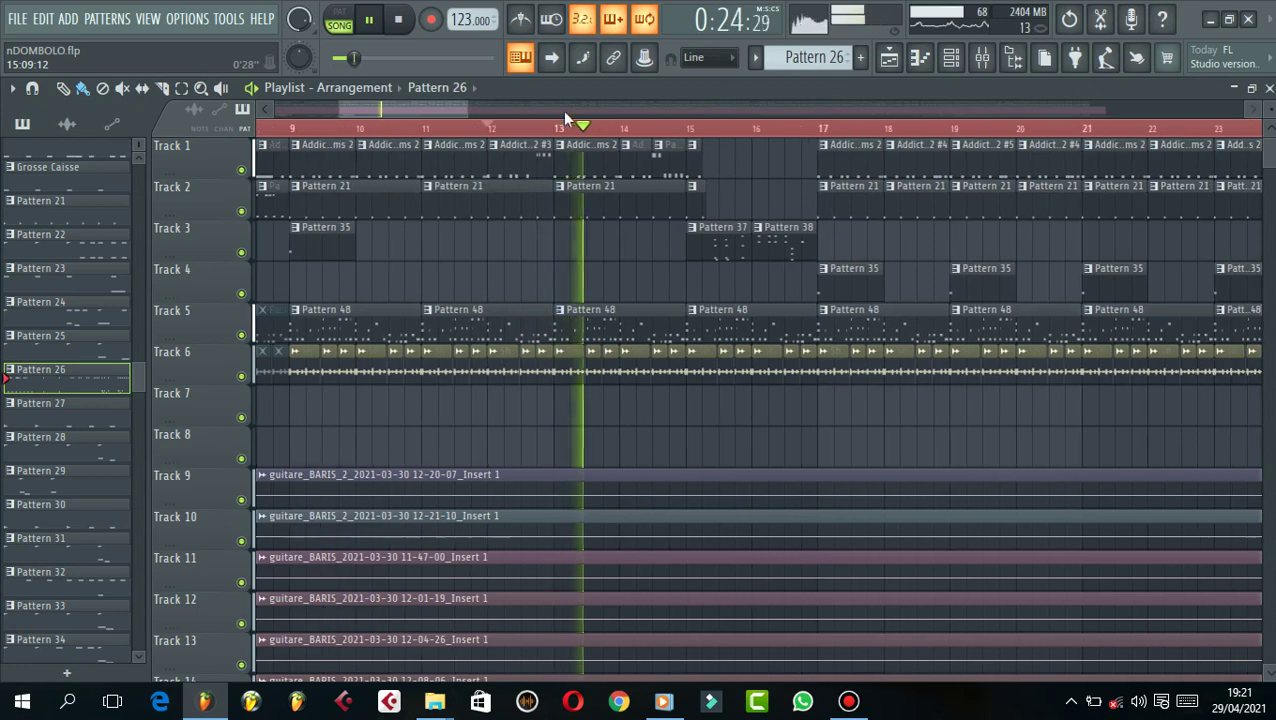
pyautogui.press('space')
# - Pick the Addictive Drums 2 #3 pattern from its Track 1 clip at bar 12 and audition it in pattern mode
pyautogui.click(526, 131)
pyautogui.click(522, 147)
pyautogui.click(346, 14)
pyautogui.press('space')
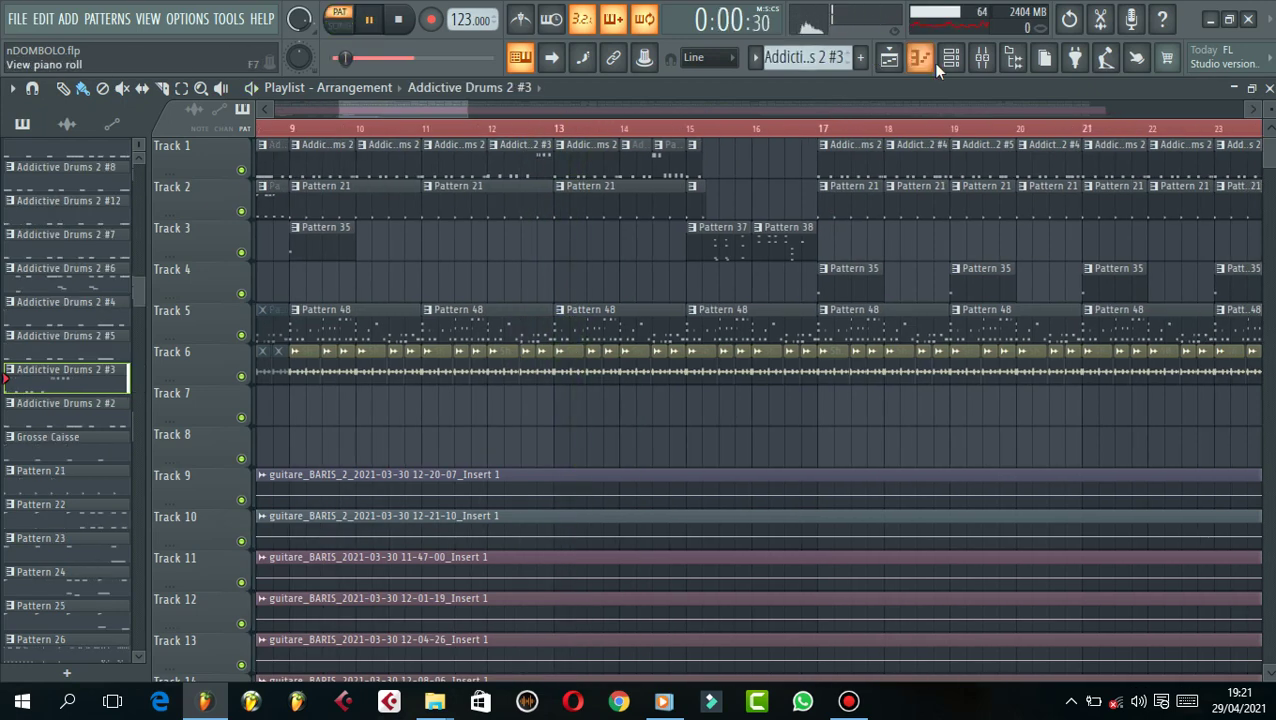
# - Open the tOM notes of Addictive Drums 2 #3 in the piano roll and select all of them
pyautogui.click(949, 60)
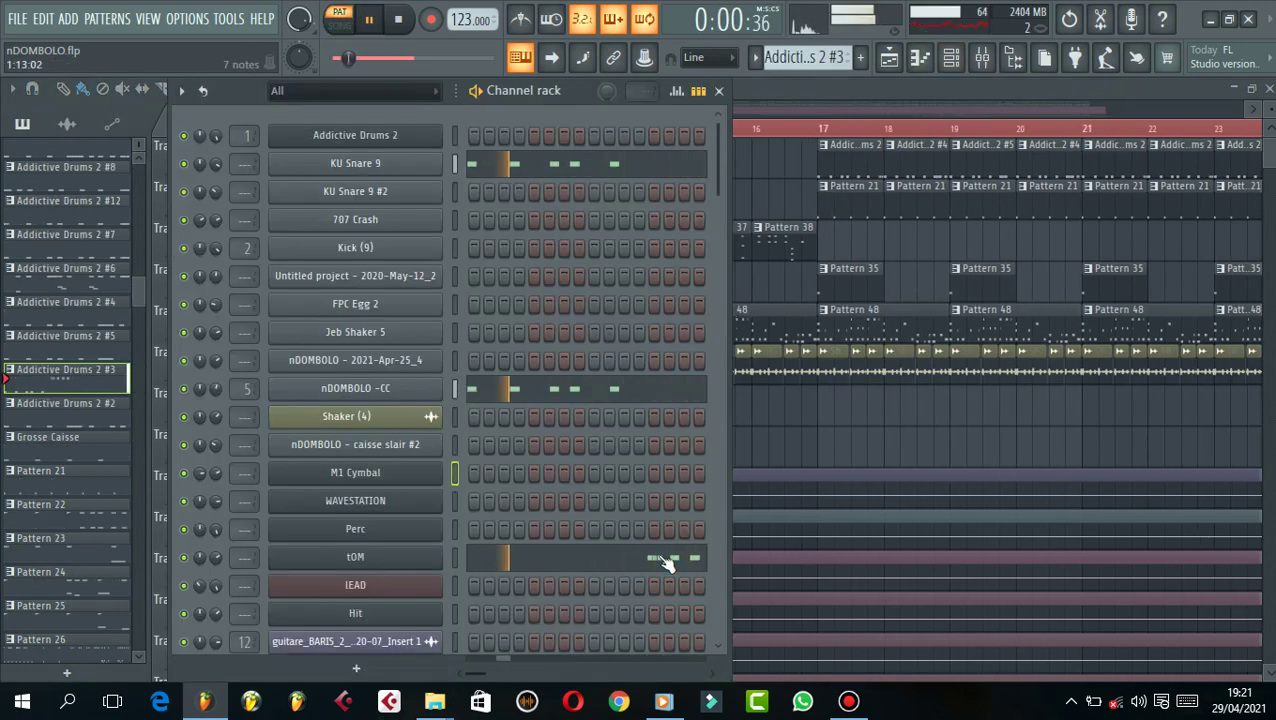
pyautogui.click(668, 561)
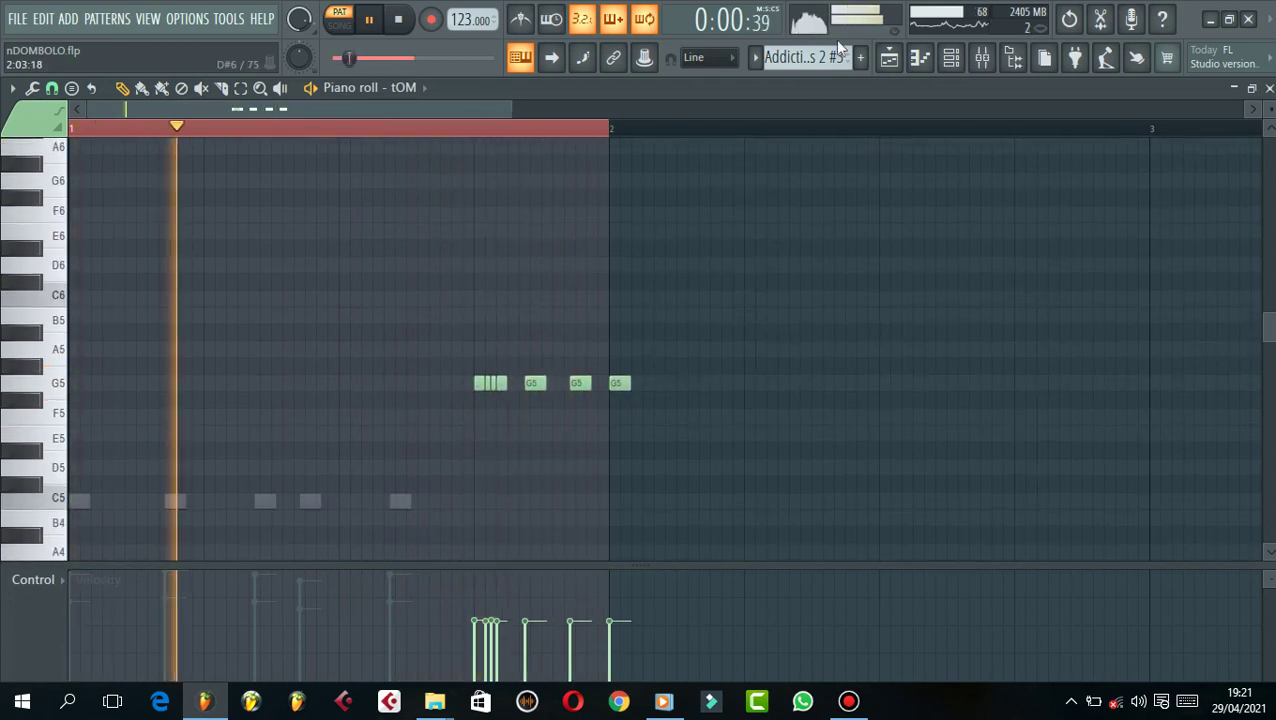
pyautogui.moveTo(716, 340); pyautogui.dragTo(440, 428)
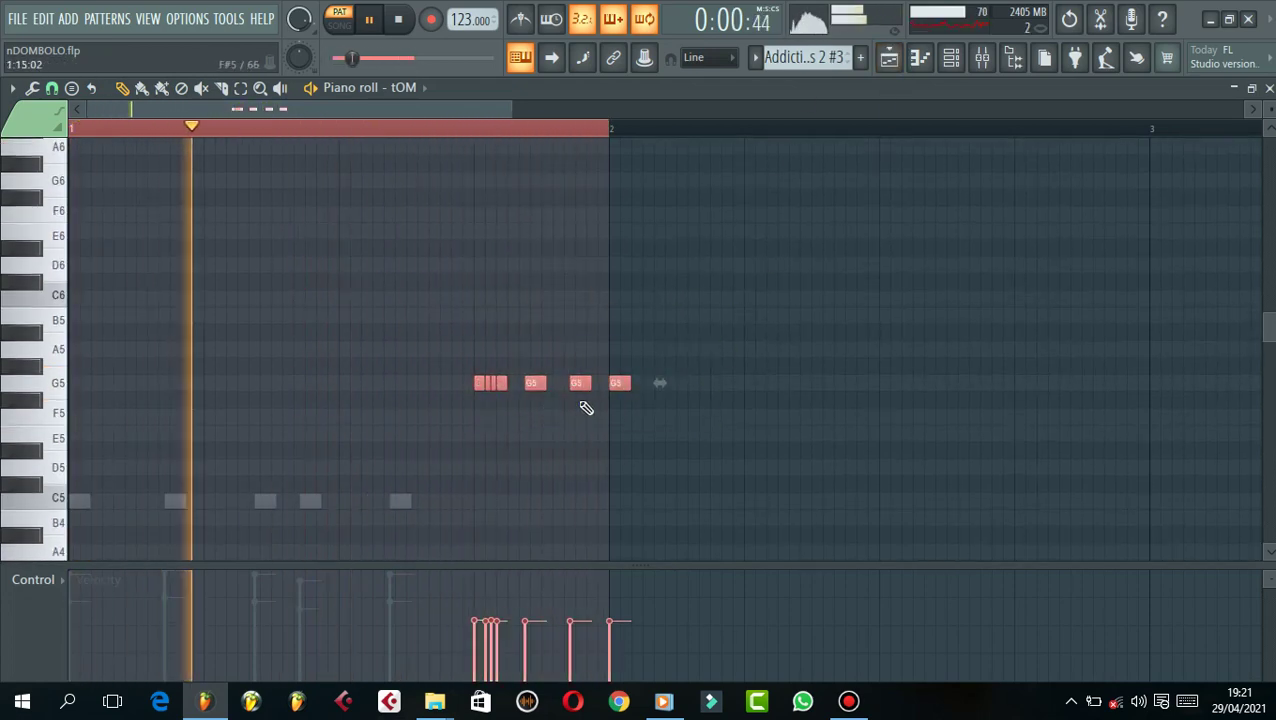
# - Return to the playlist, play in song mode from bar 12, and jump playback to just before bar 24
pyautogui.click(888, 60)
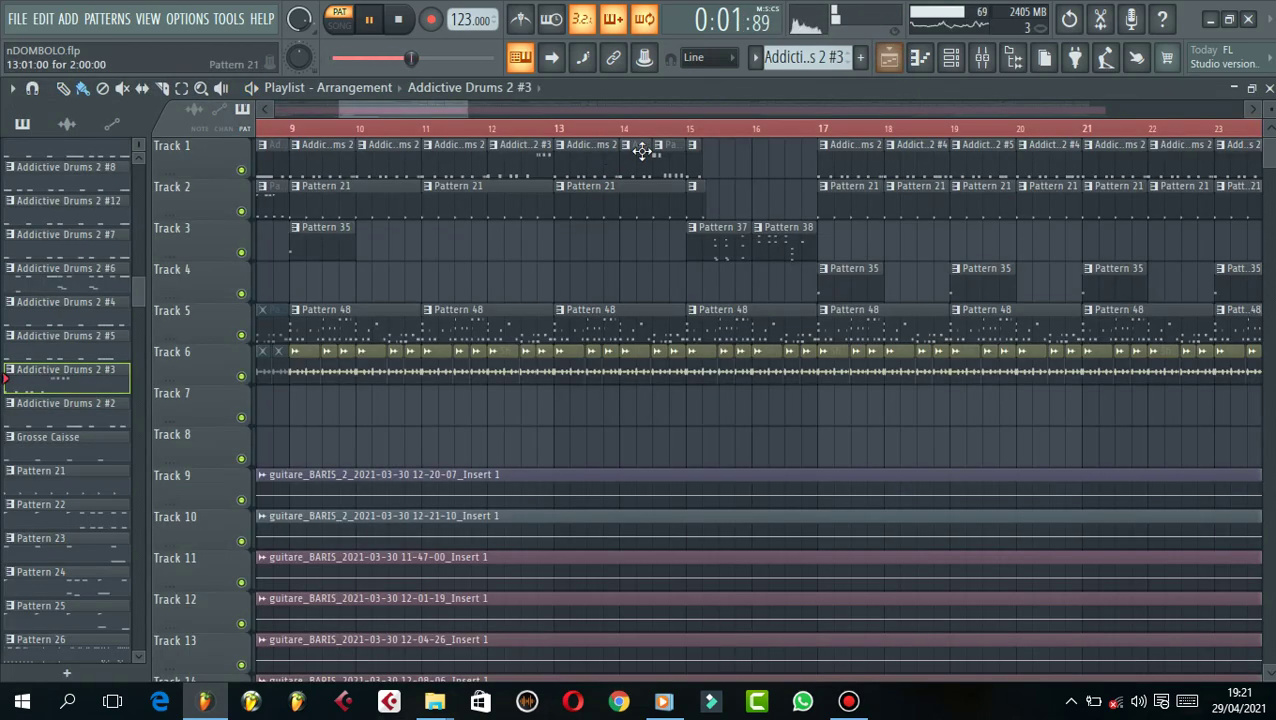
pyautogui.click(527, 136)
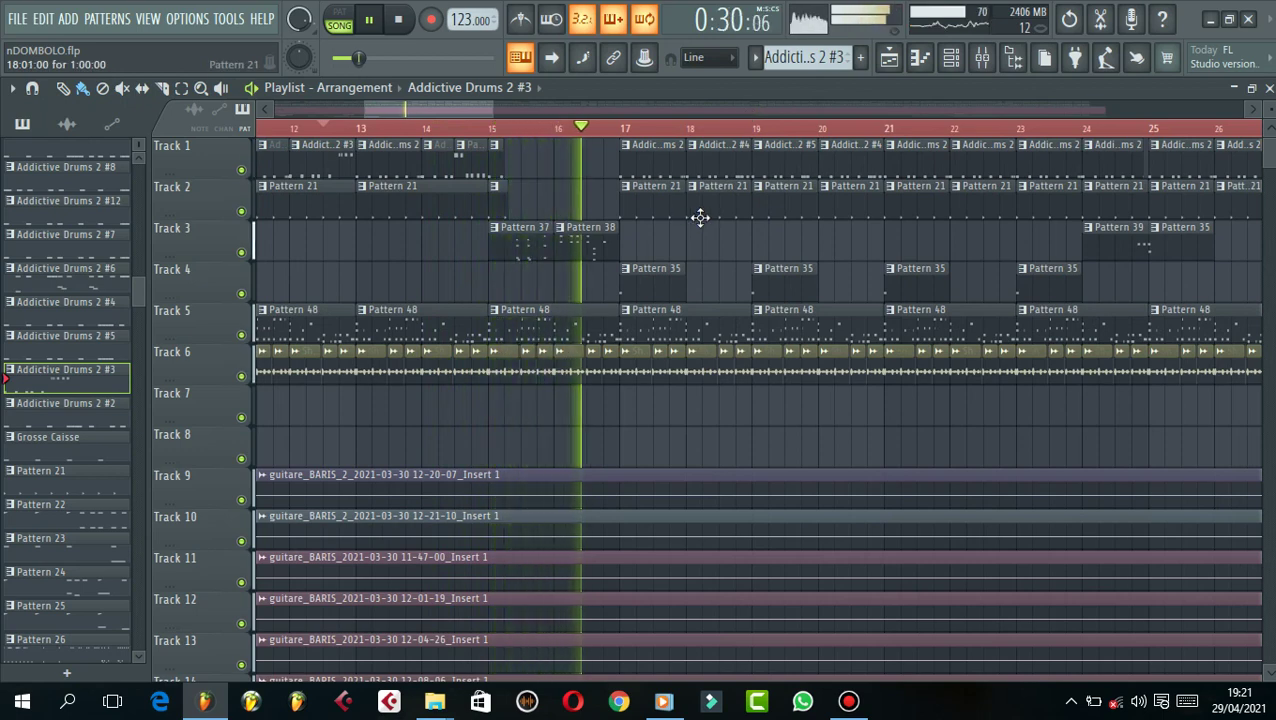
pyautogui.moveTo(494, 112); pyautogui.dragTo(541, 134)
pyautogui.click(672, 130)
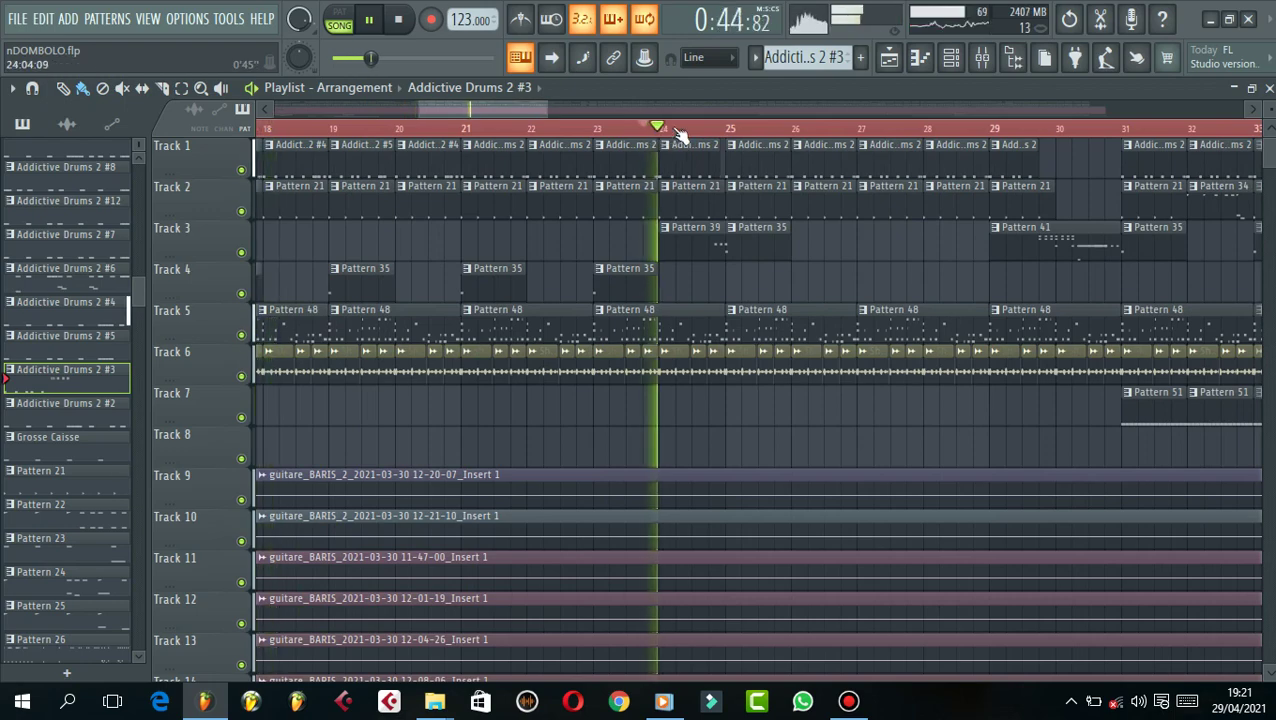
# - Jump playback back to around bar 15 and review the guitar recordings on Tracks 12 to 19
pyautogui.scroll(-3, 668, 138)
pyautogui.click(438, 131)
pyautogui.scroll(-3, 588, 295)
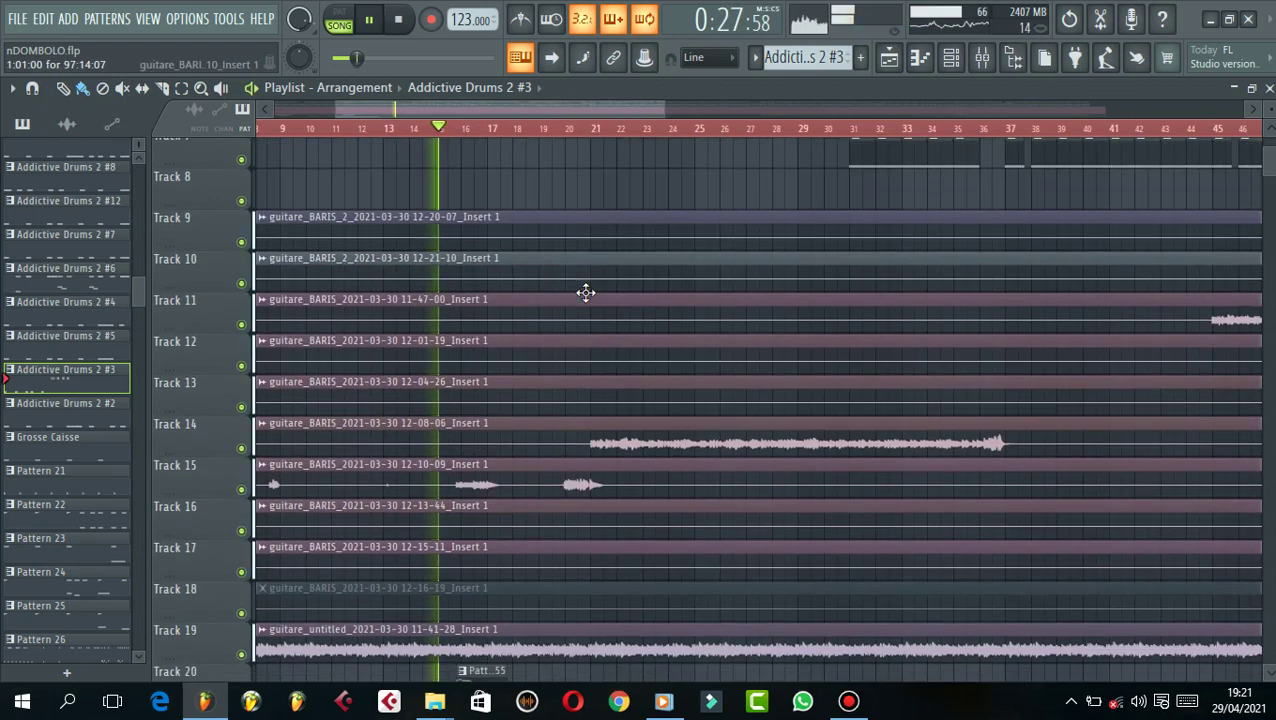
pyautogui.scroll(-5, 586, 292)
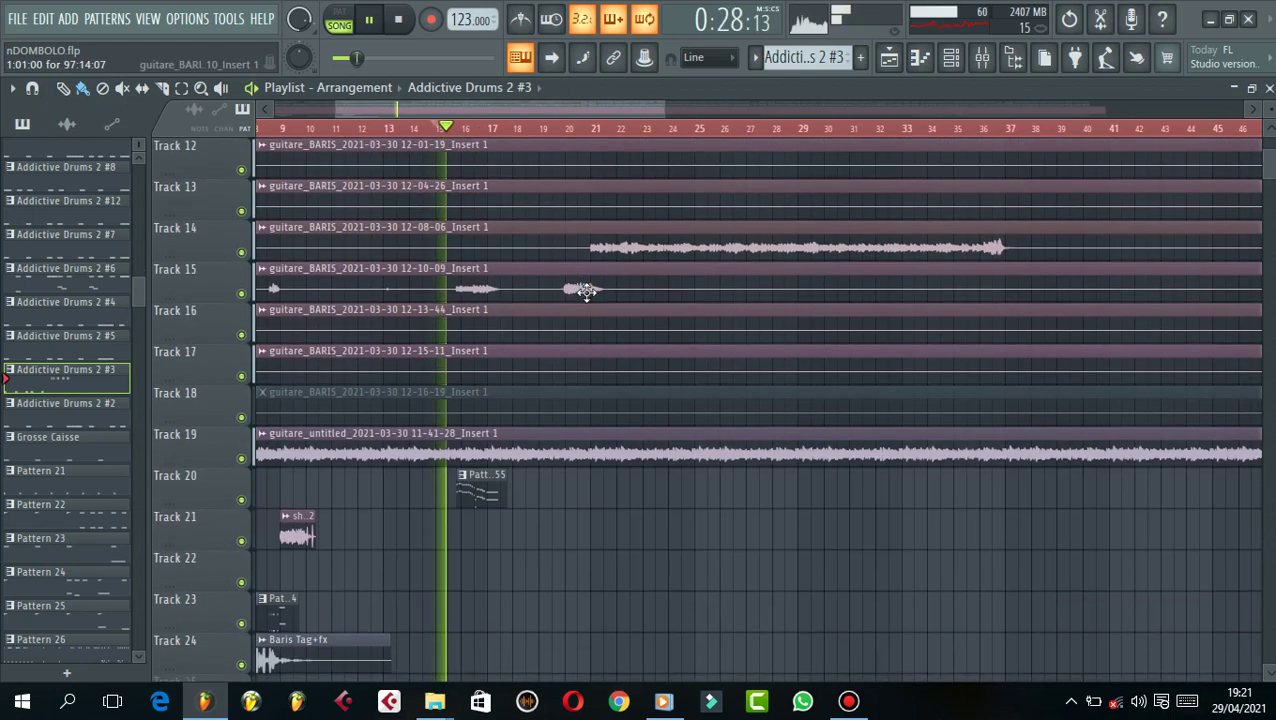
# - Play from around bar 19 through the Track 15 and Track 14 guitar parts and stop playback
pyautogui.click(549, 131)
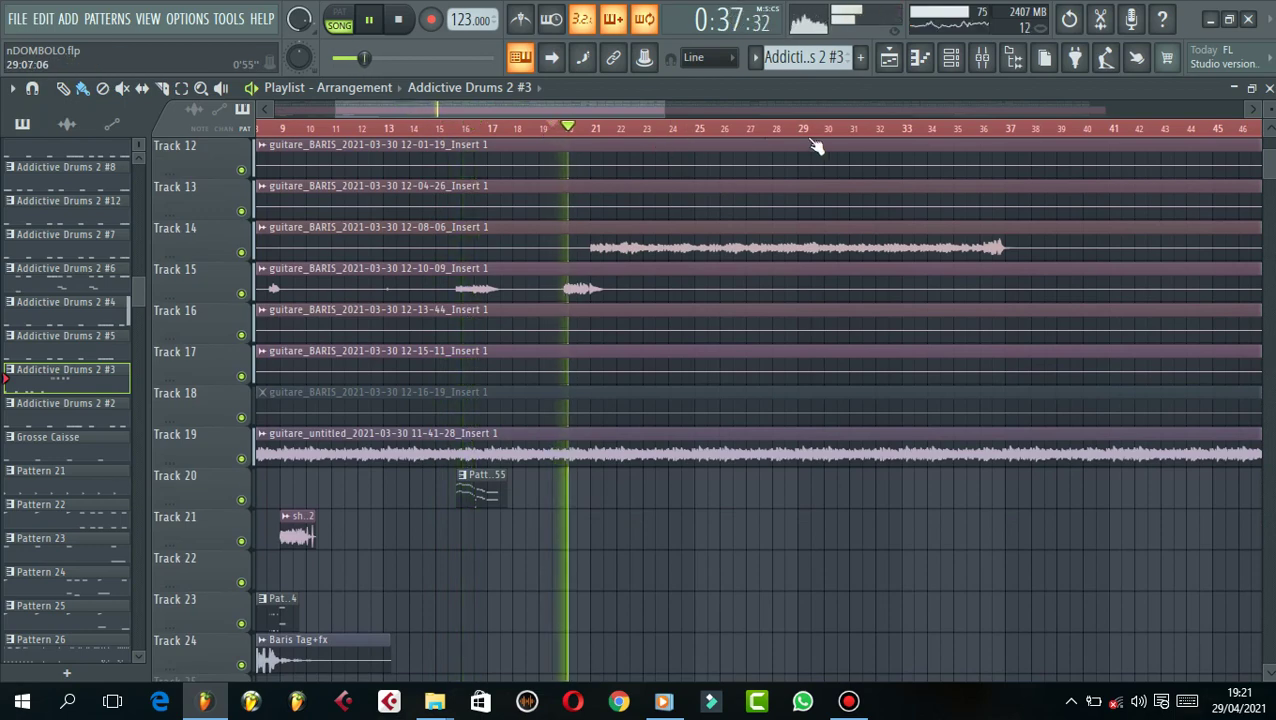
pyautogui.scroll(4, 811, 236)
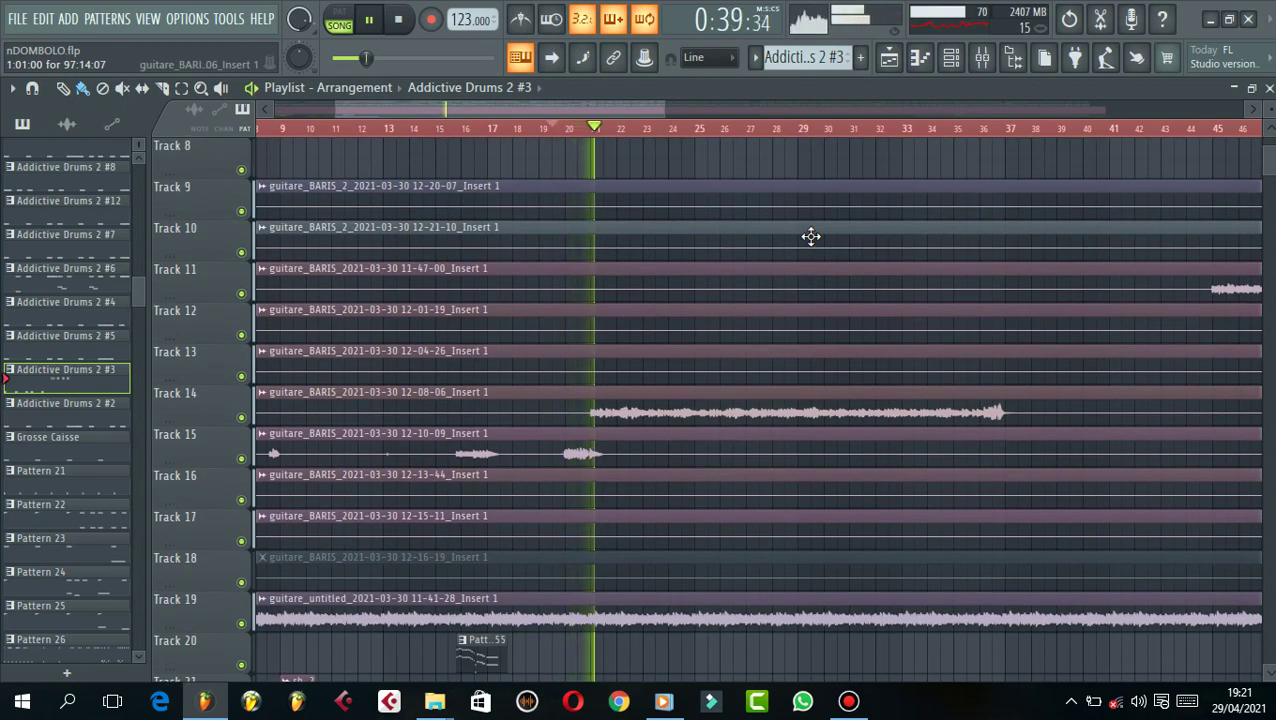
pyautogui.scroll(-1, 724, 137)
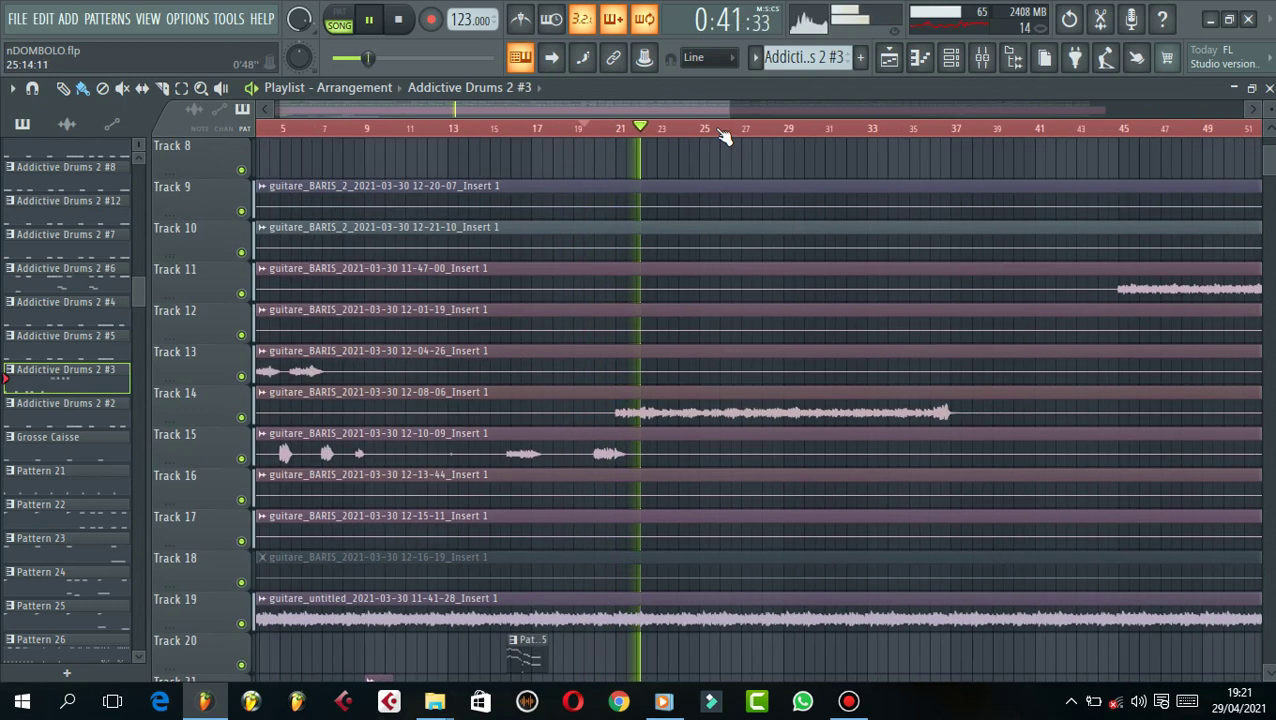
pyautogui.scroll(-1, 724, 137)
pyautogui.press('space')
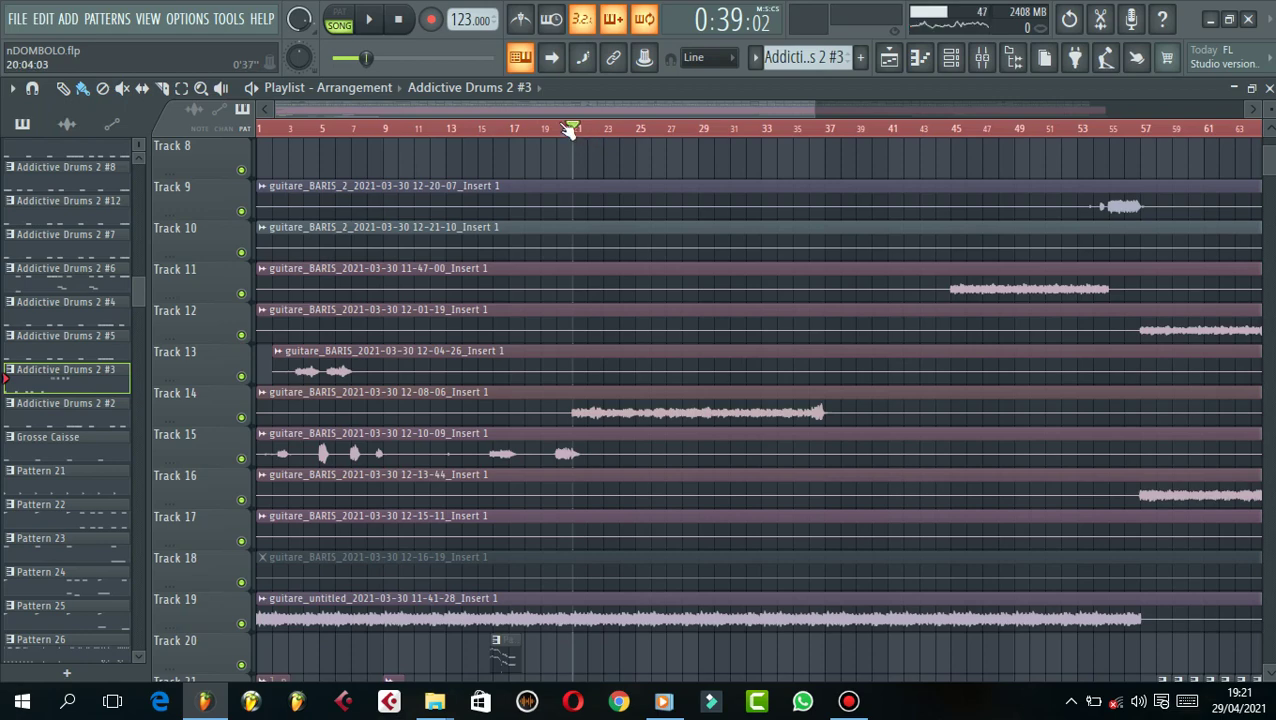
# - Play the Track 14 guitar entry from bar 21, check the drum tracks above it, and stop playback
pyautogui.press('space')
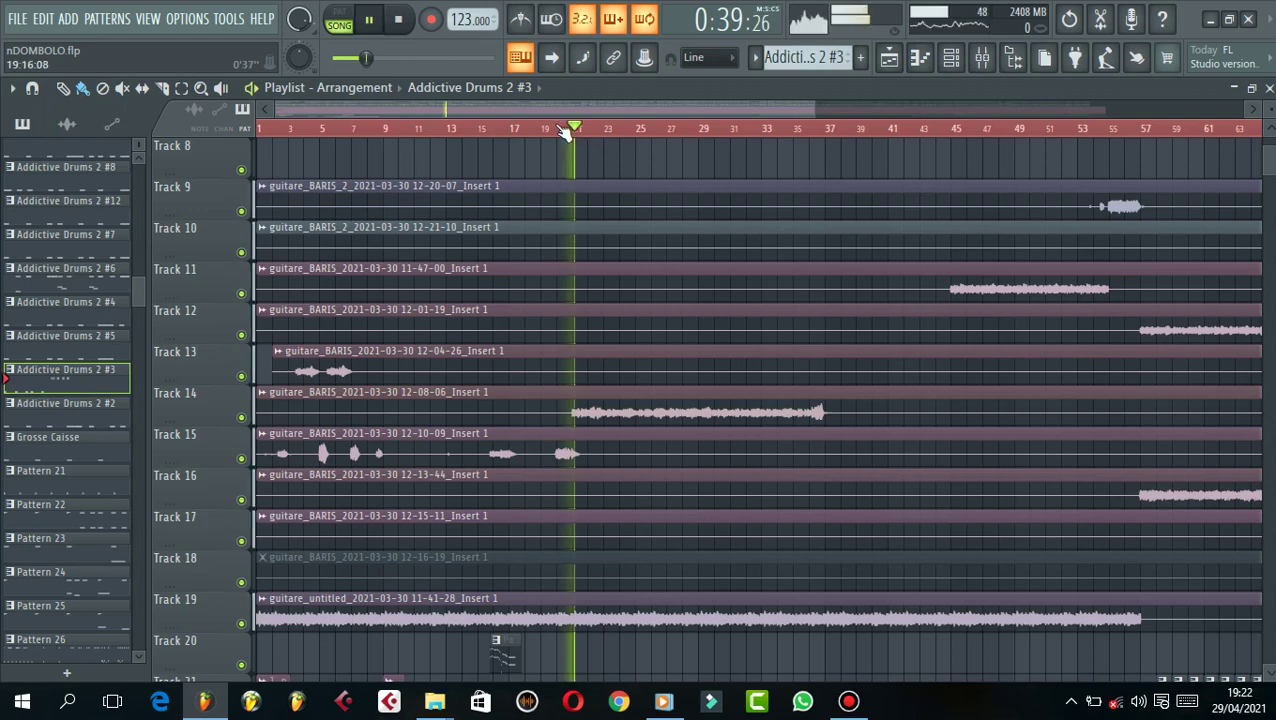
pyautogui.scroll(4, 832, 216)
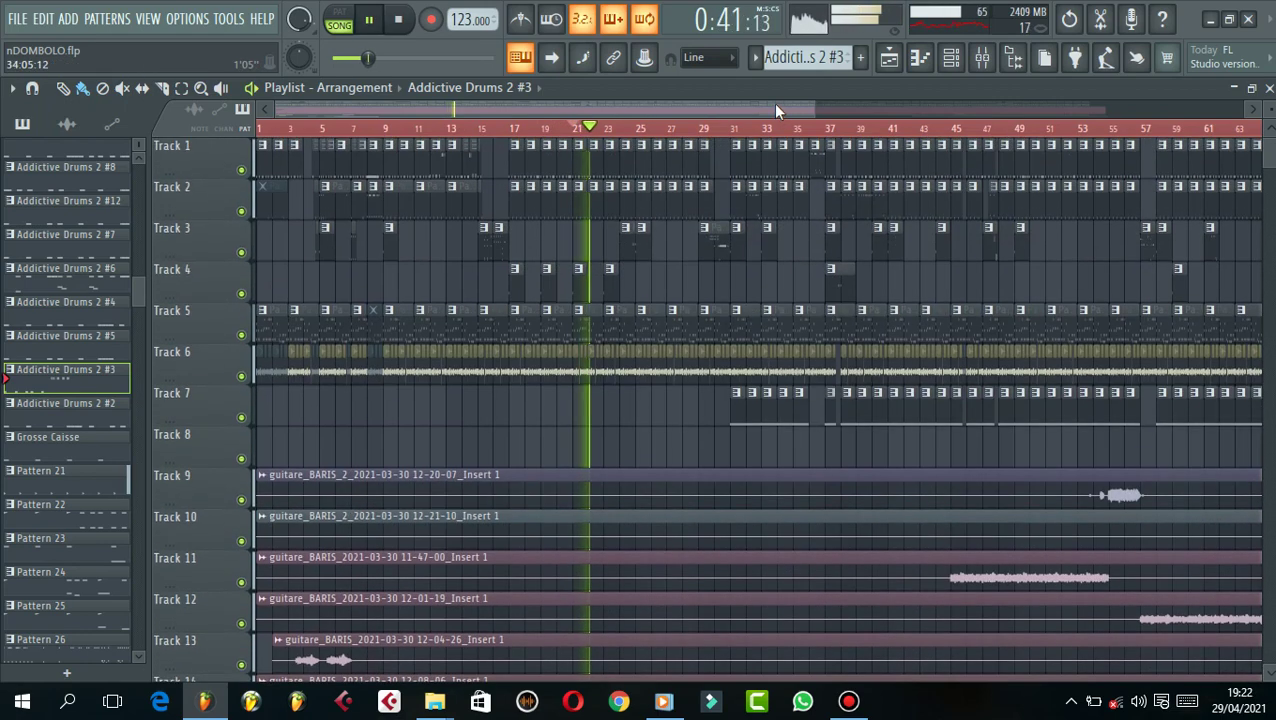
pyautogui.press('space')
# - Replay the arrangement from bar 21 and compare the Track 14 guitar with the drum and percussion tracks up to about bar 27
pyautogui.scroll(-1, 777, 112)
pyautogui.scroll(2, 592, 134)
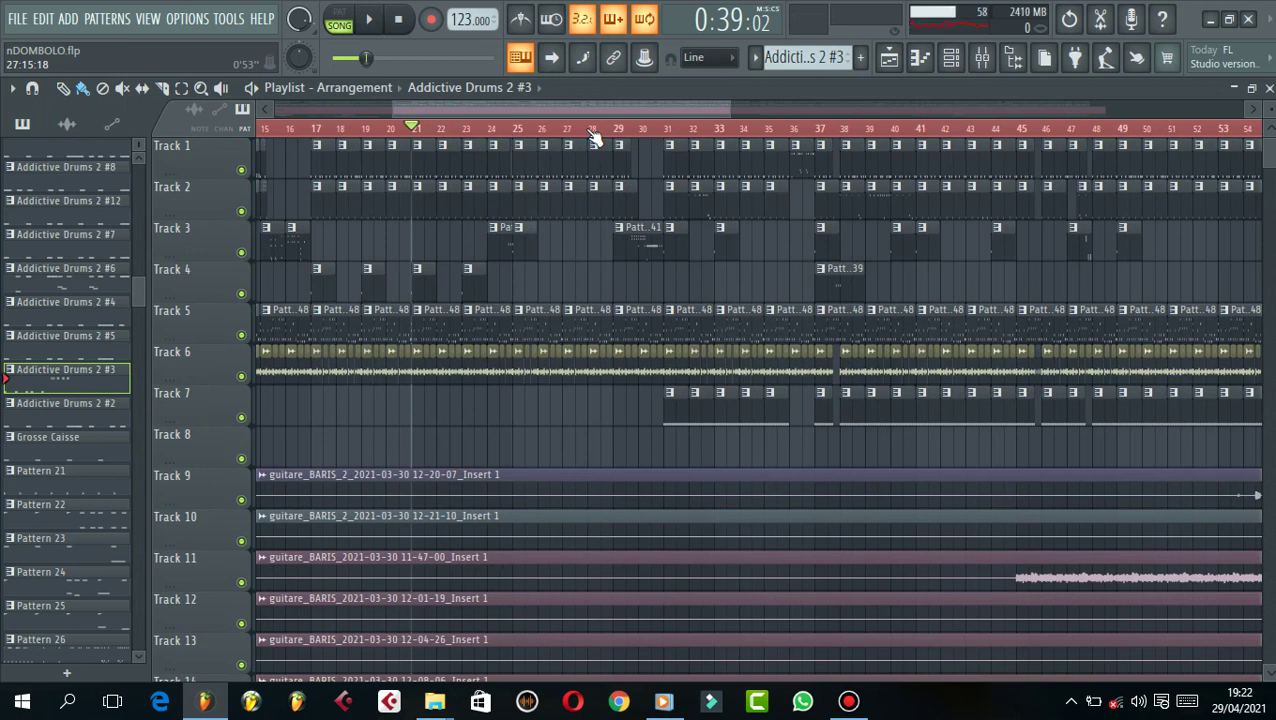
pyautogui.scroll(-4, 632, 245)
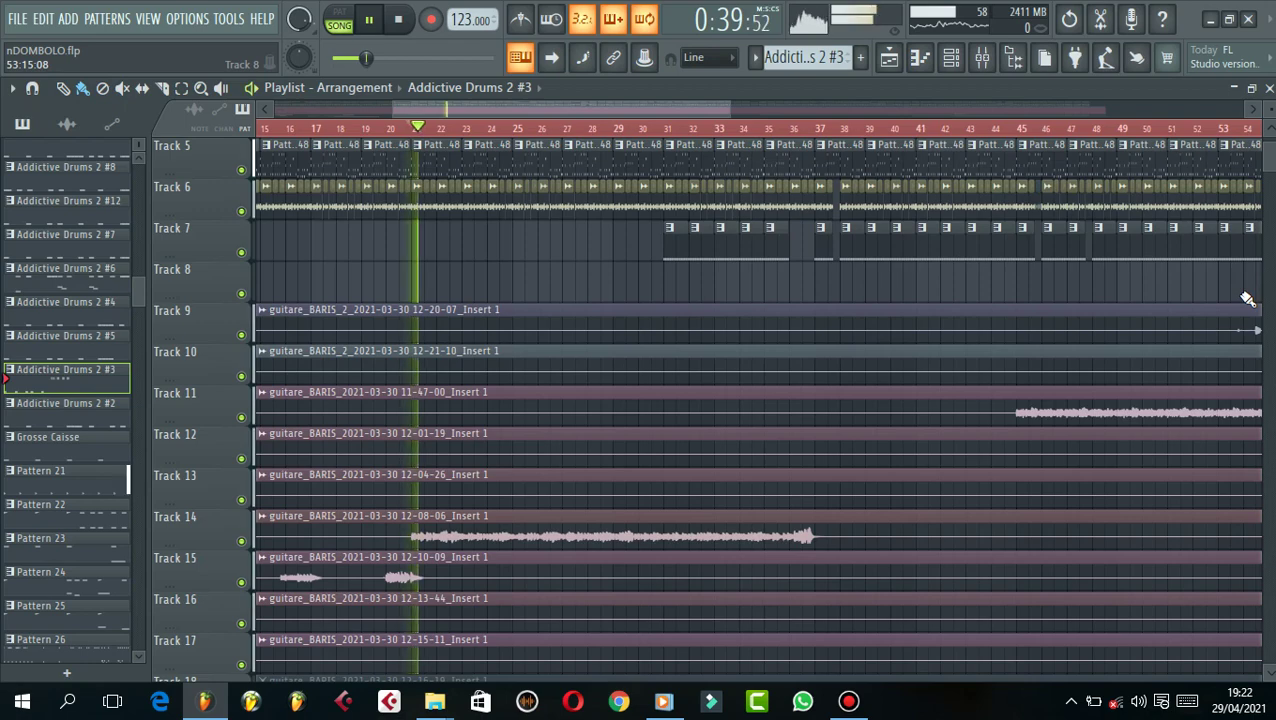
pyautogui.scroll(4, 915, 252)
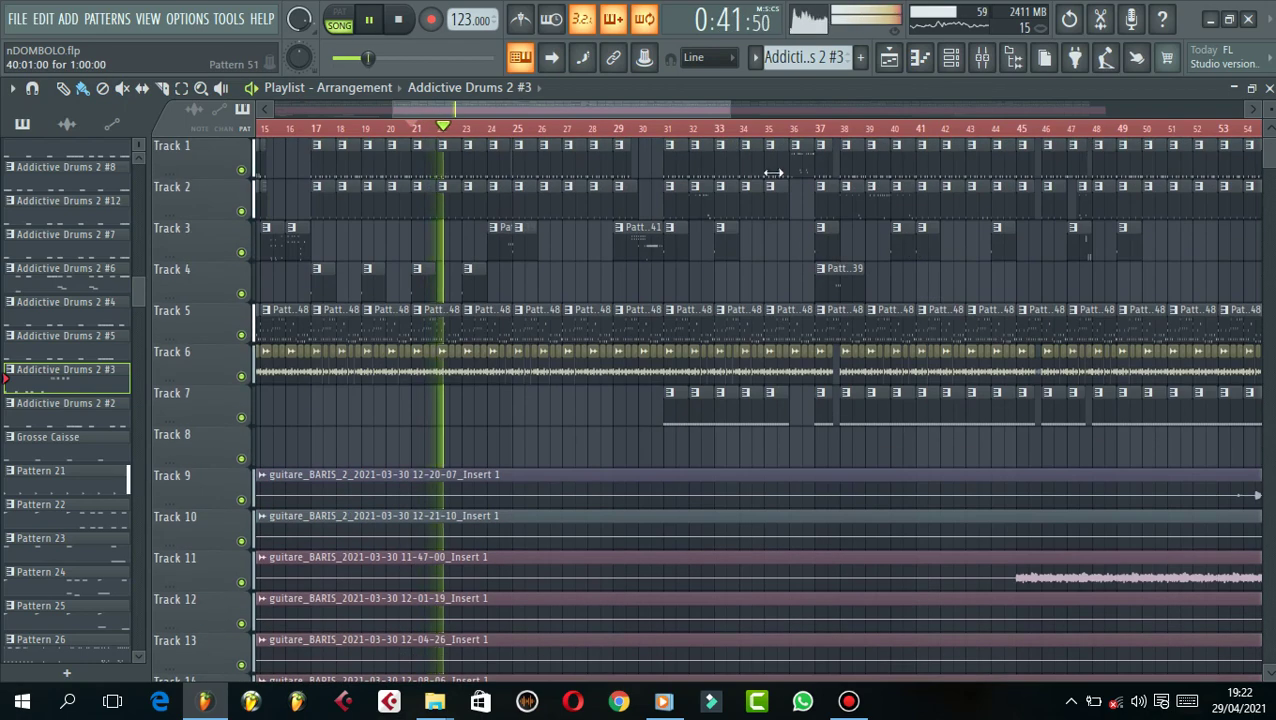
pyautogui.scroll(2, 565, 130)
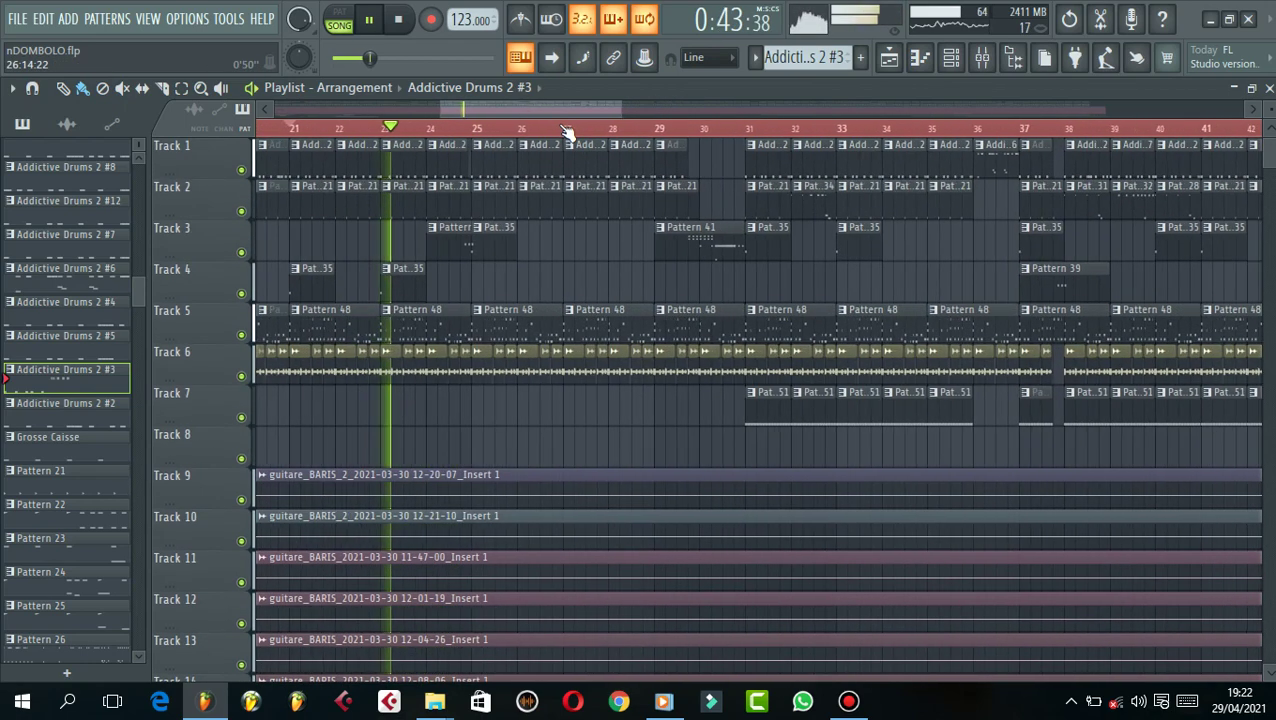
pyautogui.scroll(1, 570, 118)
pyautogui.scroll(-4, 572, 120)
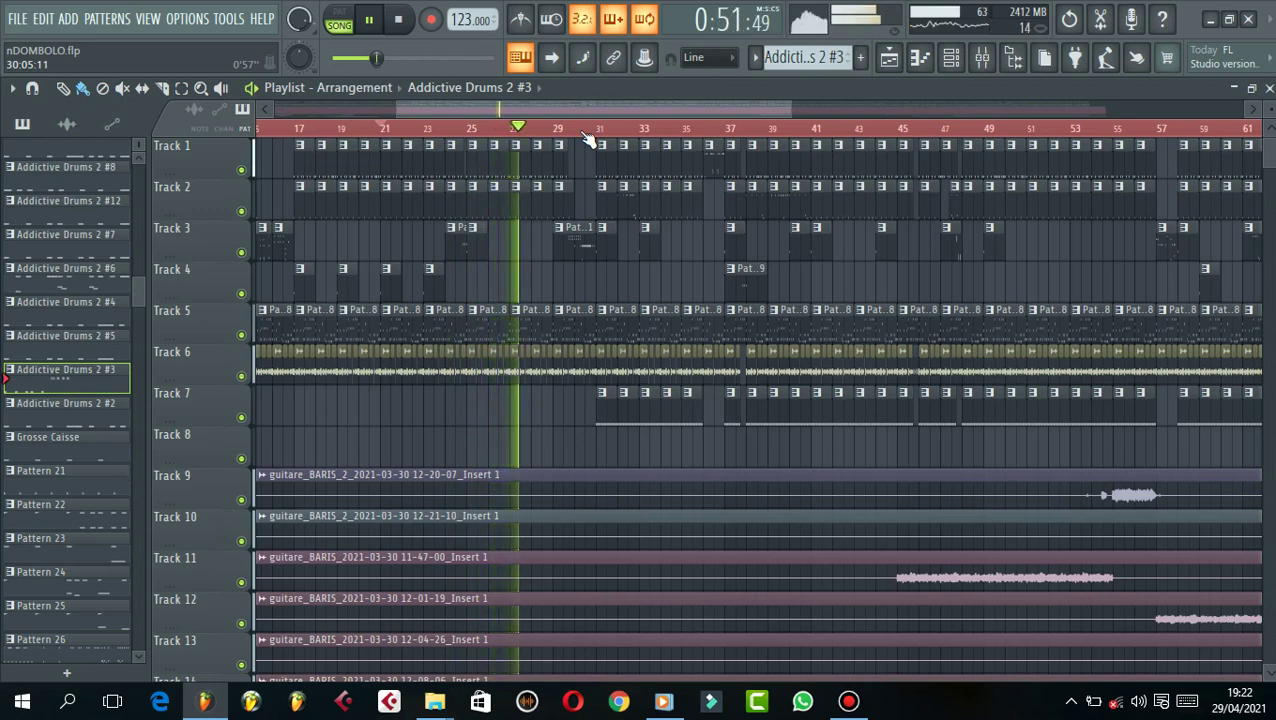
# - Select Pattern 41 on Track 3 and inspect which drum channels it uses in the Channel rack
pyautogui.scroll(3, 588, 140)
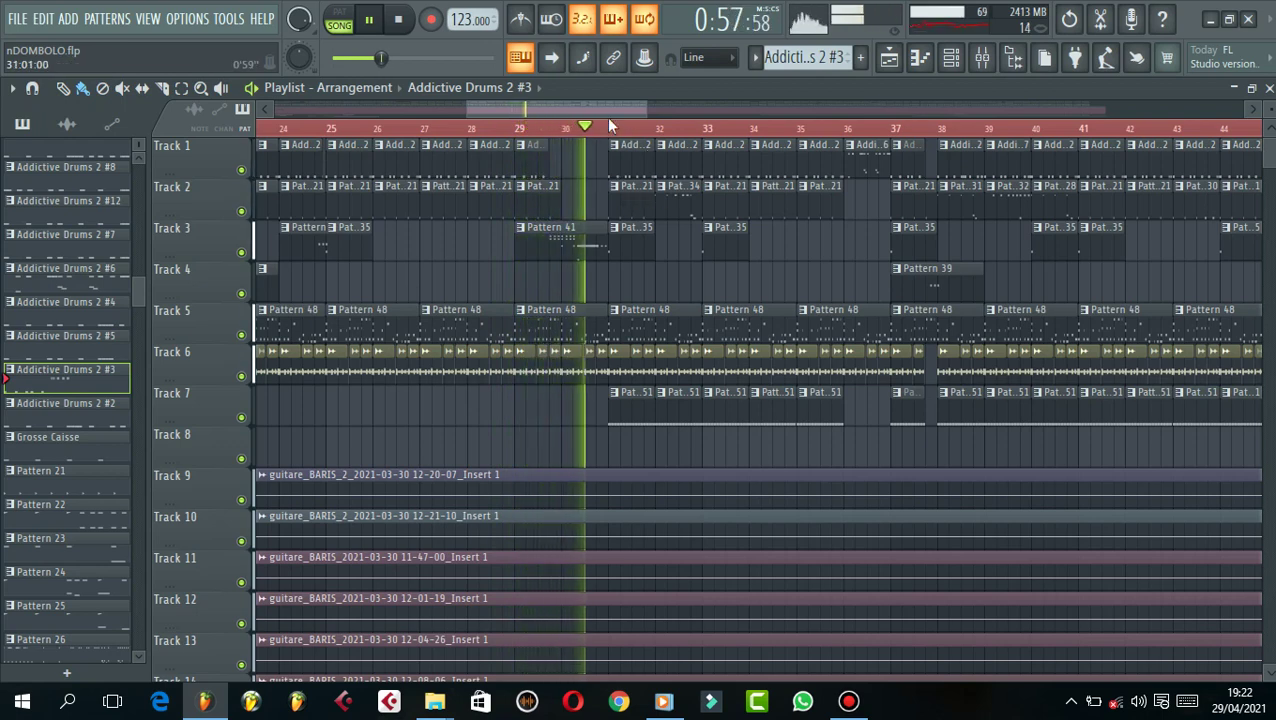
pyautogui.click(558, 246)
pyautogui.click(336, 17)
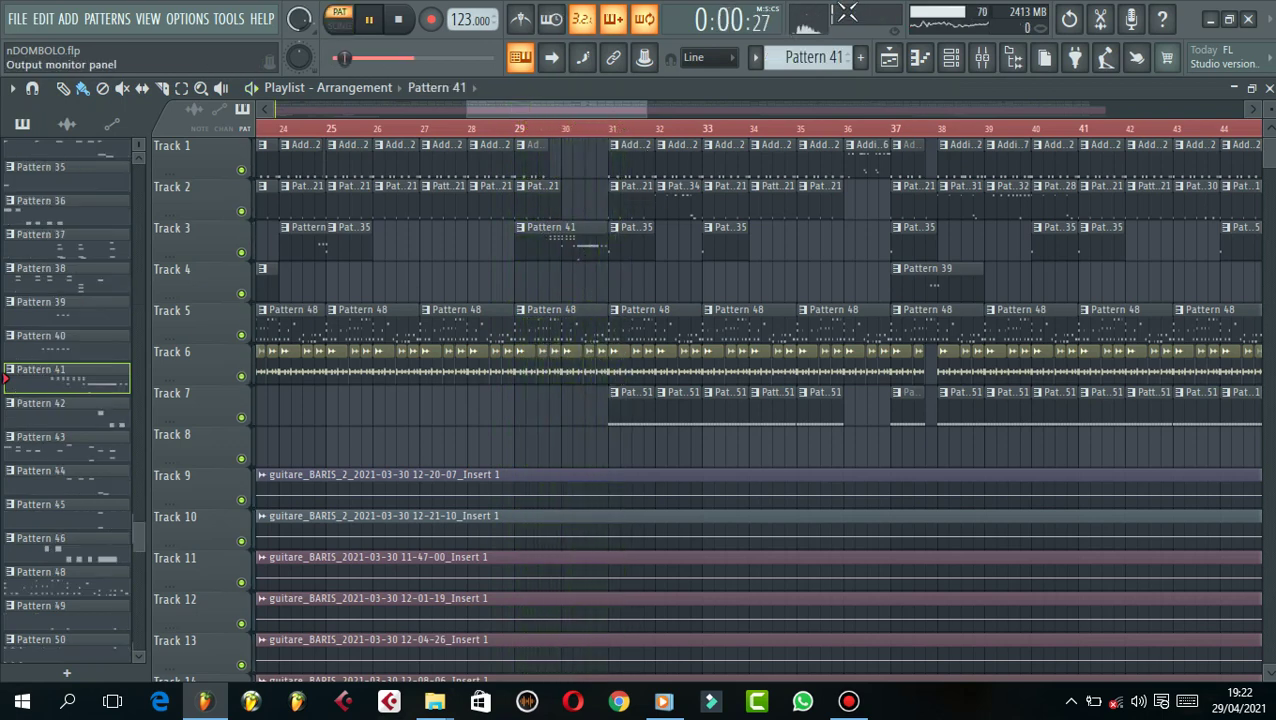
pyautogui.click(951, 68)
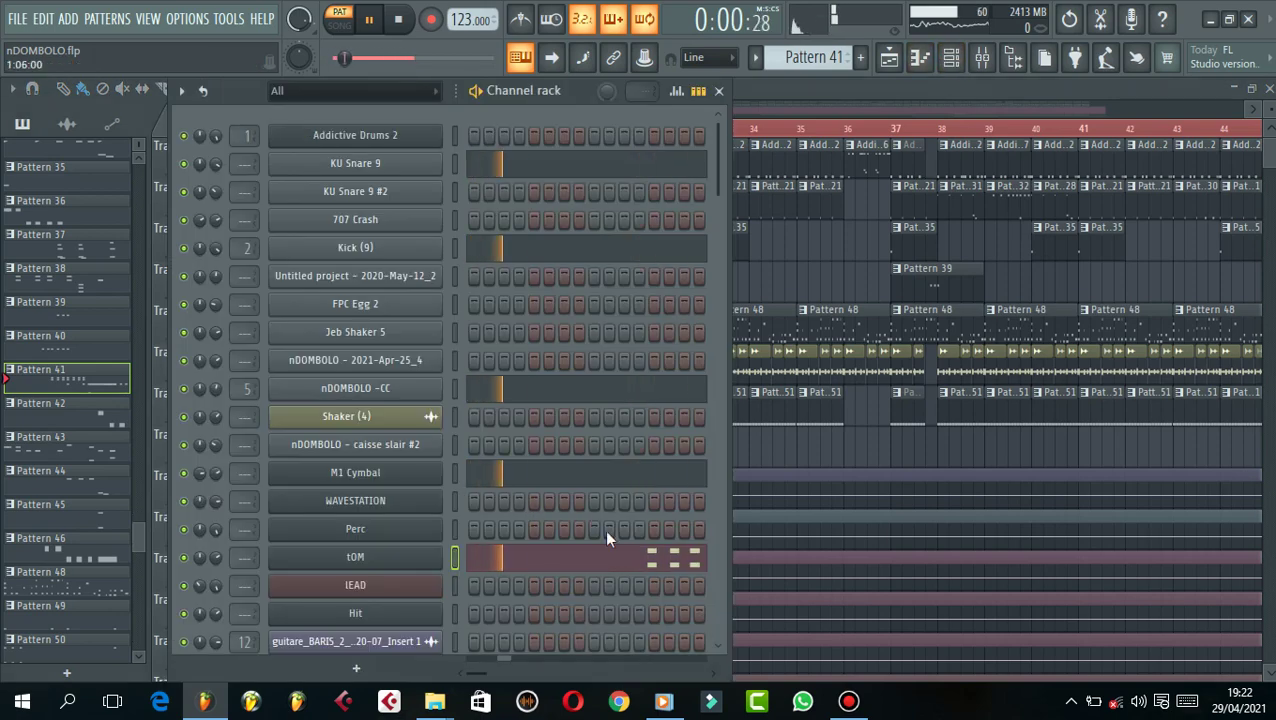
pyautogui.rightClick(757, 250)
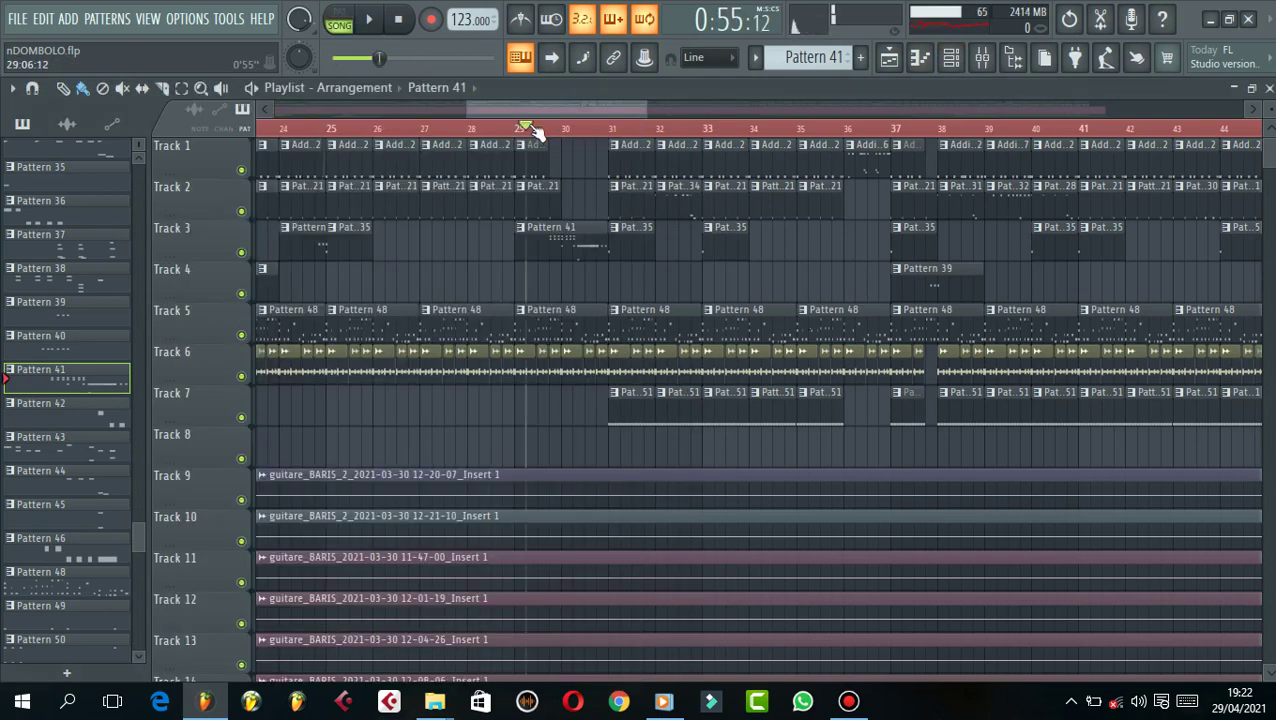
# - Loop the arrangement from bar 29 to bar 31 around Pattern 41 and play it
pyautogui.moveTo(519, 128); pyautogui.dragTo(612, 128)
pyautogui.press('space')
pyautogui.scroll(3, 585, 213)
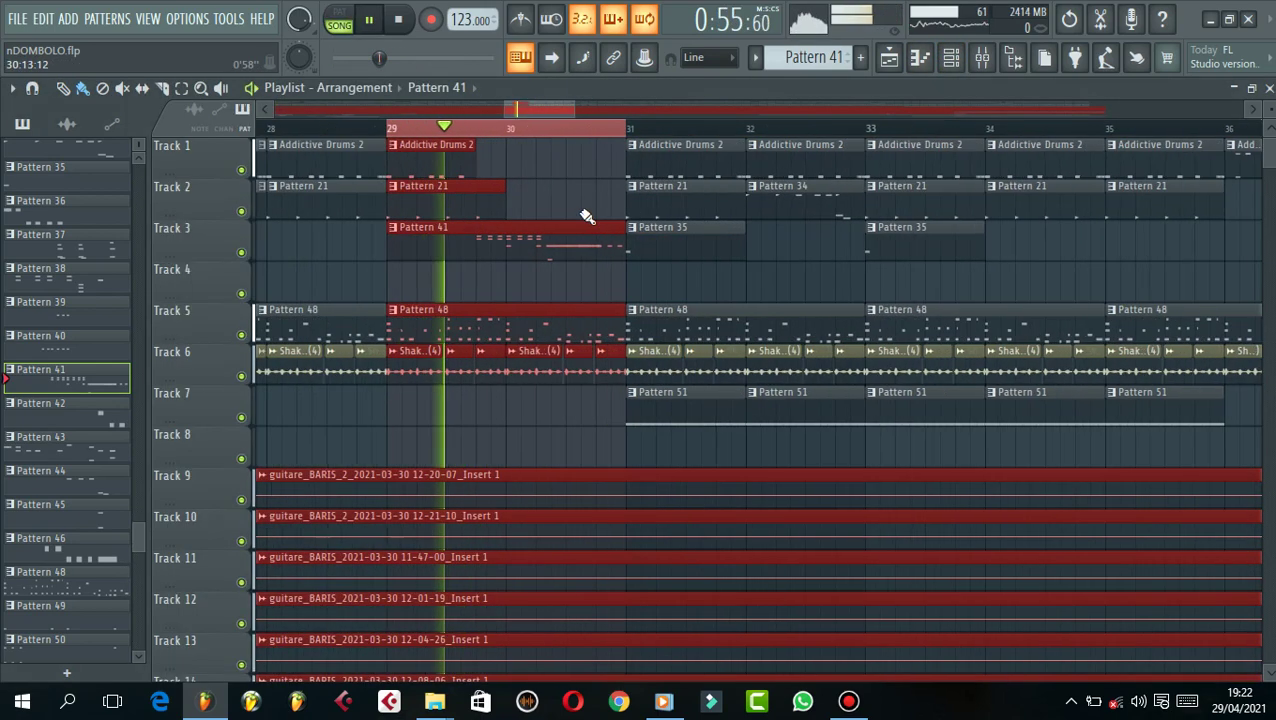
# - Show Pattern 41's KU Snare 9 notes in the piano roll and play the pattern alone from just before bar 2
pyautogui.doubleClick(584, 242)
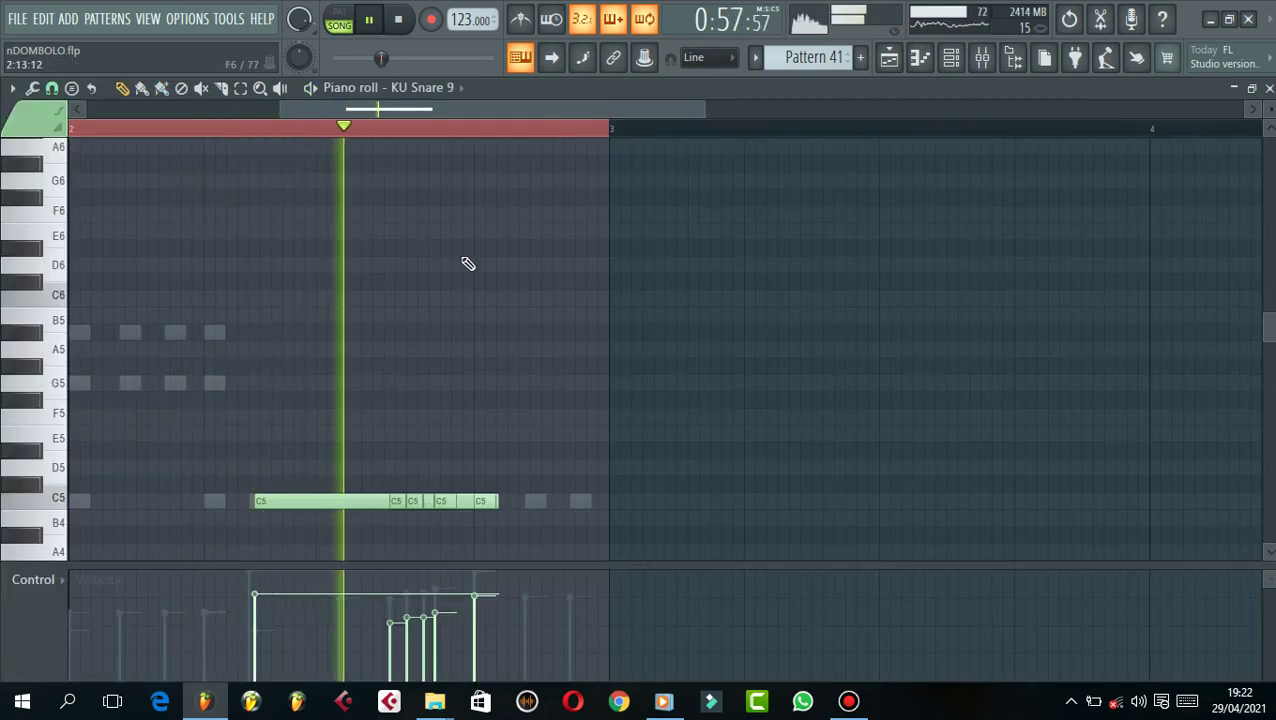
pyautogui.scroll(-2, 480, 270)
pyautogui.click(338, 18)
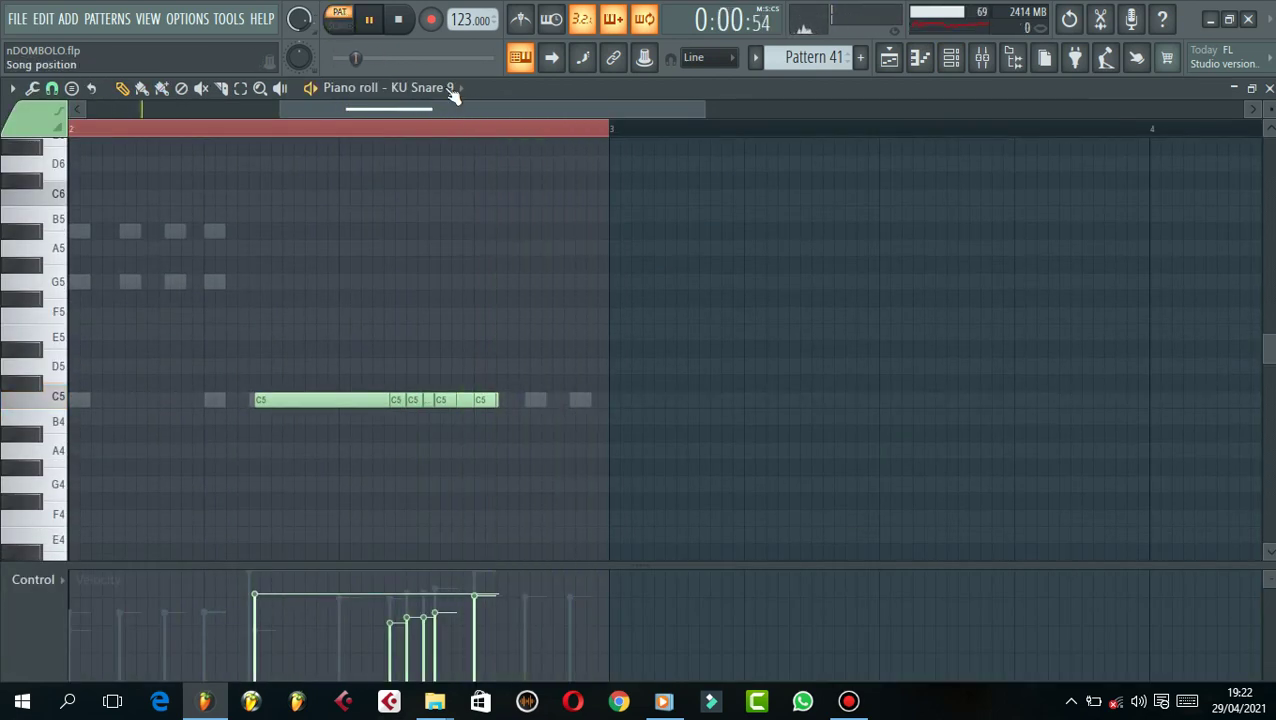
pyautogui.click(480, 130)
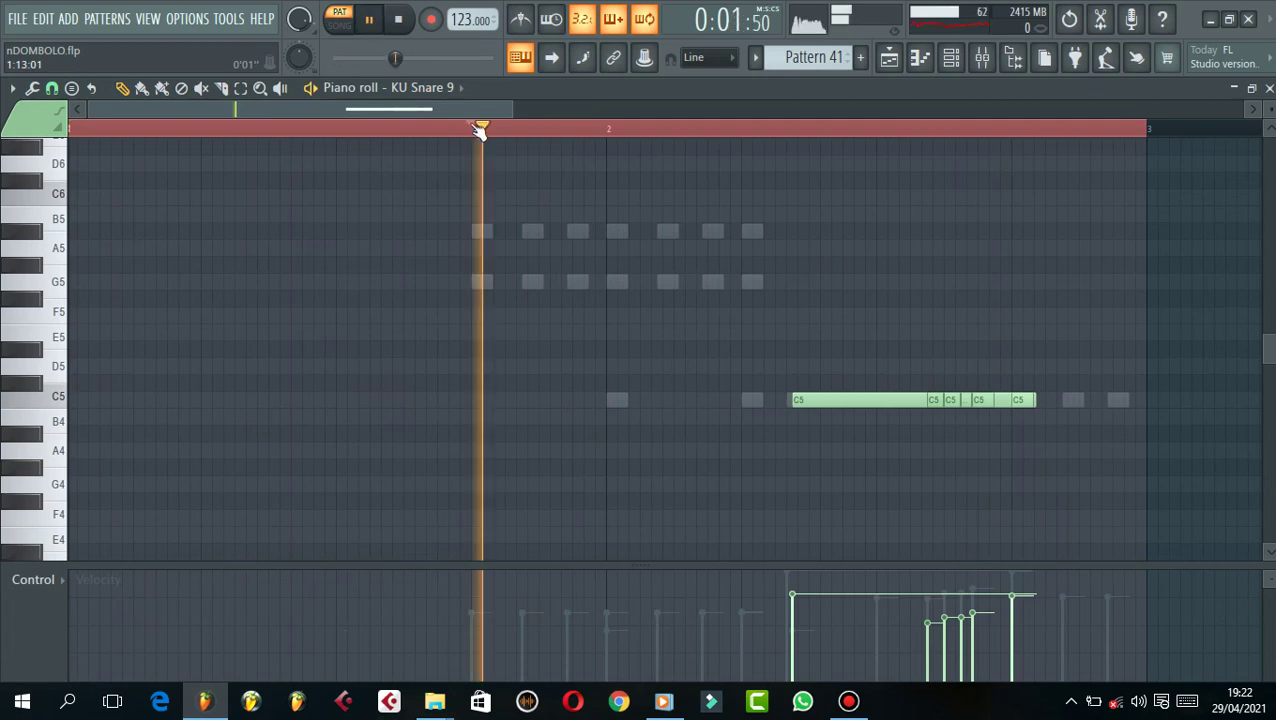
pyautogui.moveTo(476, 109); pyautogui.dragTo(561, 140)
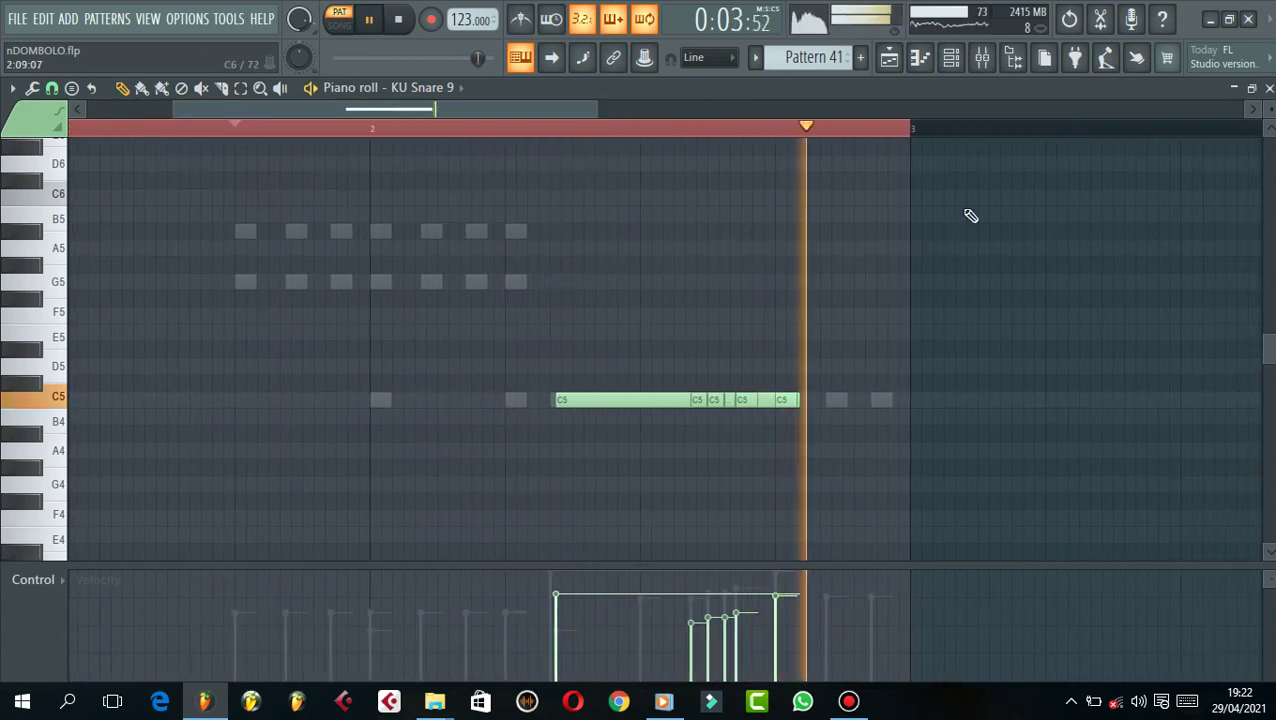
# - Audition Pattern 41 while viewing its tOM notes and its Kick (9) notes in the piano roll, and stop playback
pyautogui.click(951, 57)
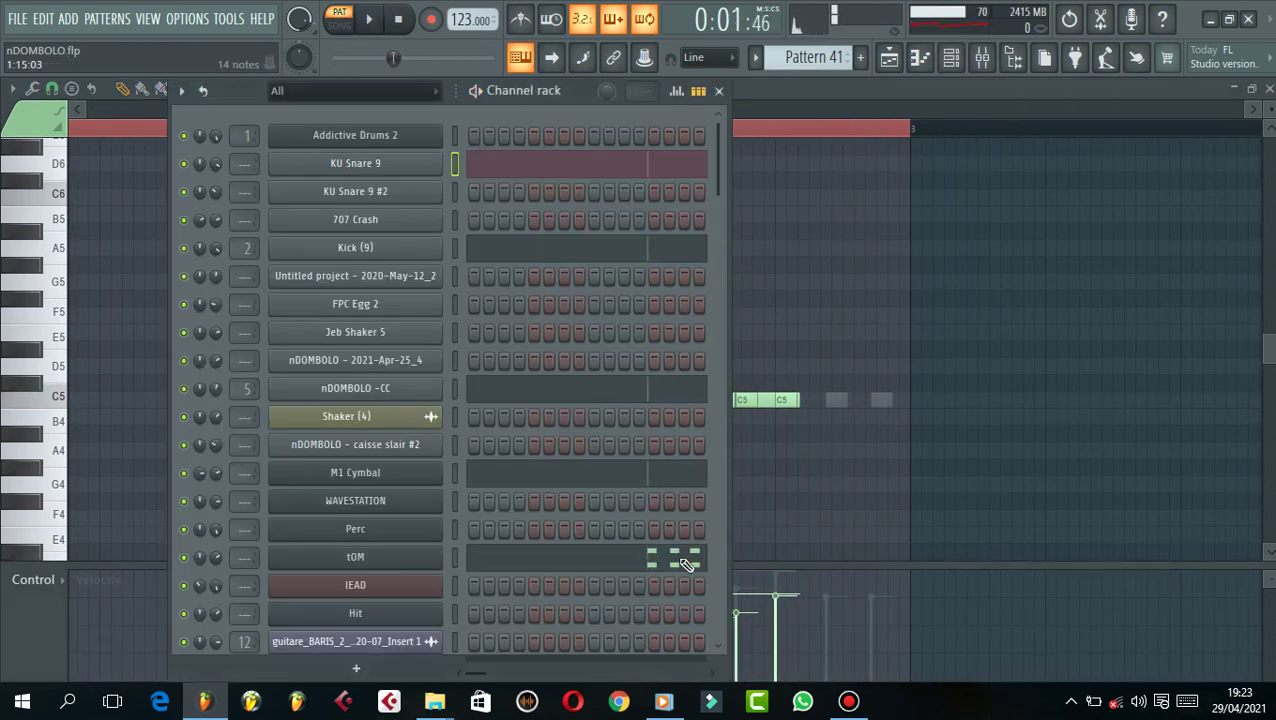
pyautogui.click(686, 563)
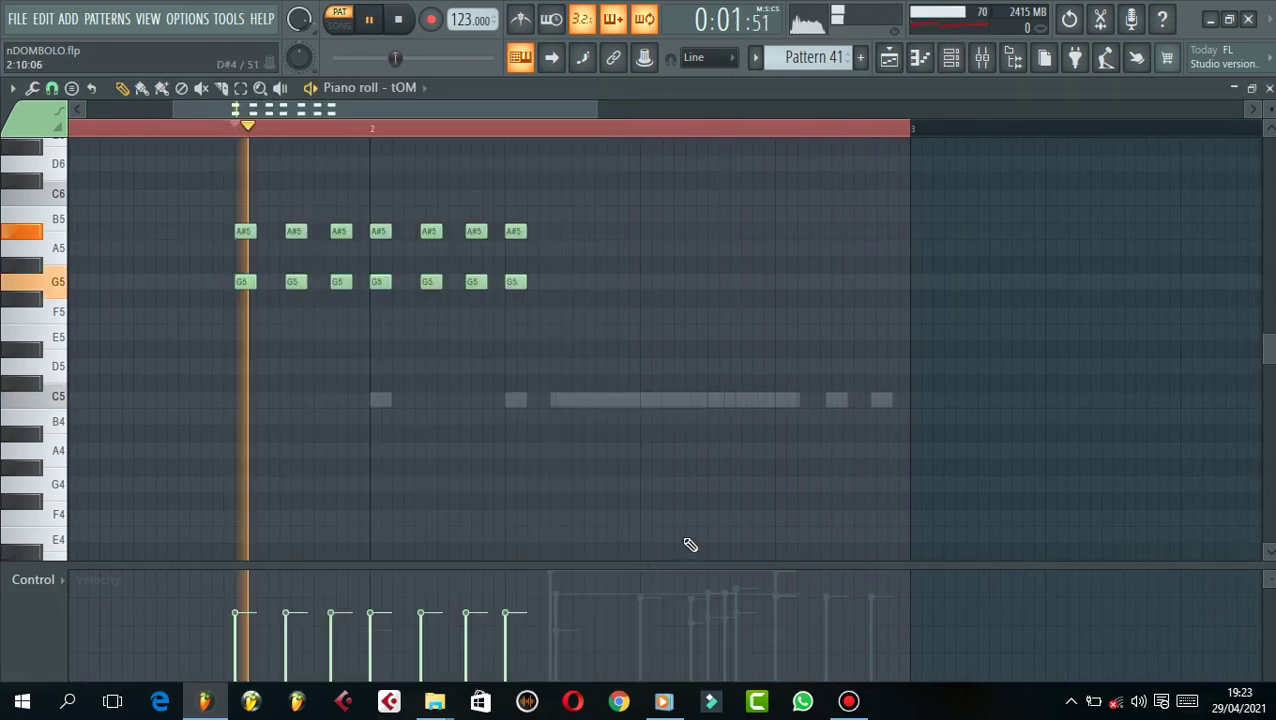
pyautogui.click(951, 58)
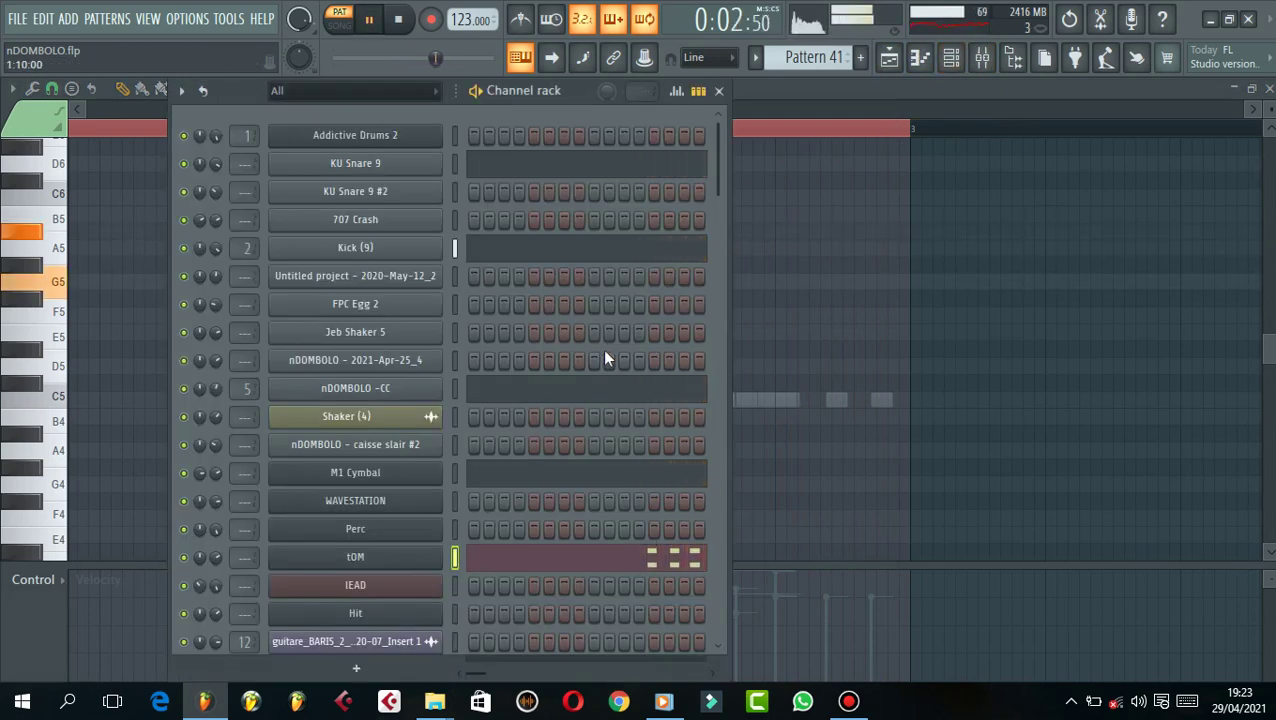
pyautogui.click(621, 250)
pyautogui.press('space')
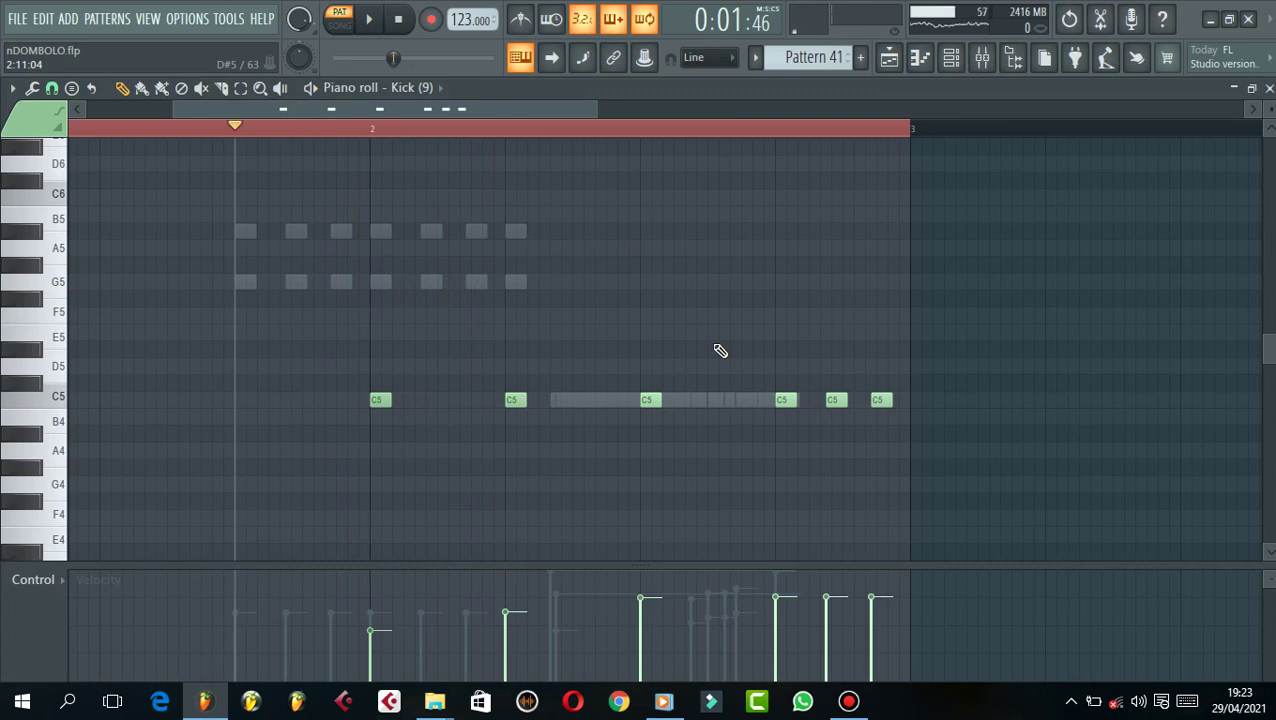
pyautogui.press('space')
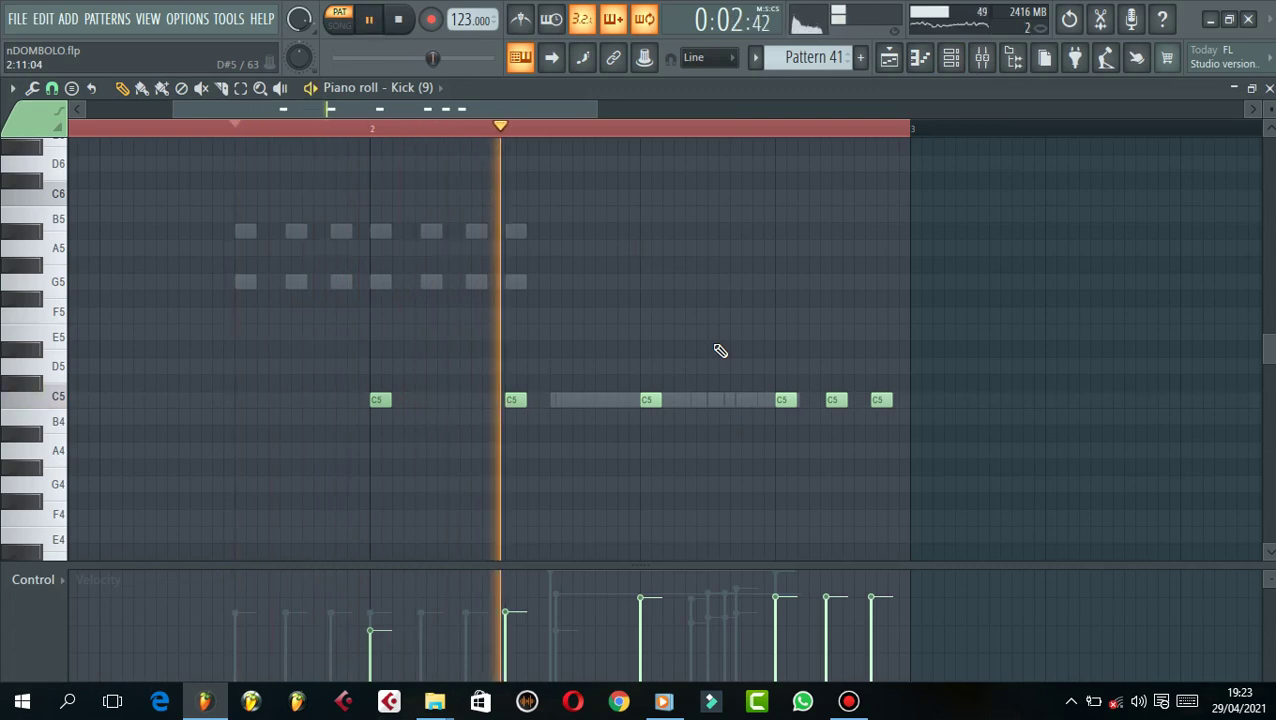
pyautogui.press('space')
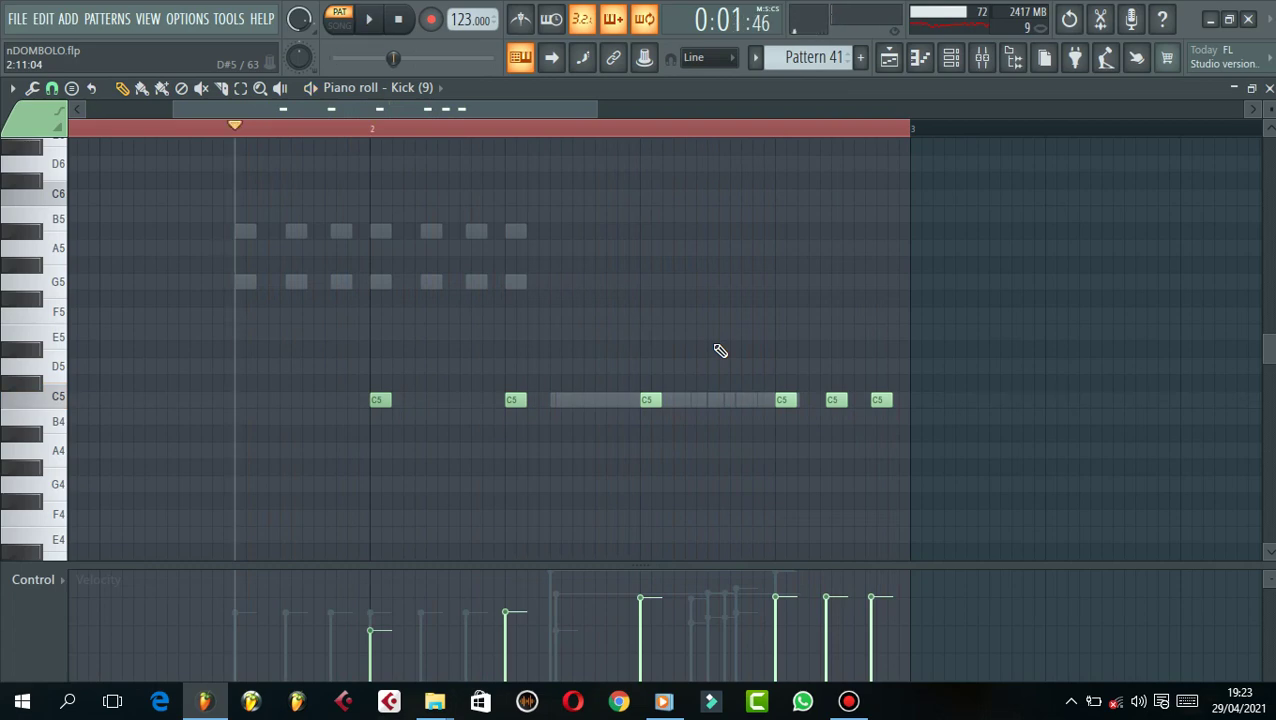
# - Return to the arrangement, clear the bar 29 to 31 loop, and play the song from bar 29 down to the guitar tracks
pyautogui.click(887, 60)
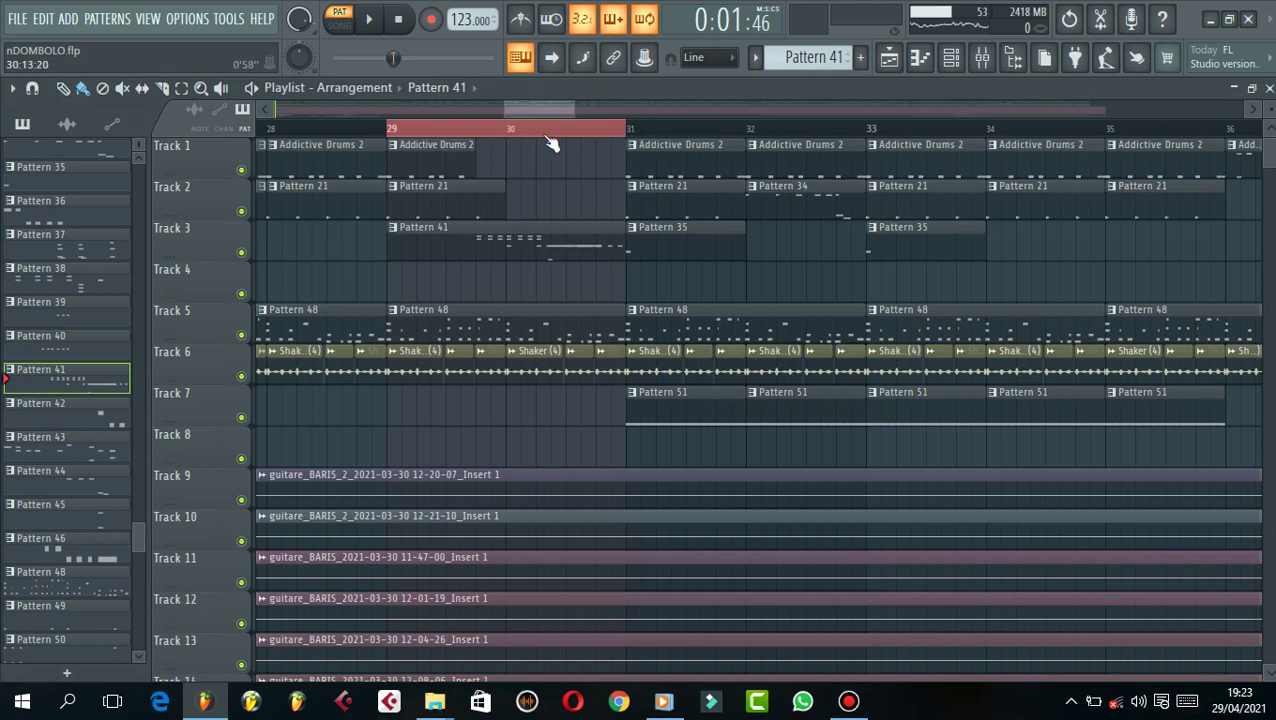
pyautogui.click(390, 127)
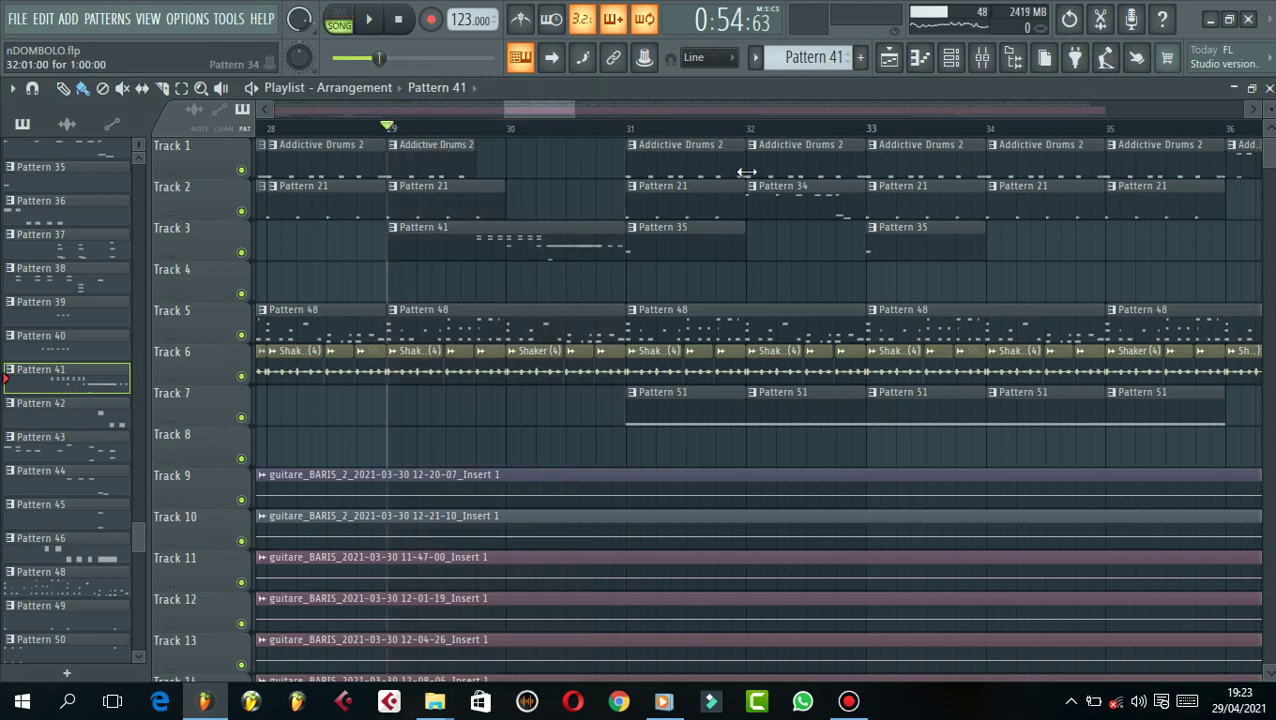
pyautogui.press('space')
pyautogui.scroll(-3, 660, 110)
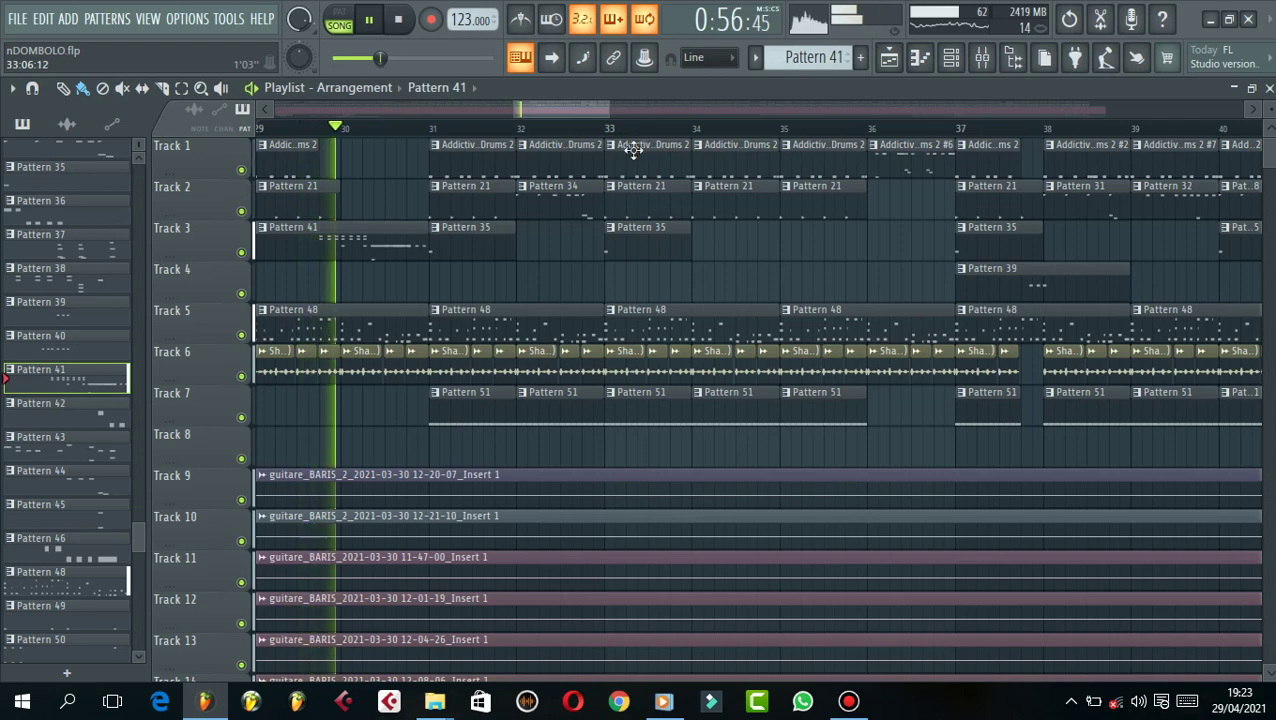
pyautogui.scroll(-3, 600, 250)
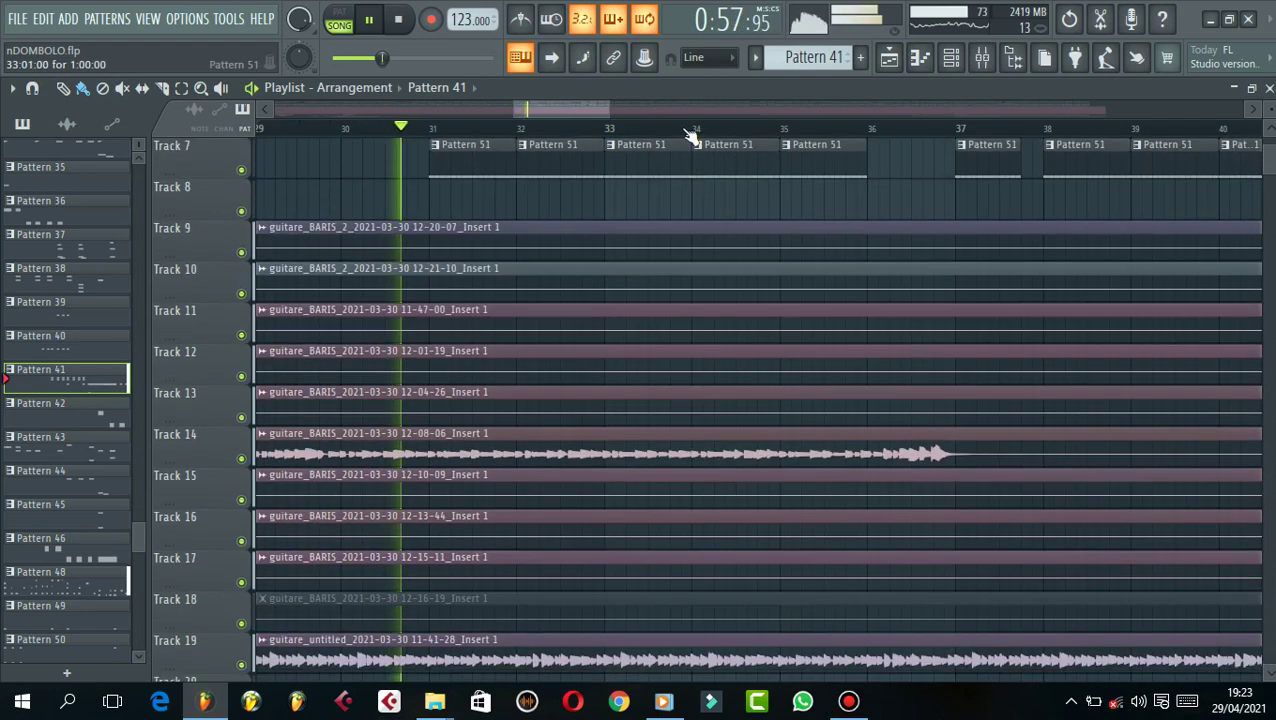
# - Adjust the channel volumes of nDOMBOLO - caisse slair #2 and KU Snare 9 #2 used in Pattern 51, and stop playback
pyautogui.click(585, 163)
pyautogui.click(951, 57)
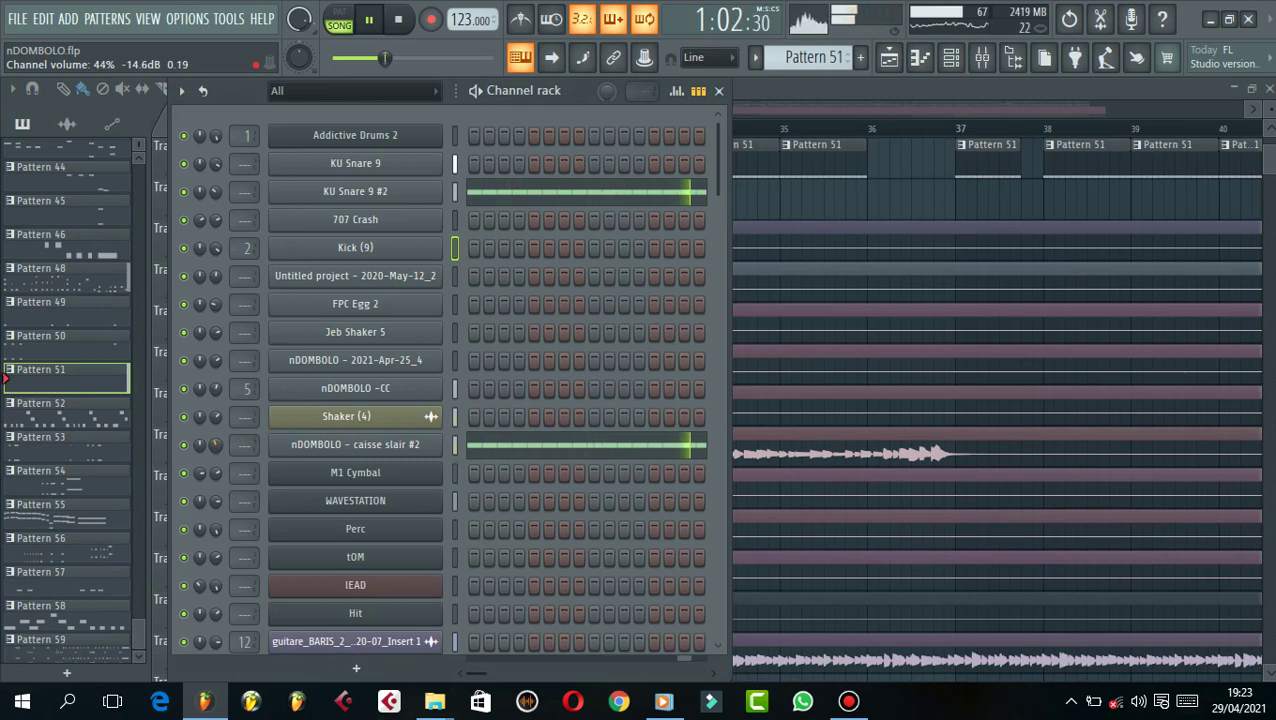
pyautogui.moveTo(216, 445); pyautogui.dragTo(216, 435)
pyautogui.moveTo(215, 193); pyautogui.dragTo(215, 183)
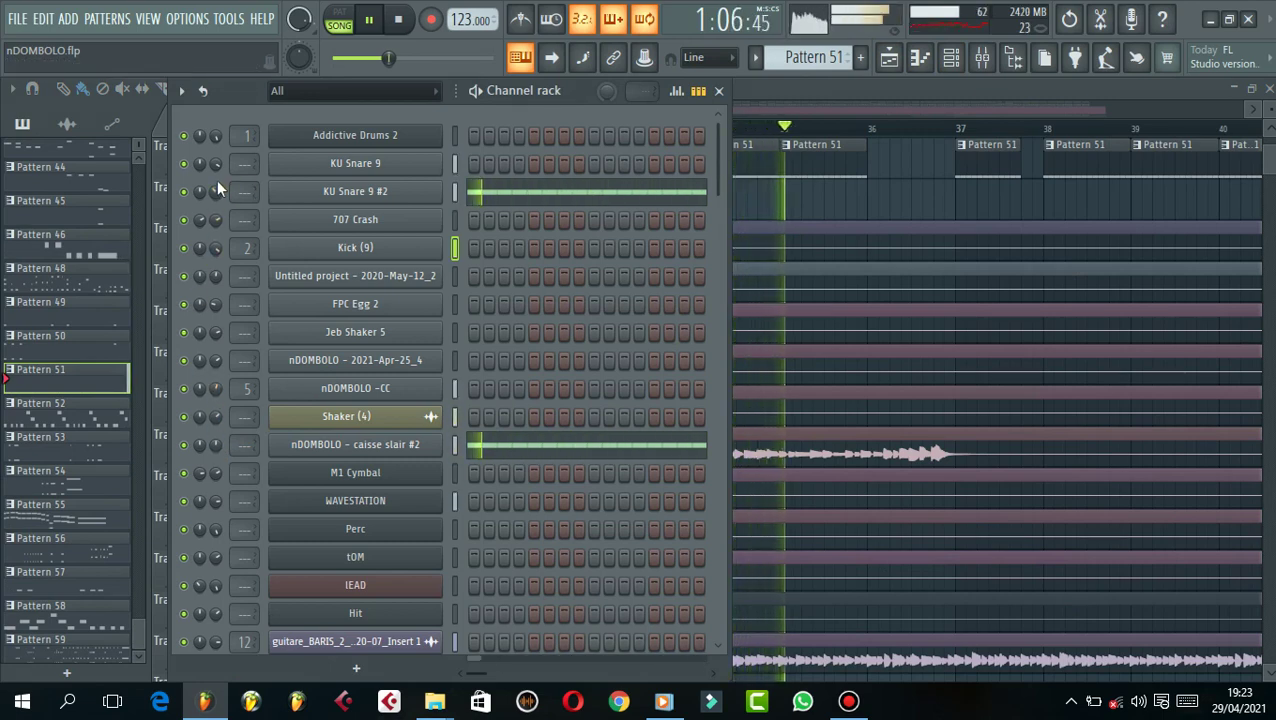
pyautogui.rightClick(928, 208)
pyautogui.press('space')
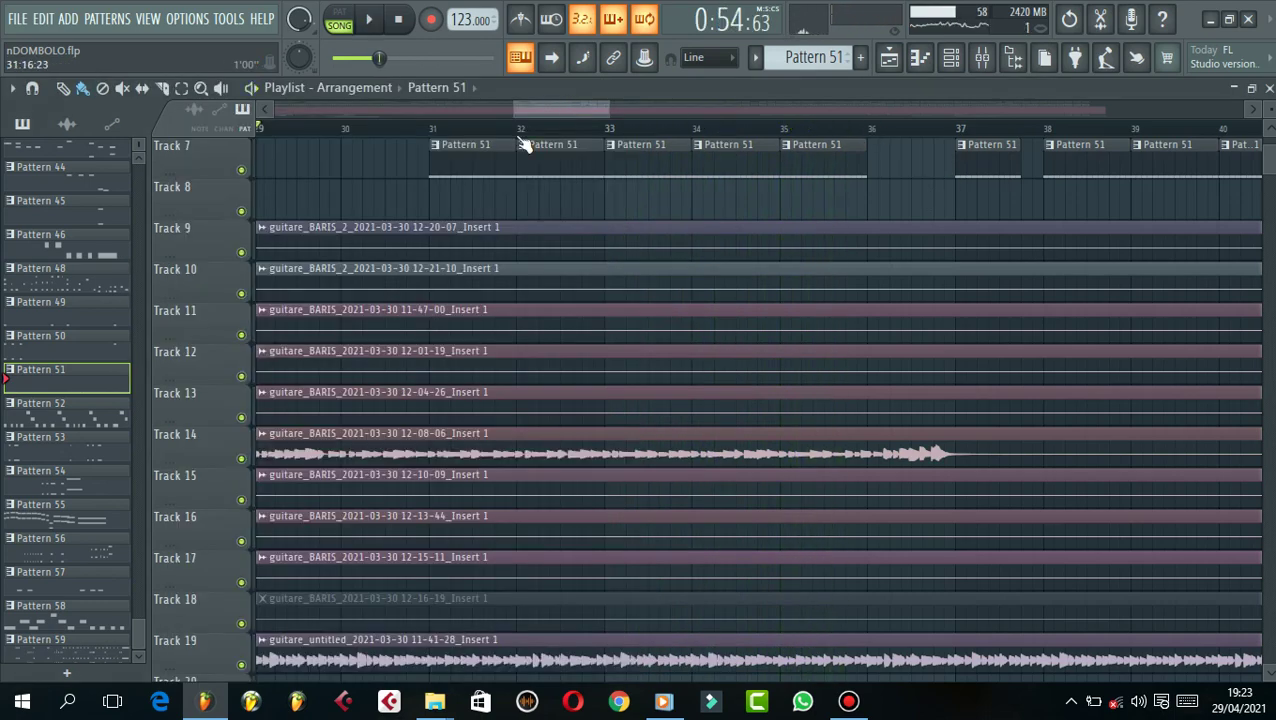
# - Solo Track 1, audition its Addictive Drums part twice from around bar 27, and restore all tracks
pyautogui.moveTo(552, 110); pyautogui.dragTo(487, 108)
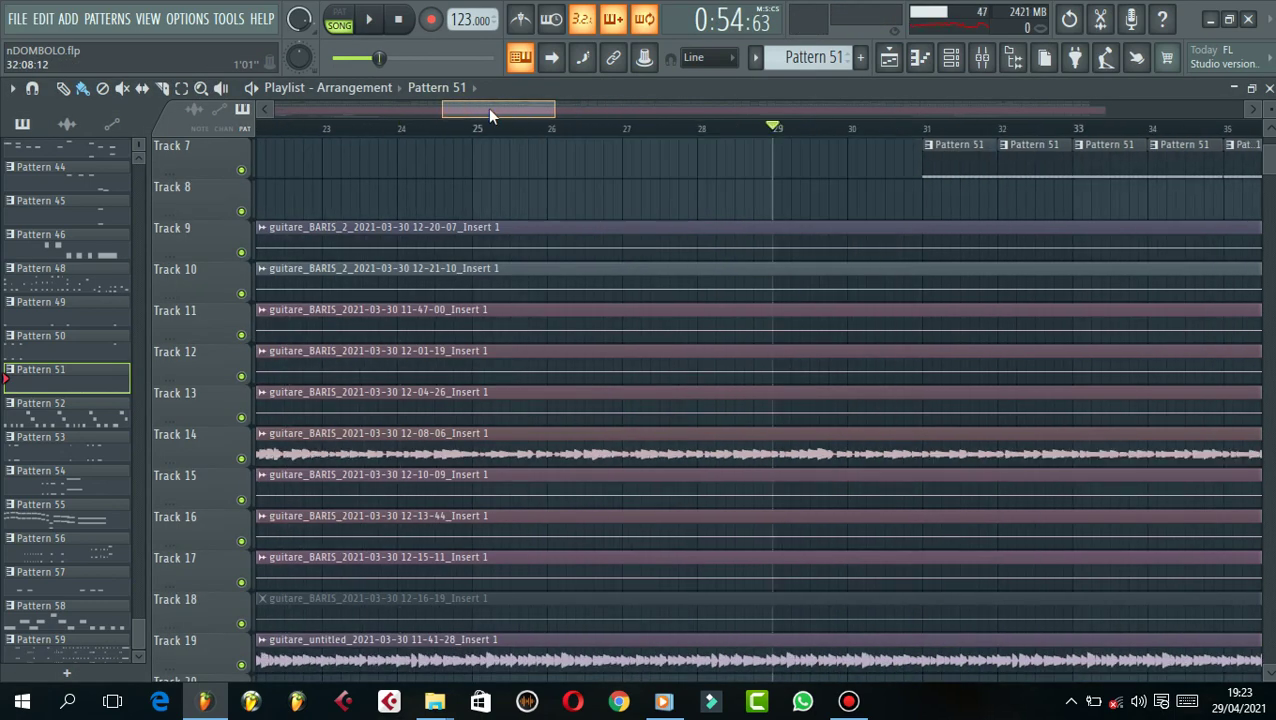
pyautogui.scroll(3, 807, 185)
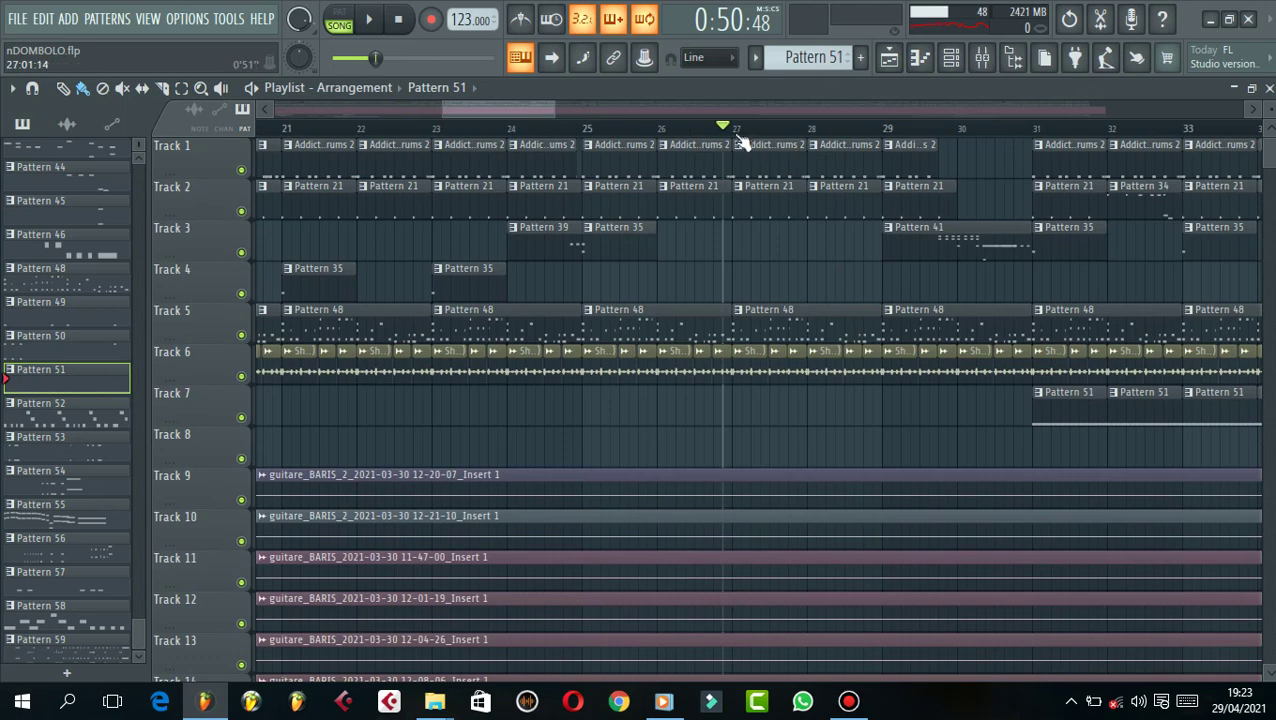
pyautogui.rightClick(241, 170)
pyautogui.press('space')
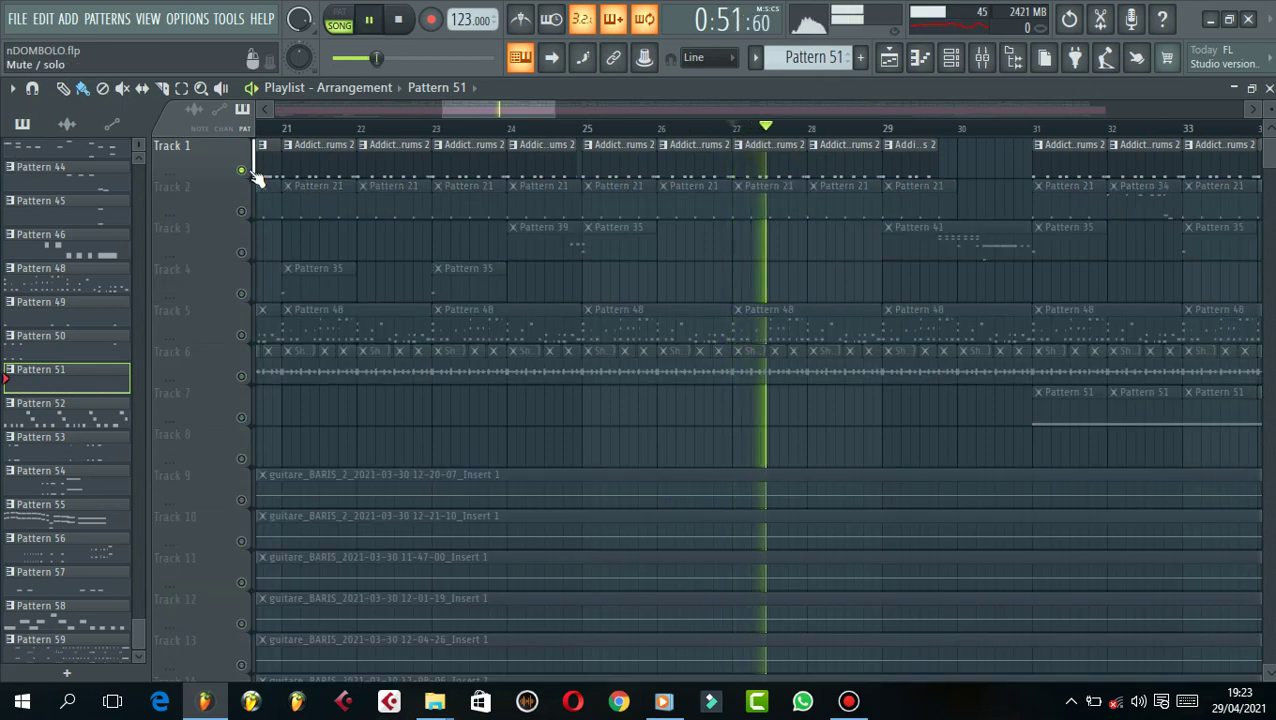
pyautogui.press('space')
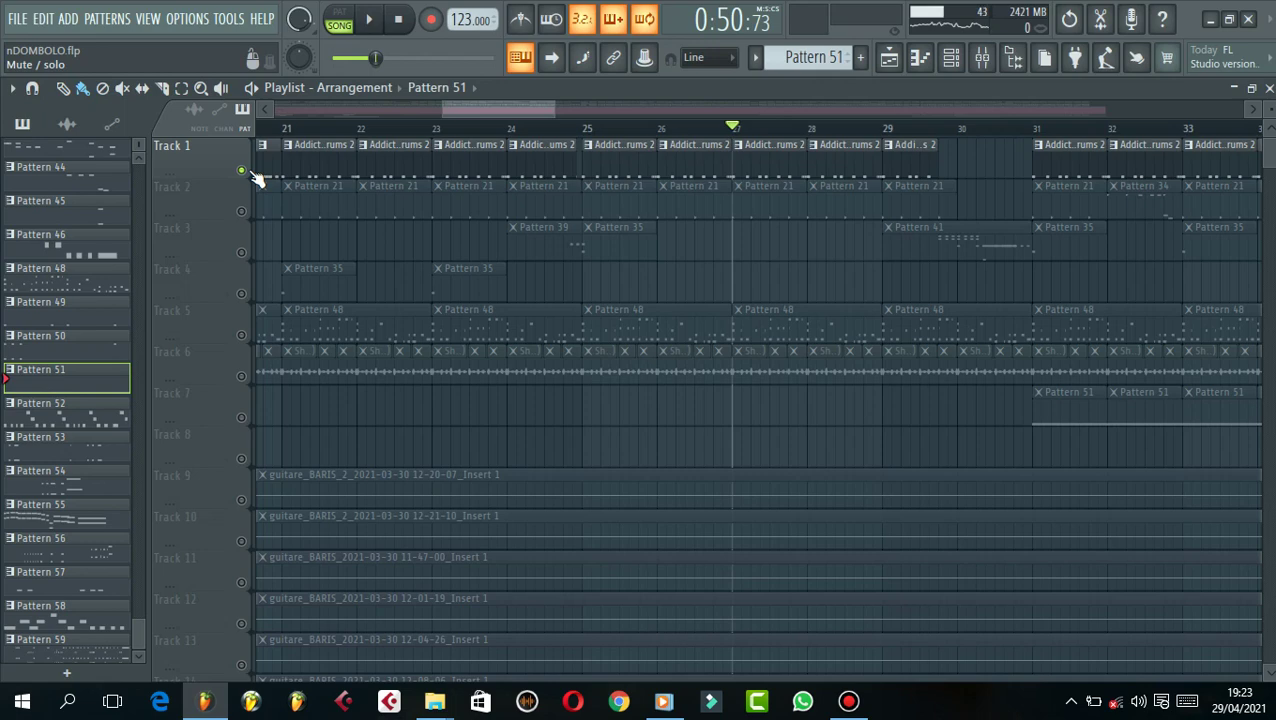
pyautogui.press('space')
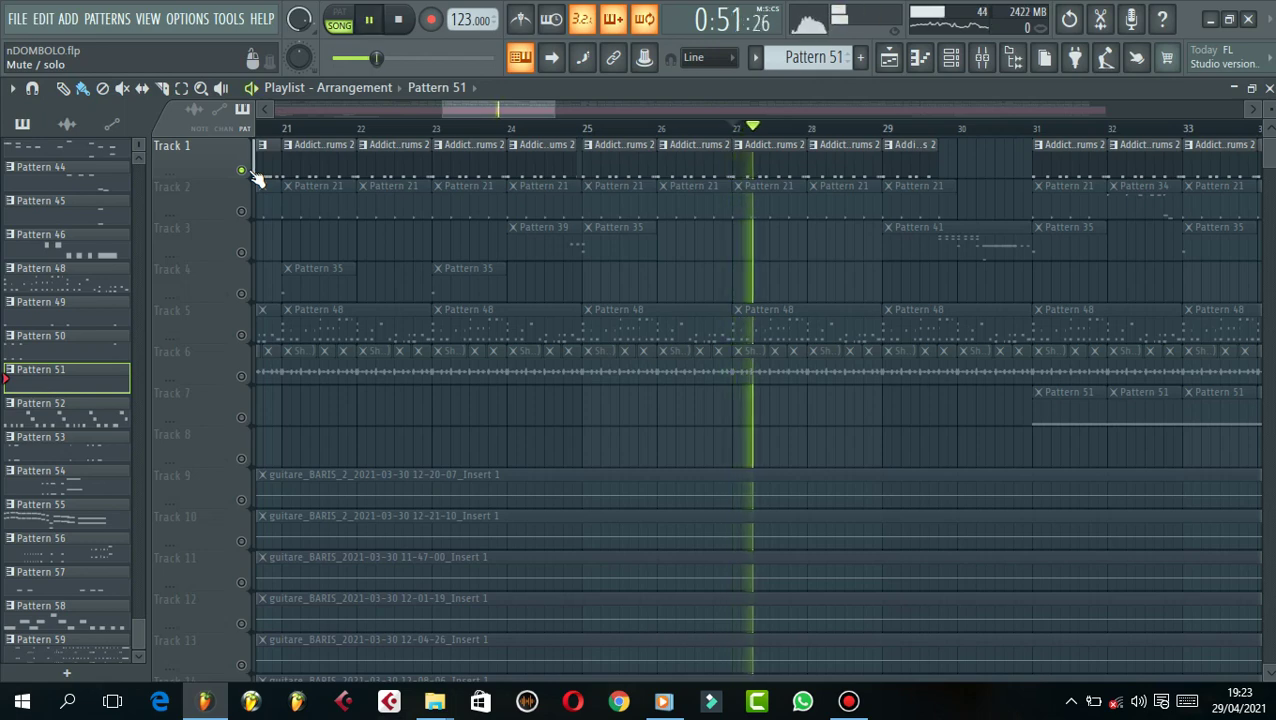
pyautogui.press('space')
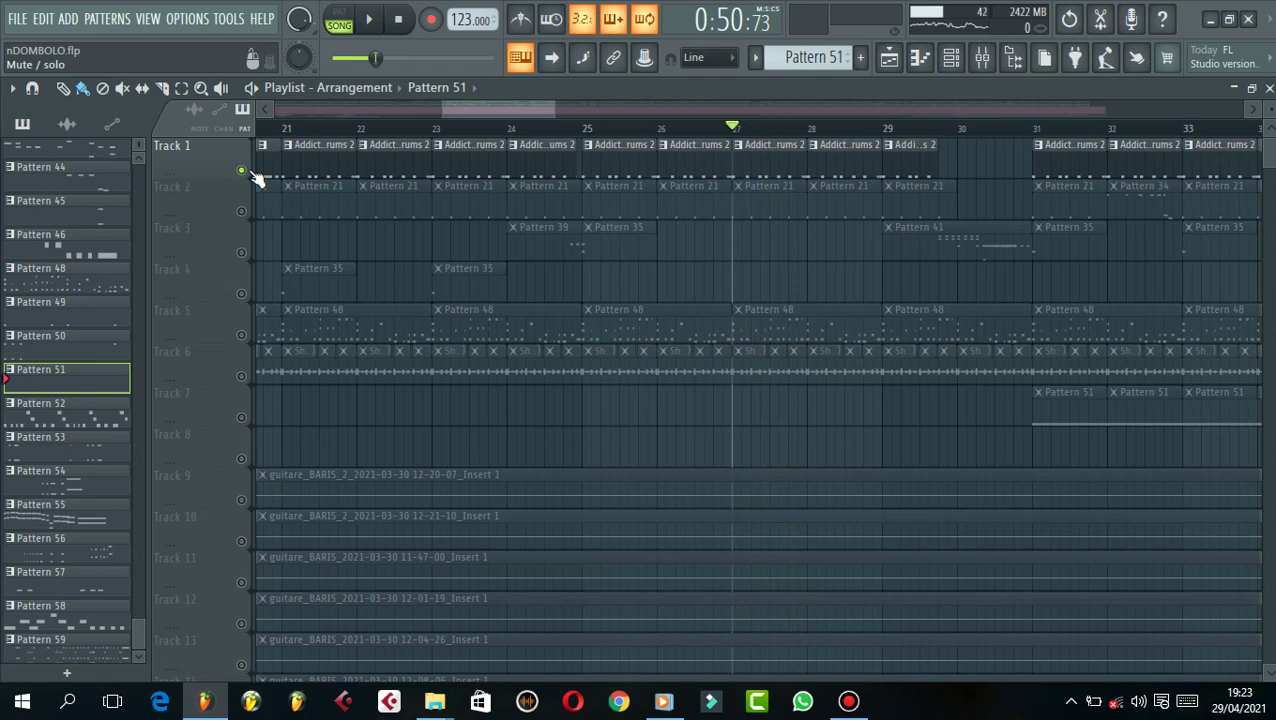
pyautogui.rightClick(252, 173)
# - Isolate Tracks 1, 2 and 7 and play them together from bar 31
pyautogui.moveTo(538, 113); pyautogui.dragTo(593, 118)
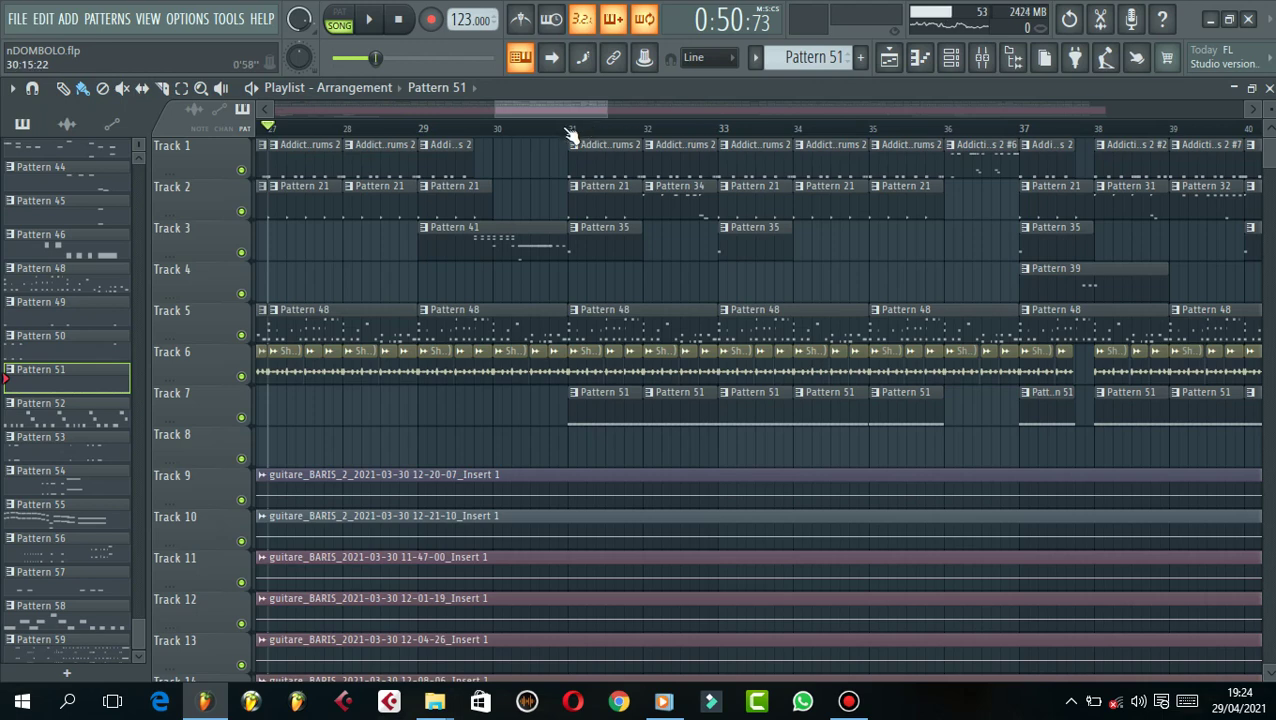
pyautogui.press('space')
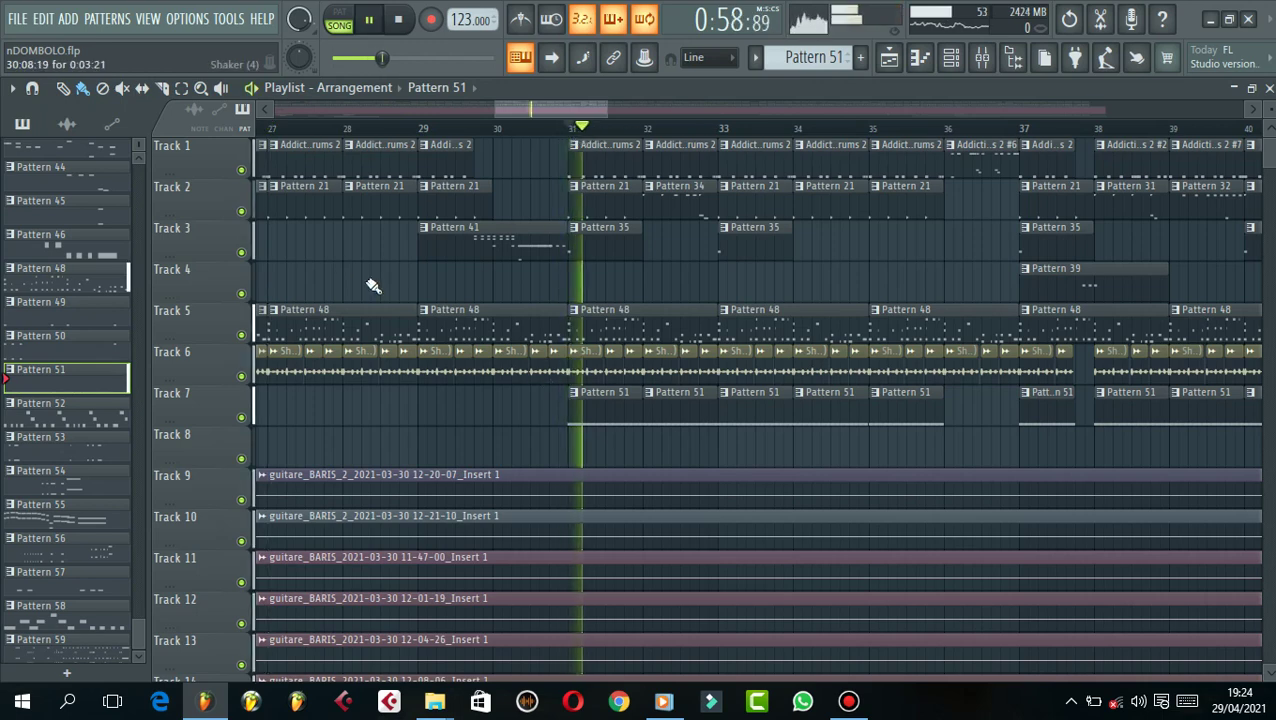
pyautogui.press('space')
pyautogui.rightClick(241, 170)
pyautogui.click(242, 211)
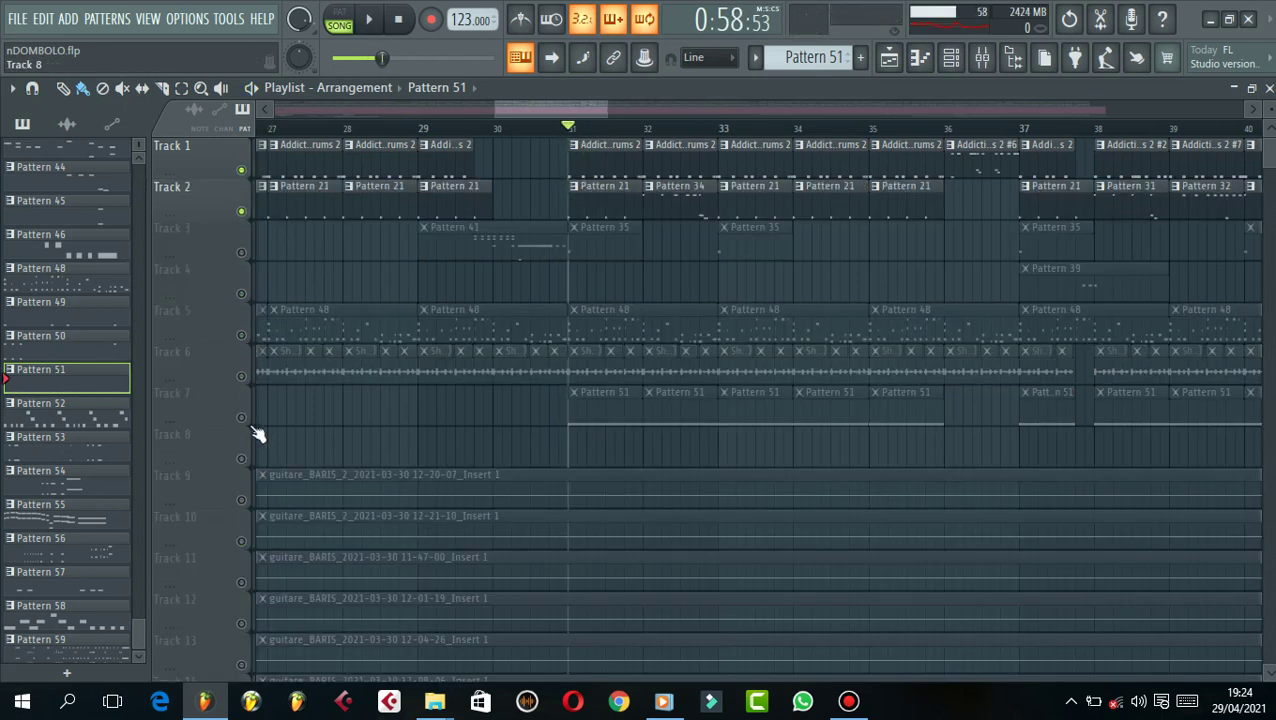
pyautogui.click(243, 418)
pyautogui.press('space')
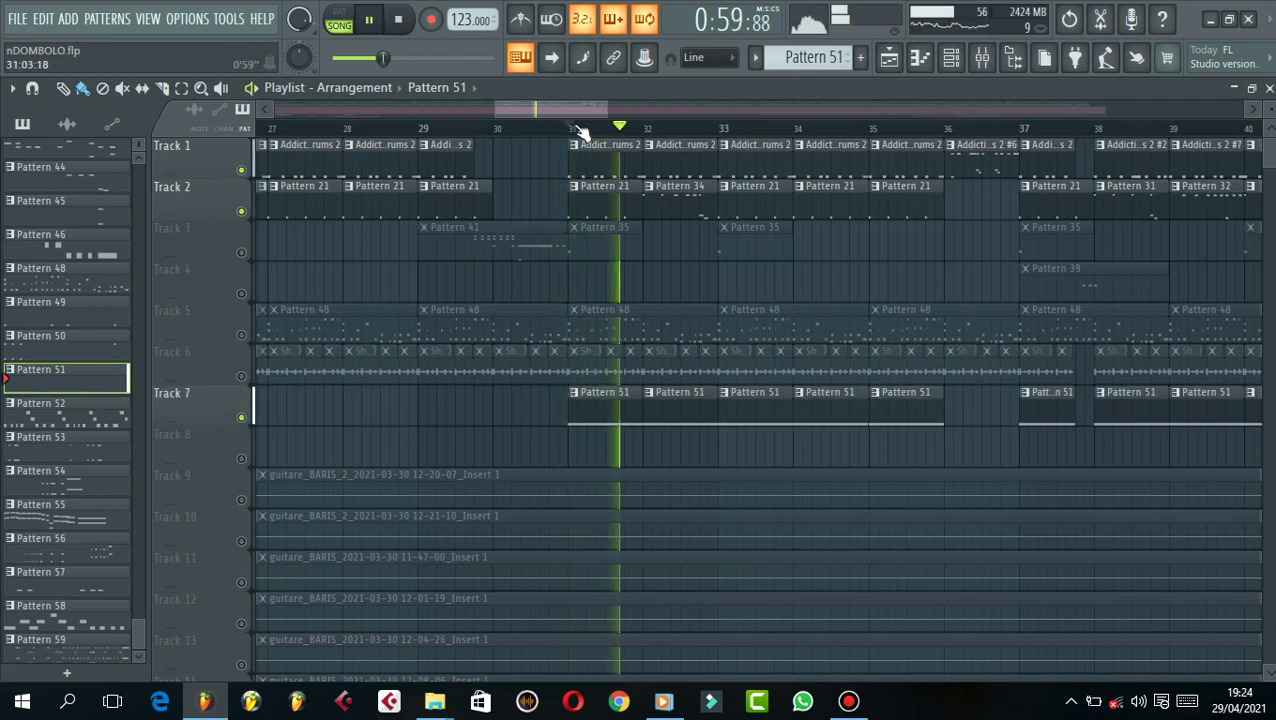
# - Loop bar 31 on the isolated drum tracks, extend the loop back to start at bar 28, and play it
pyautogui.moveTo(580, 133); pyautogui.dragTo(649, 135)
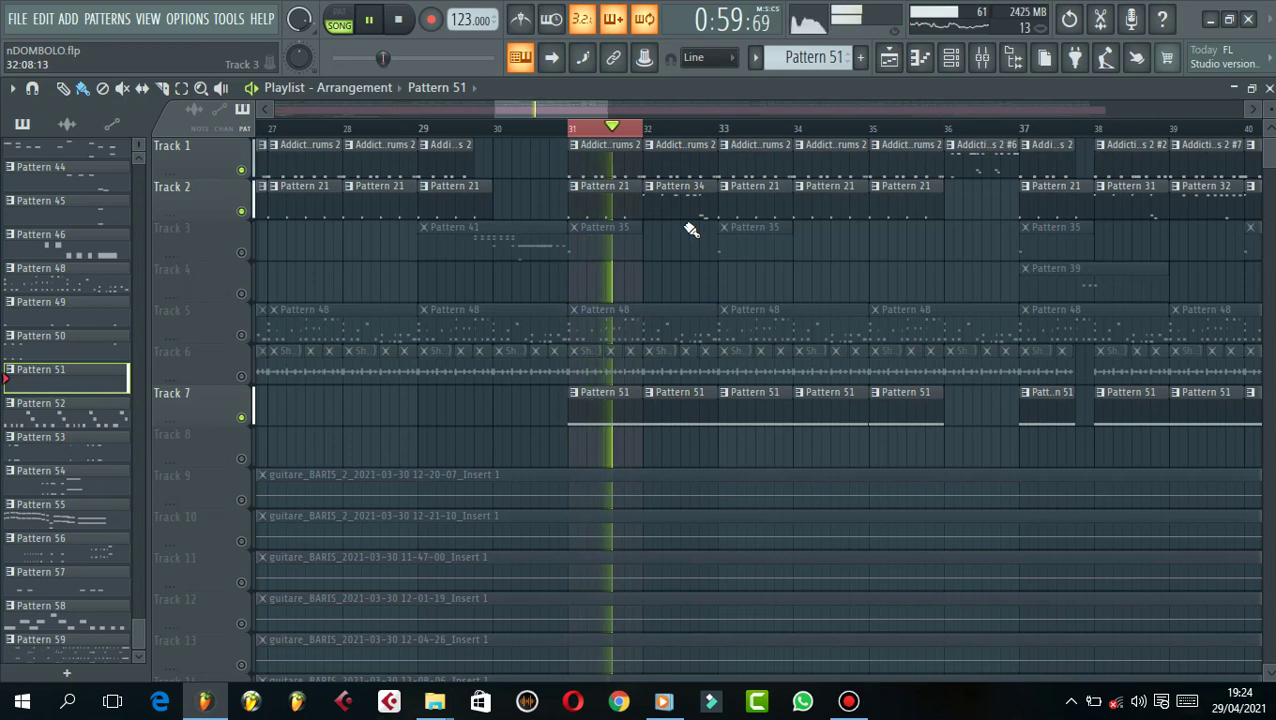
pyautogui.press('space')
pyautogui.moveTo(595, 113); pyautogui.dragTo(583, 112)
pyautogui.keyDown('shift'); pyautogui.click(445, 133); pyautogui.keyUp('shift')
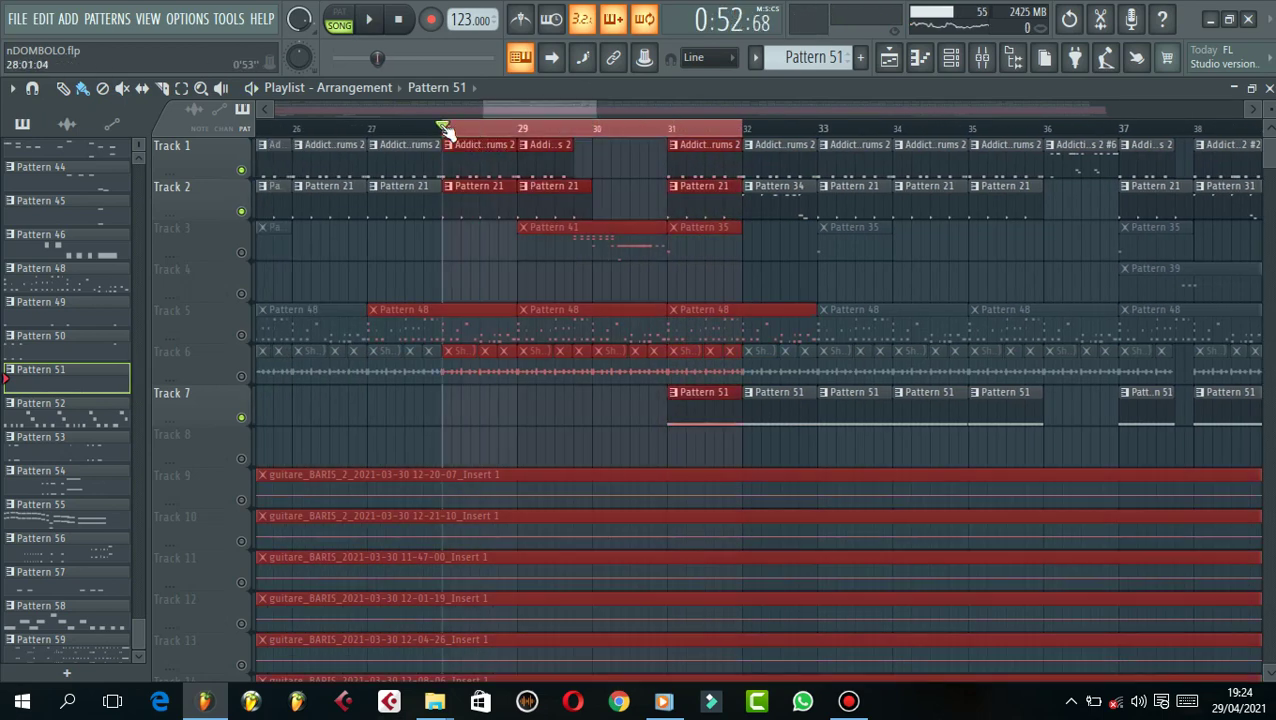
pyautogui.press('space')
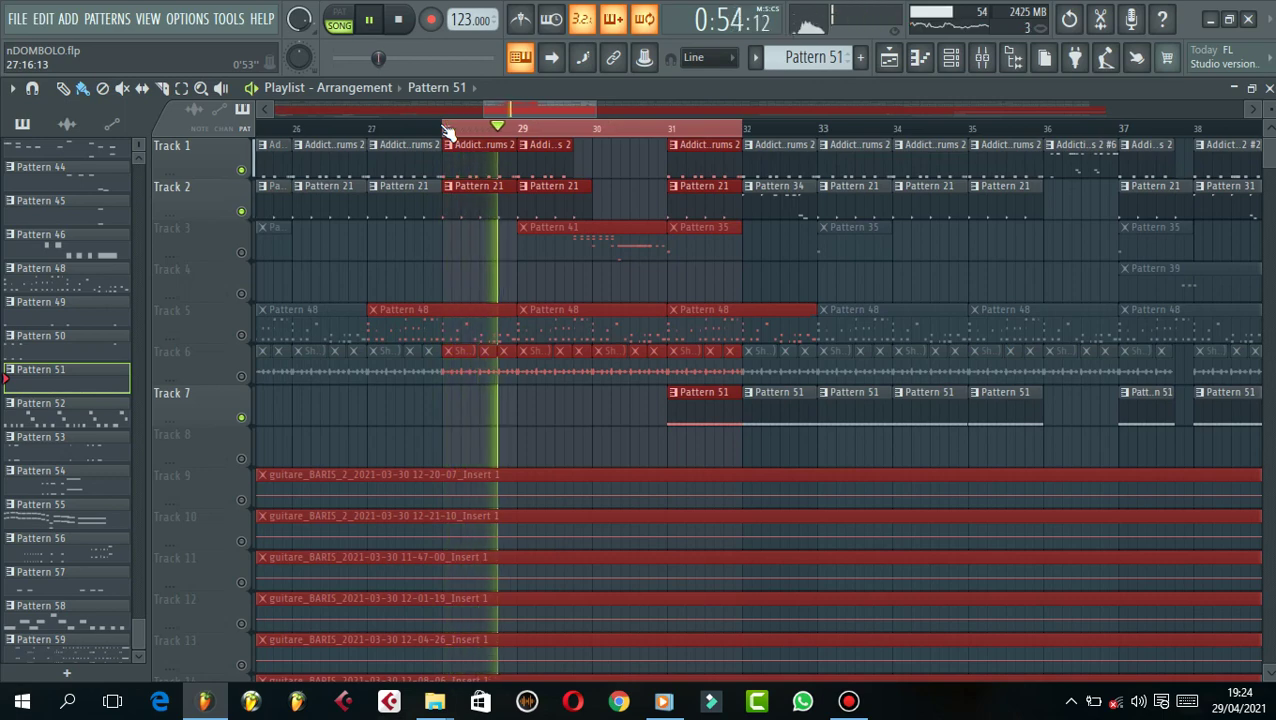
# - Stop the looped playback and restore all muted playlist tracks
pyautogui.press('space')
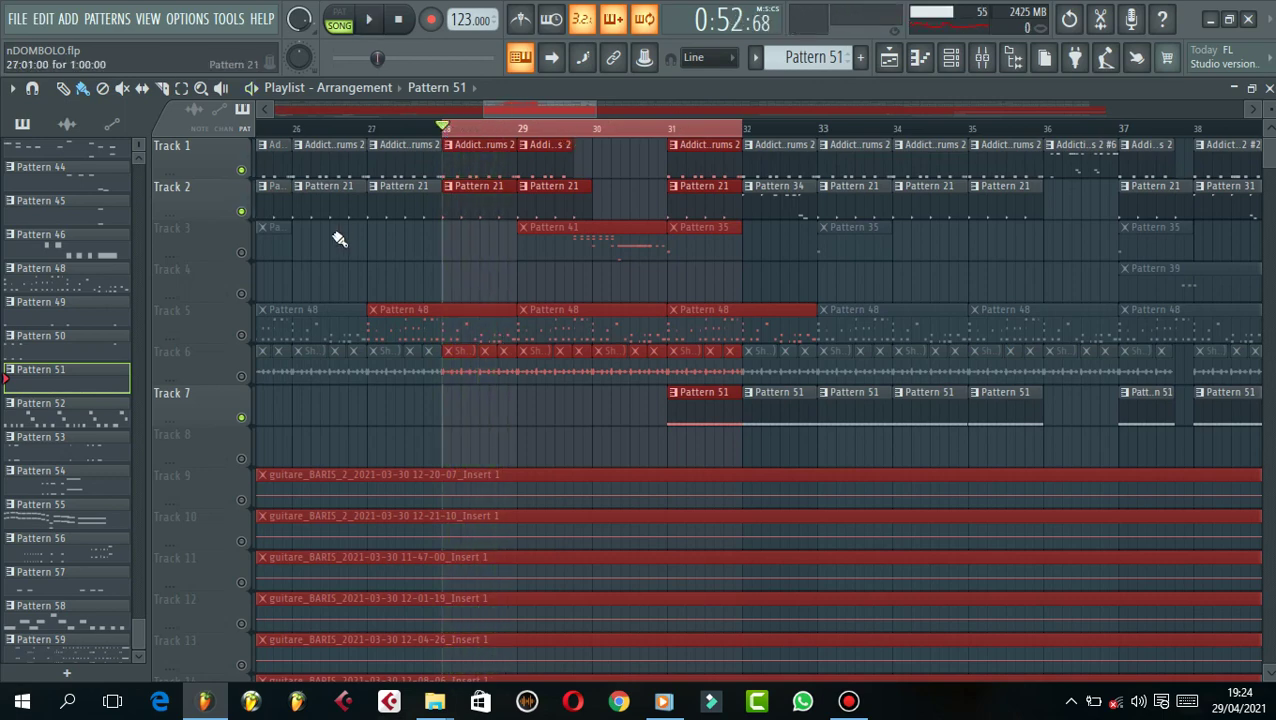
pyautogui.rightClick(243, 212)
pyautogui.rightClick(243, 212)
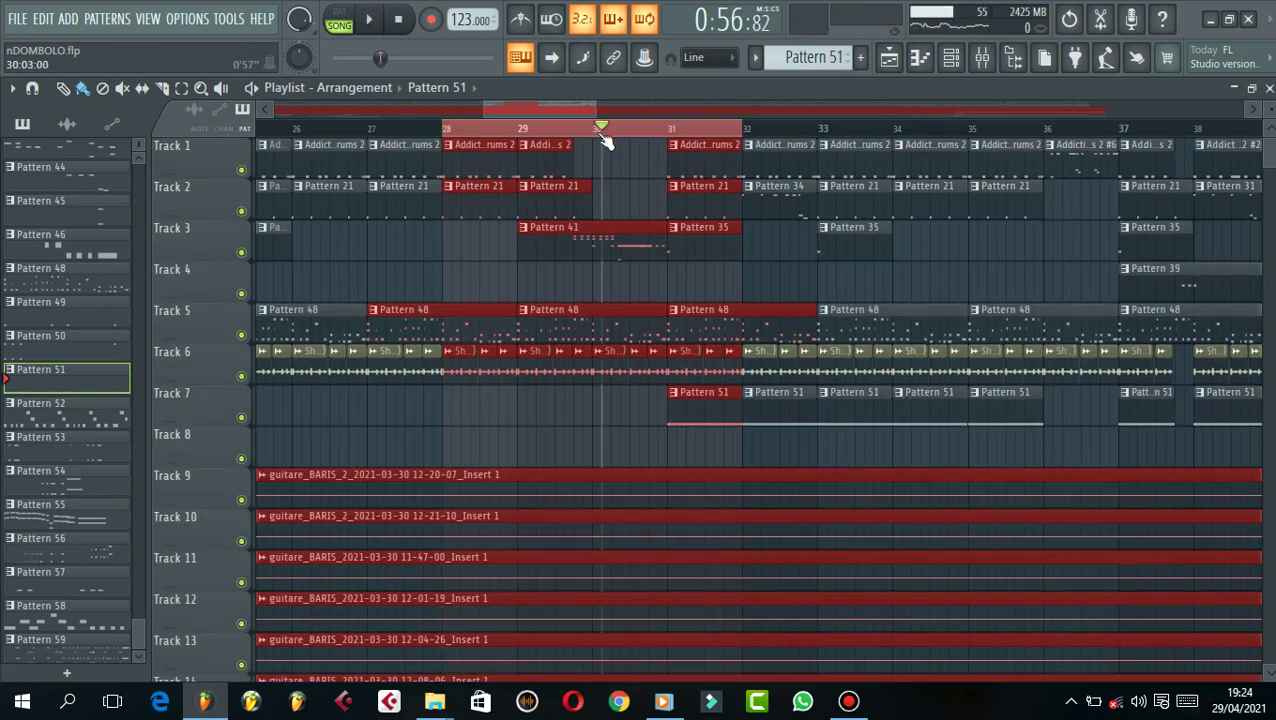
# - Clear the loop selection over bars 28 to 31, play the full mix from about bar 30, and look over the guitar tracks
pyautogui.click(603, 140)
pyautogui.press('space')
pyautogui.press('space')
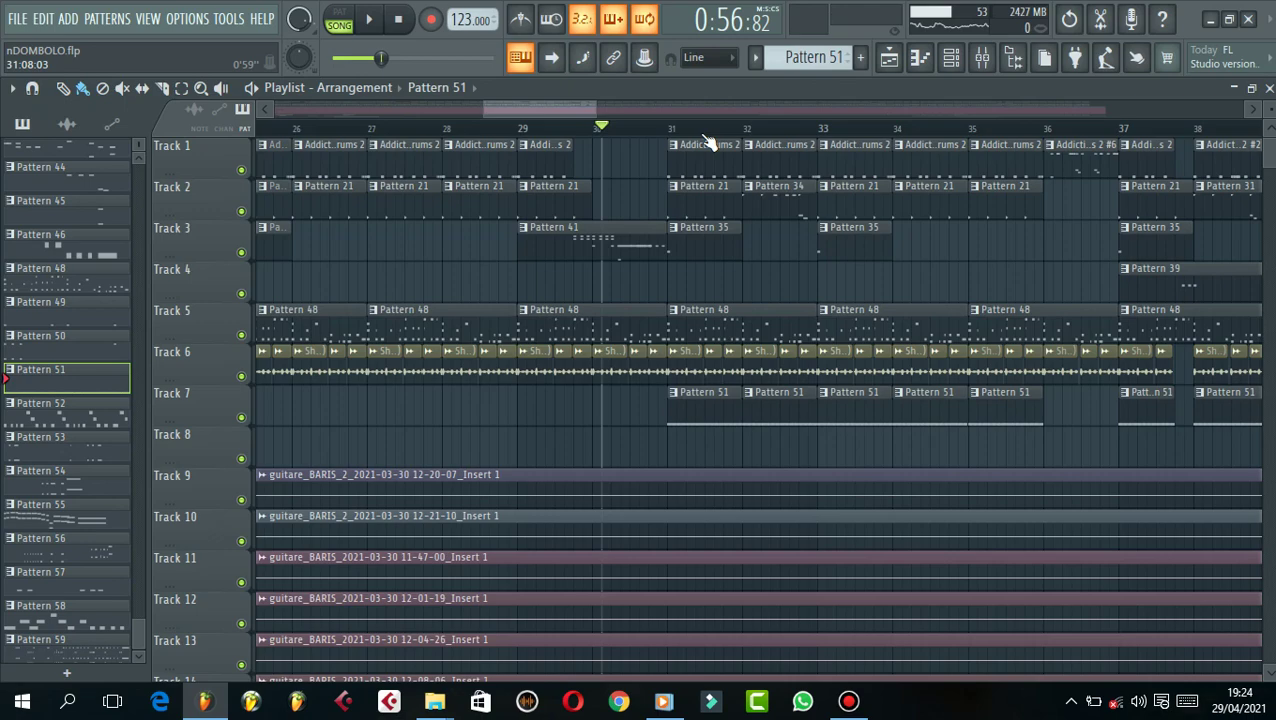
pyautogui.press('space')
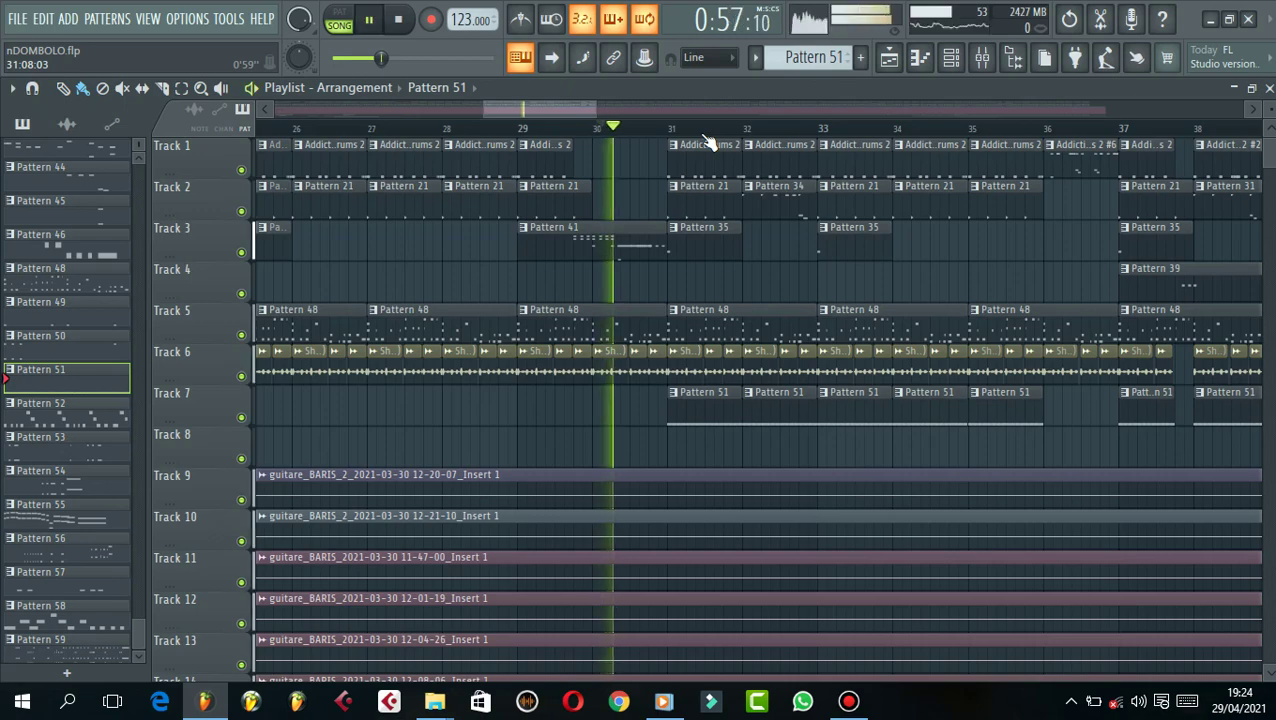
pyautogui.scroll(-6, 706, 140)
pyautogui.scroll(-1, 766, 125)
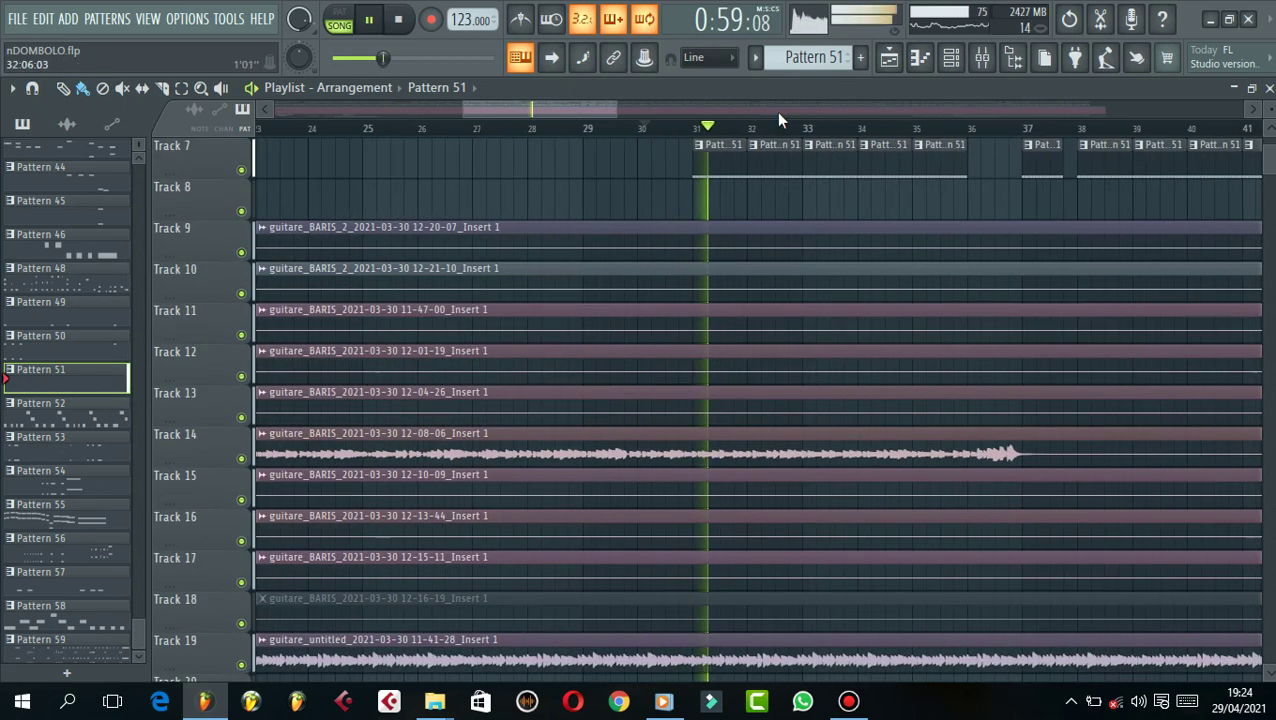
pyautogui.scroll(-4, 778, 113)
pyautogui.scroll(1, 778, 113)
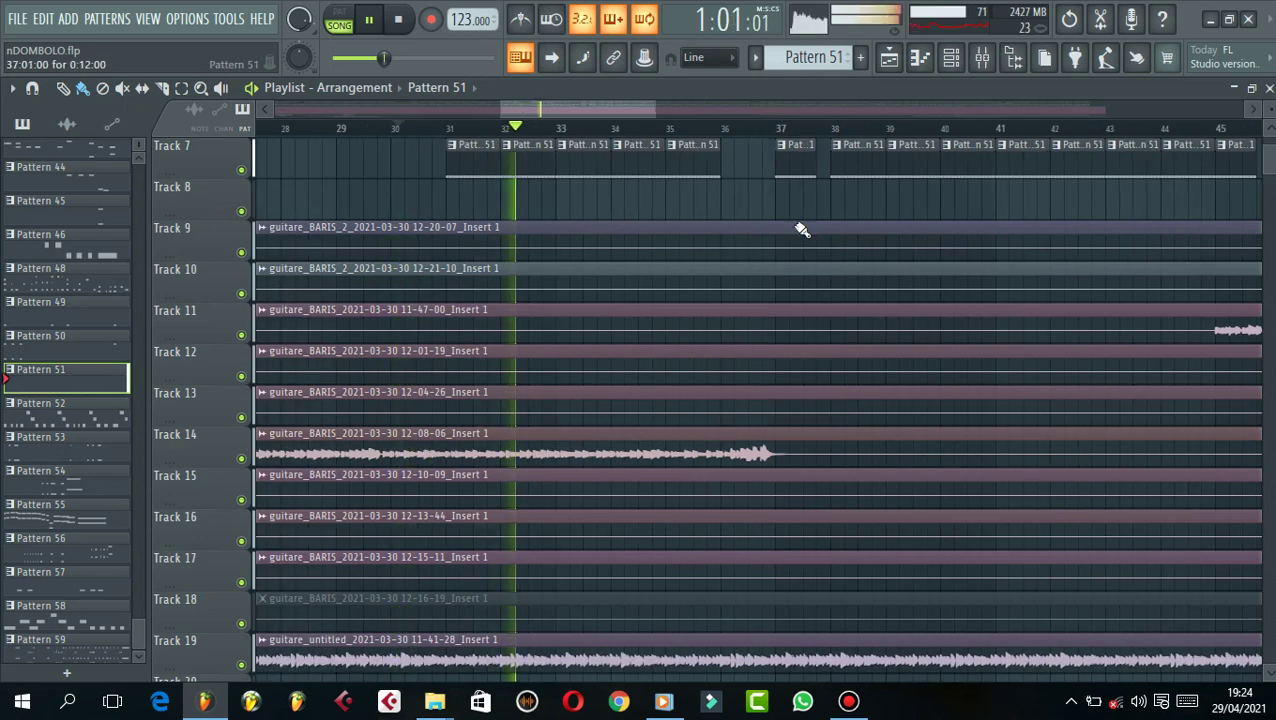
pyautogui.scroll(6, 800, 225)
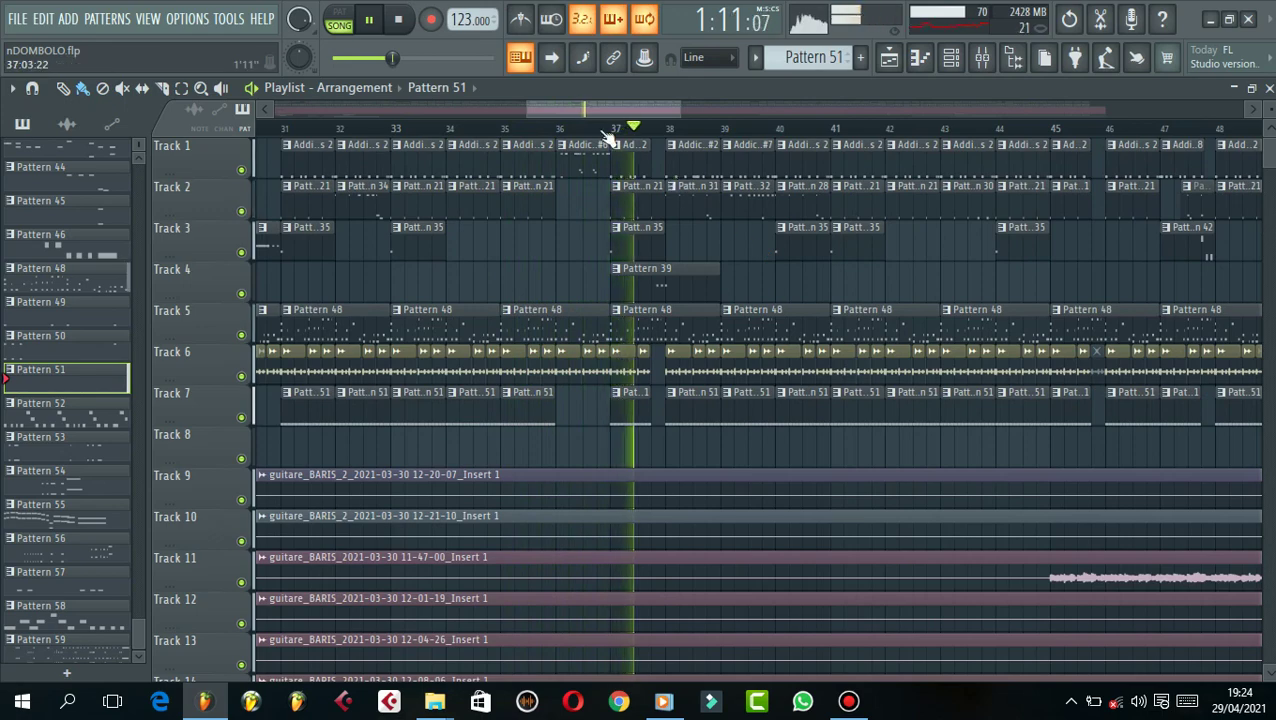
# - Select the Addictive Drums 2 #6 pattern at bar 36, switch to pattern mode, and open its M1 Cymbal notes in the piano roll
pyautogui.click(588, 160)
pyautogui.press('space')
pyautogui.click(340, 19)
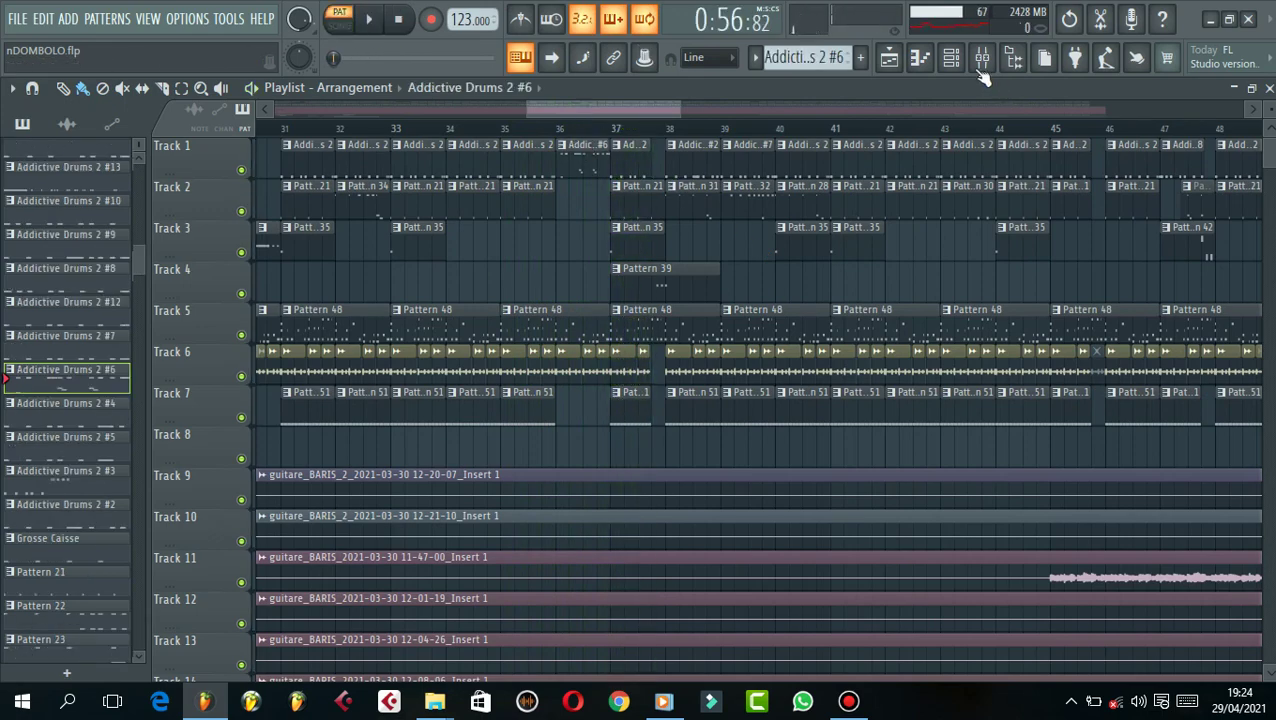
pyautogui.click(951, 57)
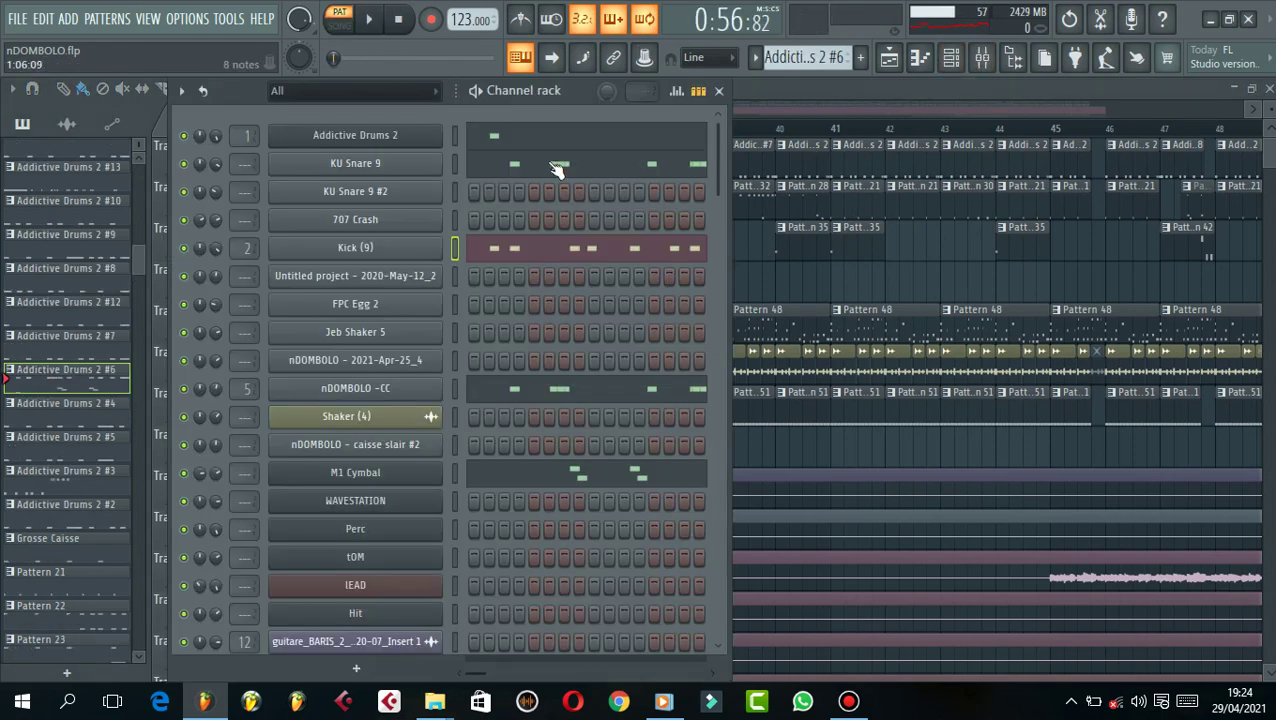
pyautogui.click(566, 476)
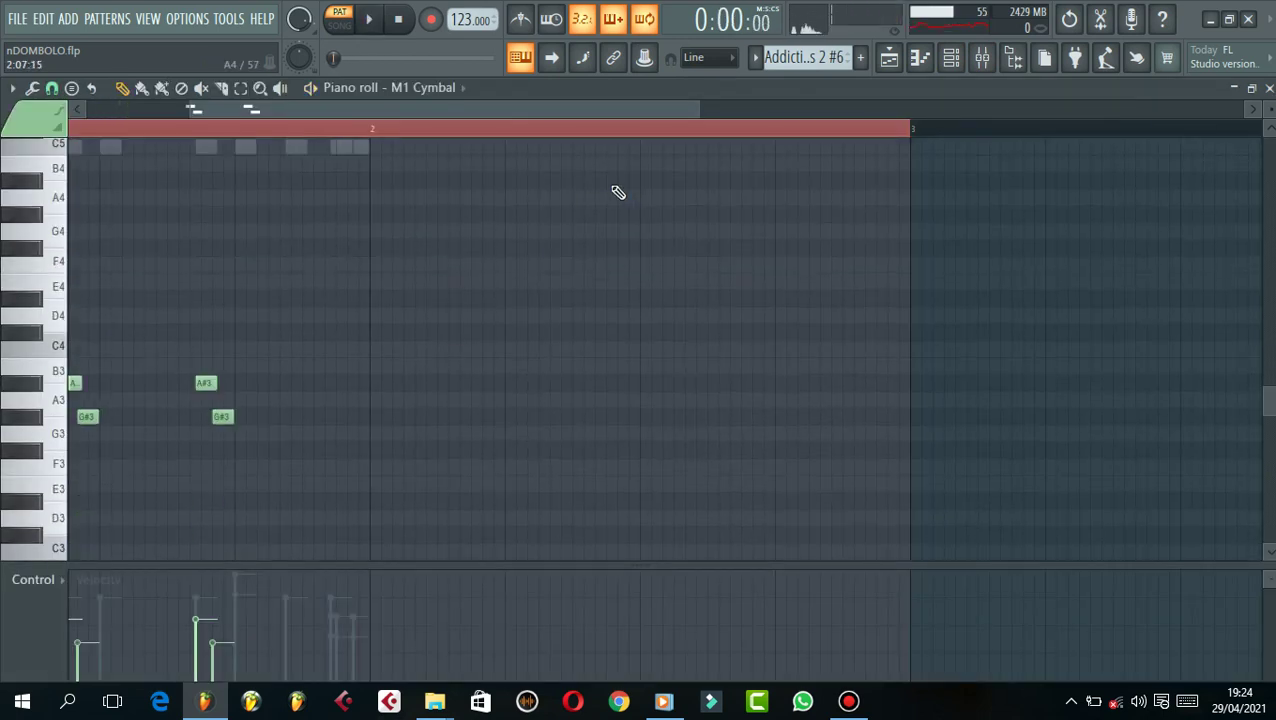
# - Audition the Addictive Drums 2 #6 pattern from the start of the M1 Cymbal piano roll, and return to the playlist
pyautogui.moveTo(646, 109); pyautogui.dragTo(243, 100)
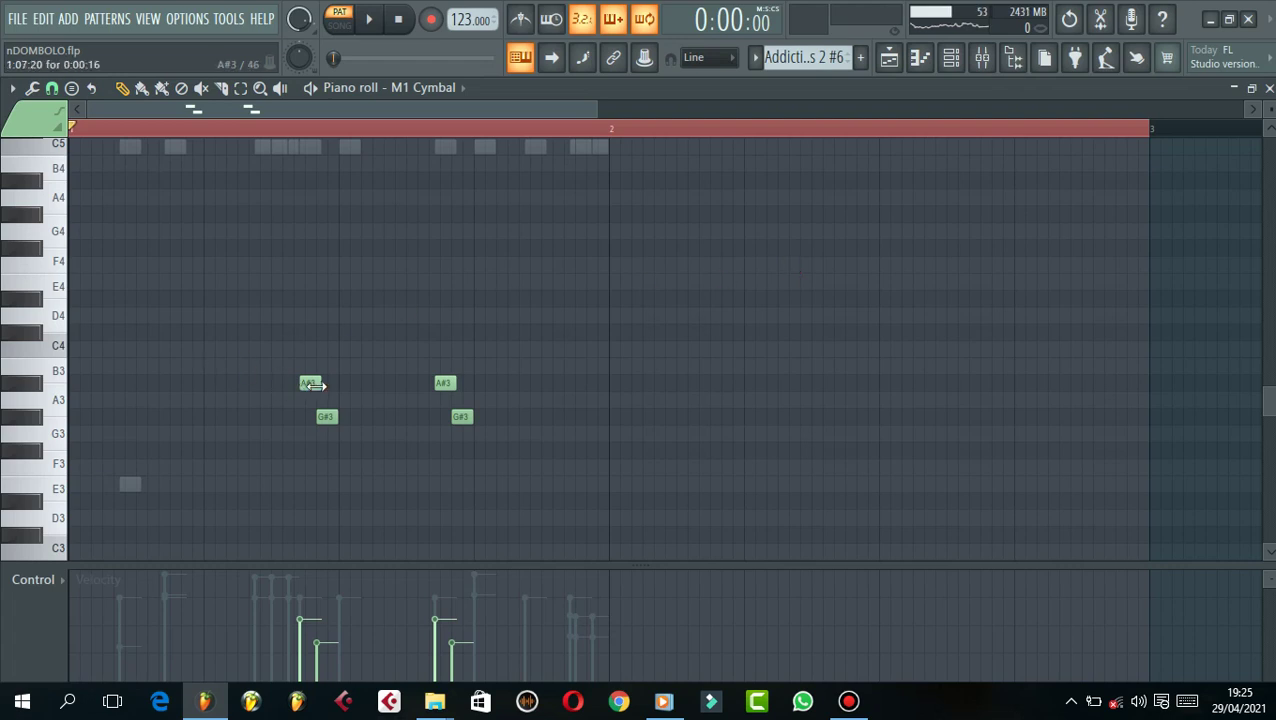
pyautogui.press('space')
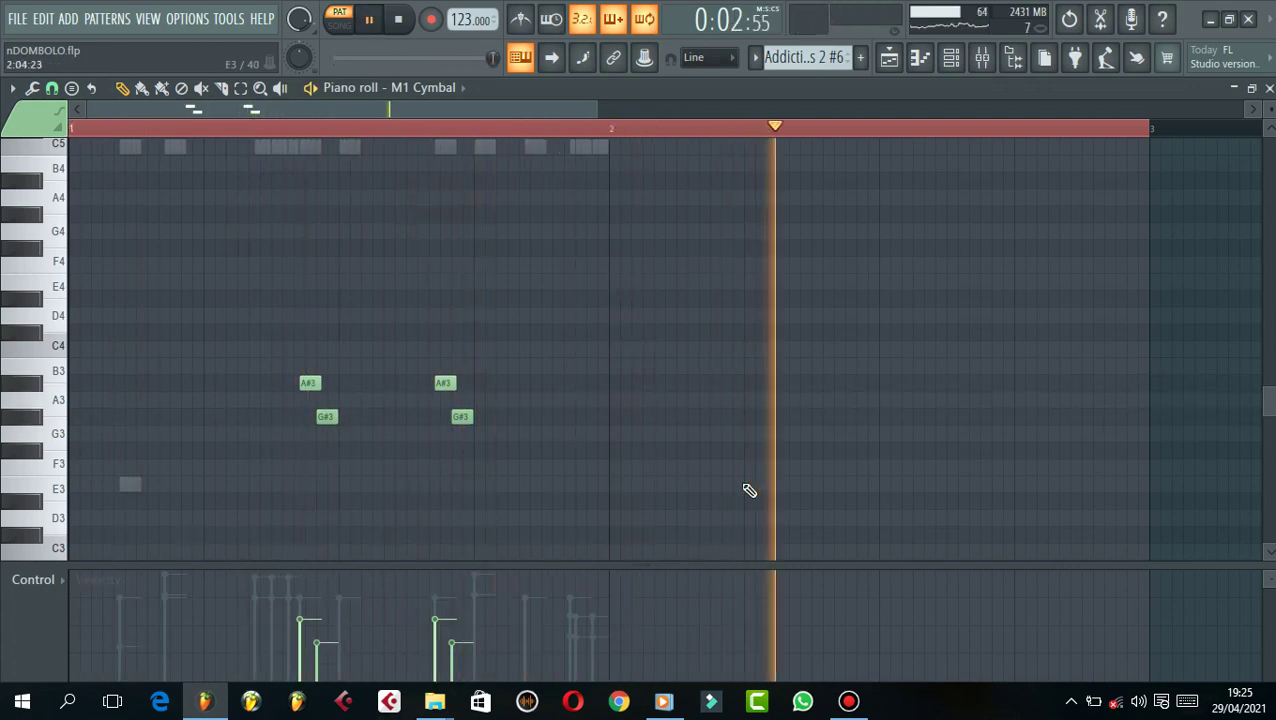
pyautogui.press('space')
pyautogui.click(889, 57)
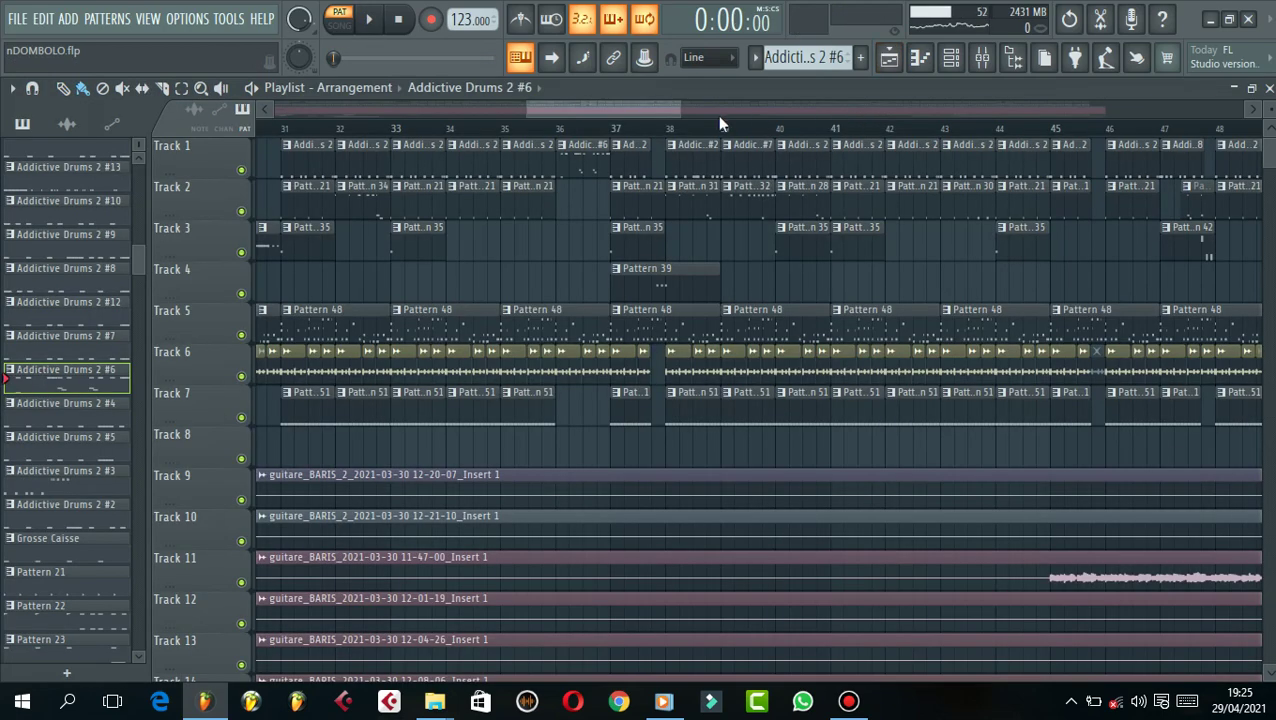
# - Play the full mix in song mode from bar 36 to hear the drum fill in context, and stop playback
pyautogui.click(560, 130)
pyautogui.press('space')
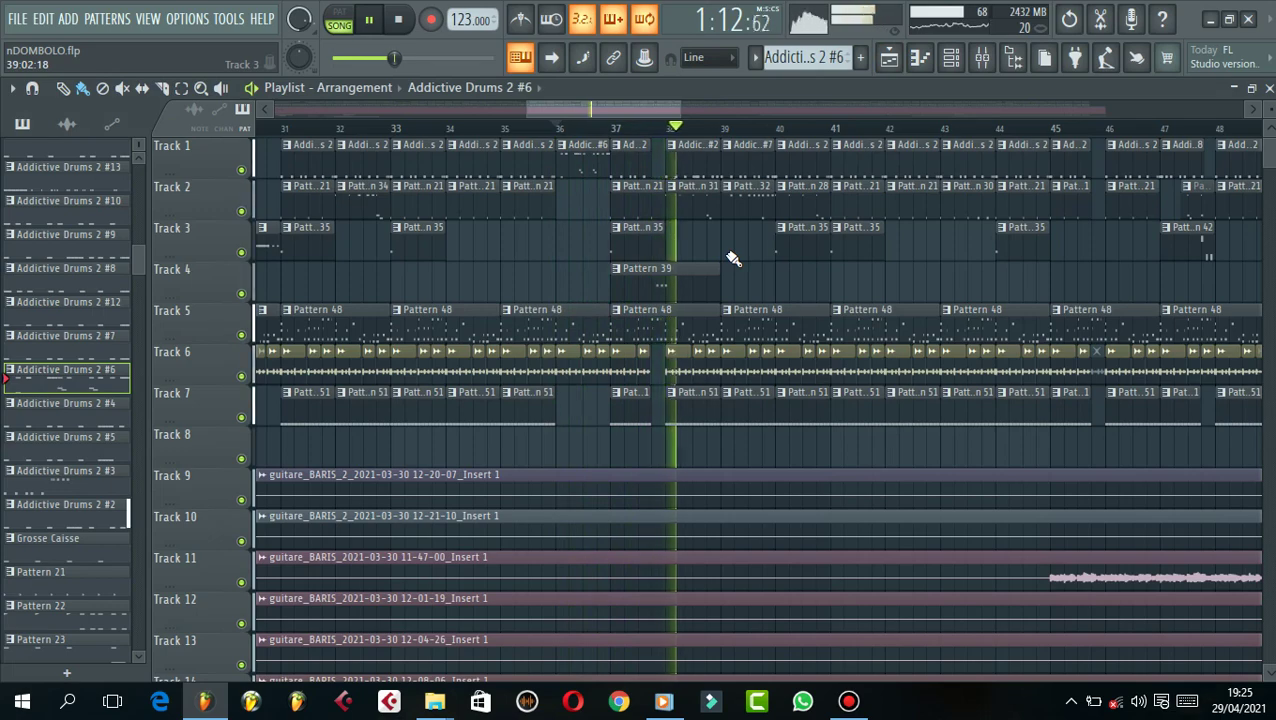
pyautogui.press('space')
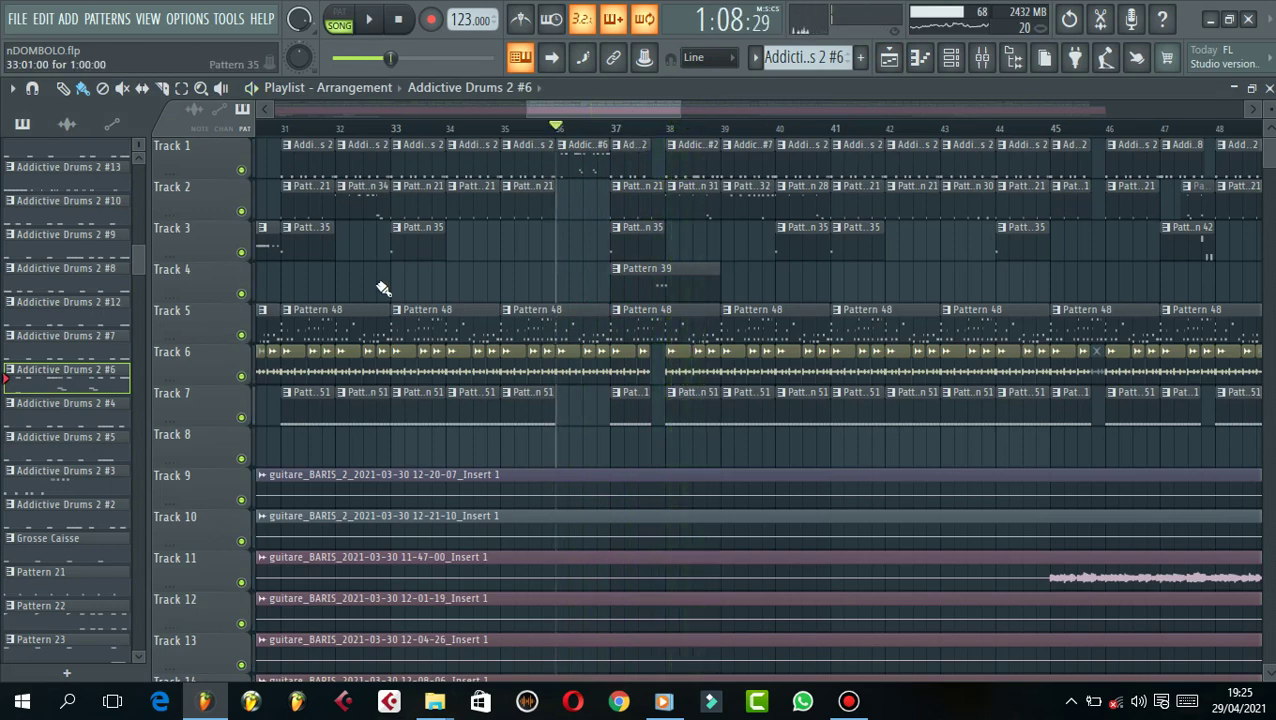
# - Isolate Tracks 1 to 4 and audition them together from bar 36
pyautogui.click(242, 293)
pyautogui.rightClick(242, 294)
pyautogui.rightClick(242, 294)
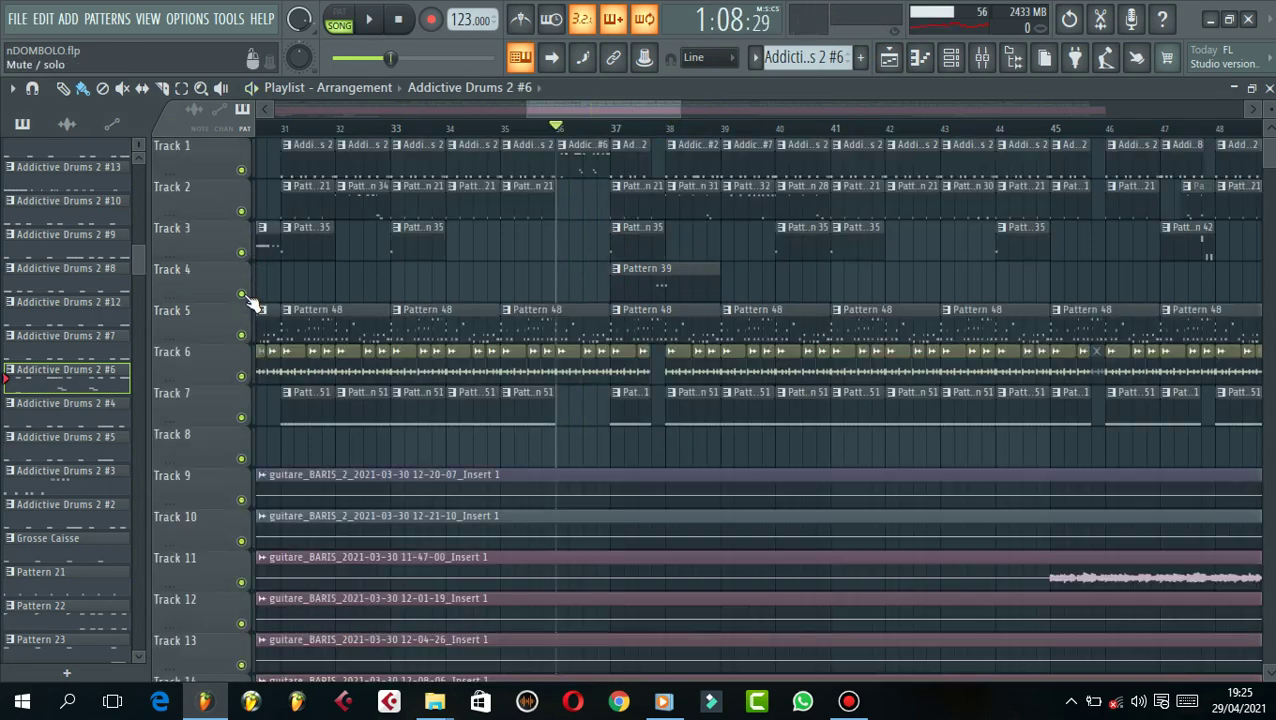
pyautogui.rightClick(242, 294)
pyautogui.click(242, 253)
pyautogui.click(241, 211)
pyautogui.click(241, 170)
pyautogui.press('space')
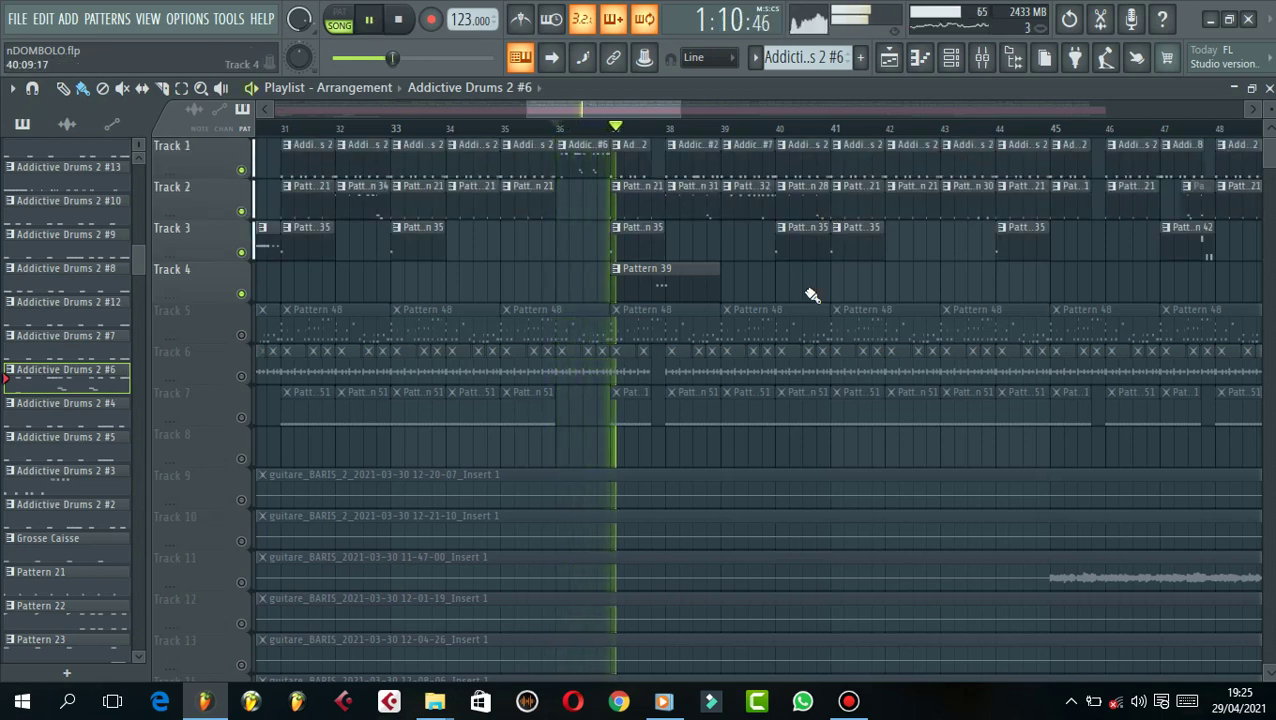
pyautogui.scroll(-5, 809, 292)
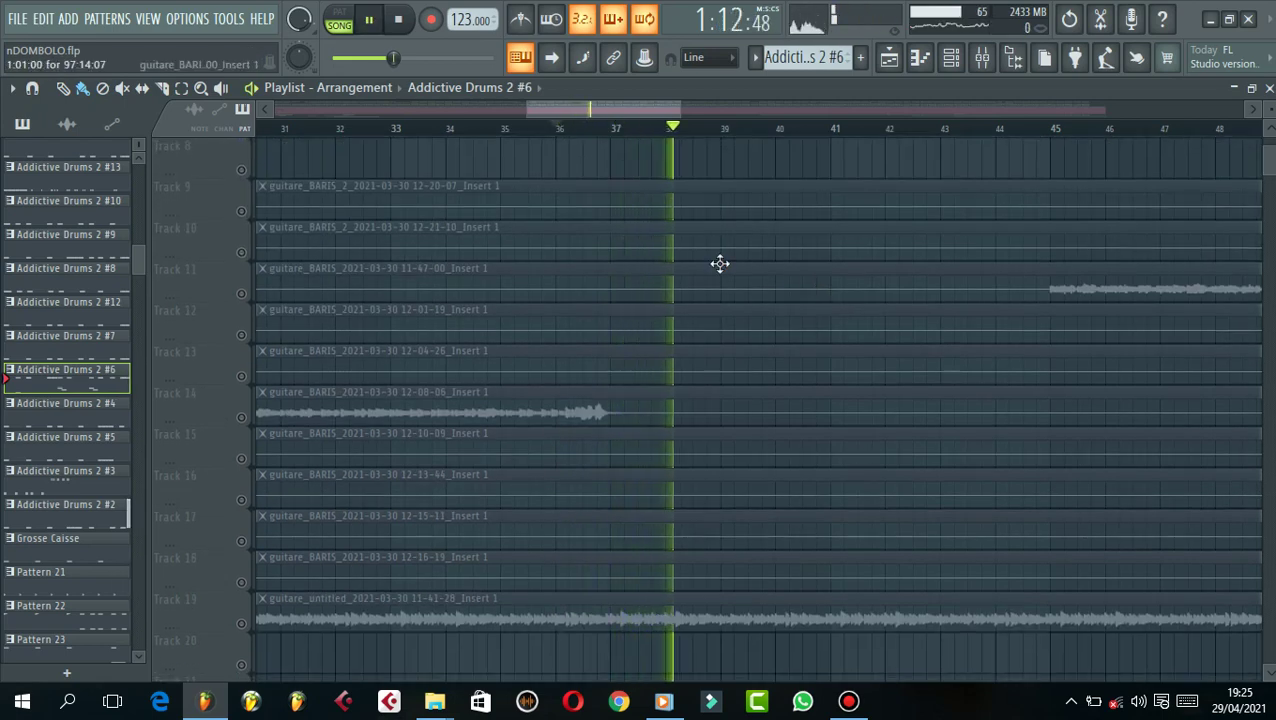
pyautogui.press('space')
# - Restore all playlist tracks after the isolated drum audition
pyautogui.scroll(5, 433, 248)
pyautogui.rightClick(246, 172)
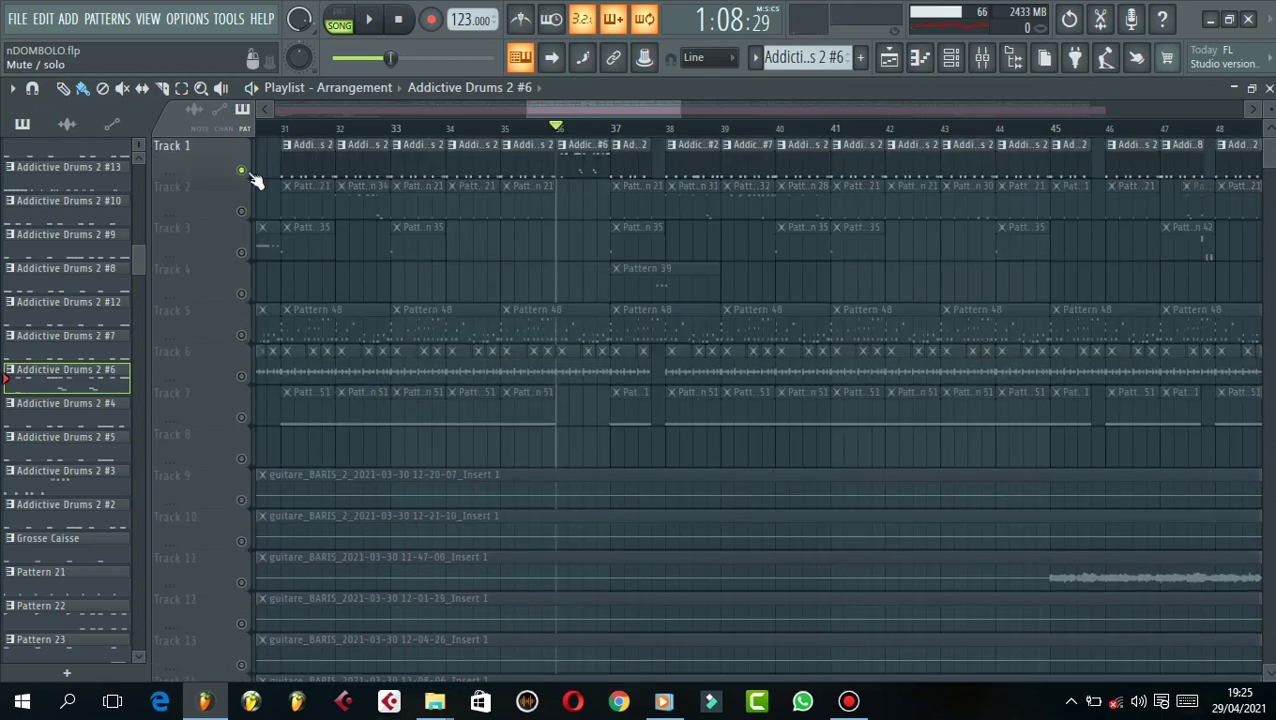
pyautogui.rightClick(246, 172)
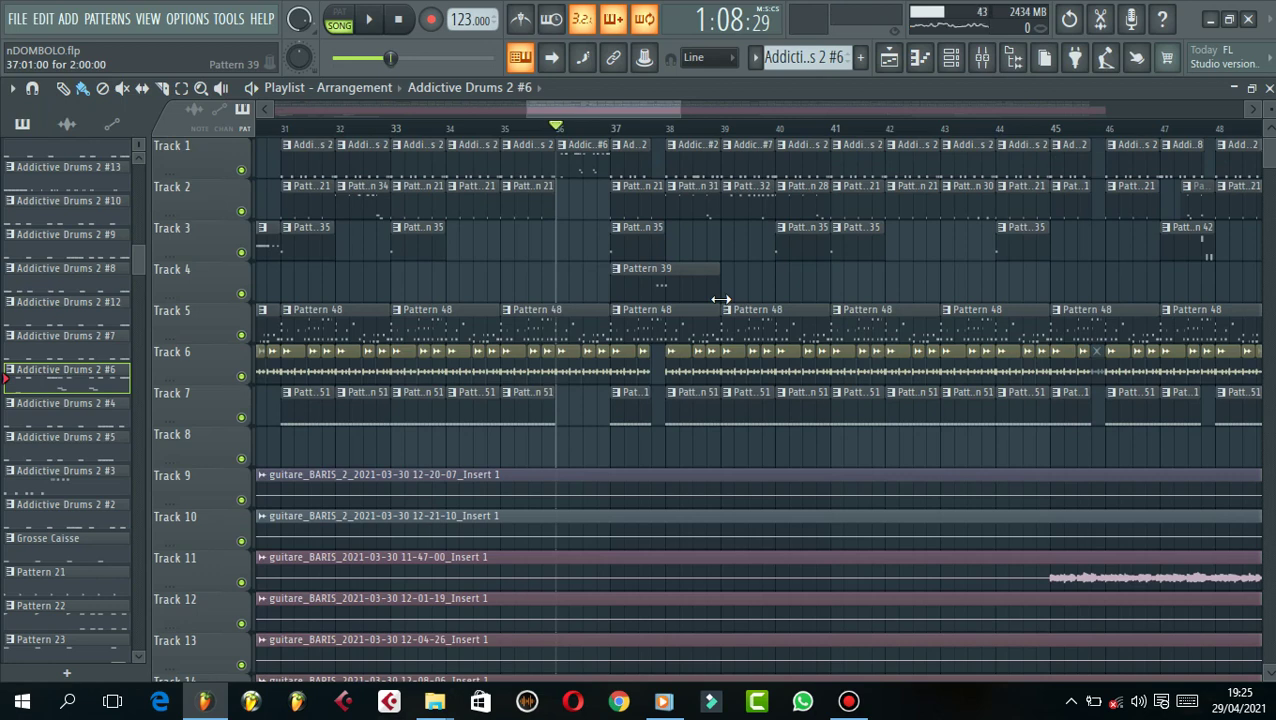
# - Examine where the guitar parts on Tracks 9 to 19 start and end, placing the playhead near bar 32 and near bar 37
pyautogui.scroll(-5, 720, 299)
pyautogui.scroll(4, 721, 313)
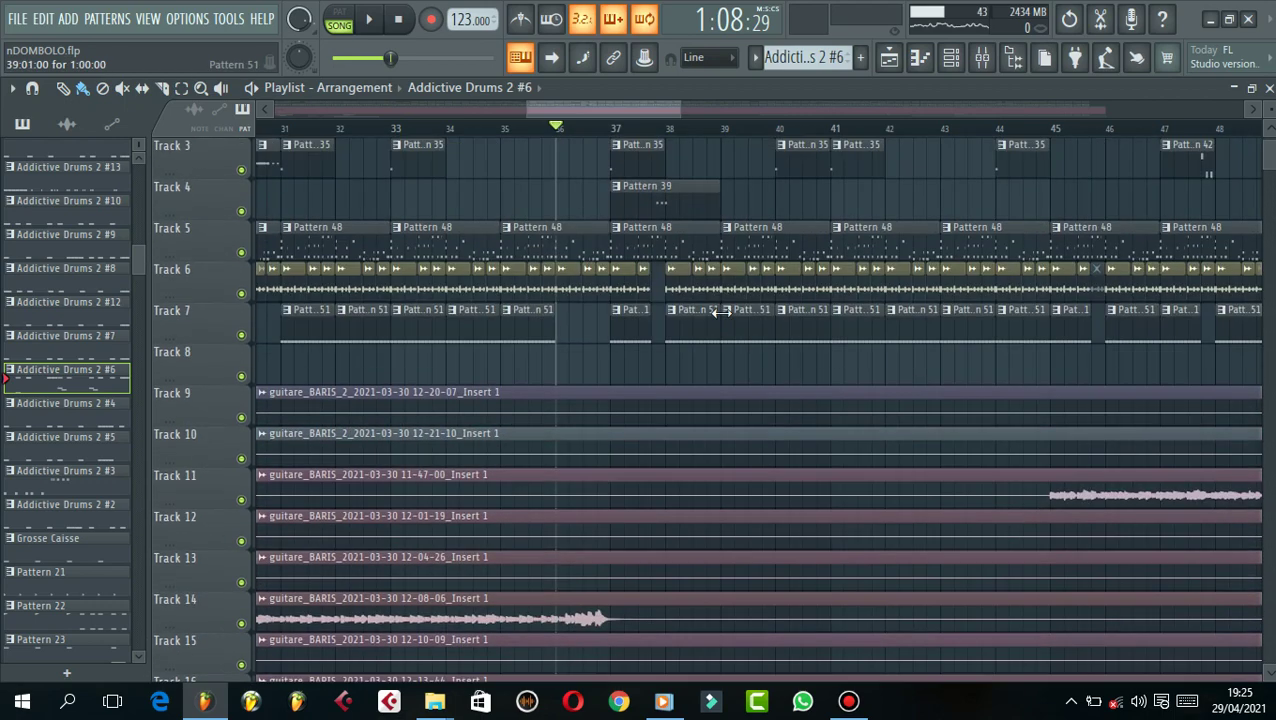
pyautogui.scroll(-9, 721, 313)
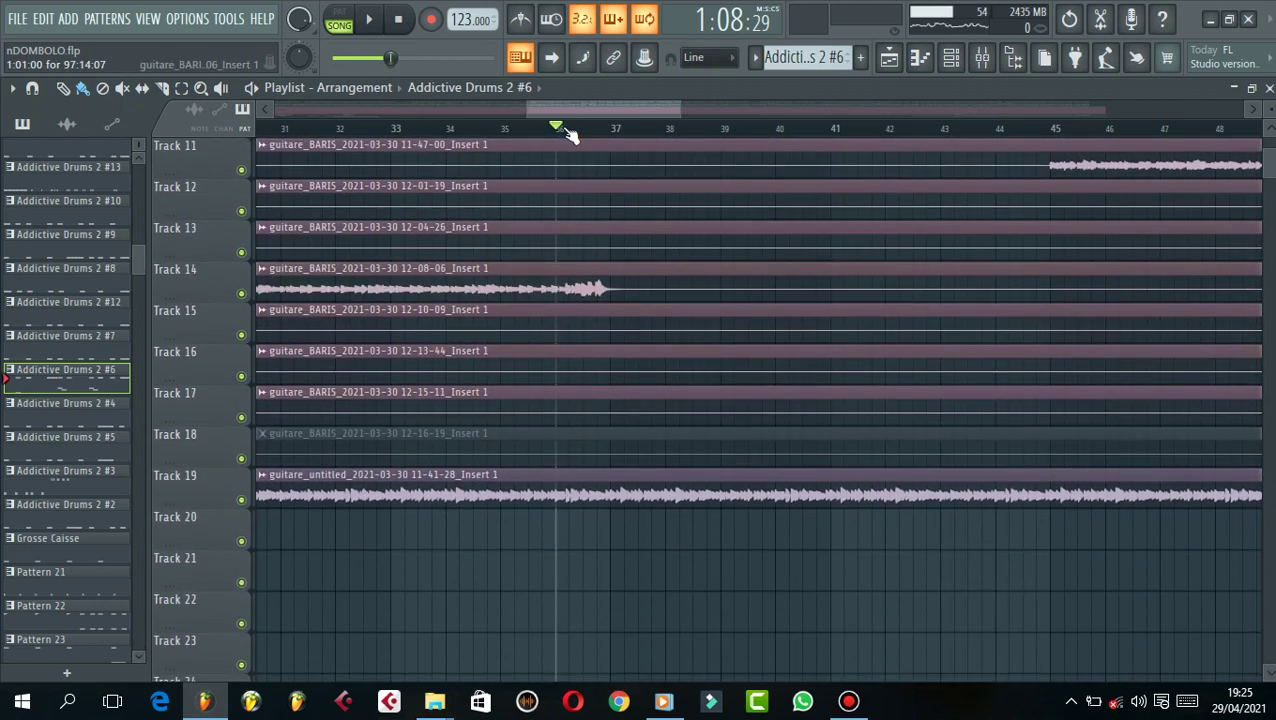
pyautogui.scroll(-4, 575, 133)
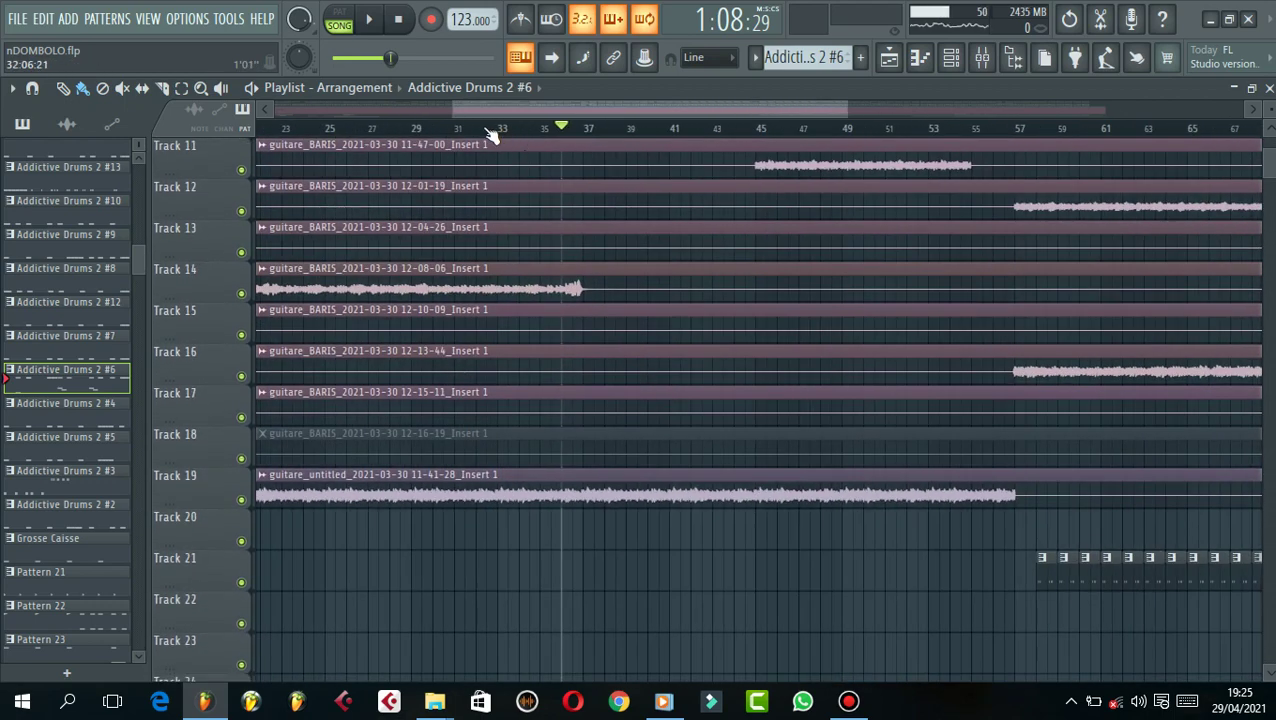
pyautogui.click(487, 129)
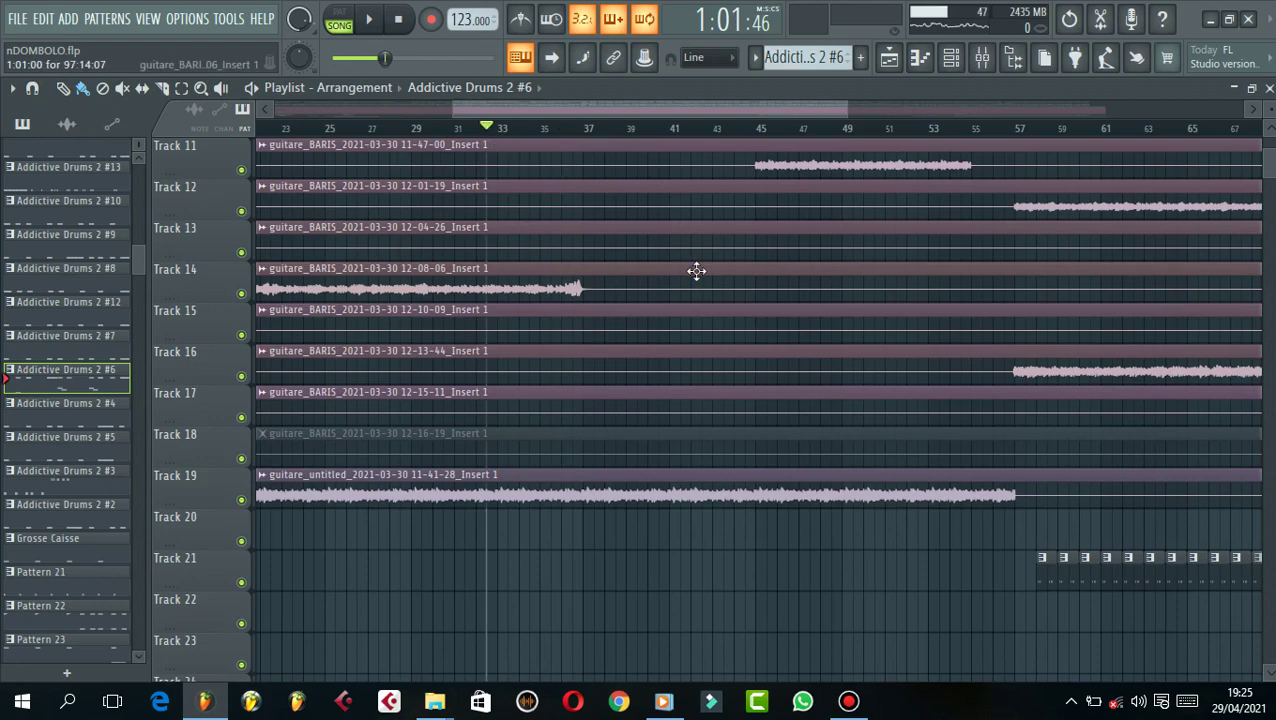
pyautogui.scroll(-2, 682, 137)
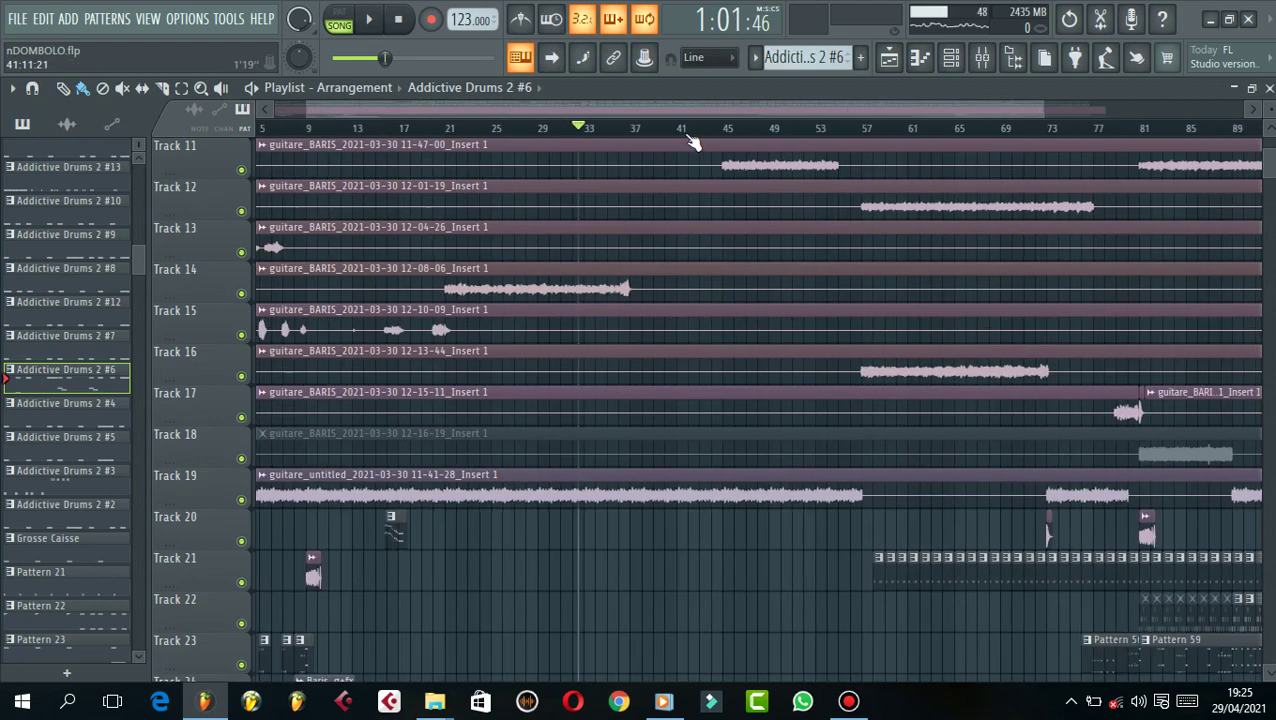
pyautogui.click(631, 134)
pyautogui.scroll(2, 725, 142)
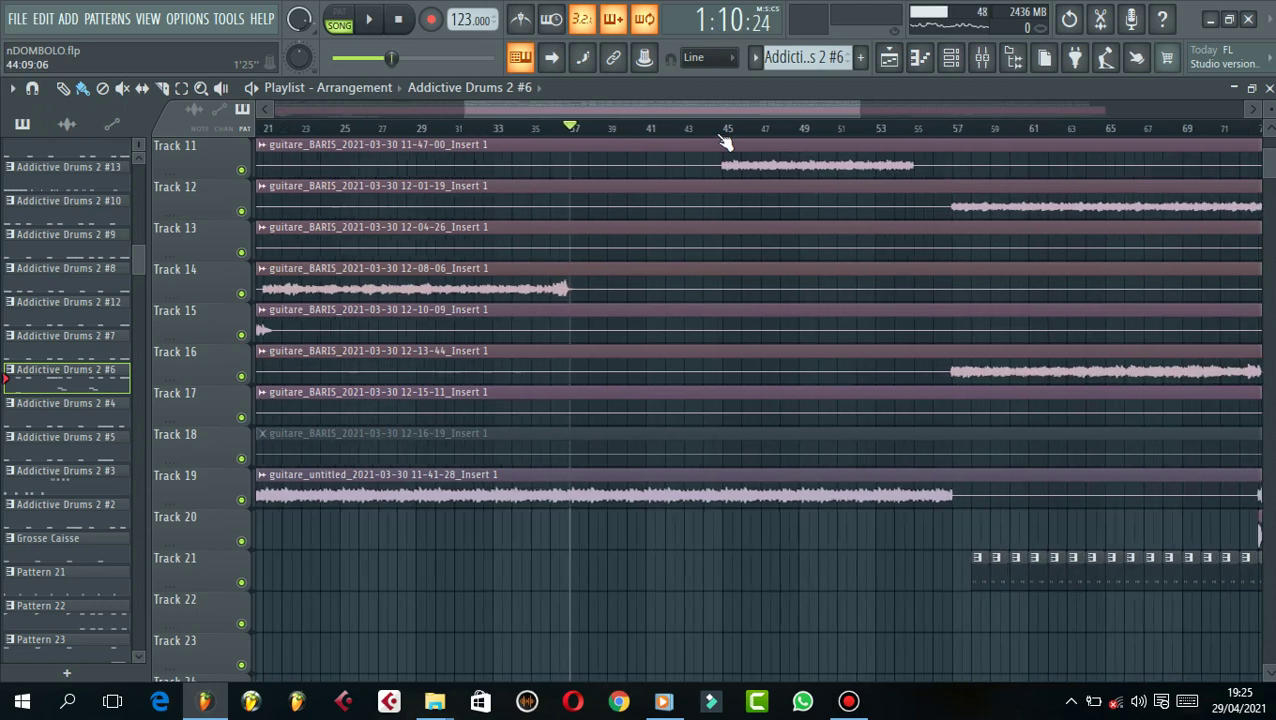
pyautogui.scroll(1, 725, 142)
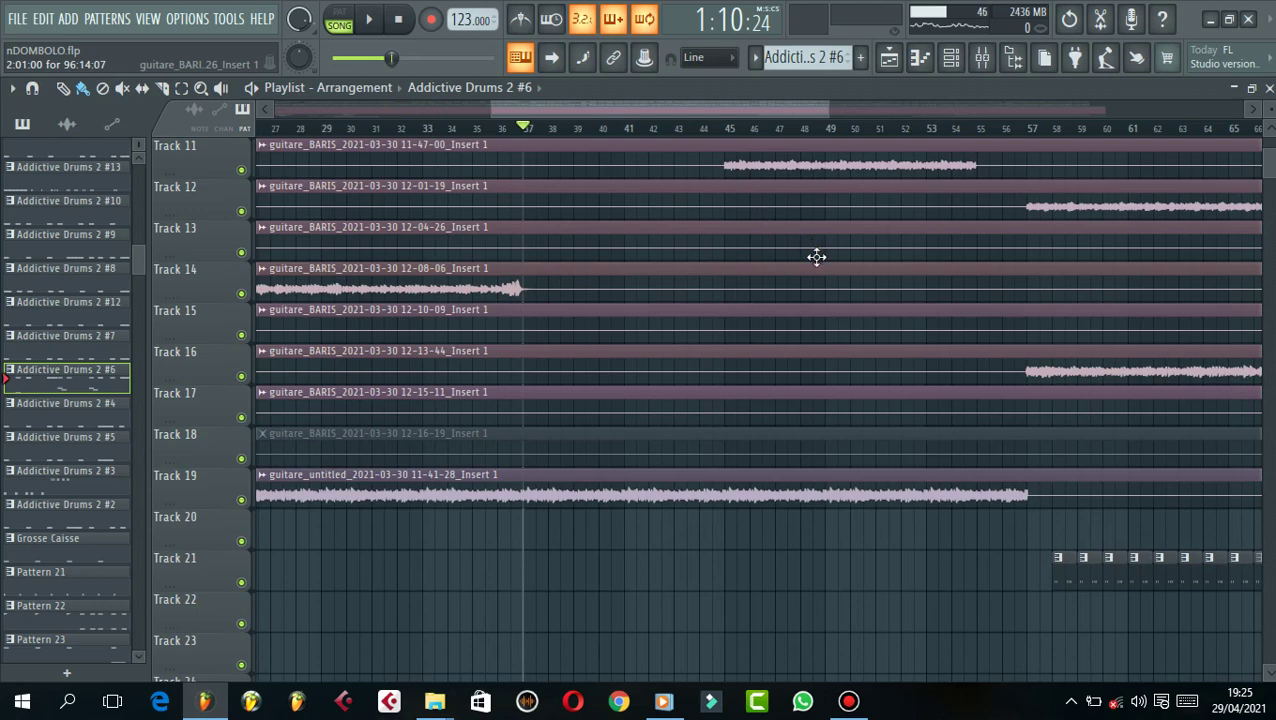
pyautogui.scroll(5, 816, 260)
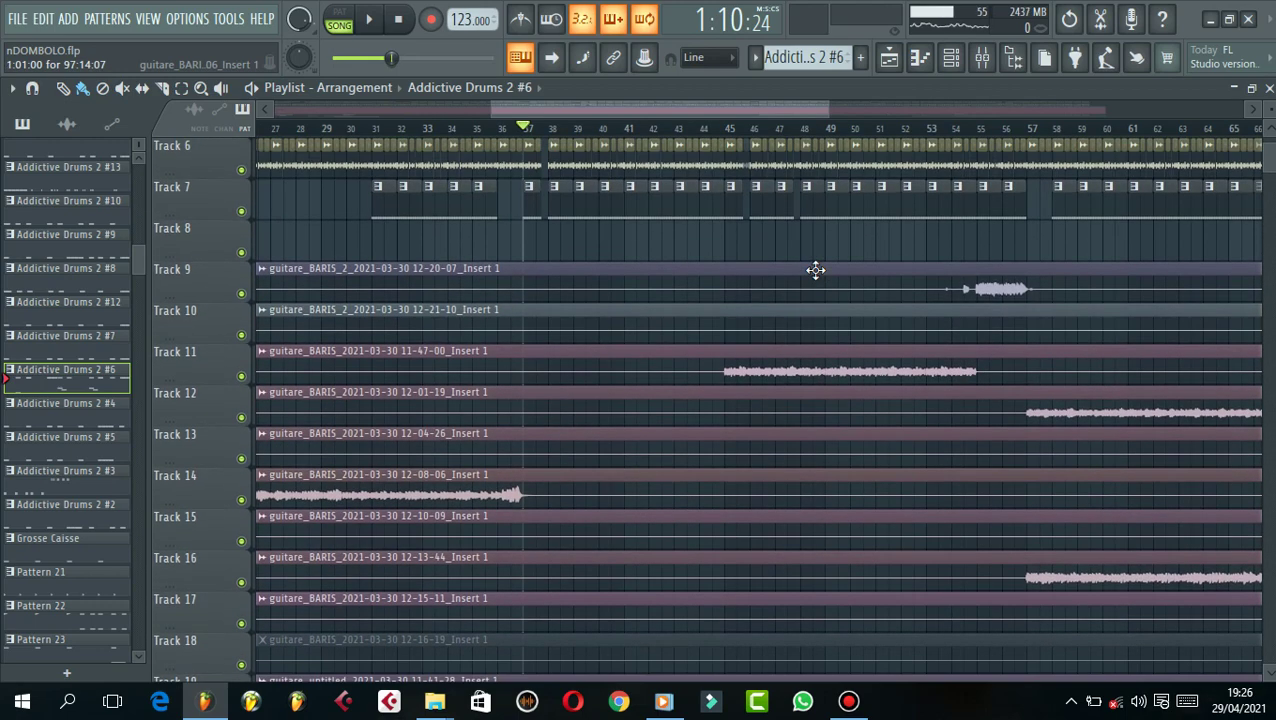
pyautogui.scroll(3, 816, 270)
pyautogui.scroll(2, 816, 270)
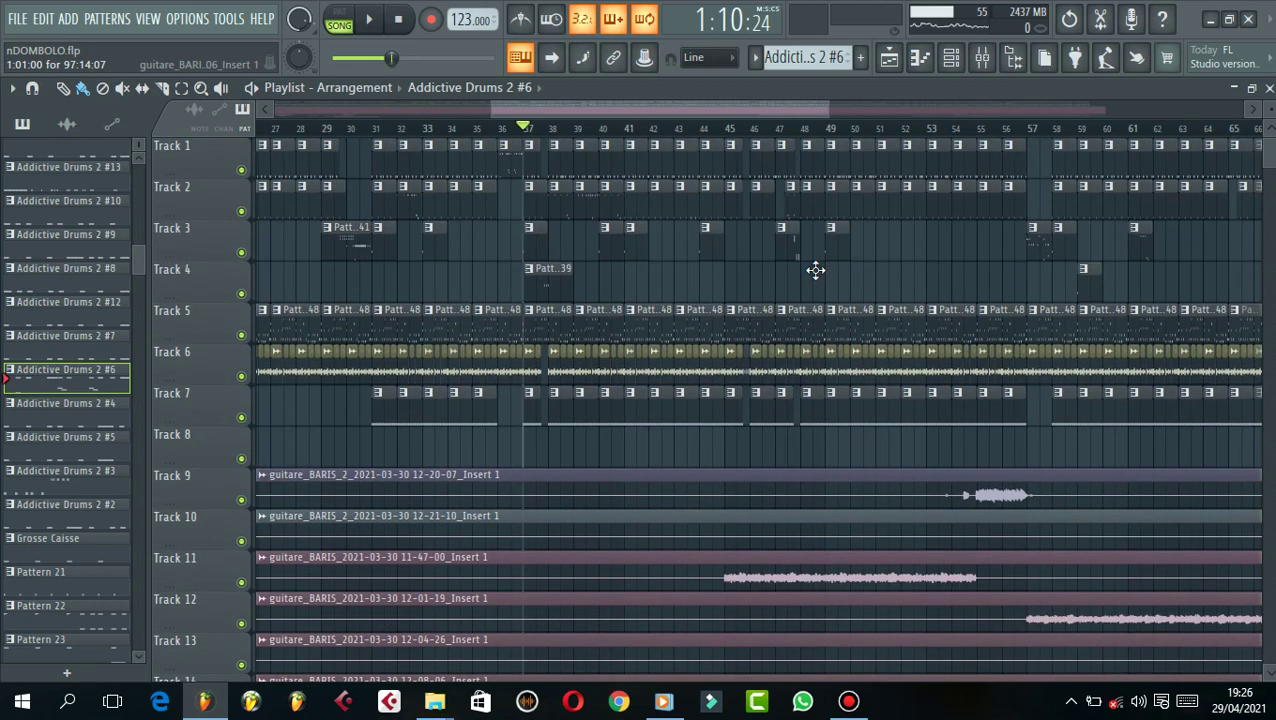
# - Play the full mix from about bar 35 and follow the drum and guitar tracks through bar 48
pyautogui.press('space')
pyautogui.click(471, 129)
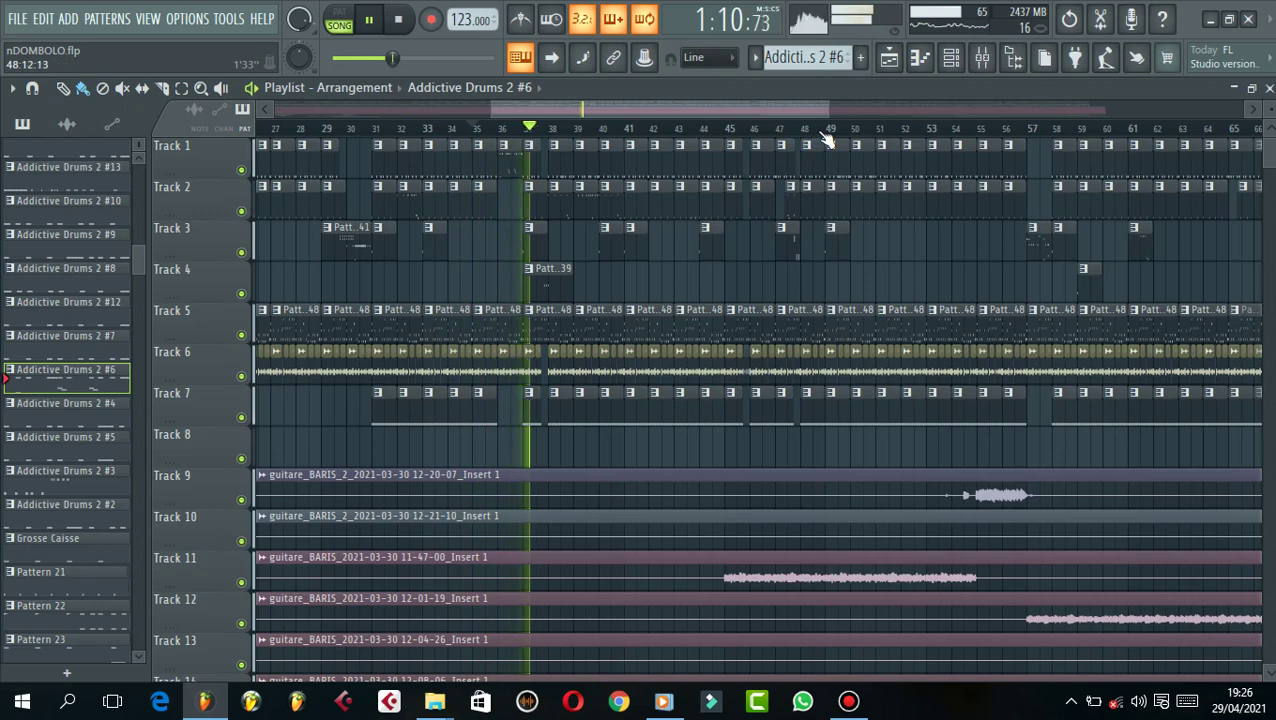
pyautogui.scroll(1, 826, 138)
pyautogui.scroll(1, 826, 139)
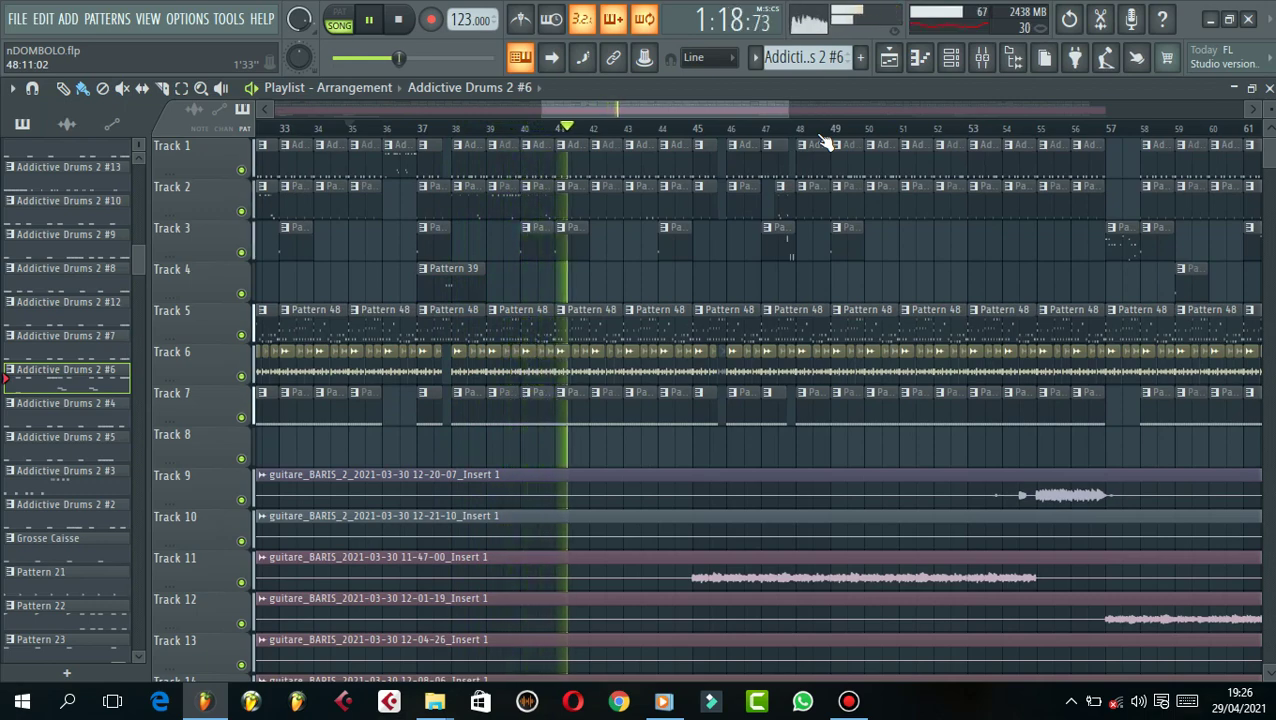
pyautogui.scroll(-1, 851, 427)
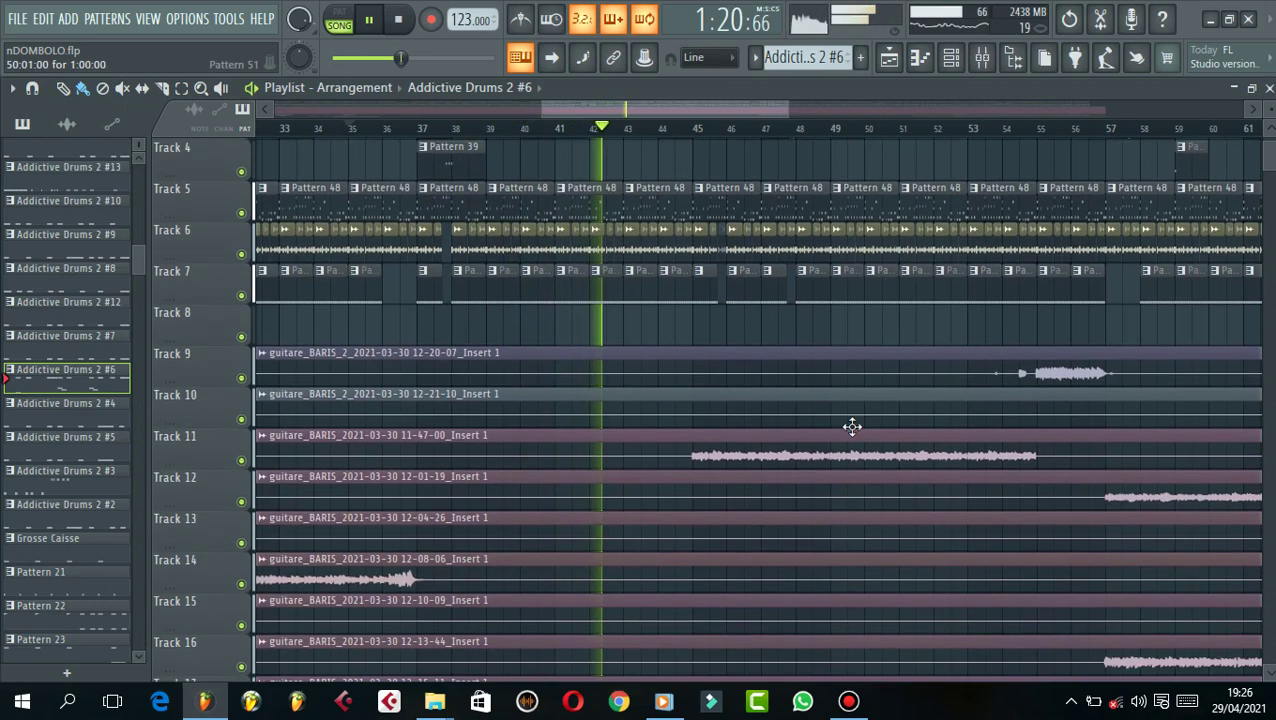
pyautogui.scroll(1, 940, 290)
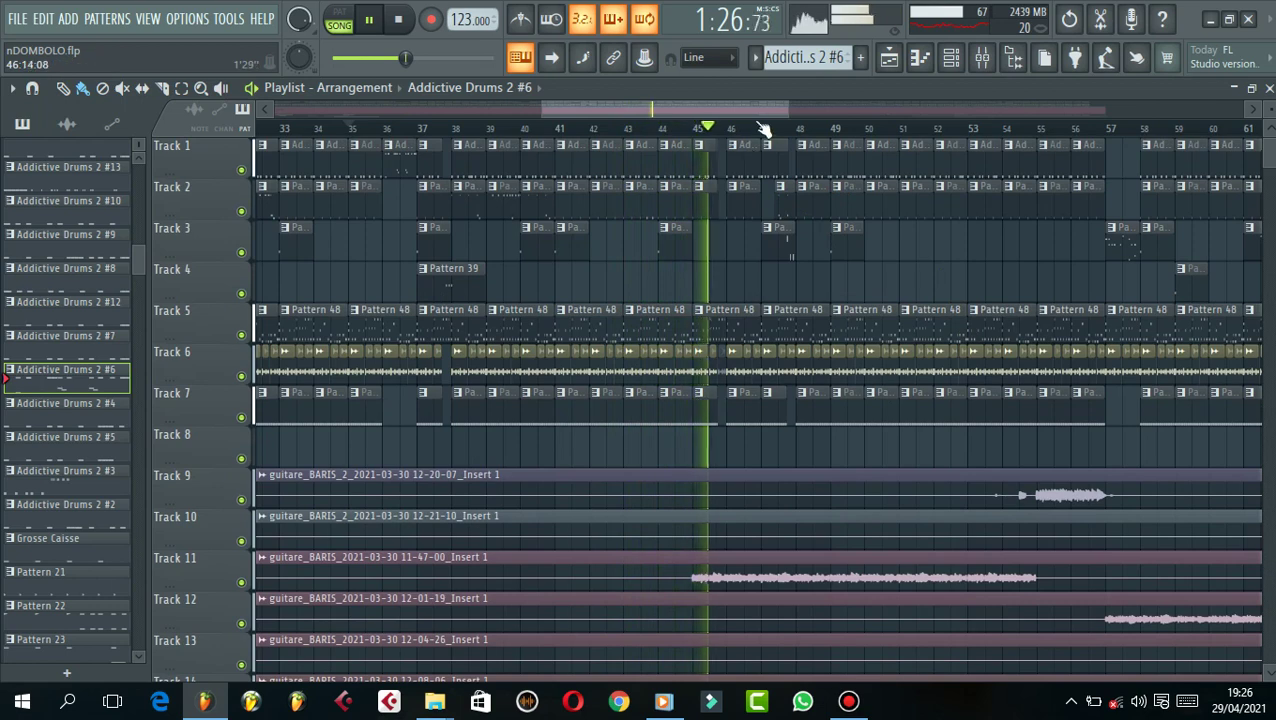
pyautogui.hscroll(3, 766, 110)
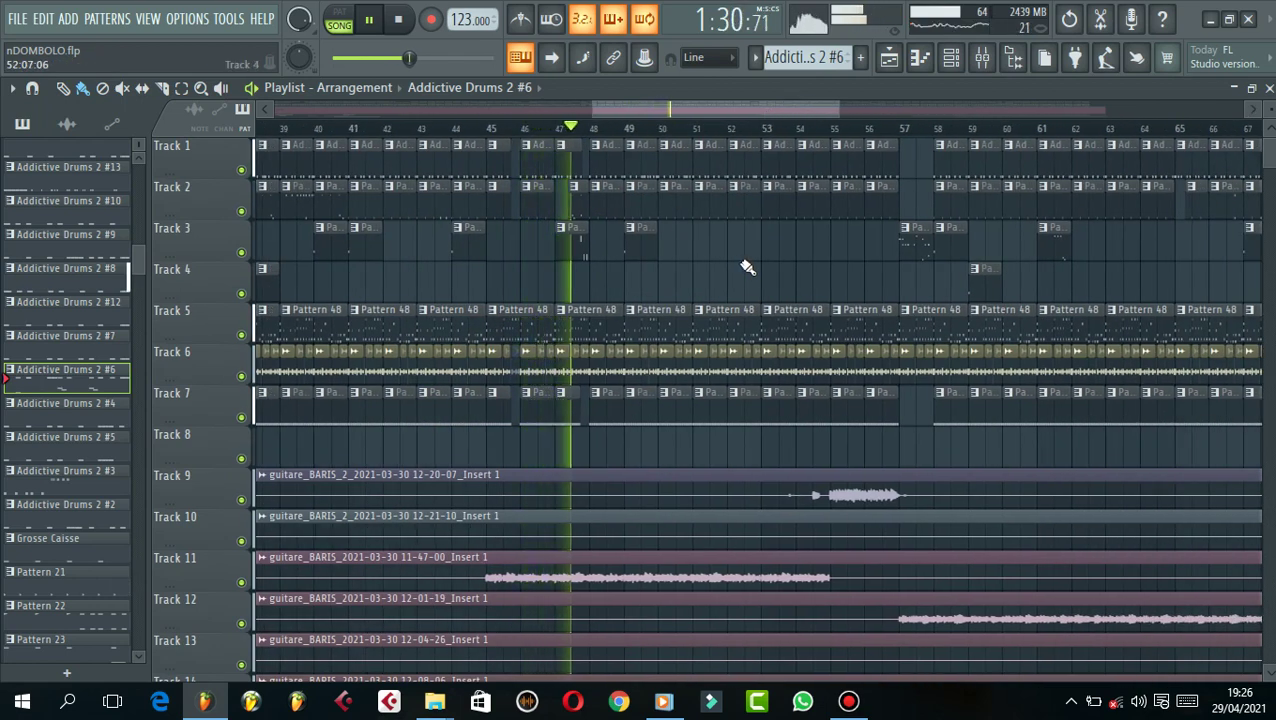
pyautogui.hscroll(3, 780, 112)
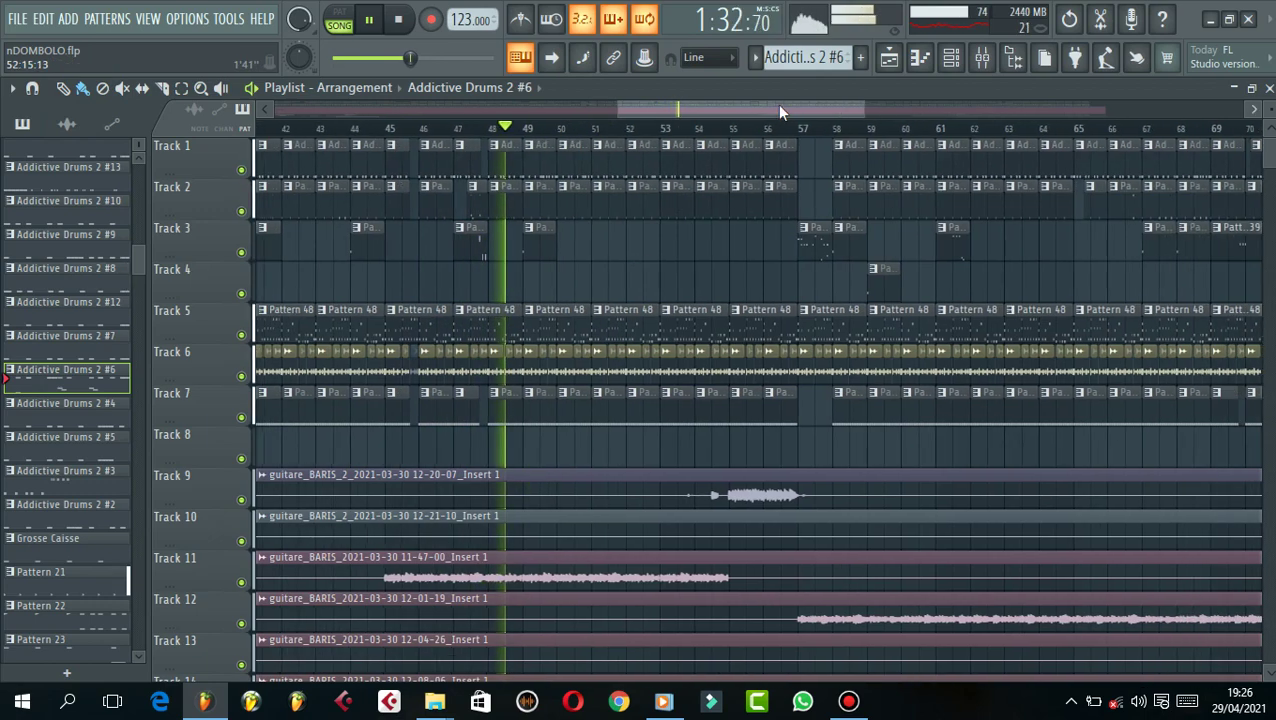
# - Stop the playback near bar 49 and briefly audition the full mix again from bar 47
pyautogui.hscroll(3, 780, 112)
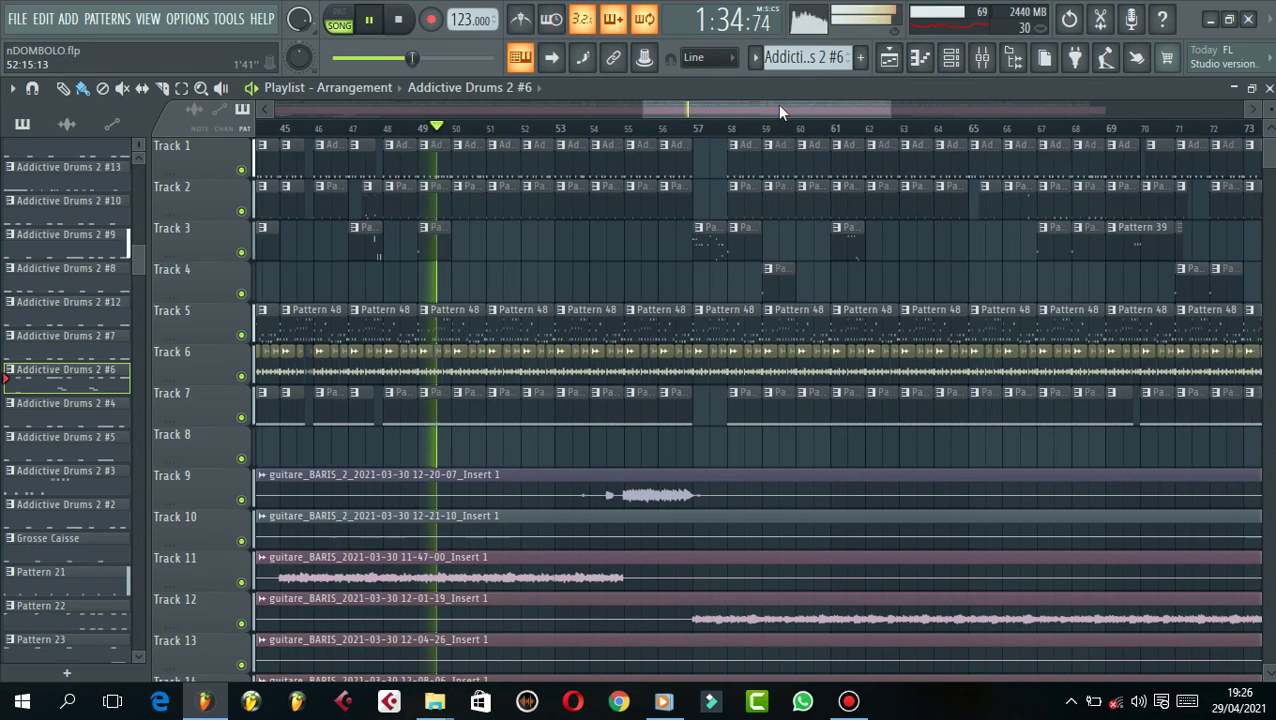
pyautogui.press('space')
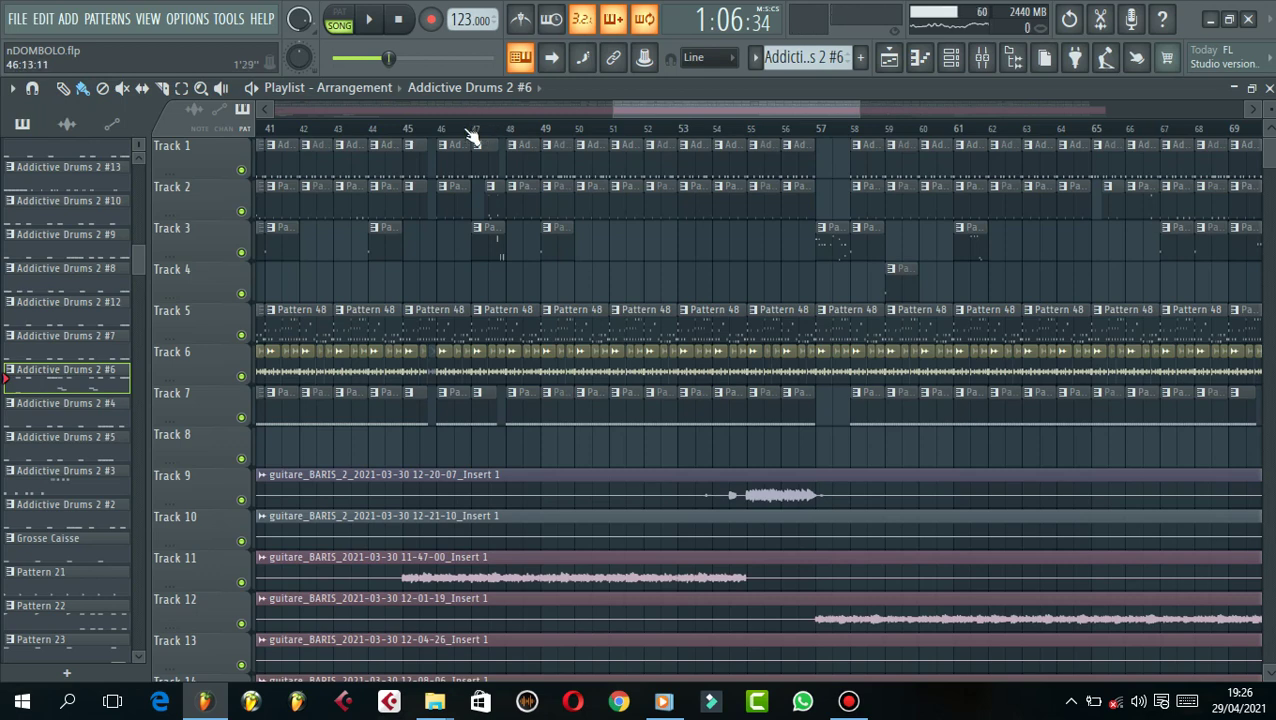
pyautogui.click(472, 129)
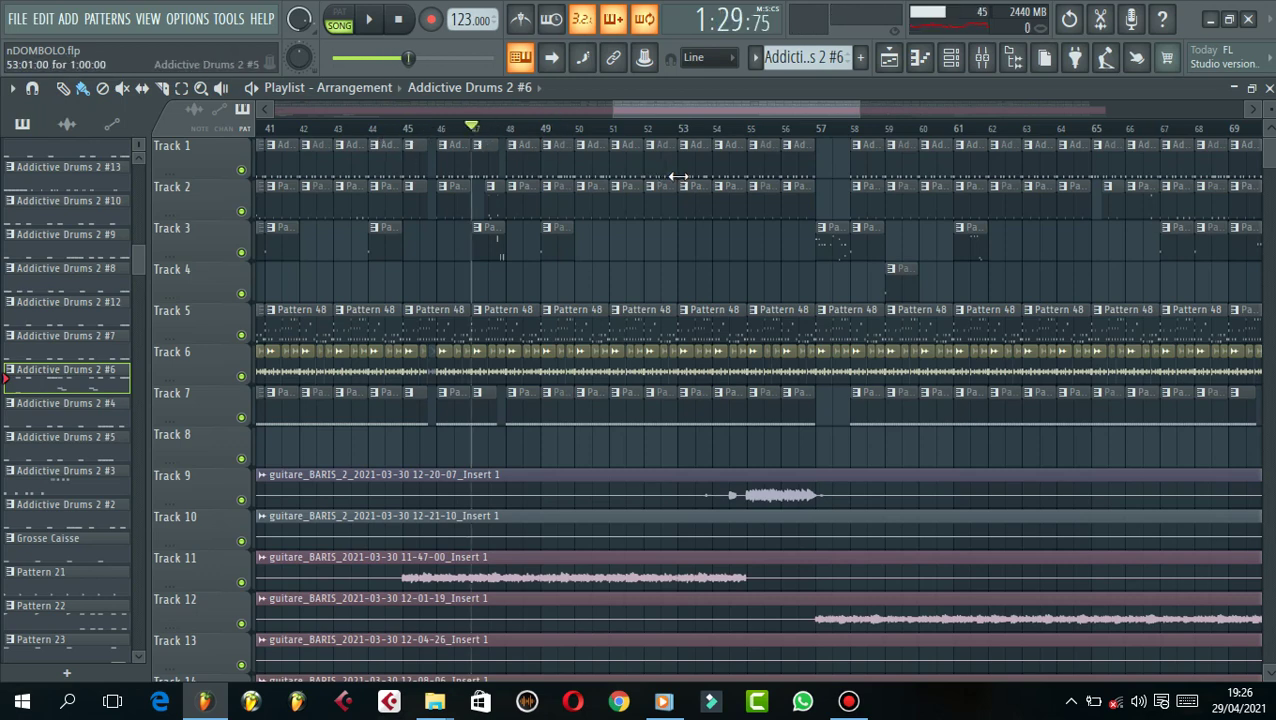
pyautogui.press('space')
pyautogui.press('space')
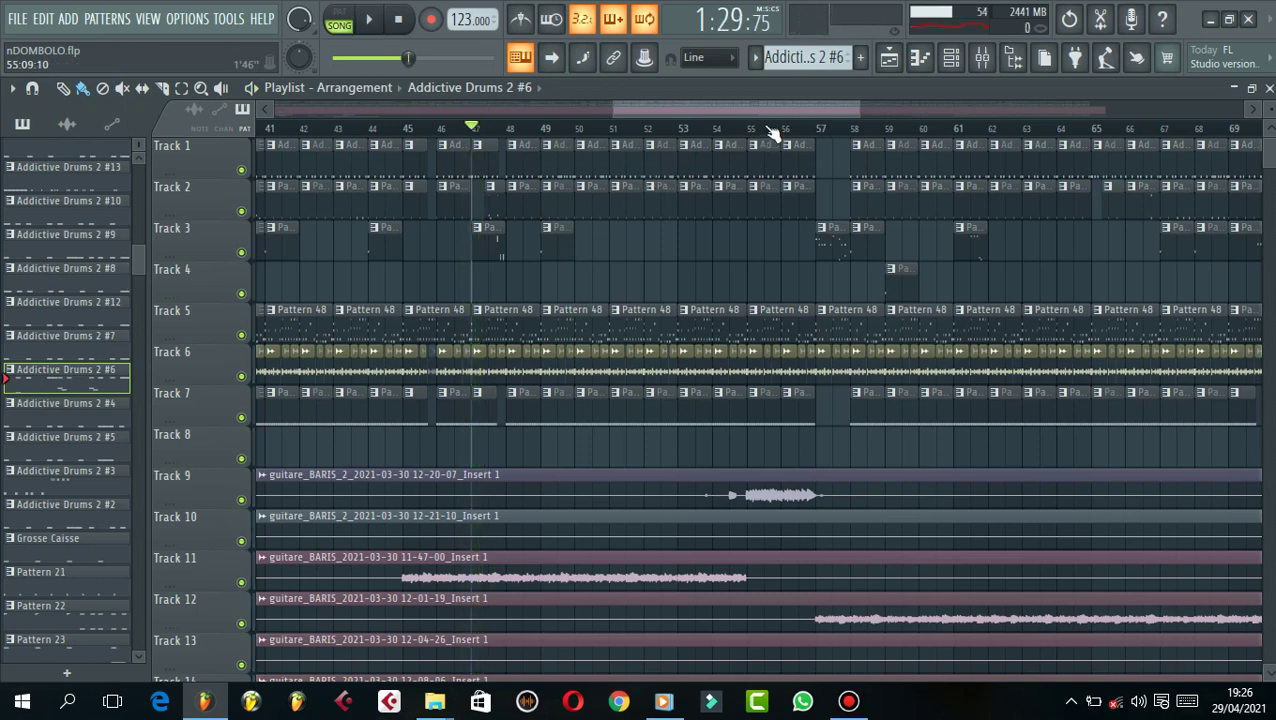
pyautogui.press('space')
pyautogui.press('space')
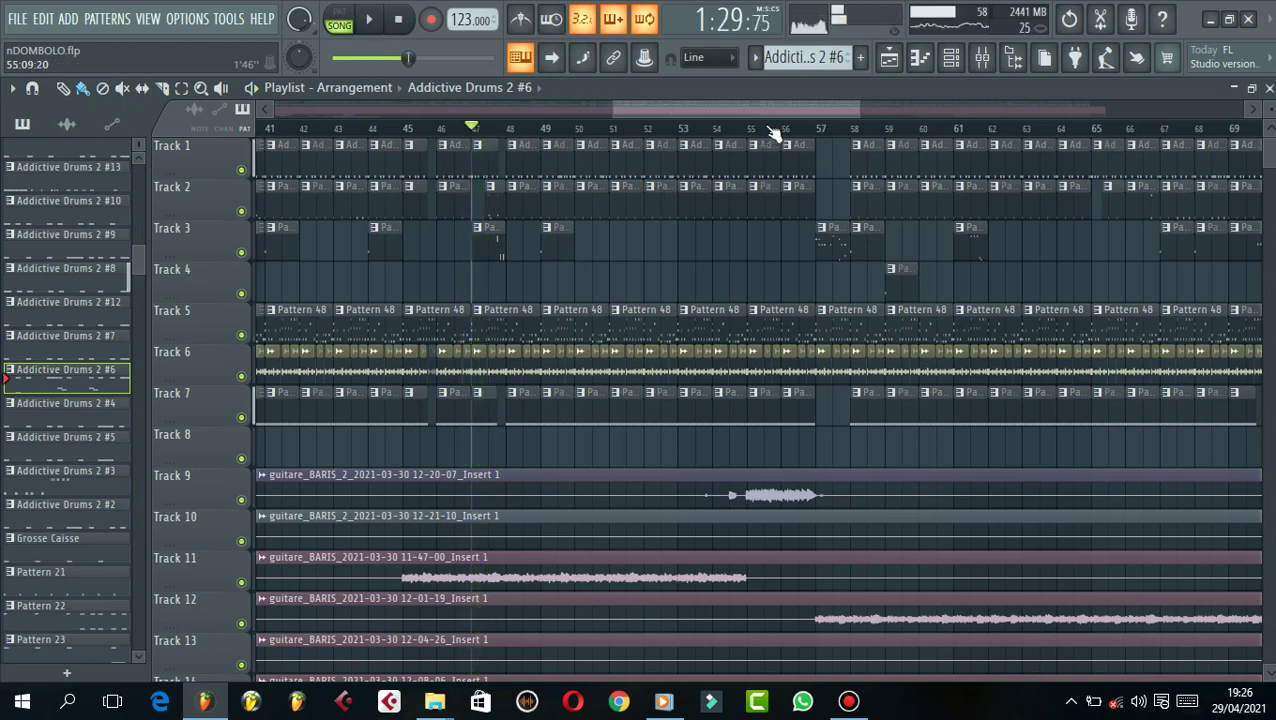
# - Compare the guitar parts on Tracks 9 to 19 and audition the mix from bar 44, just before the Track 11 guitar entry
pyautogui.scroll(-5, 770, 190)
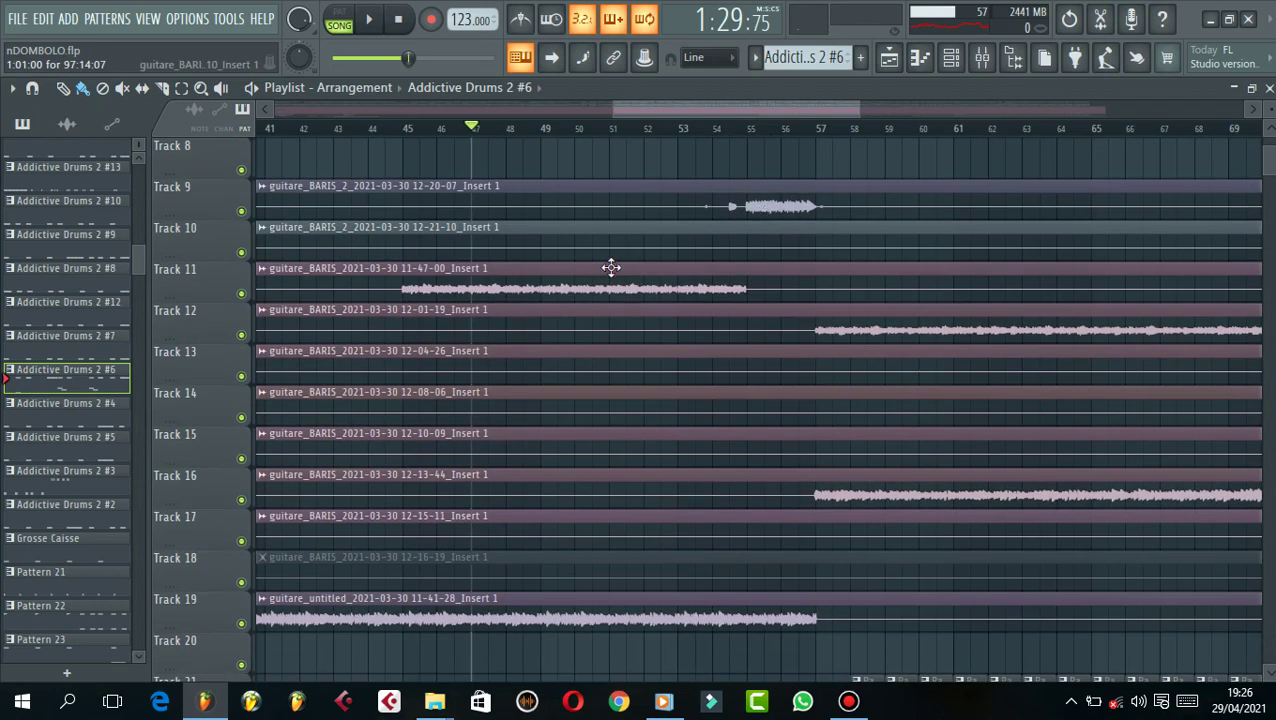
pyautogui.scroll(-3, 524, 134)
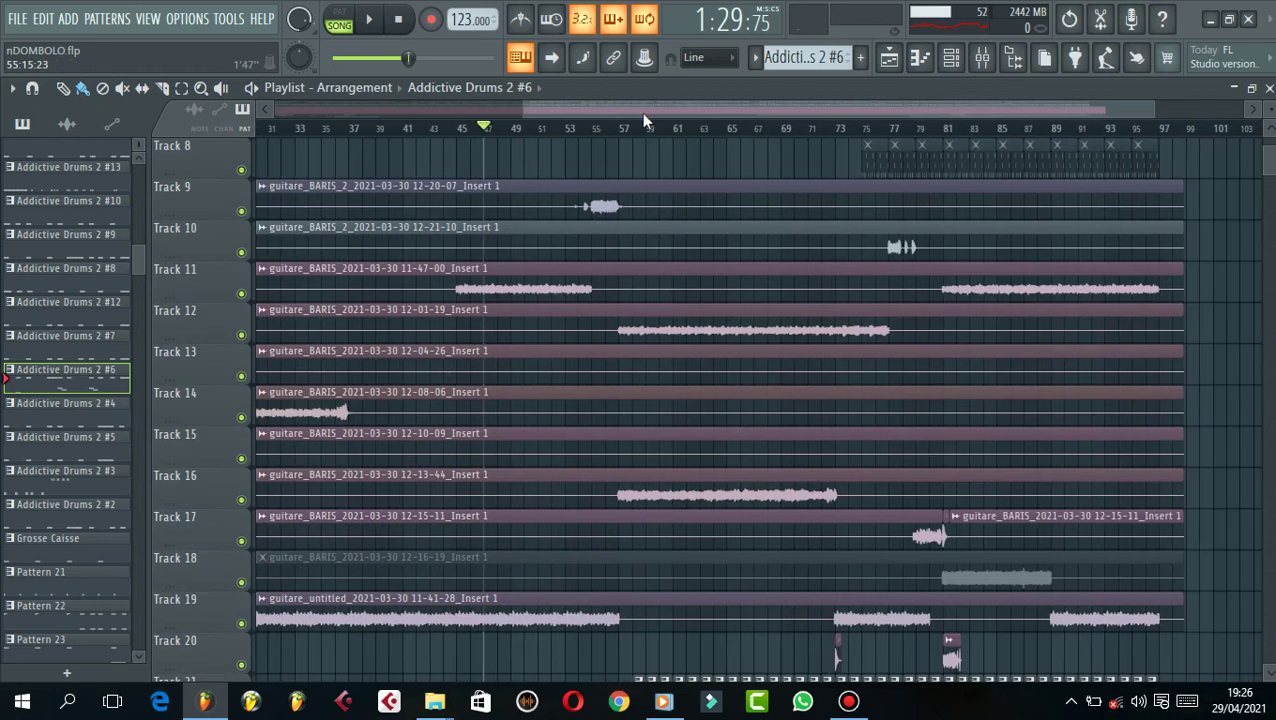
pyautogui.moveTo(649, 103); pyautogui.dragTo(514, 115)
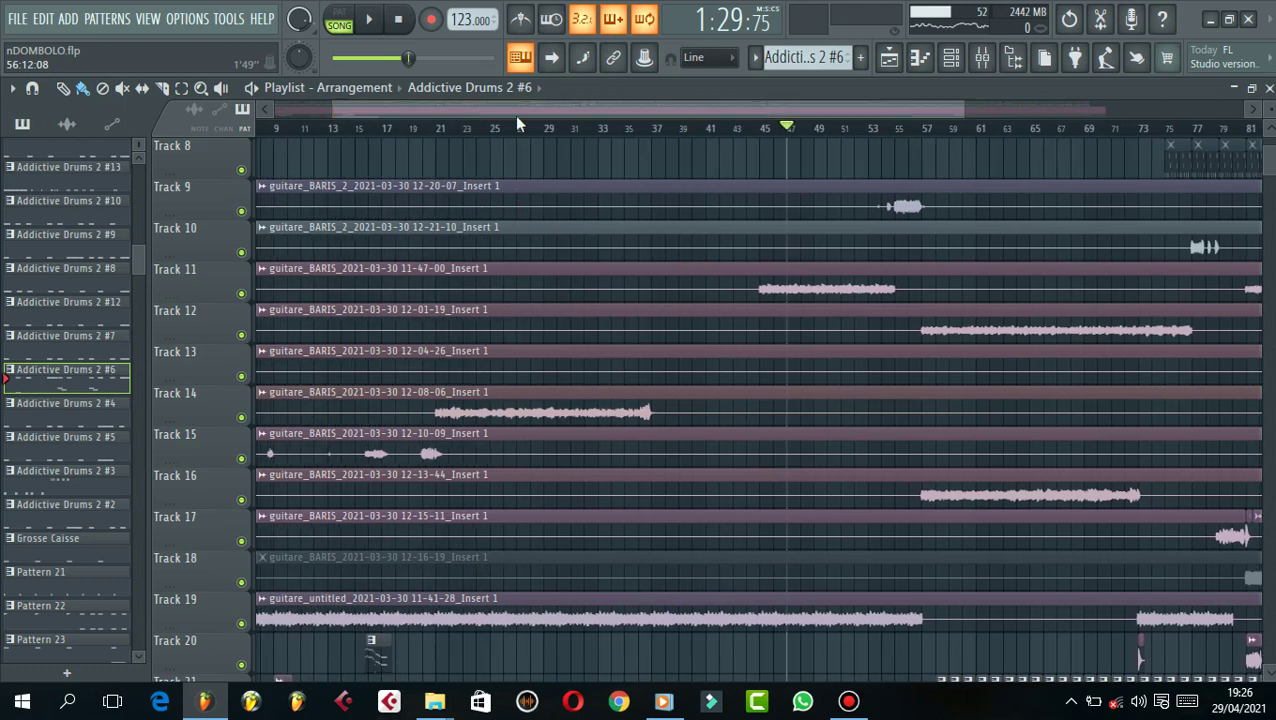
pyautogui.click(757, 130)
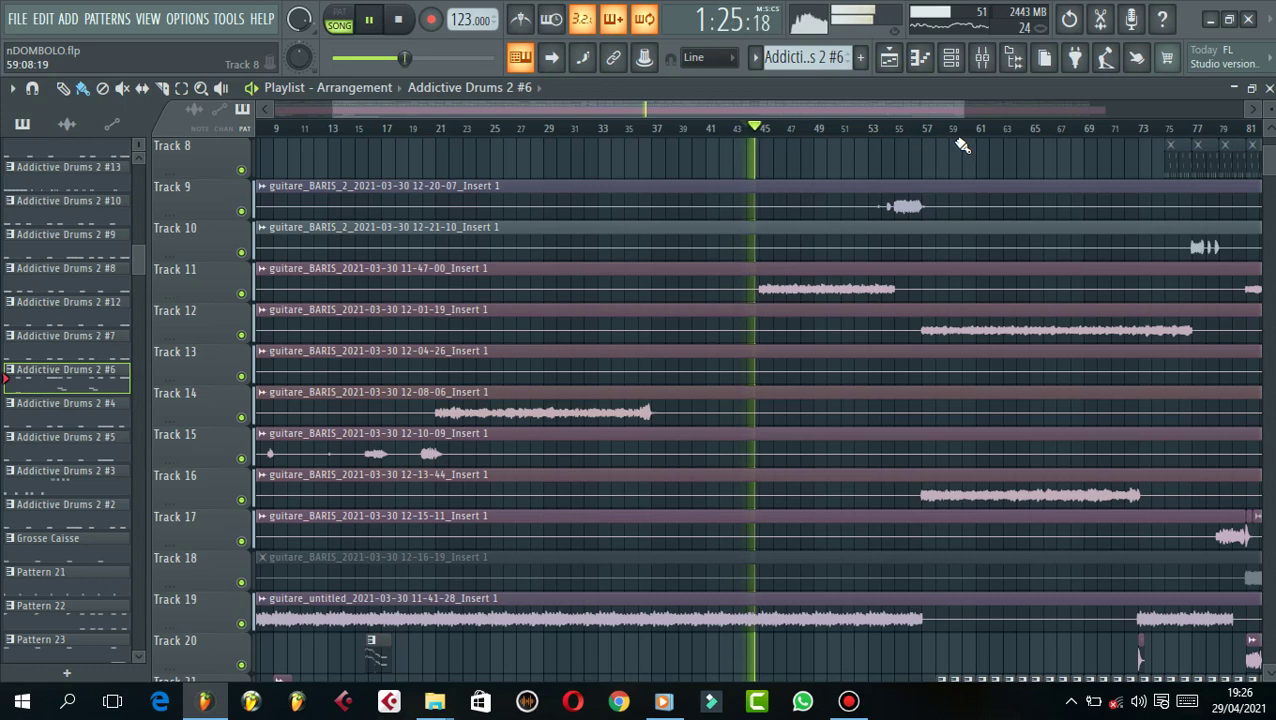
pyautogui.press('space')
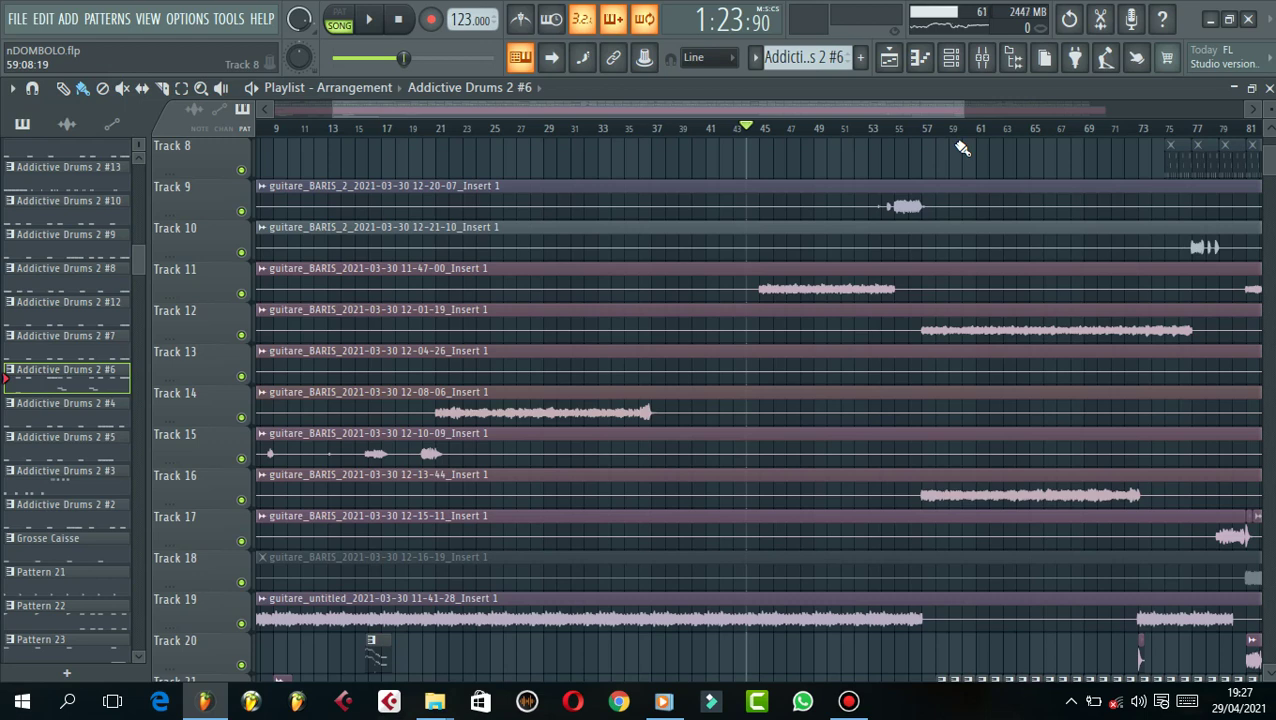
pyautogui.press('space')
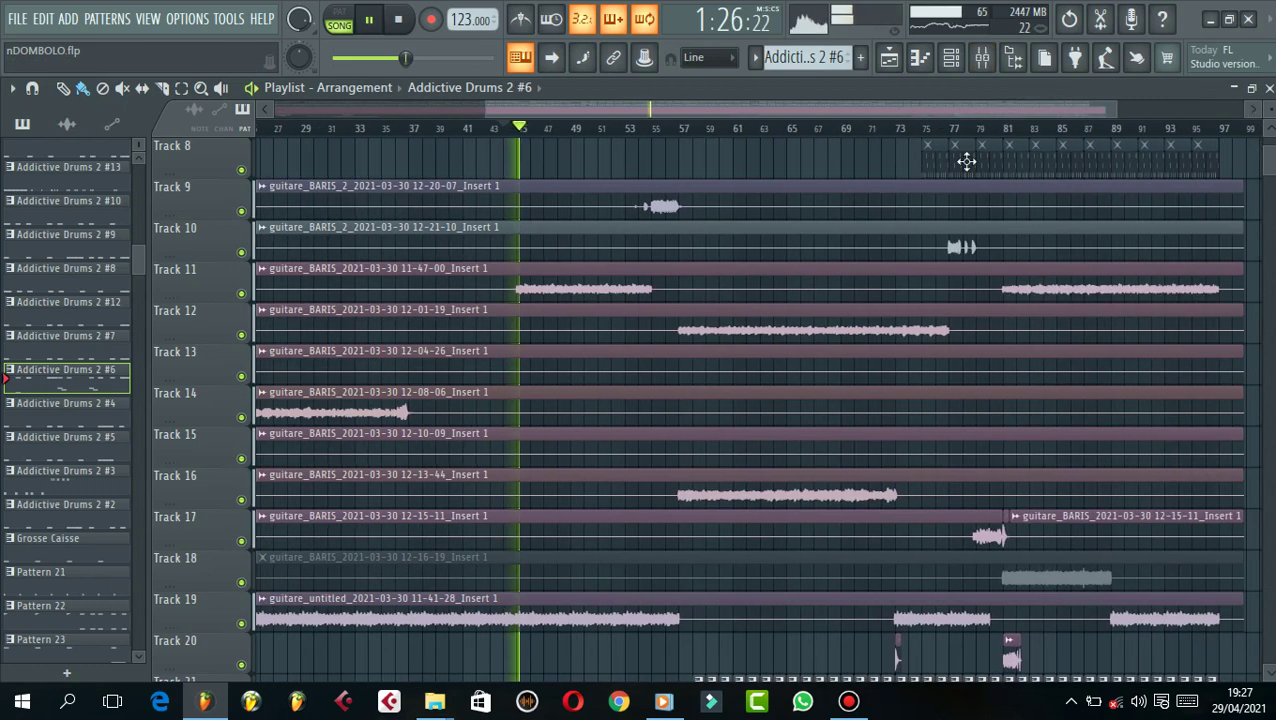
pyautogui.press('space')
# - Play the full mix from bar 44 and follow the drum and guitar tracks through about bar 61
pyautogui.scroll(5, 960, 150)
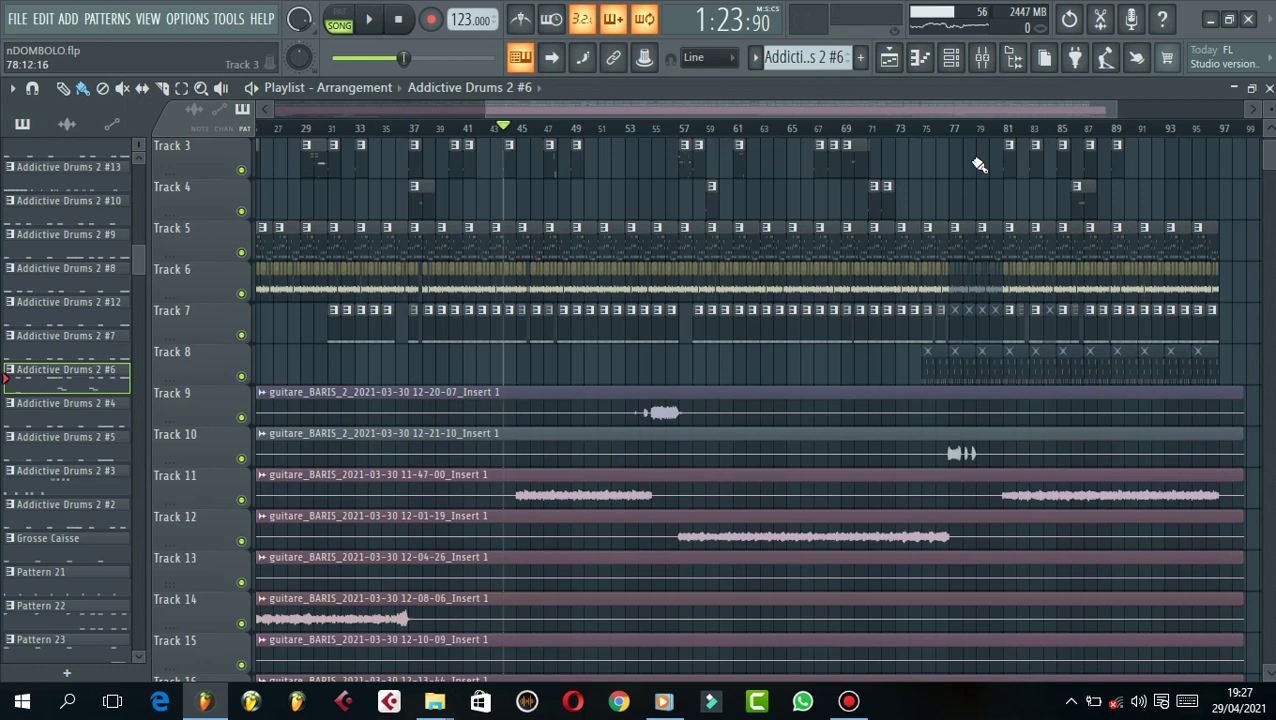
pyautogui.press('space')
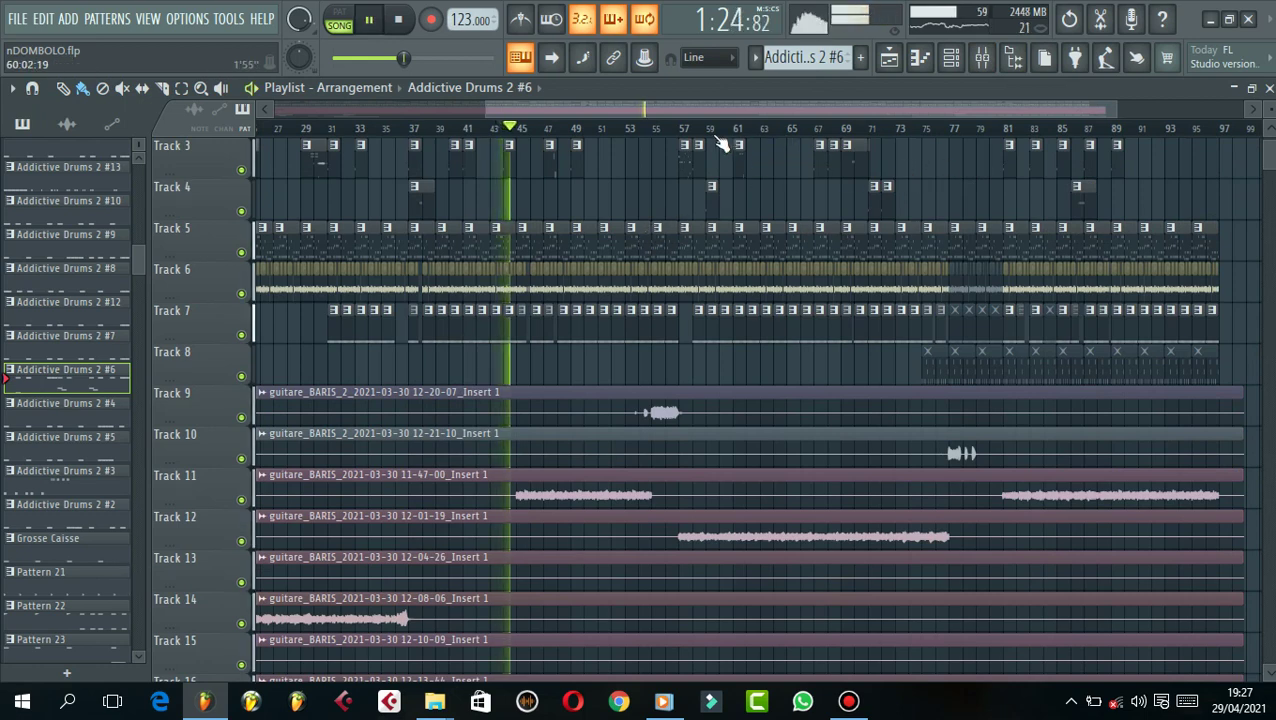
pyautogui.moveTo(590, 115); pyautogui.dragTo(380, 115)
pyautogui.scroll(5, 1077, 138)
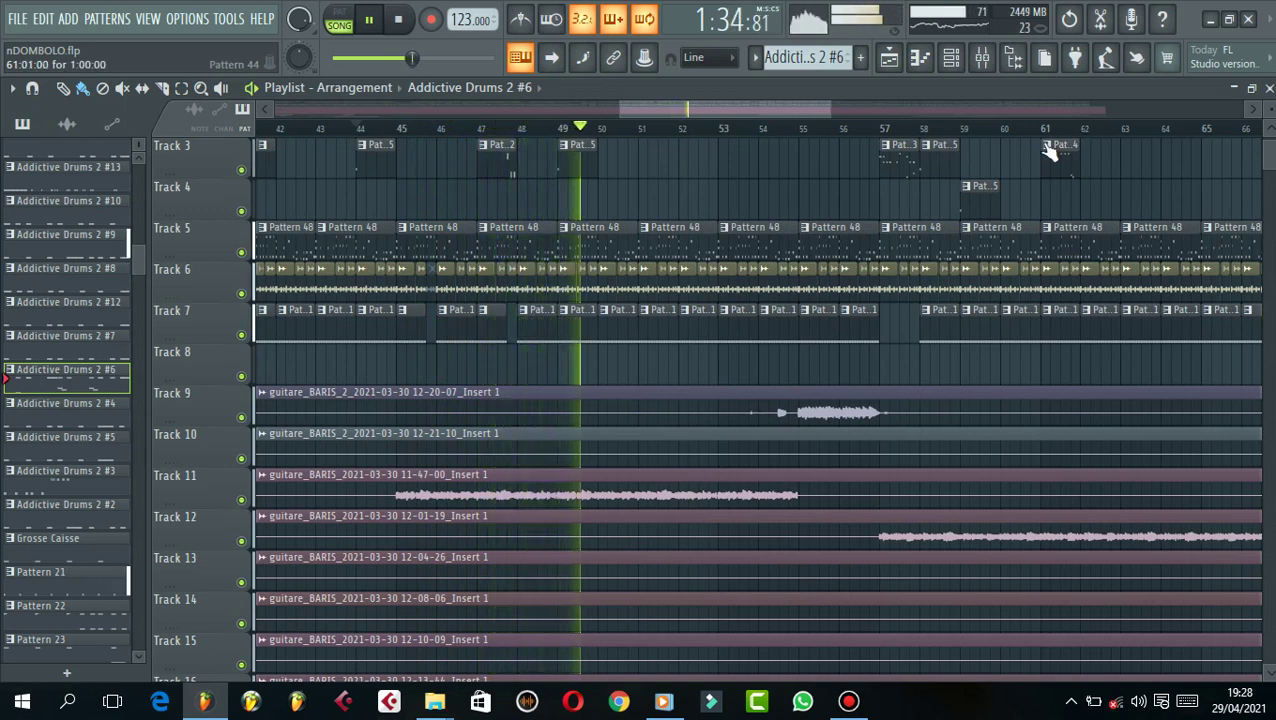
pyautogui.scroll(2, 840, 180)
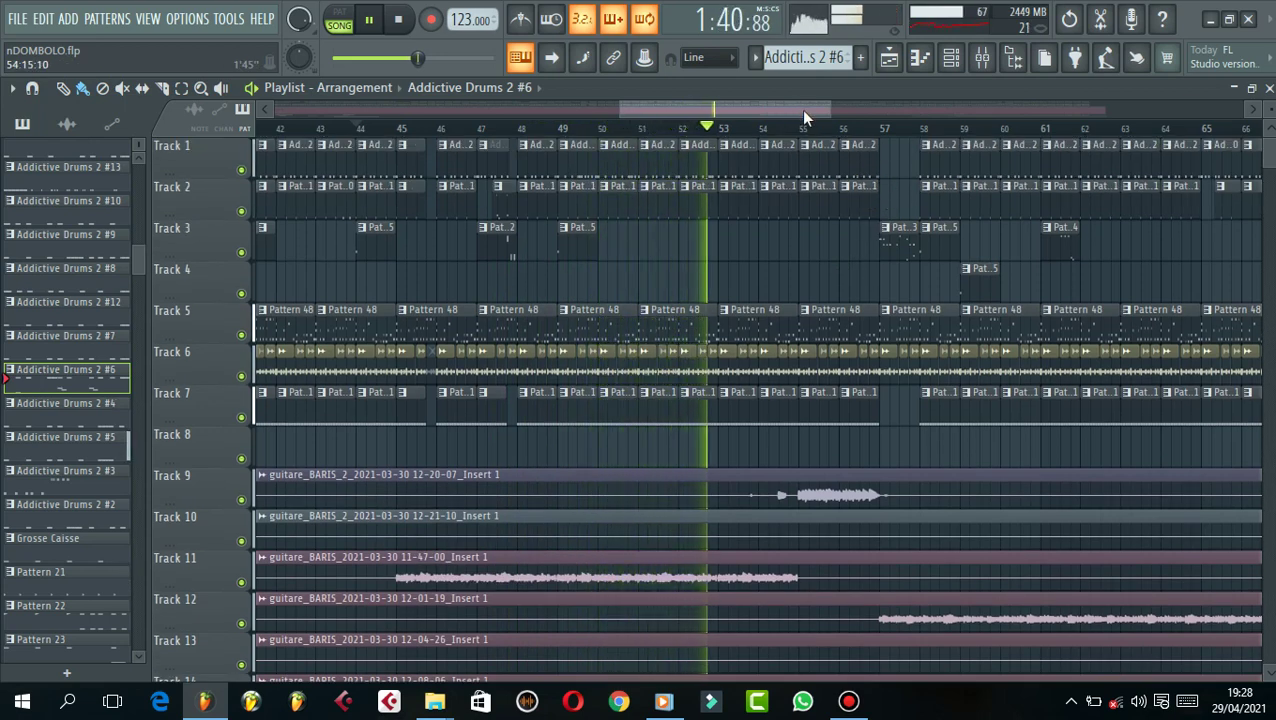
pyautogui.scroll(-3, 803, 112)
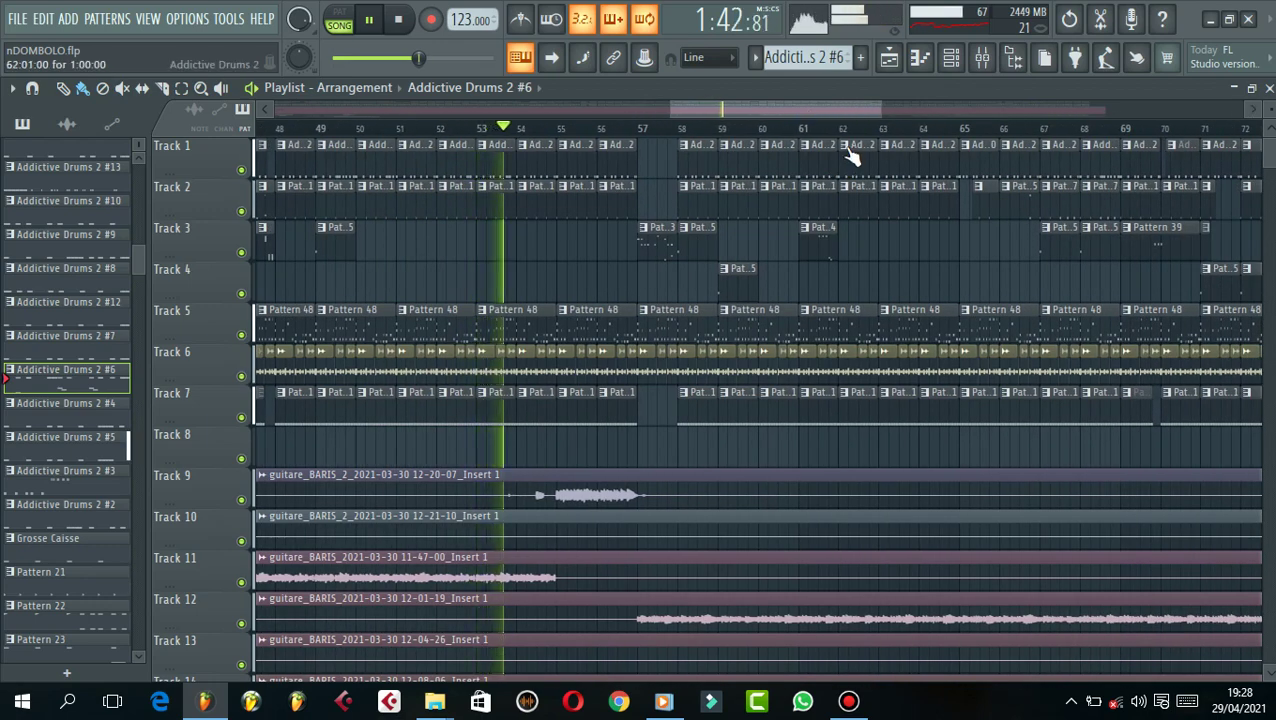
pyautogui.scroll(-2, 857, 134)
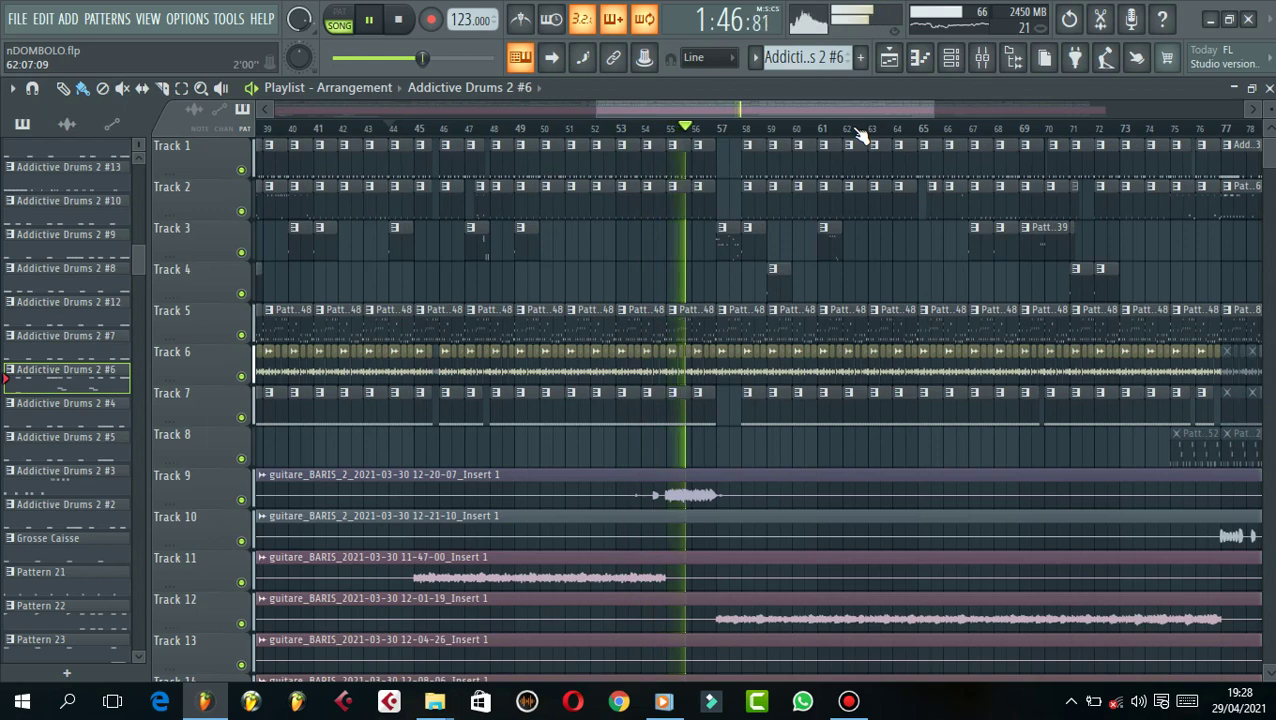
pyautogui.scroll(-3, 862, 262)
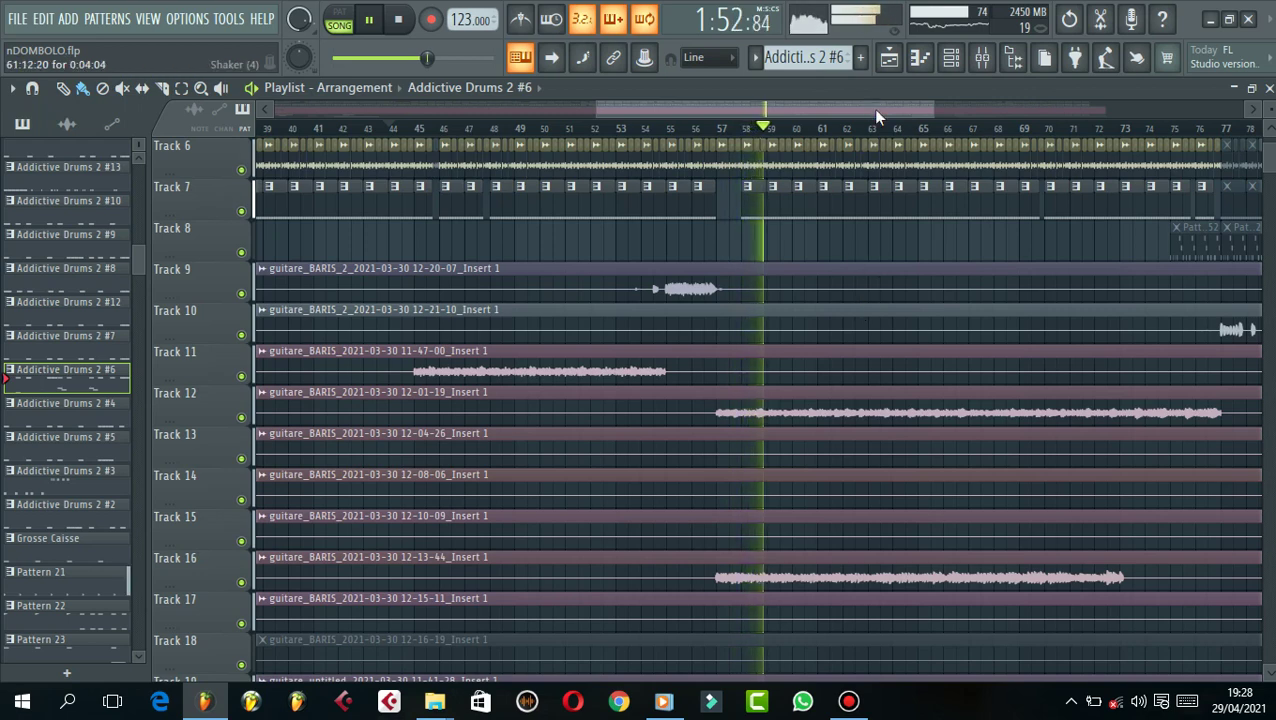
pyautogui.hscroll(4, 872, 112)
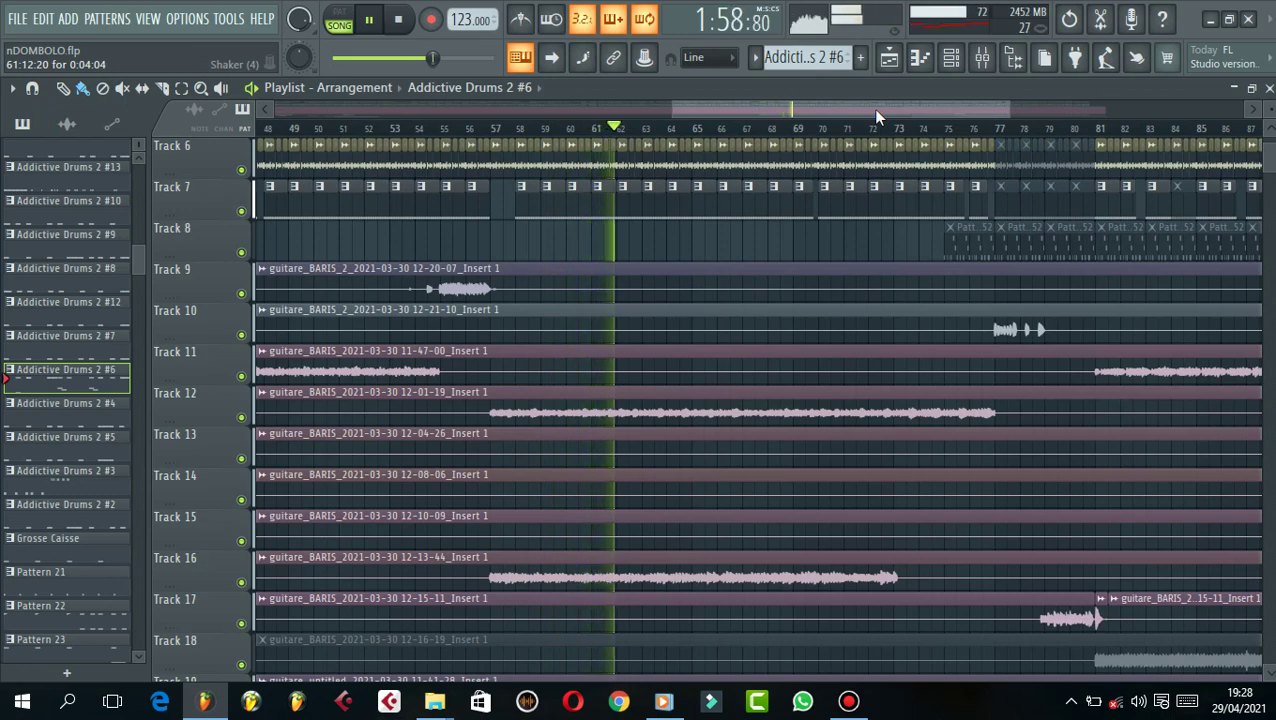
pyautogui.press('space')
# - Examine the guitar parts on Tracks 10 to 19 and place the playhead at bar 57, where Tracks 12 and 16 start
pyautogui.scroll(-4, 607, 272)
pyautogui.click(407, 127)
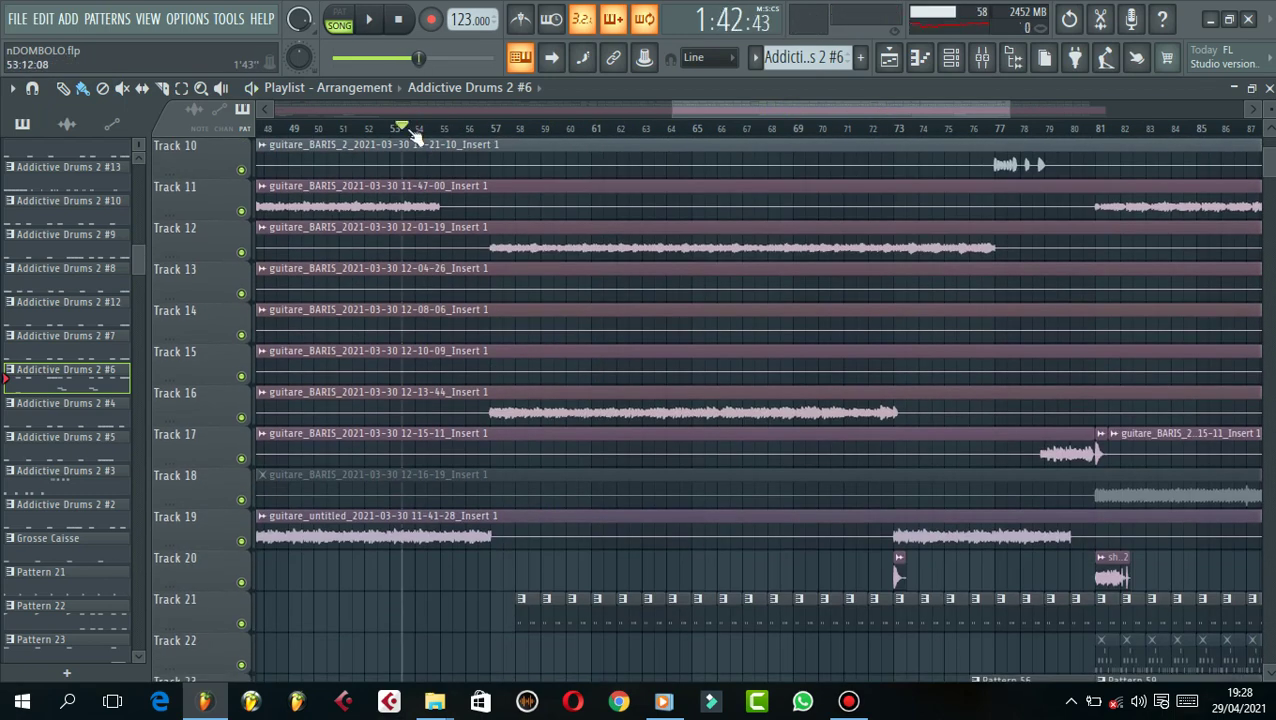
pyautogui.scroll(-3, 430, 130)
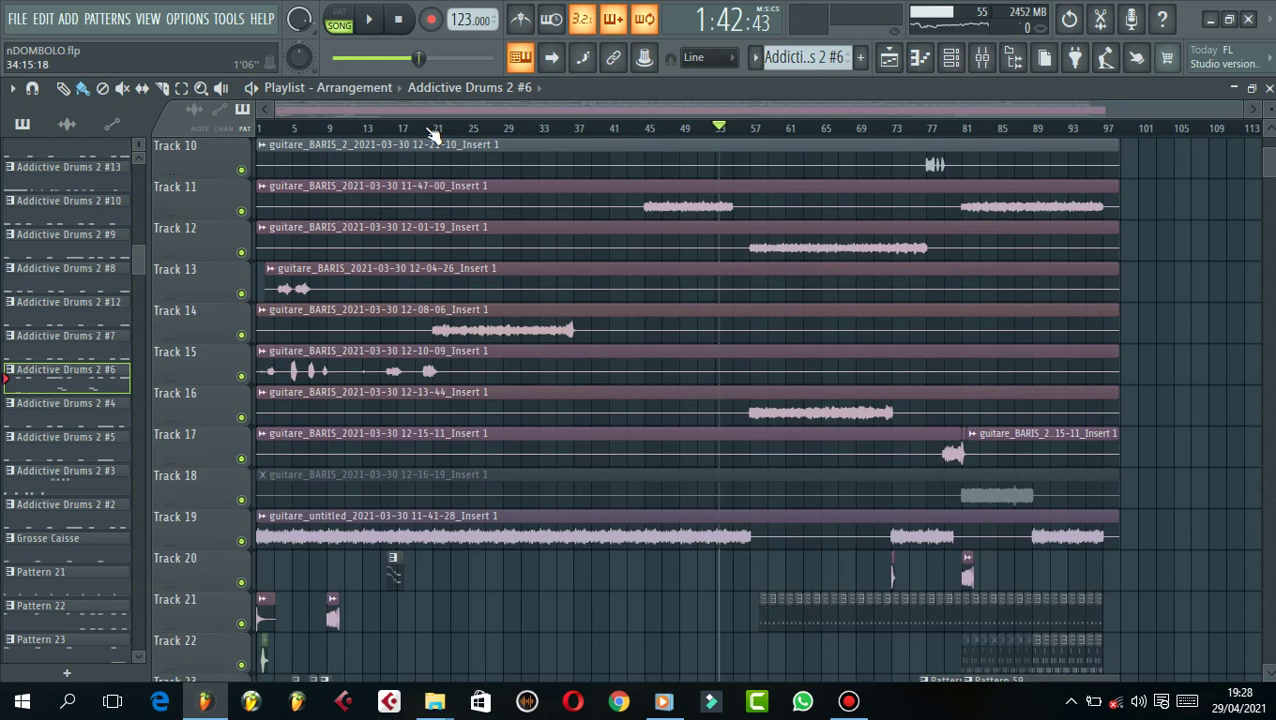
pyautogui.click(760, 130)
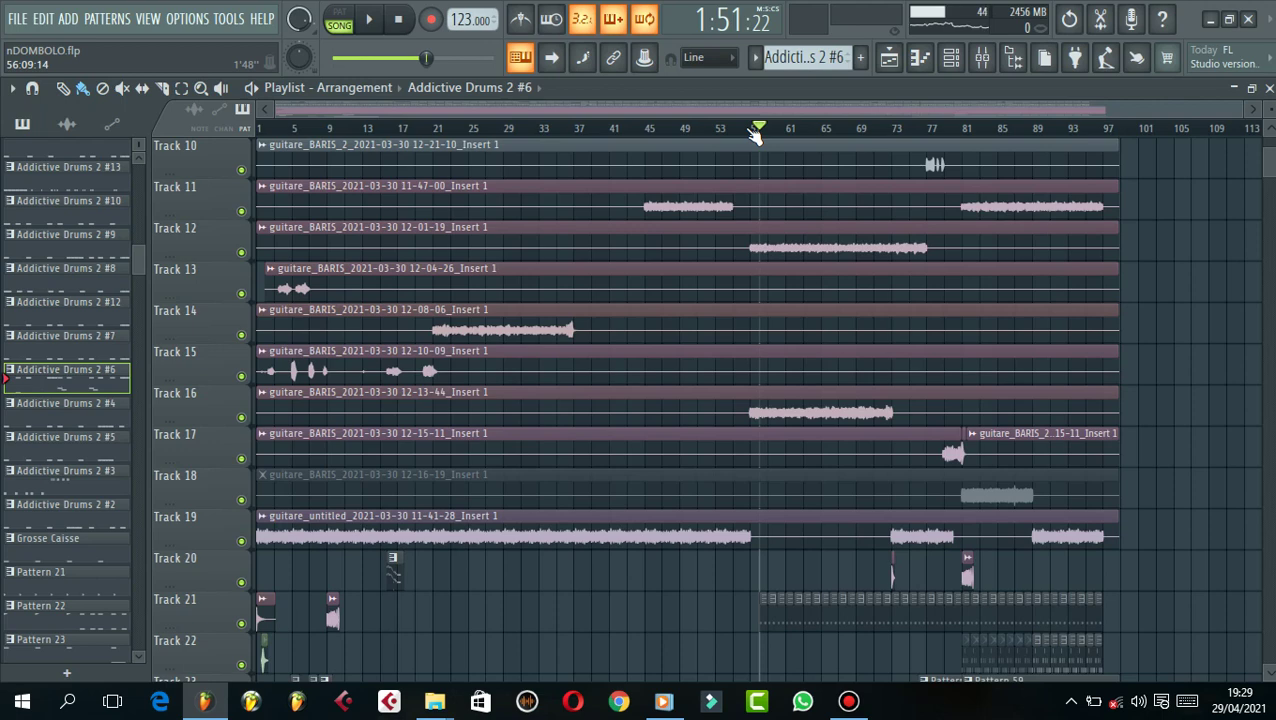
pyautogui.click(751, 131)
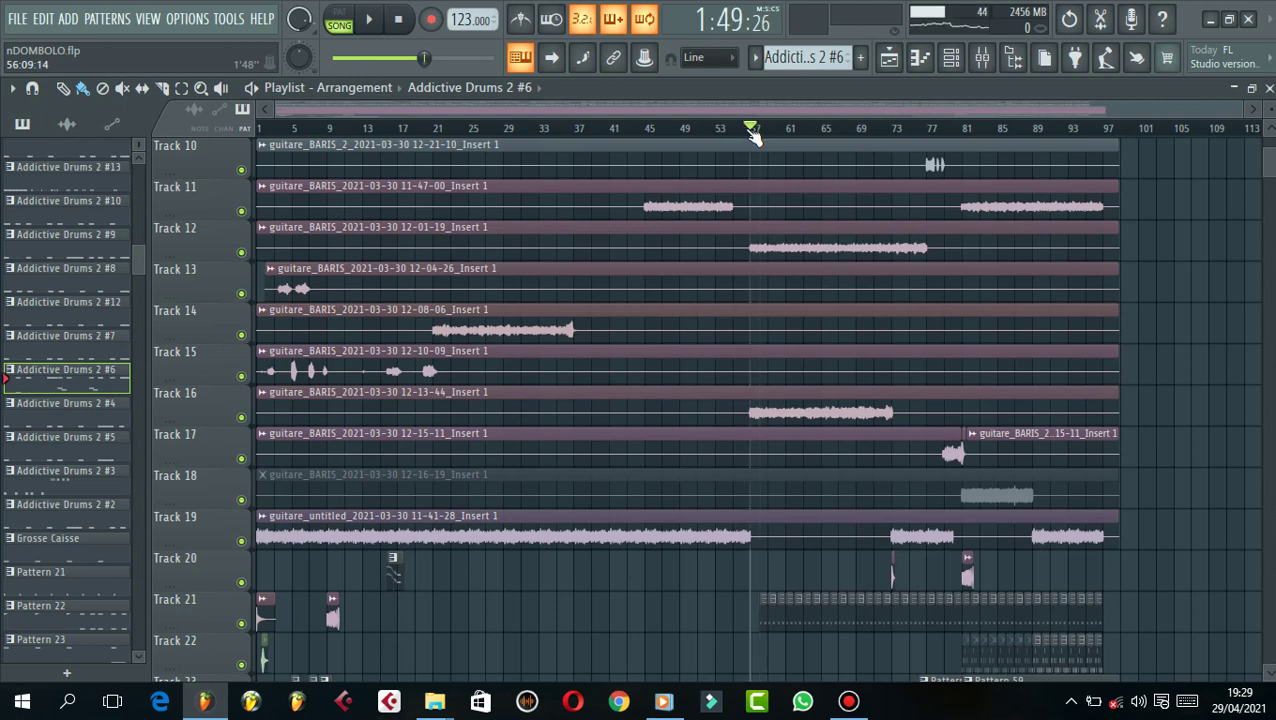
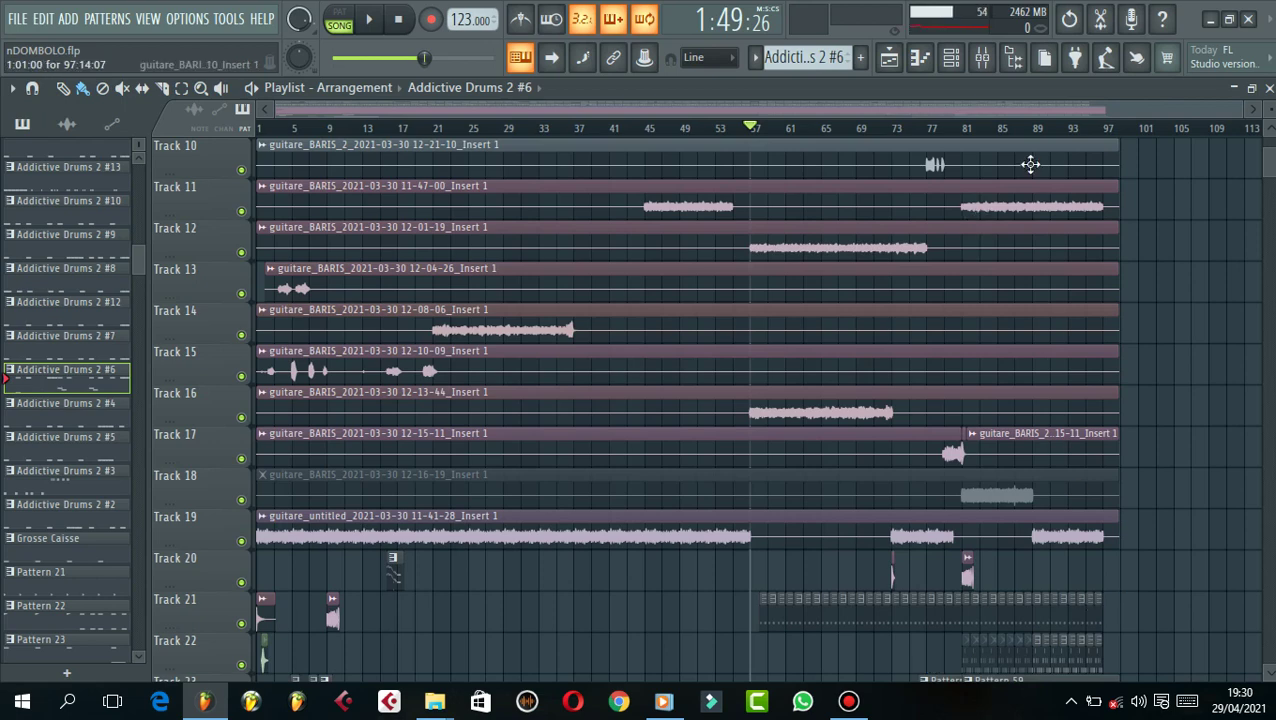
# - Select Pattern 57 on Track 21 and audition it on its own in pattern mode
pyautogui.scroll(4, 1035, 140)
pyautogui.scroll(-9, 1025, 142)
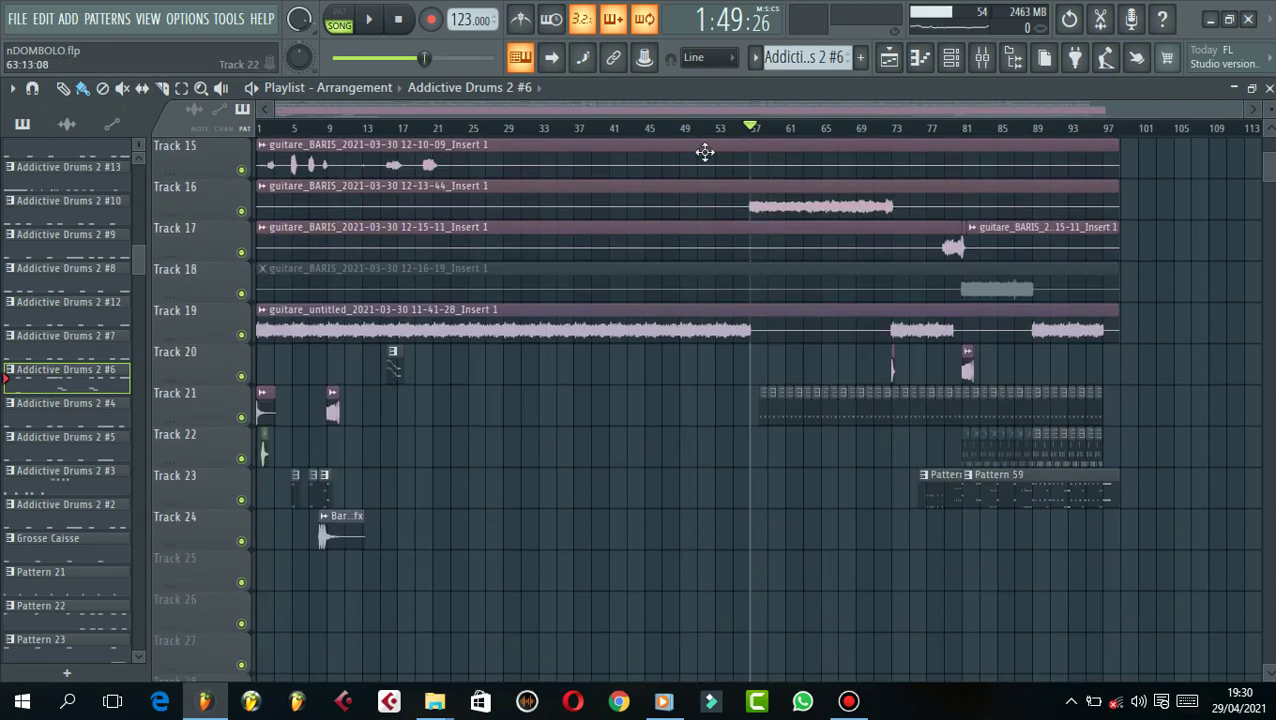
pyautogui.scroll(2, 750, 128)
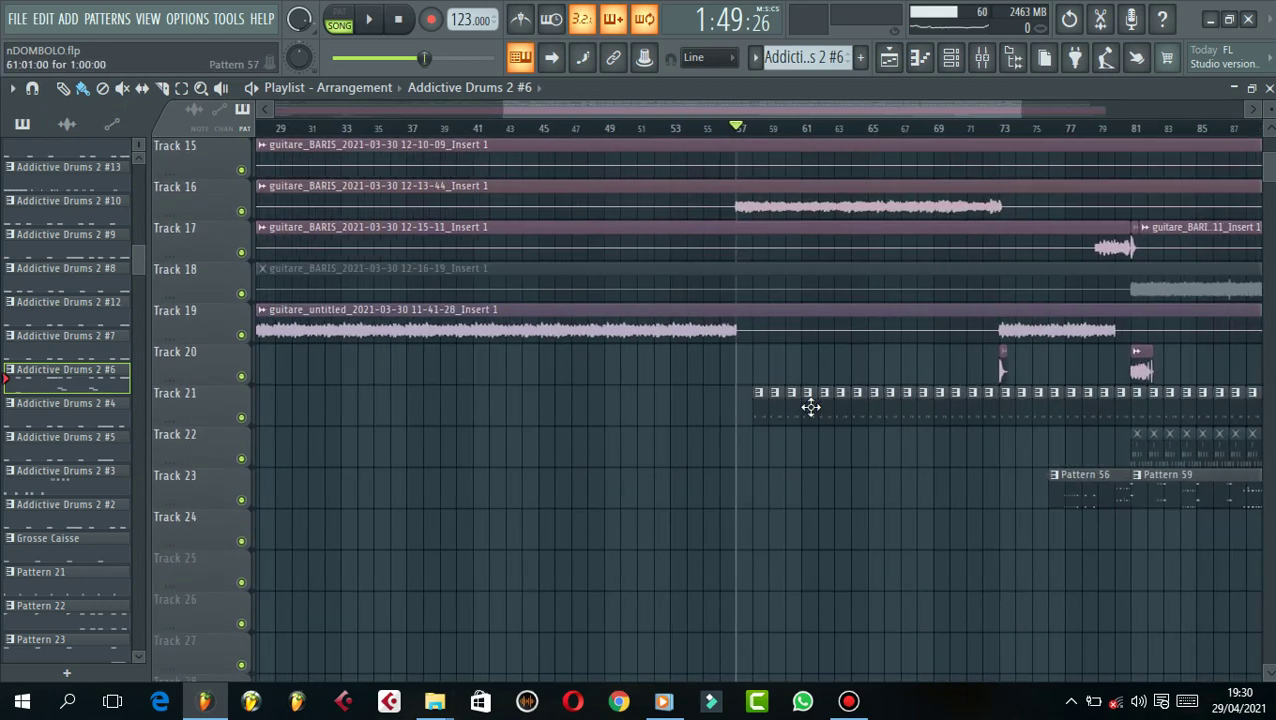
pyautogui.click(810, 407)
pyautogui.click(341, 20)
pyautogui.click(370, 20)
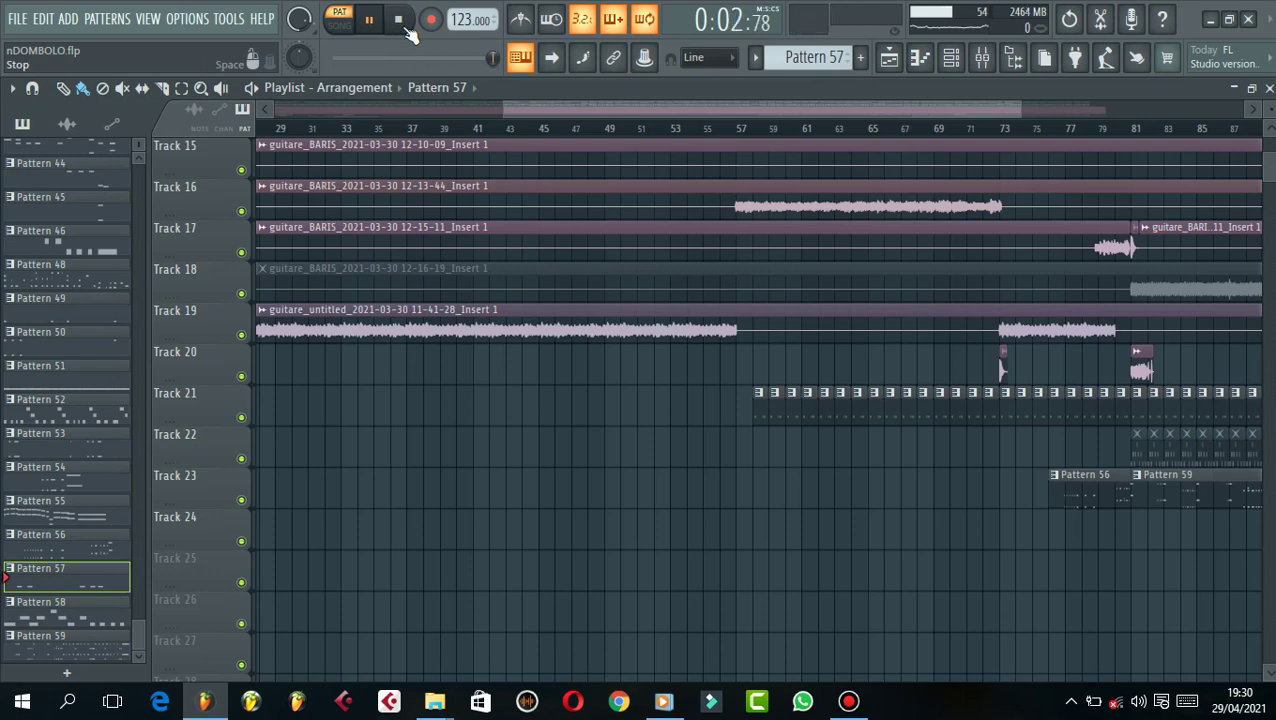
pyautogui.click(399, 20)
# - Return to song mode and play the full mix from bar 57 to about bar 67, following the drums and guitars and dismissing the battery notice
pyautogui.click(741, 131)
pyautogui.scroll(2, 833, 276)
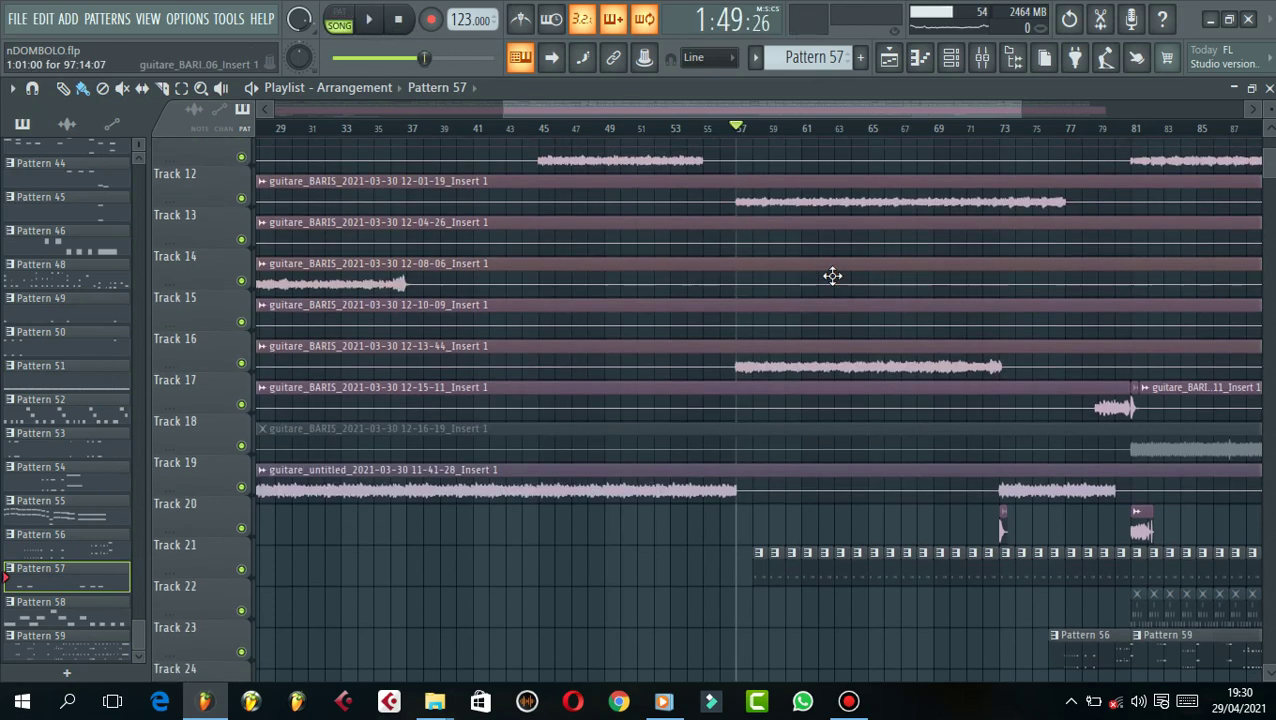
pyautogui.scroll(5, 833, 276)
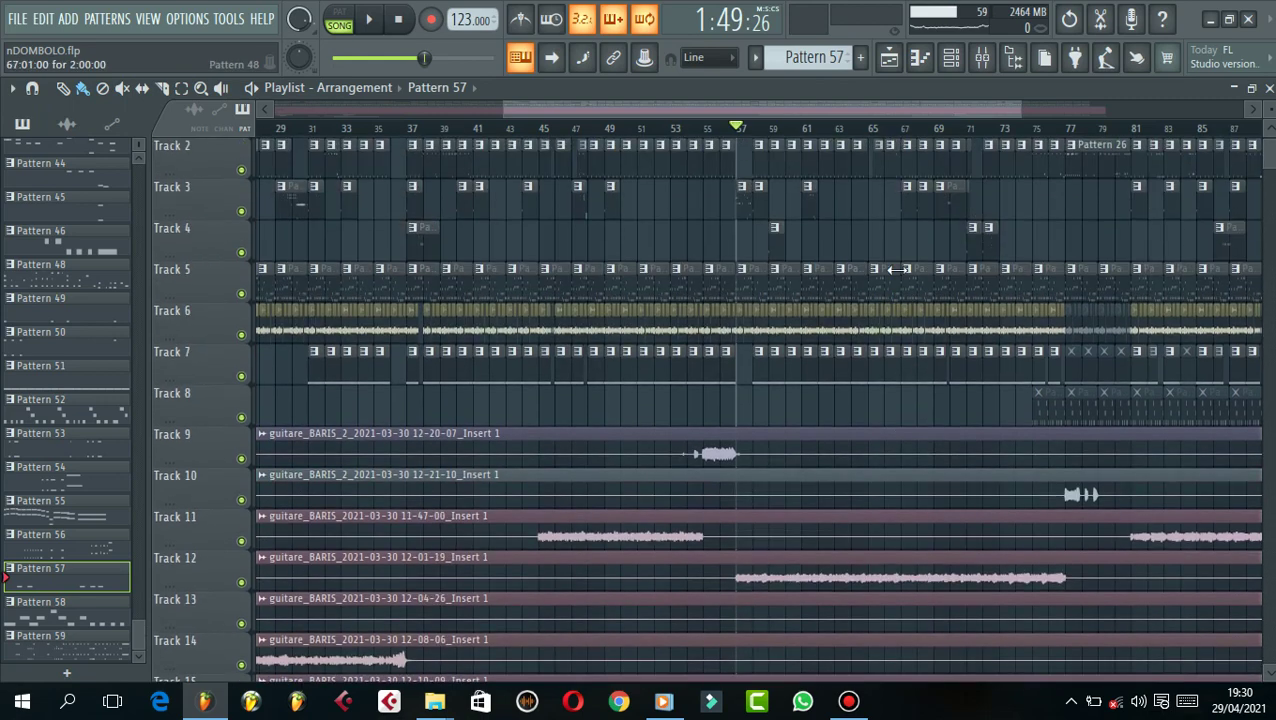
pyautogui.scroll(1, 891, 205)
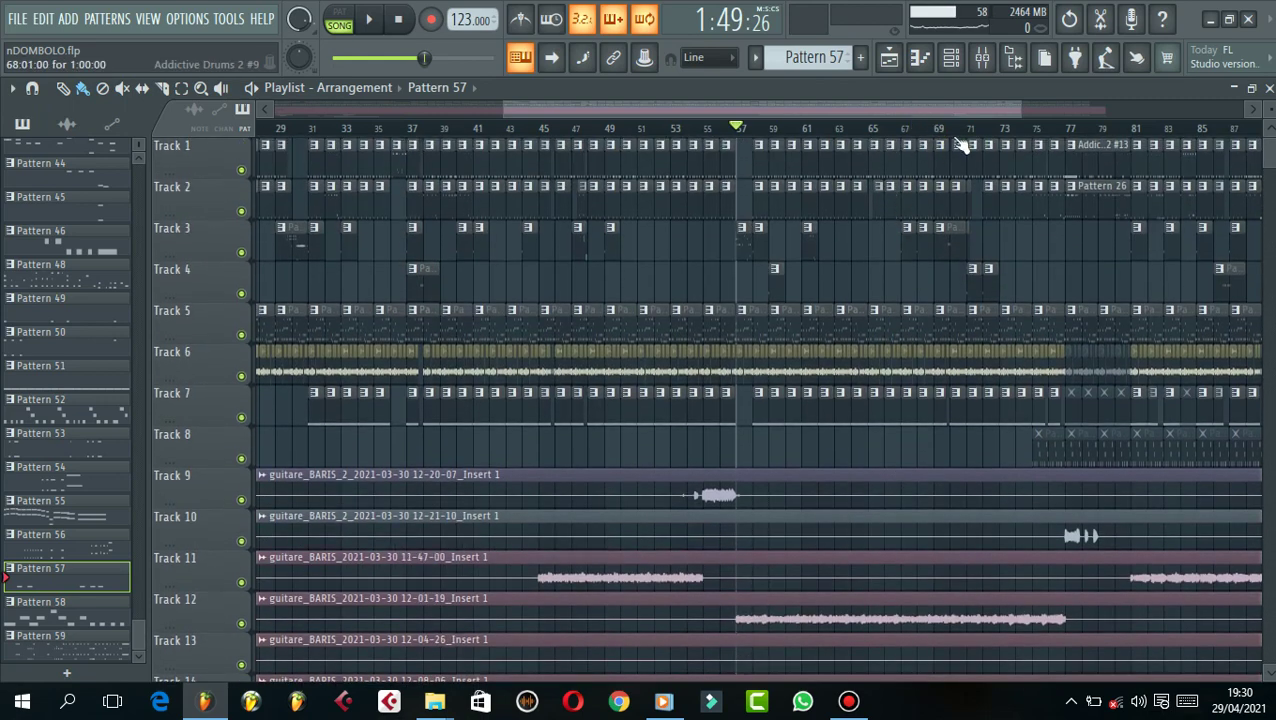
pyautogui.scroll(3, 975, 131)
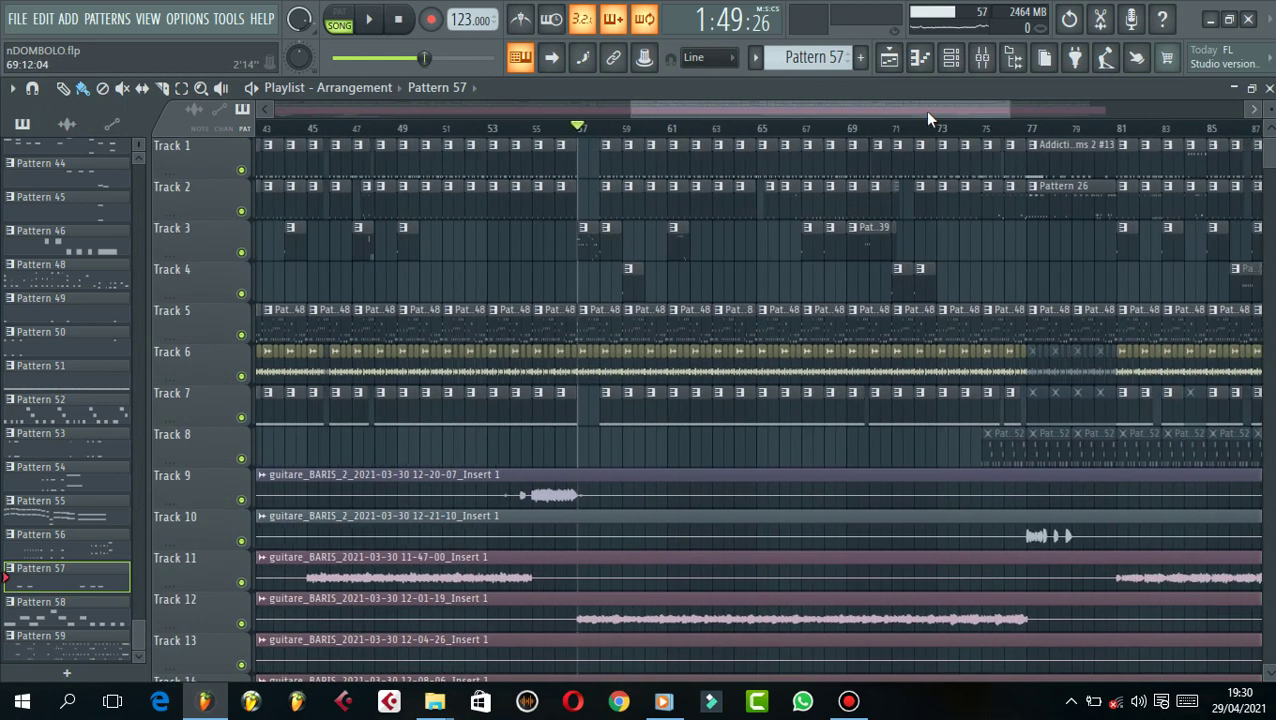
pyautogui.hscroll(4, 924, 111)
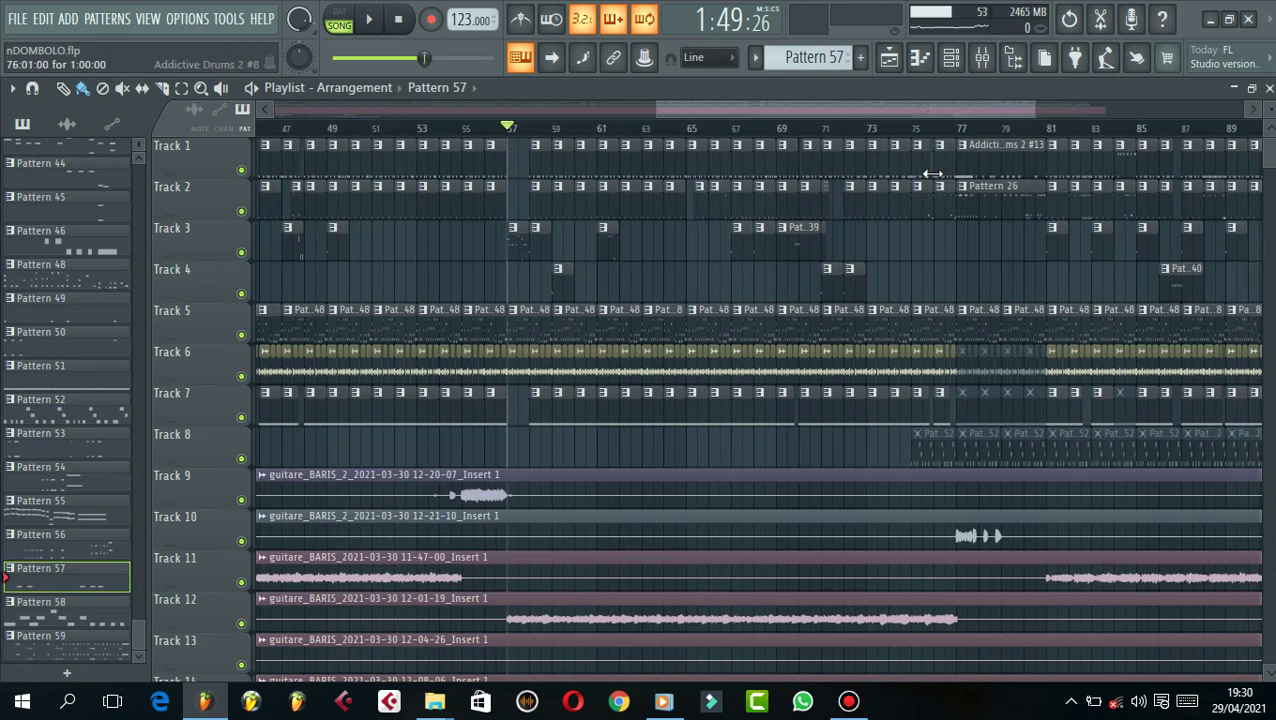
pyautogui.click(372, 20)
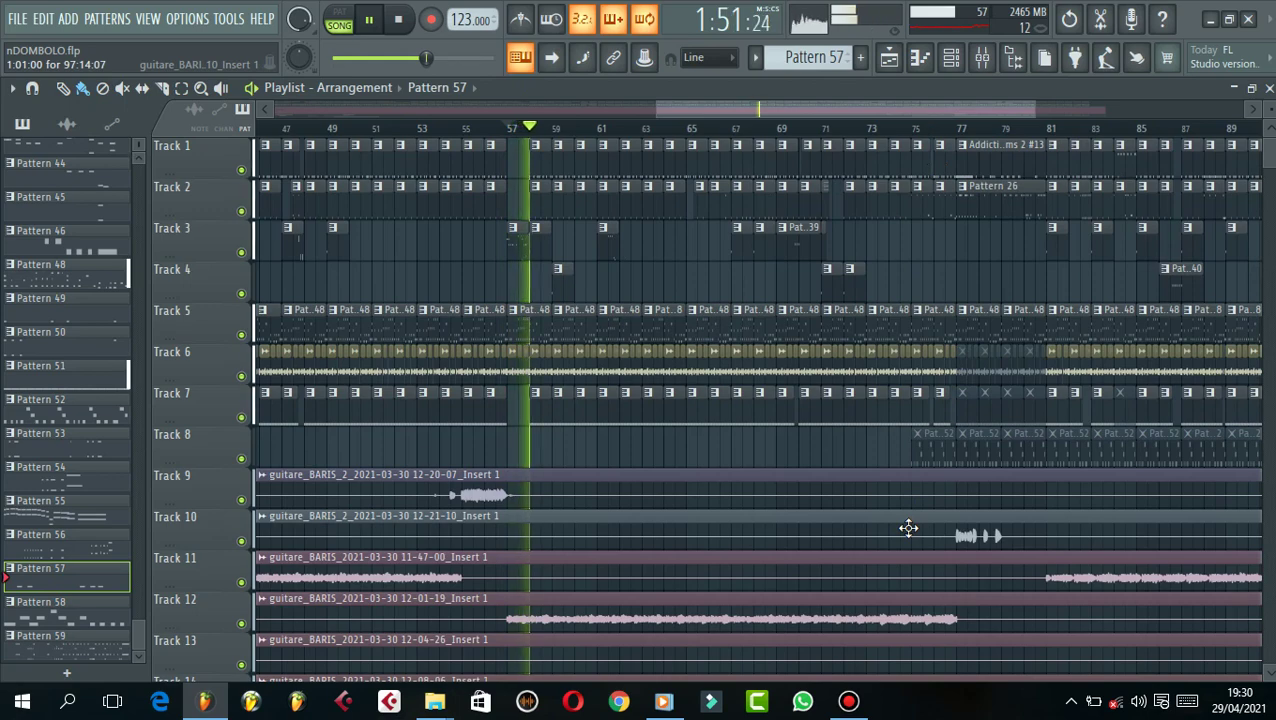
pyautogui.scroll(-4, 1144, 480)
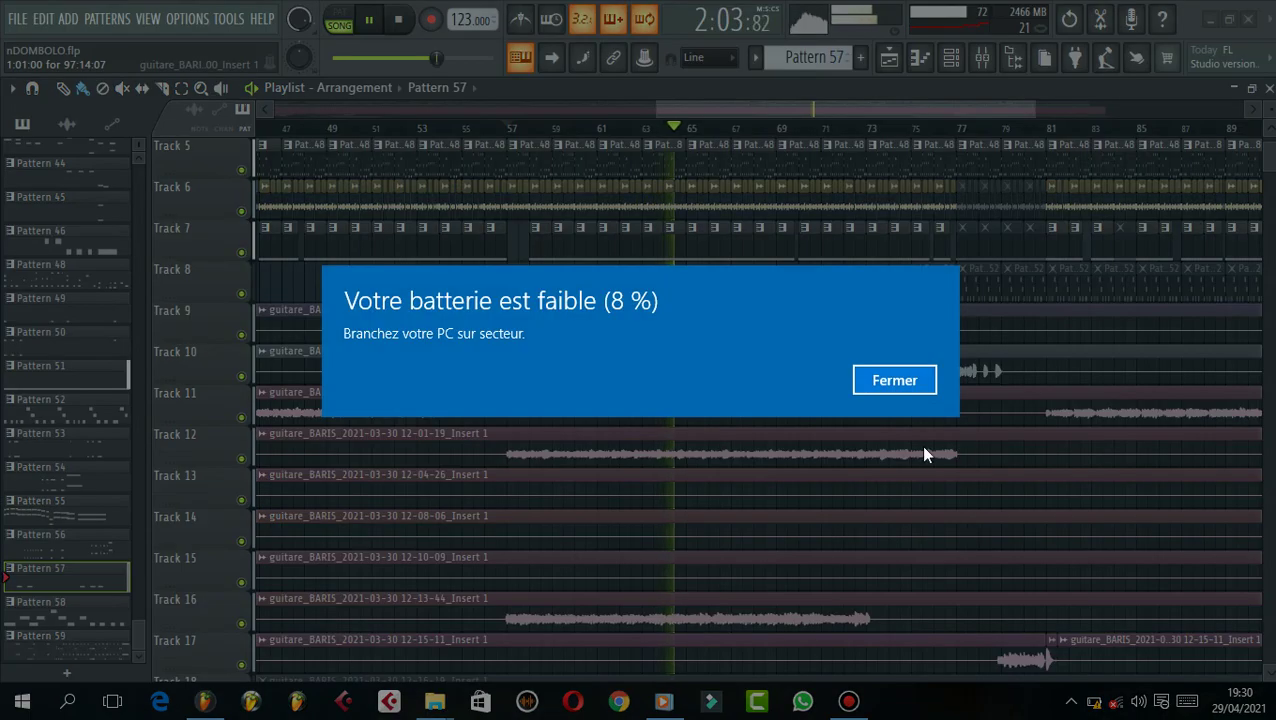
pyautogui.click(905, 388)
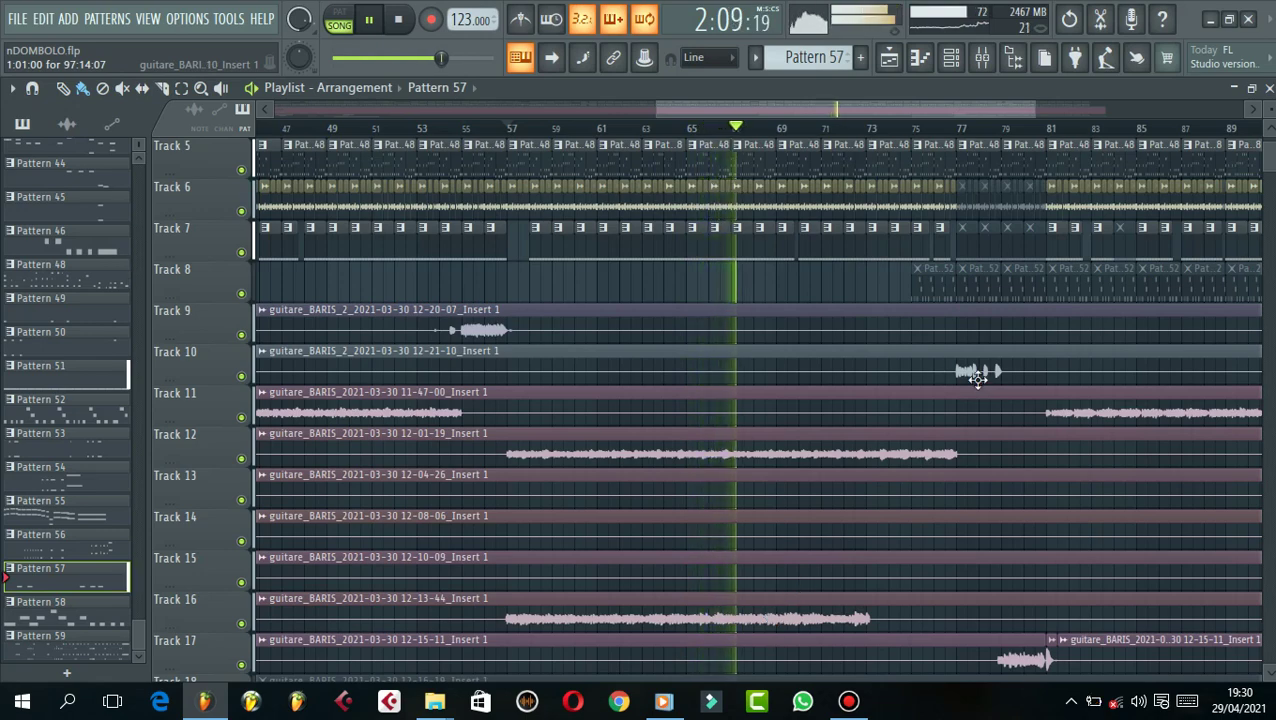
# - Follow the full mix through about bar 73, comparing the drum tracks with the guitar tracks, and stop playback
pyautogui.scroll(-2, 1010, 377)
pyautogui.scroll(2, 950, 280)
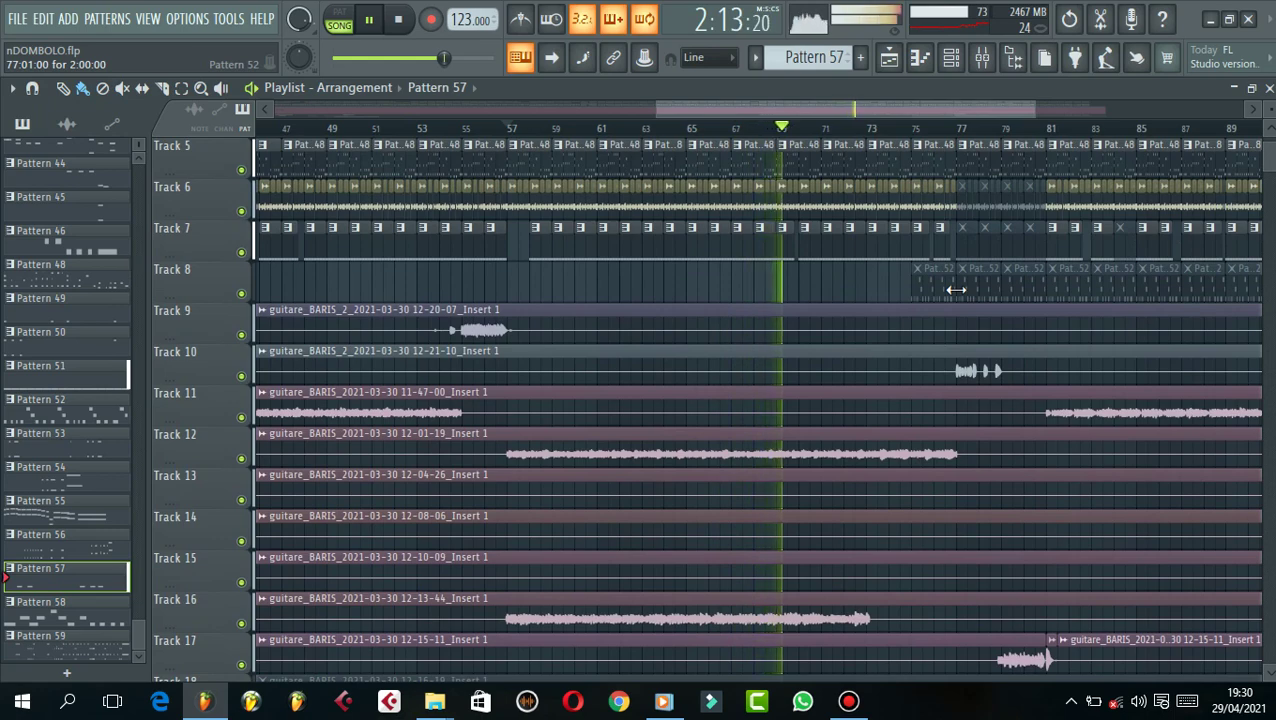
pyautogui.scroll(3, 944, 287)
pyautogui.scroll(1, 944, 287)
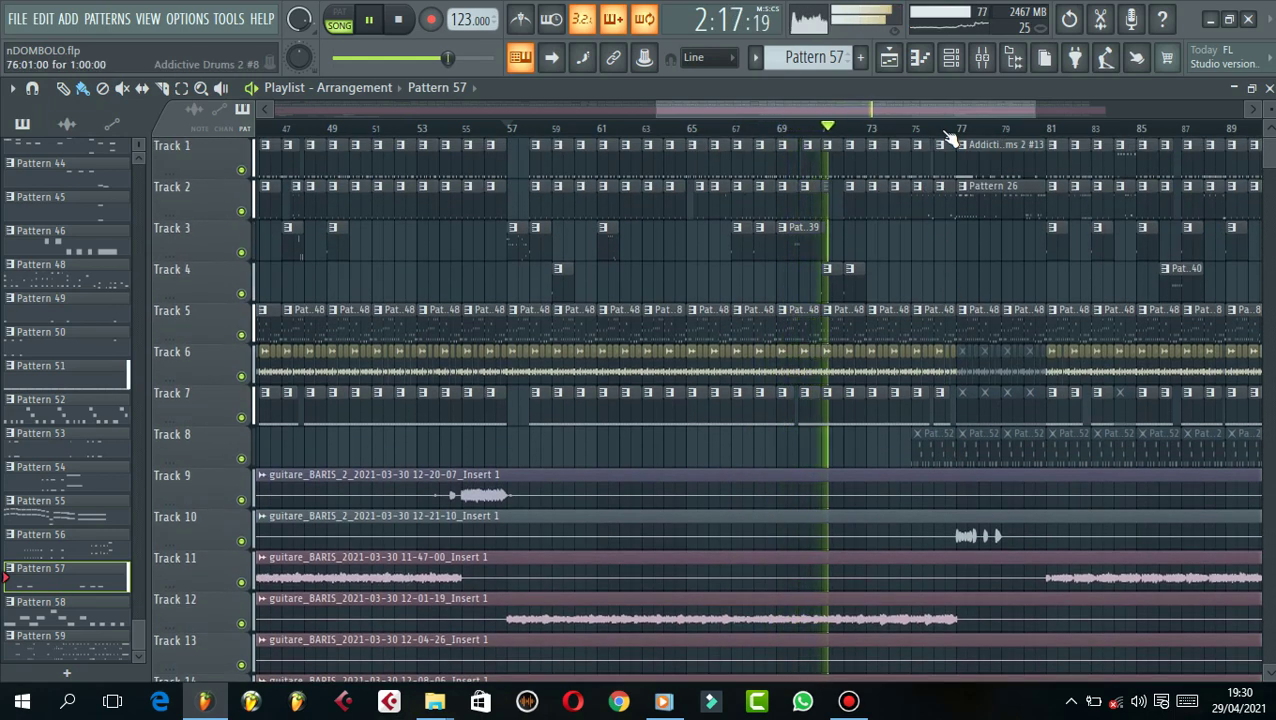
pyautogui.scroll(-1, 920, 105)
pyautogui.scroll(-3, 916, 100)
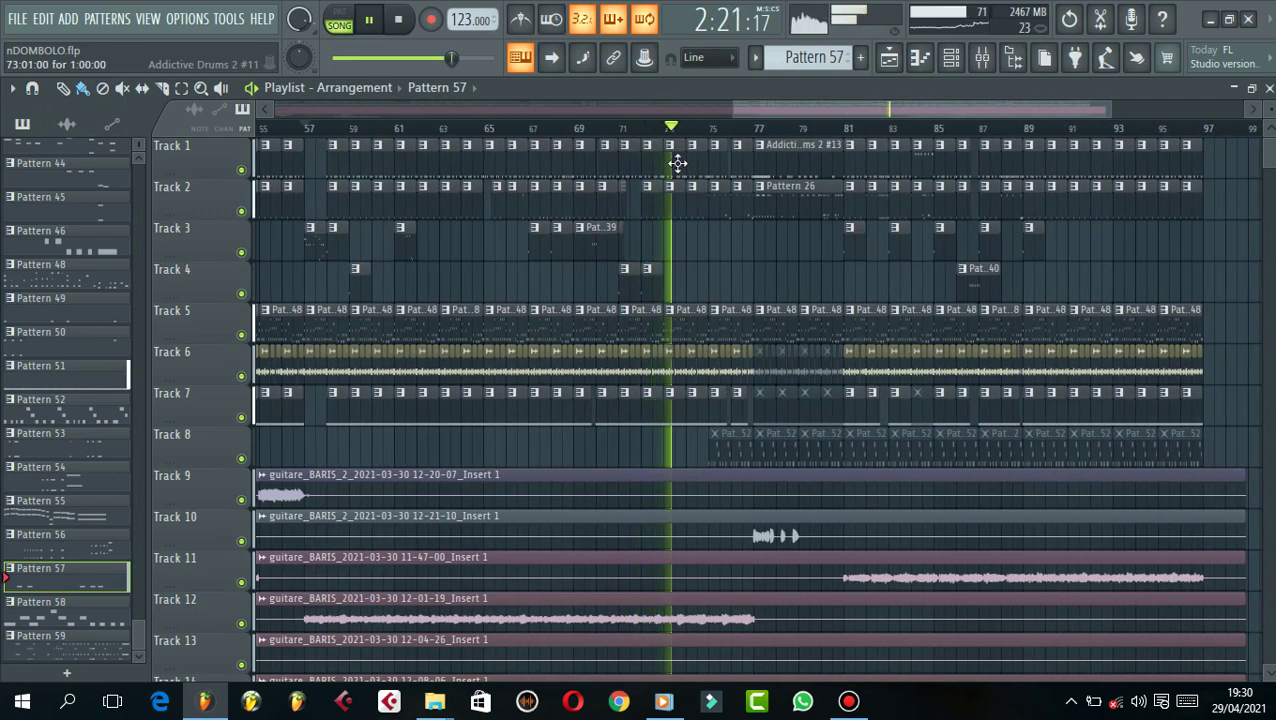
pyautogui.press('space')
# - Place the playhead at bar 72, audition the full mix from there and stop playback
pyautogui.click(643, 130)
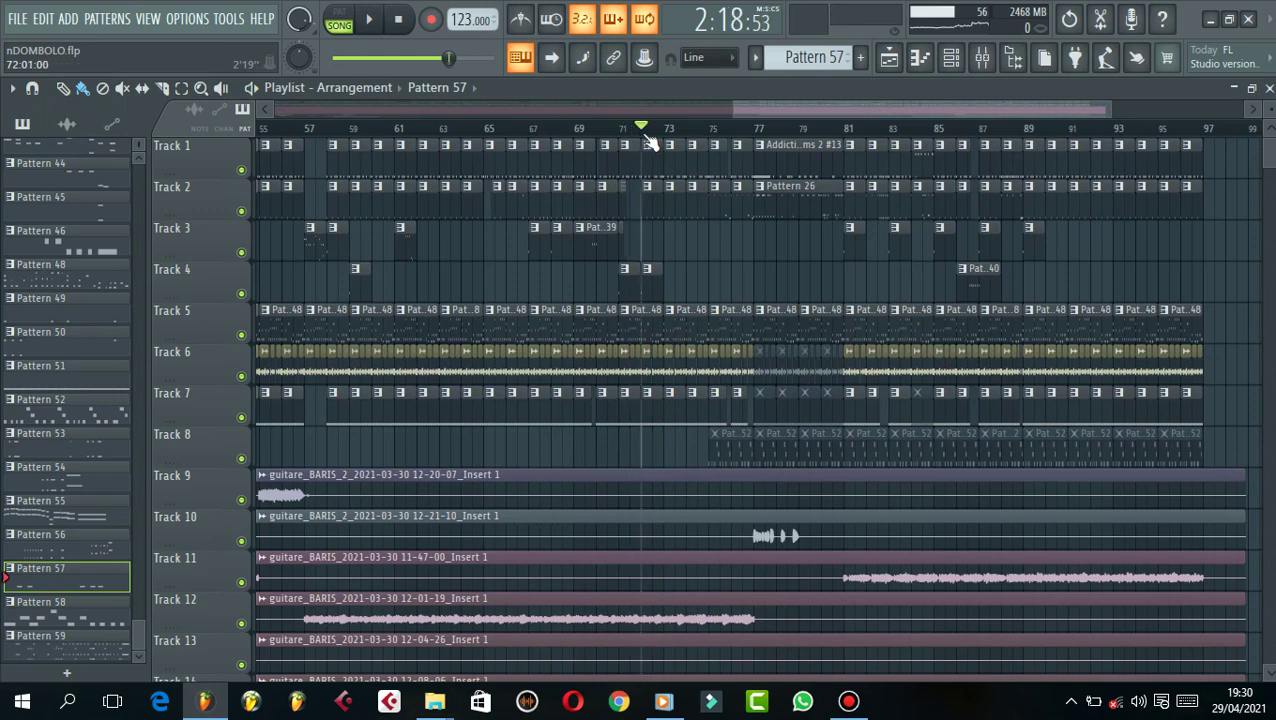
pyautogui.scroll(3, 648, 146)
pyautogui.press('space')
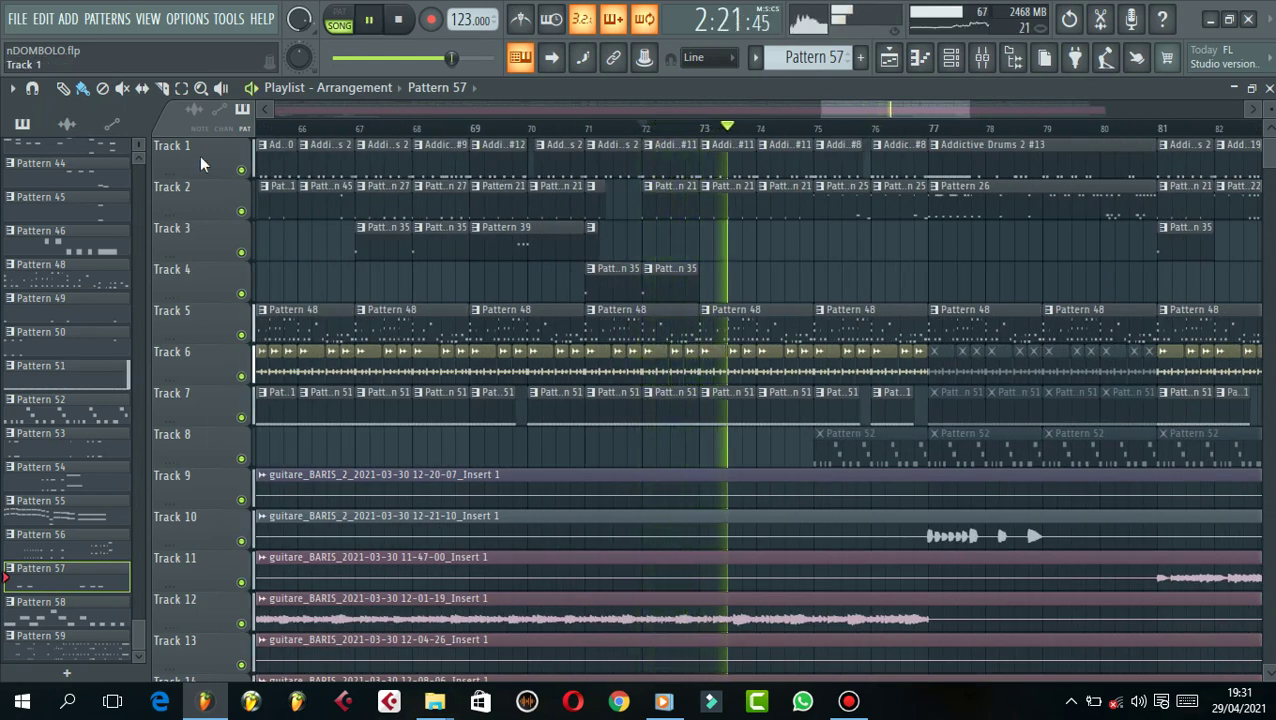
pyautogui.press('space')
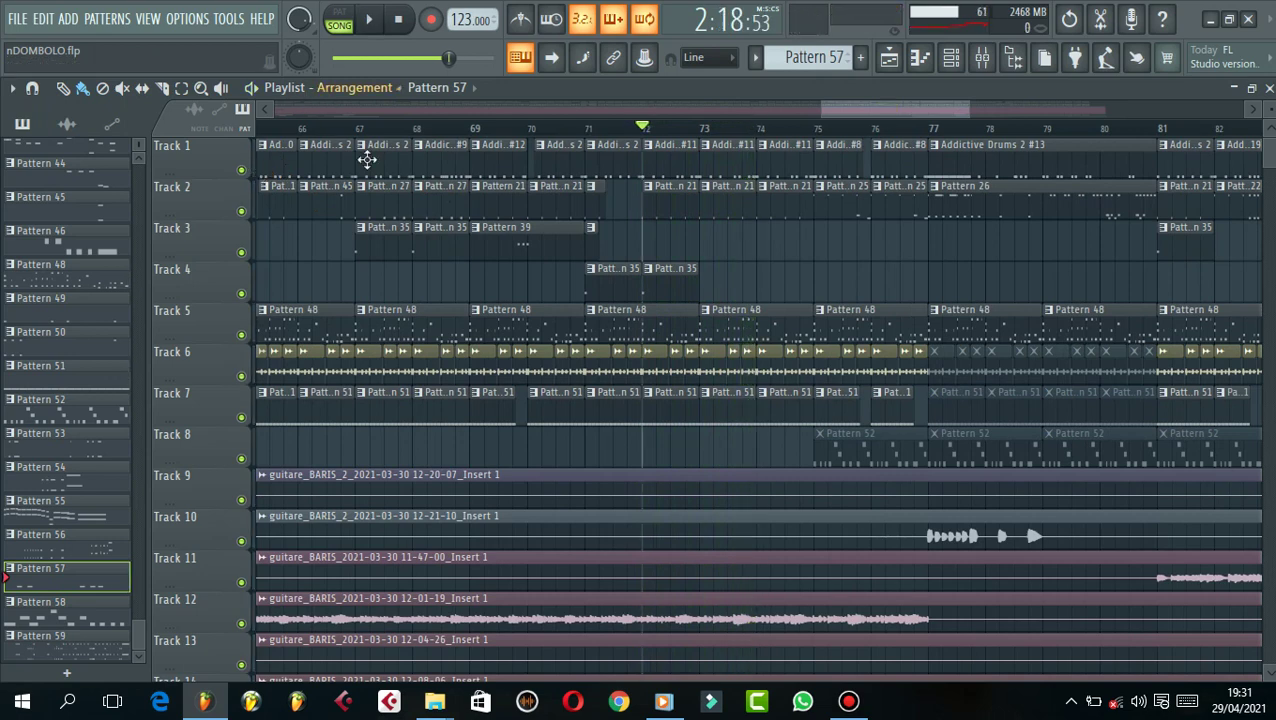
# - Select the range from bar 72 to bar 73 and audition it with only Tracks 1 and 2 enabled
pyautogui.moveTo(645, 130); pyautogui.dragTo(697, 137)
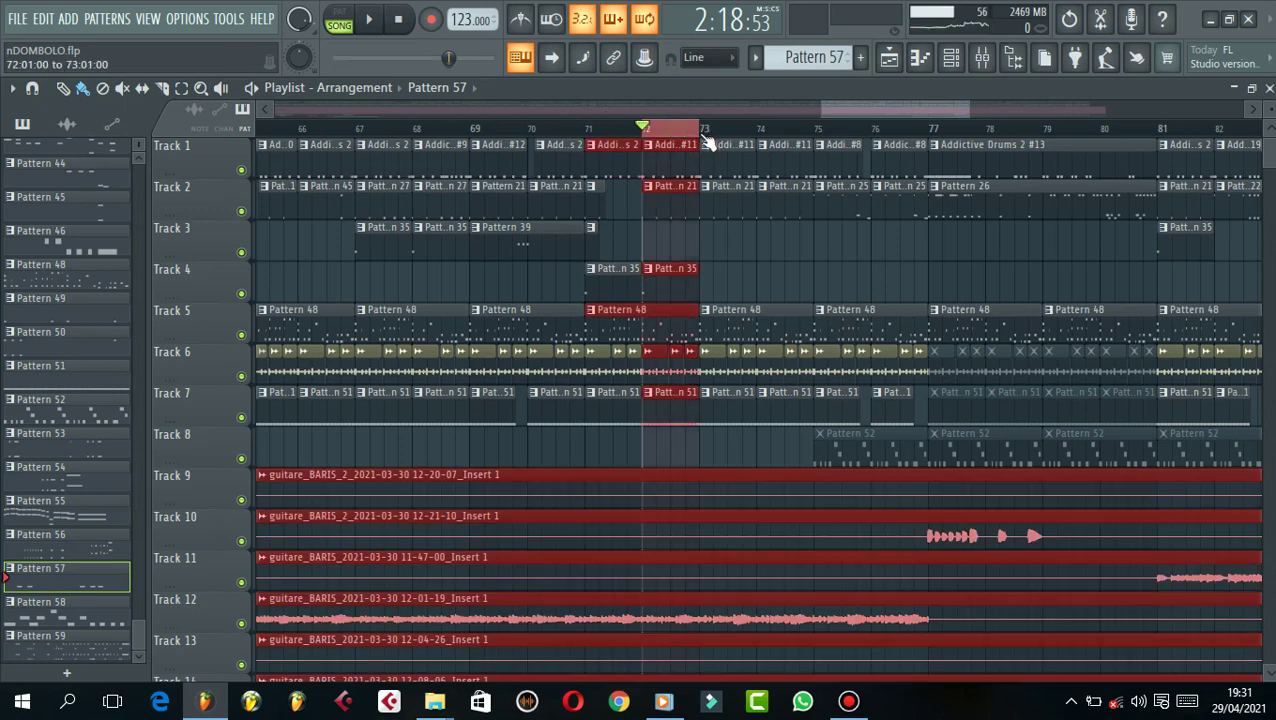
pyautogui.rightClick(241, 170)
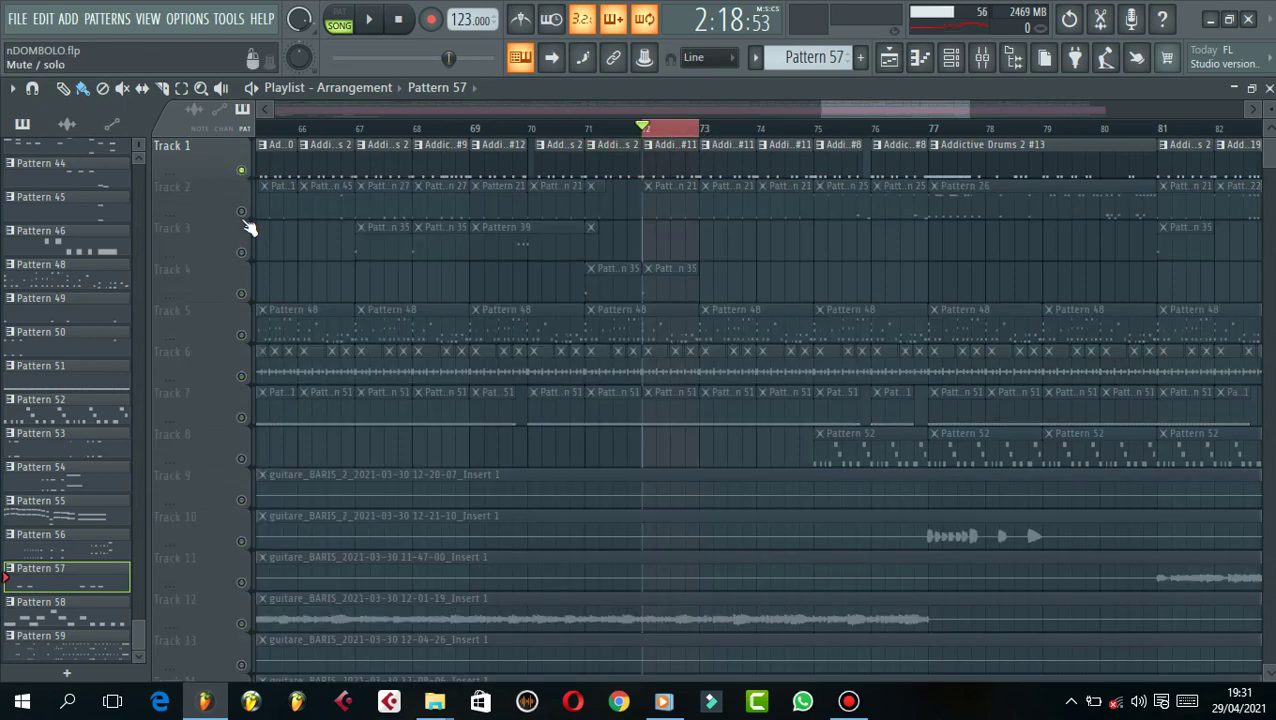
pyautogui.click(241, 211)
pyautogui.press('space')
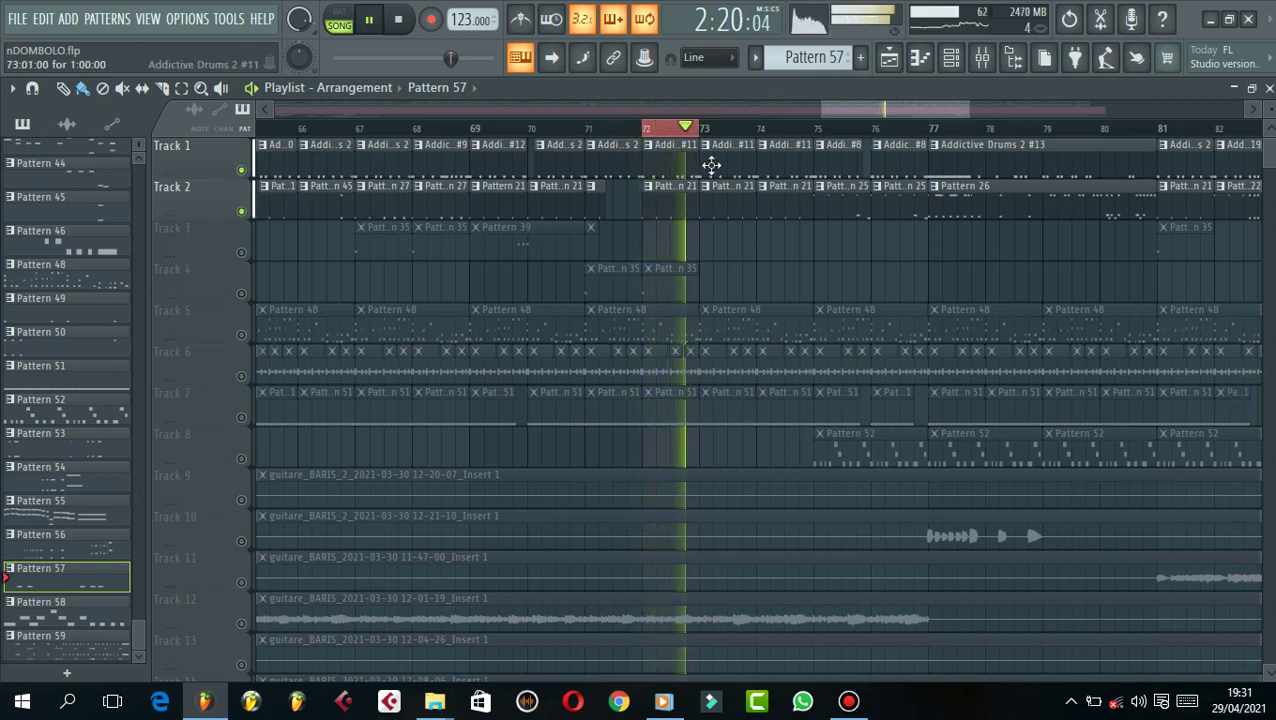
pyautogui.press('space')
# - Turn all tracks back on and place the playhead at bar 67, clearing the time selection
pyautogui.rightClick(252, 176)
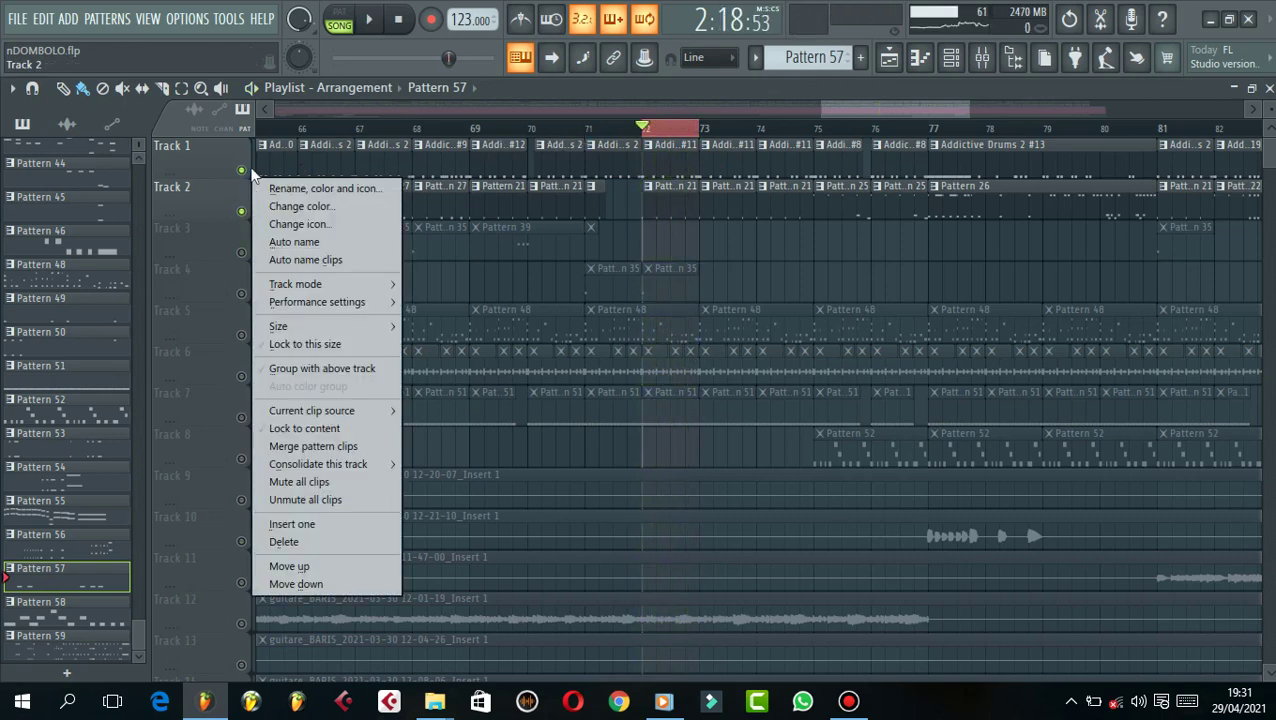
pyautogui.rightClick(246, 171)
pyautogui.rightClick(246, 171)
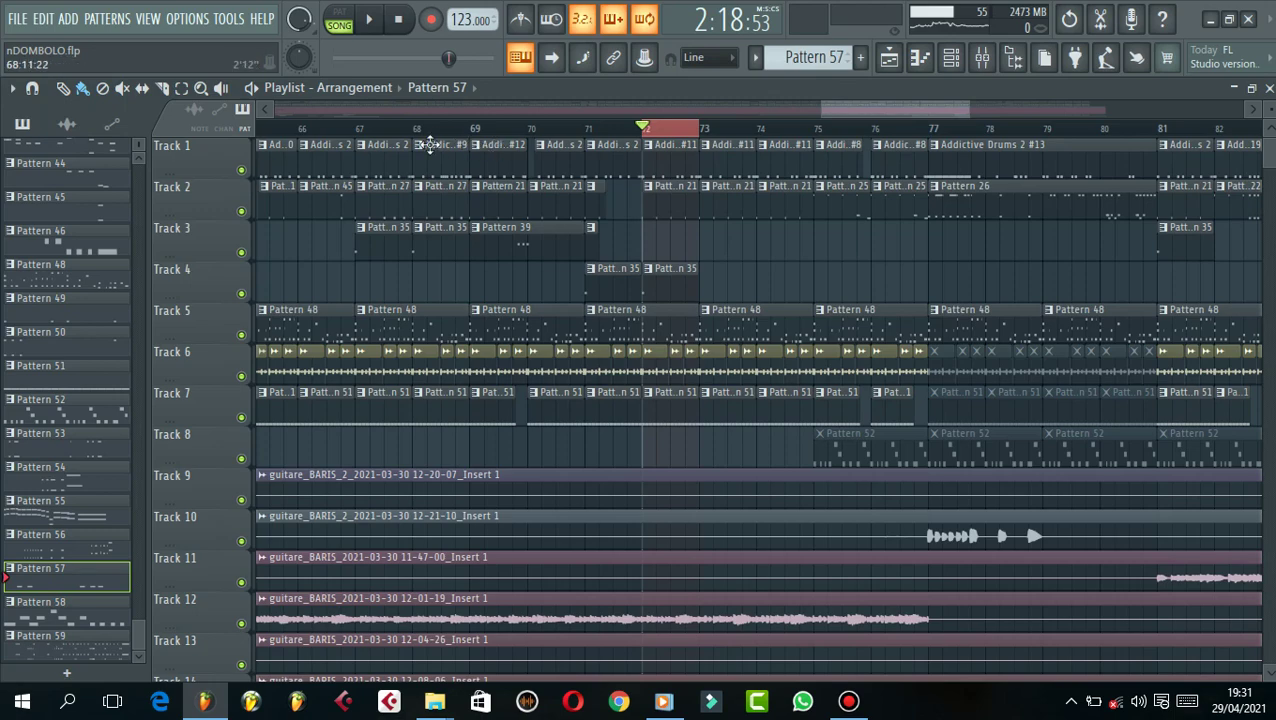
pyautogui.click(366, 132)
pyautogui.scroll(5, 366, 145)
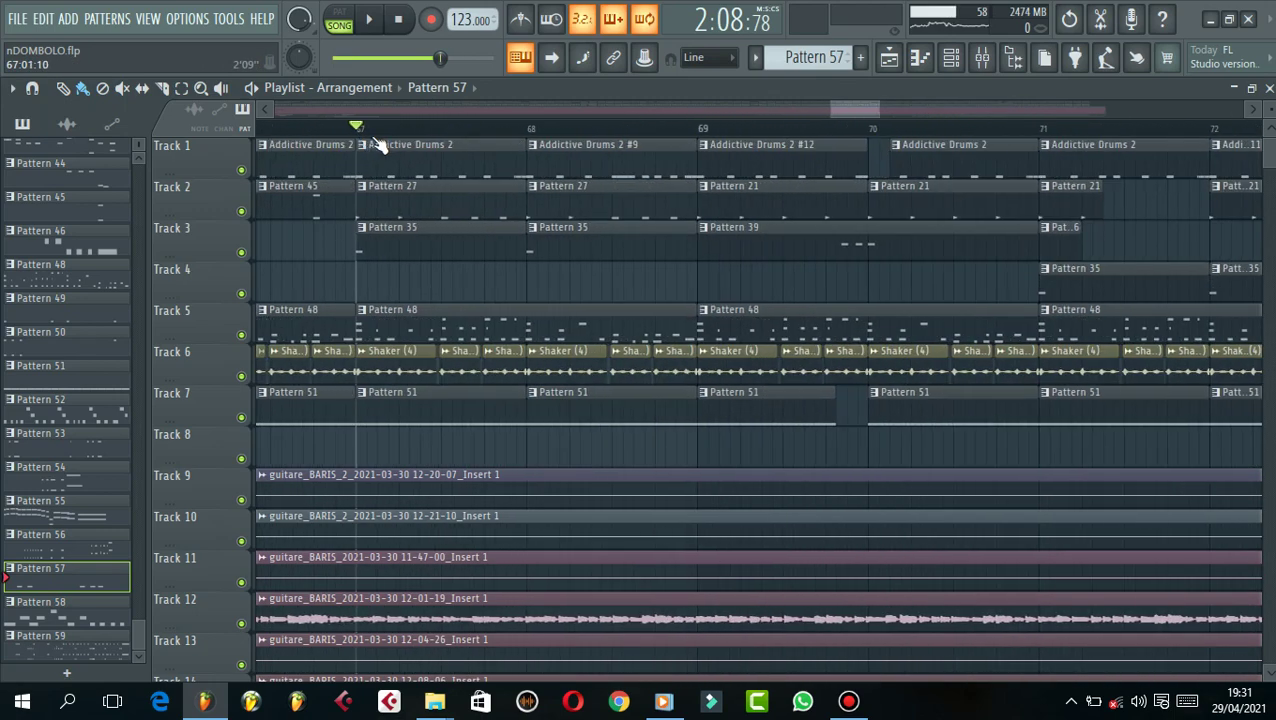
# - Open the Channel rack and look through the channels of Pattern 57
pyautogui.click(951, 57)
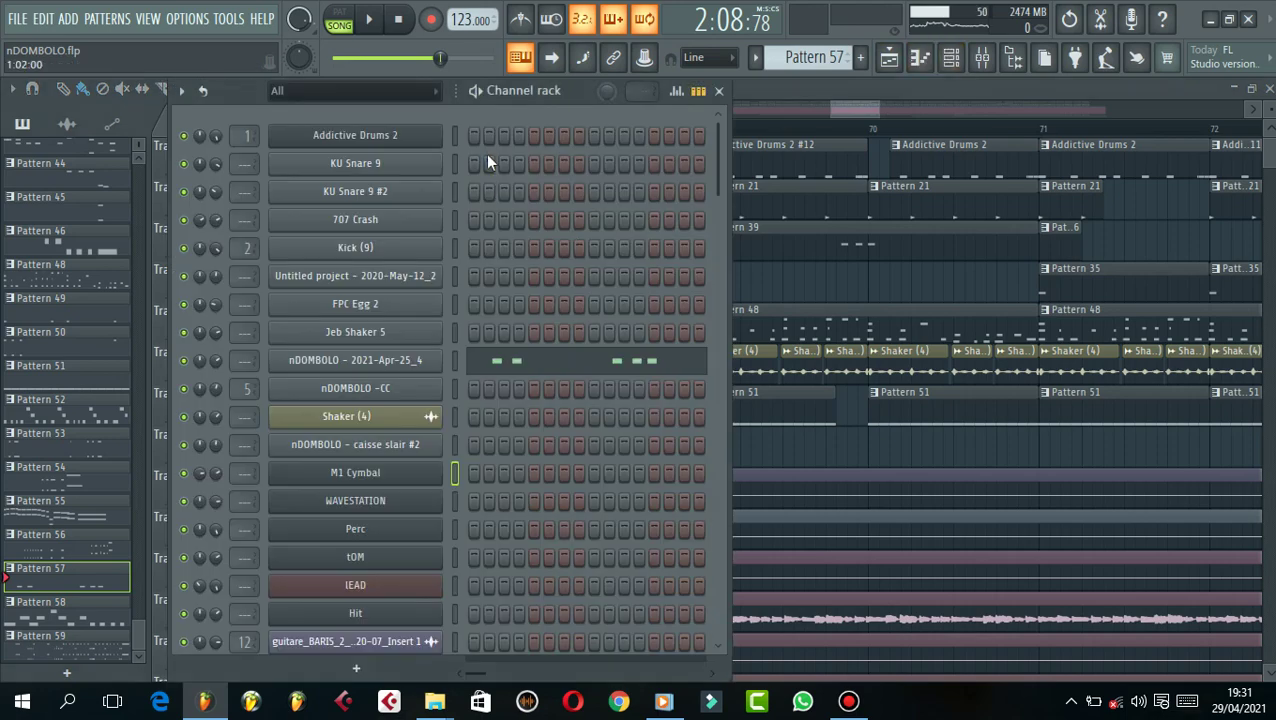
pyautogui.scroll(-4, 571, 297)
pyautogui.scroll(4, 575, 310)
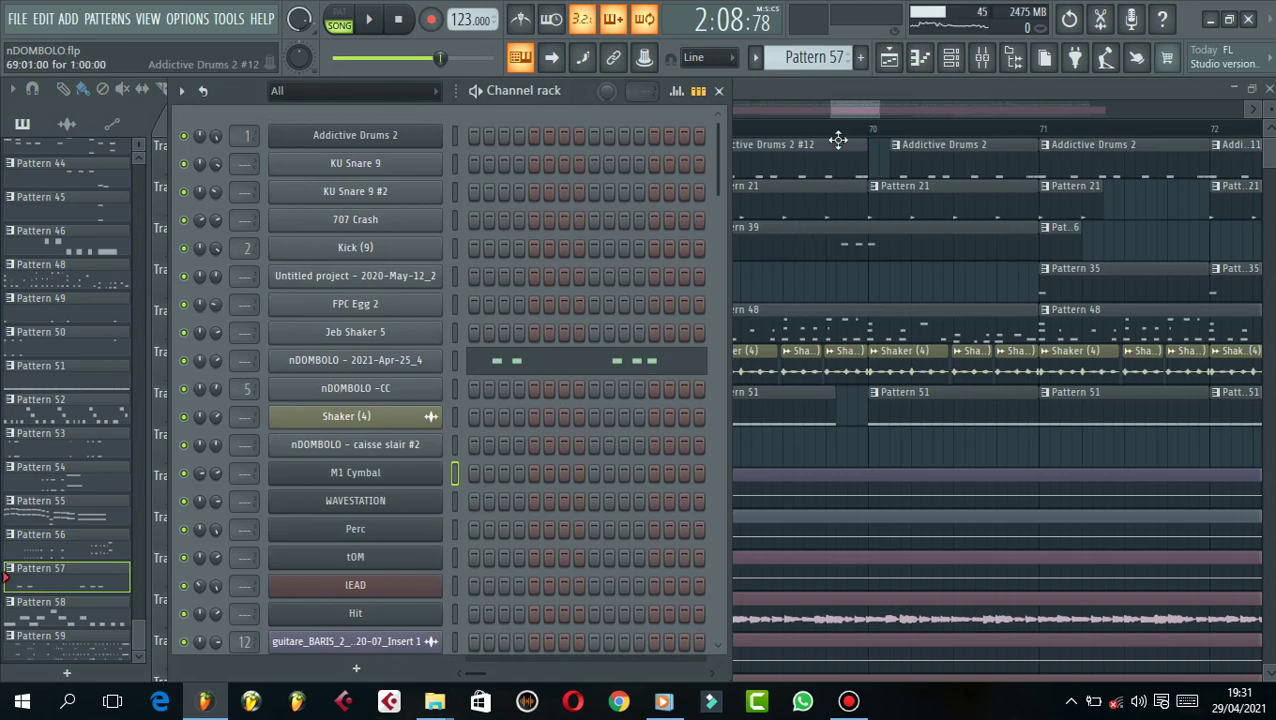
# - Return to the playlist and examine the drum, guitar and pattern tracks from about bar 57 to the end at bar 97
pyautogui.click(856, 109)
pyautogui.scroll(-4, 857, 136)
pyautogui.scroll(-4, 840, 179)
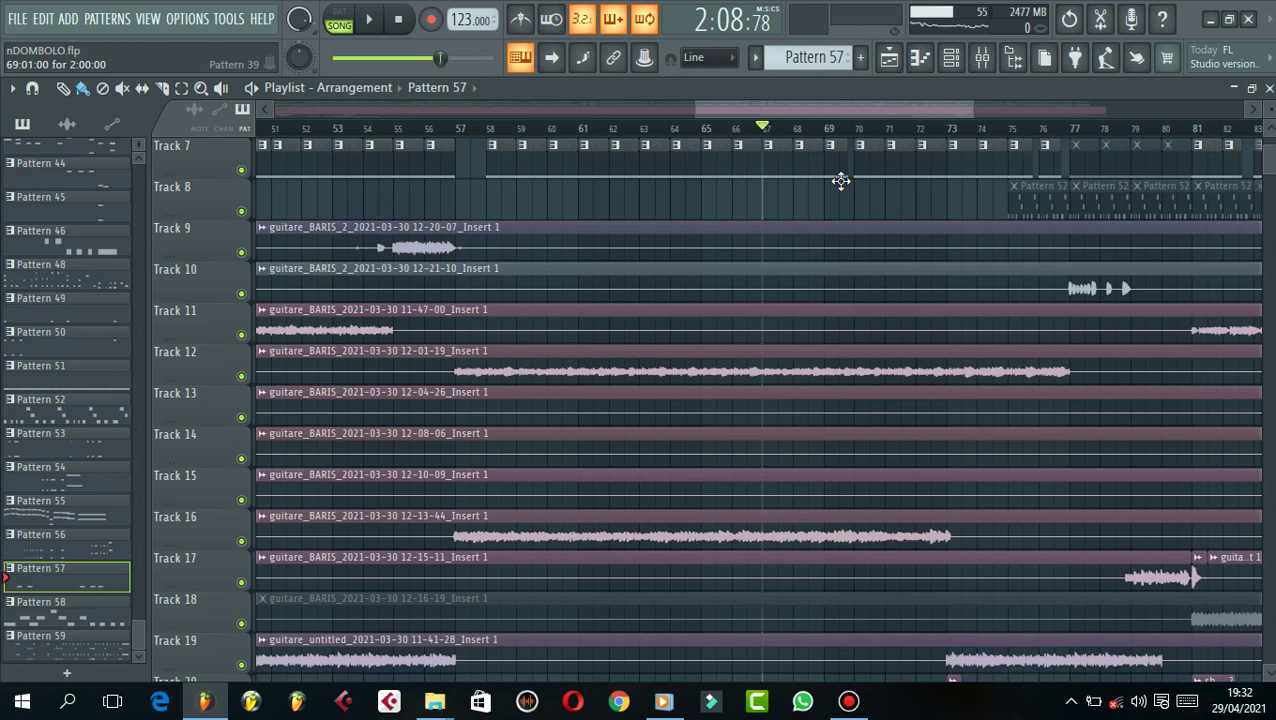
pyautogui.scroll(6, 850, 186)
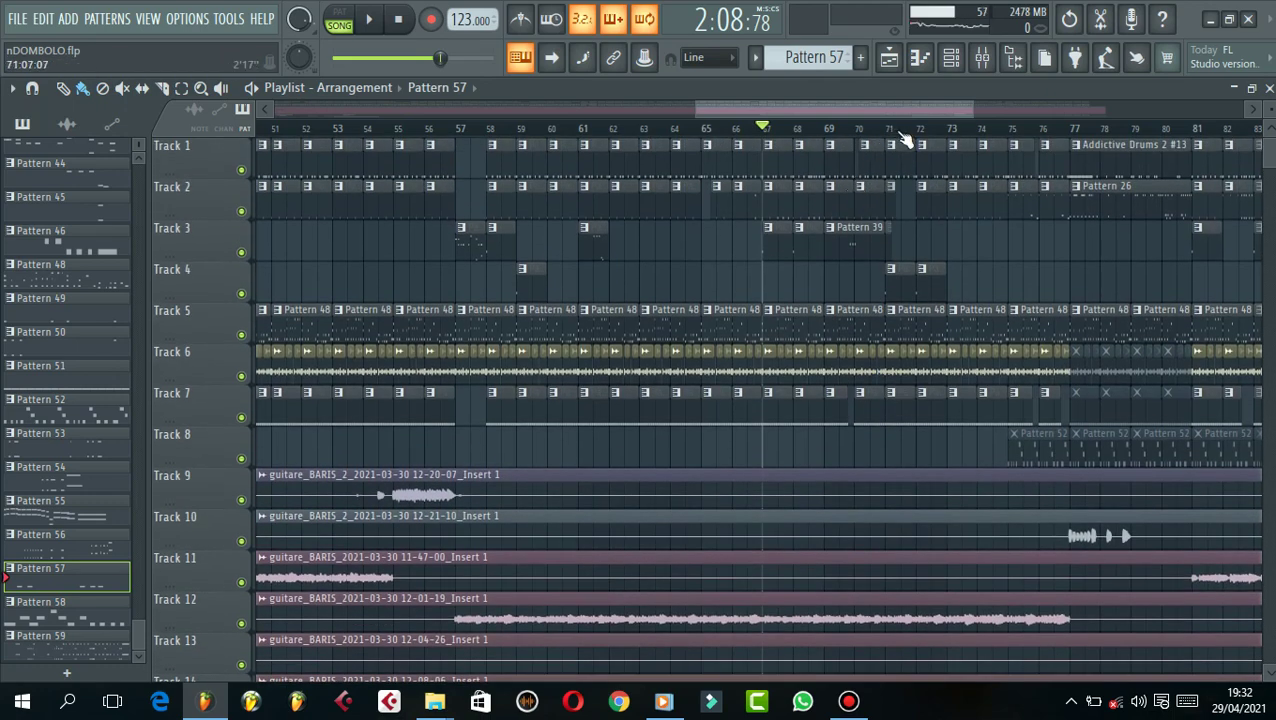
pyautogui.scroll(-3, 903, 138)
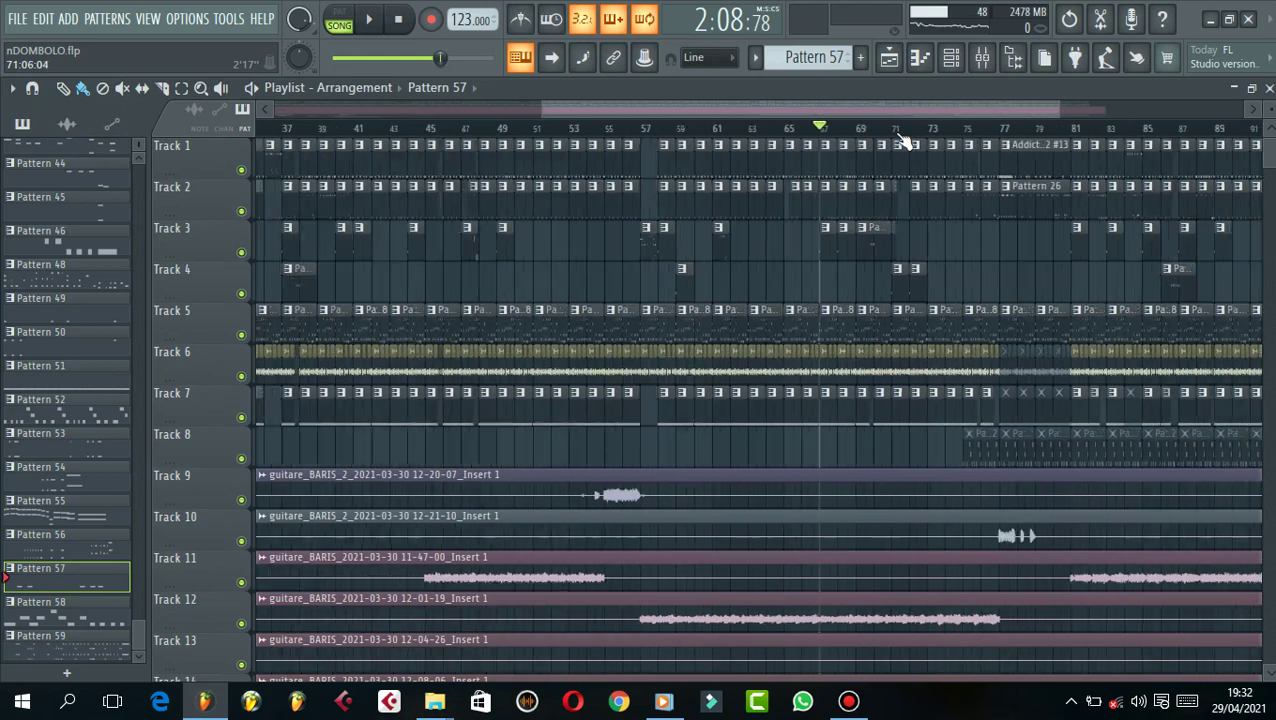
pyautogui.hscroll(3, 958, 110)
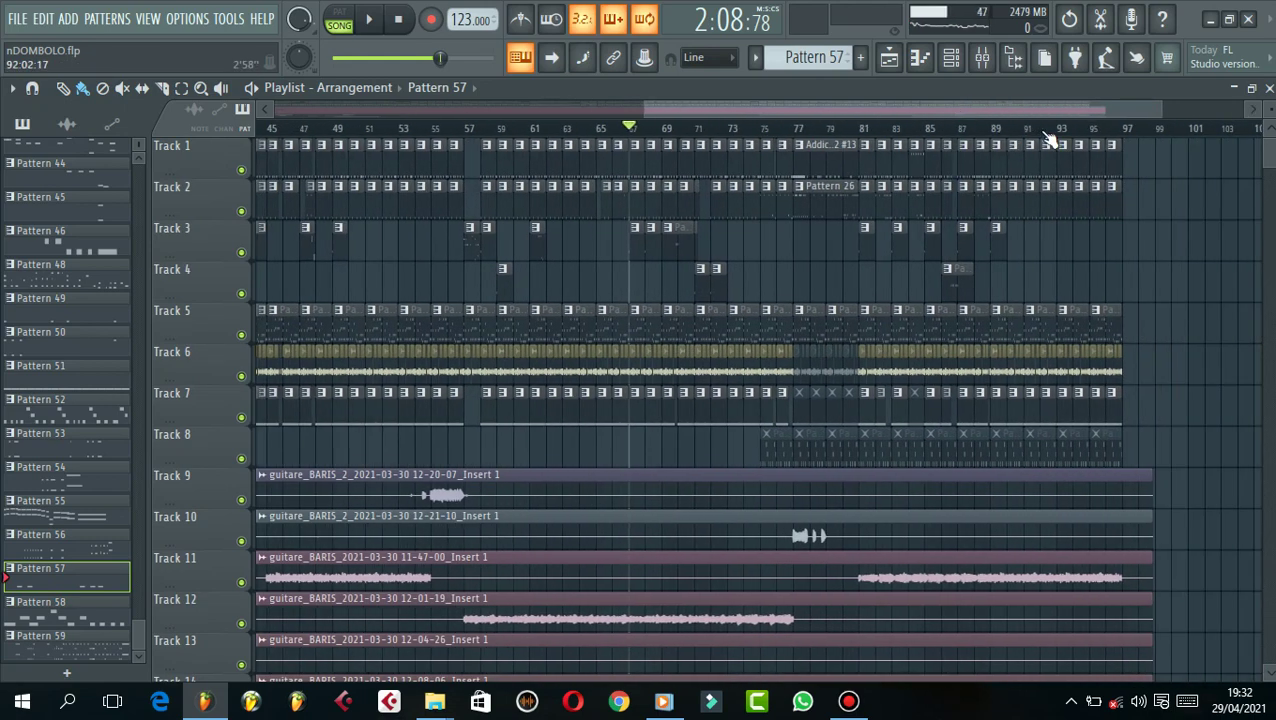
pyautogui.scroll(3, 1048, 138)
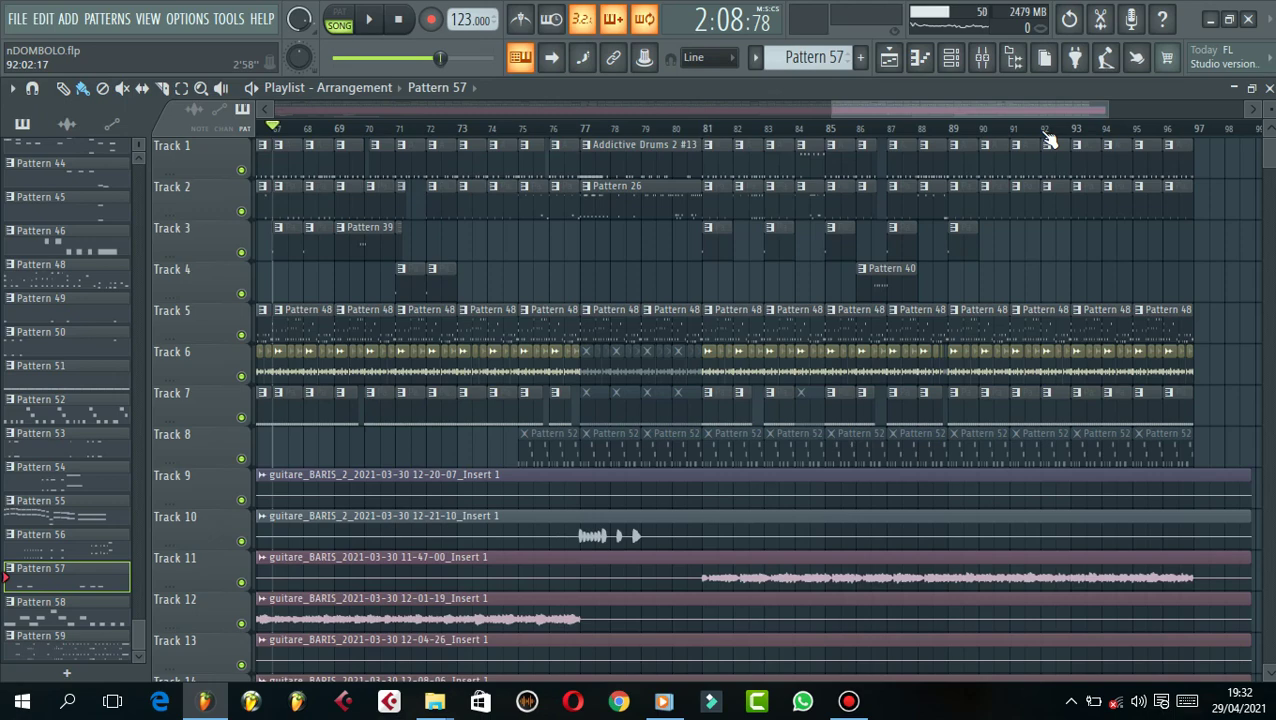
pyautogui.scroll(-2, 1048, 138)
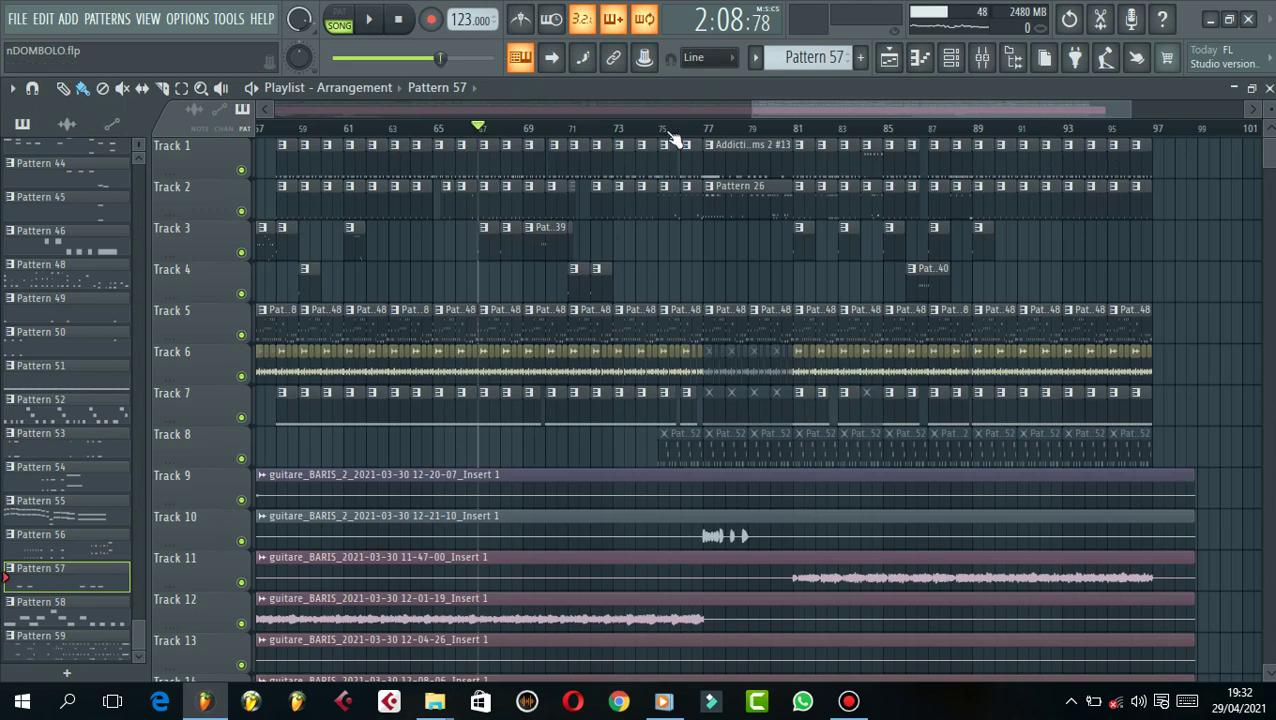
pyautogui.scroll(-1, 783, 205)
pyautogui.scroll(-7, 847, 276)
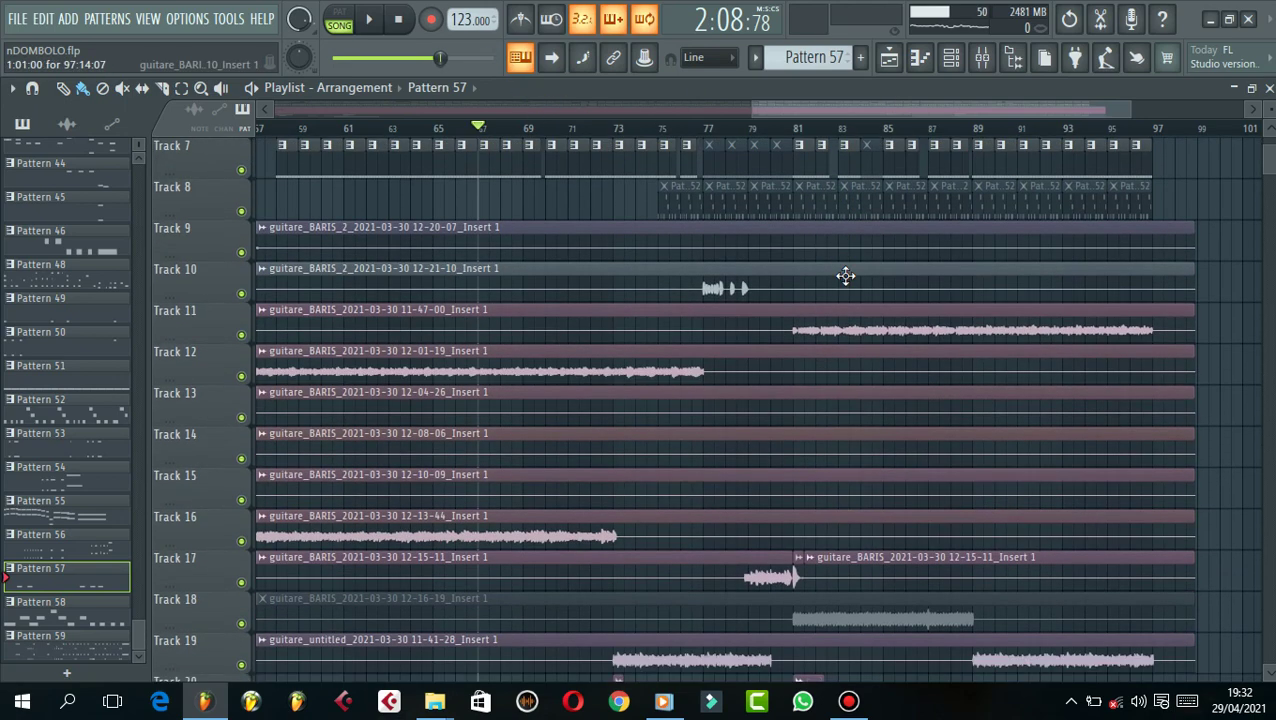
pyautogui.scroll(-2, 847, 276)
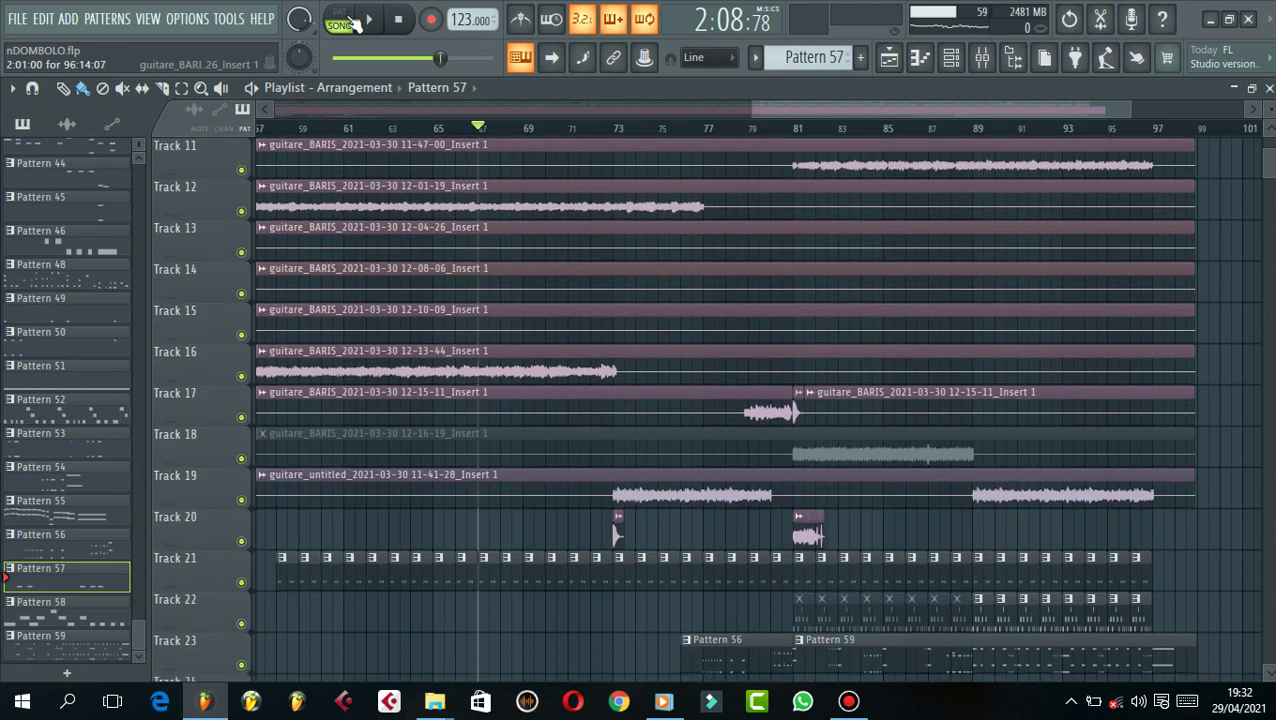
# - Play the full mix from bar 67 to about bar 89, following the guitar and drum tracks, and stop playback
pyautogui.click(369, 19)
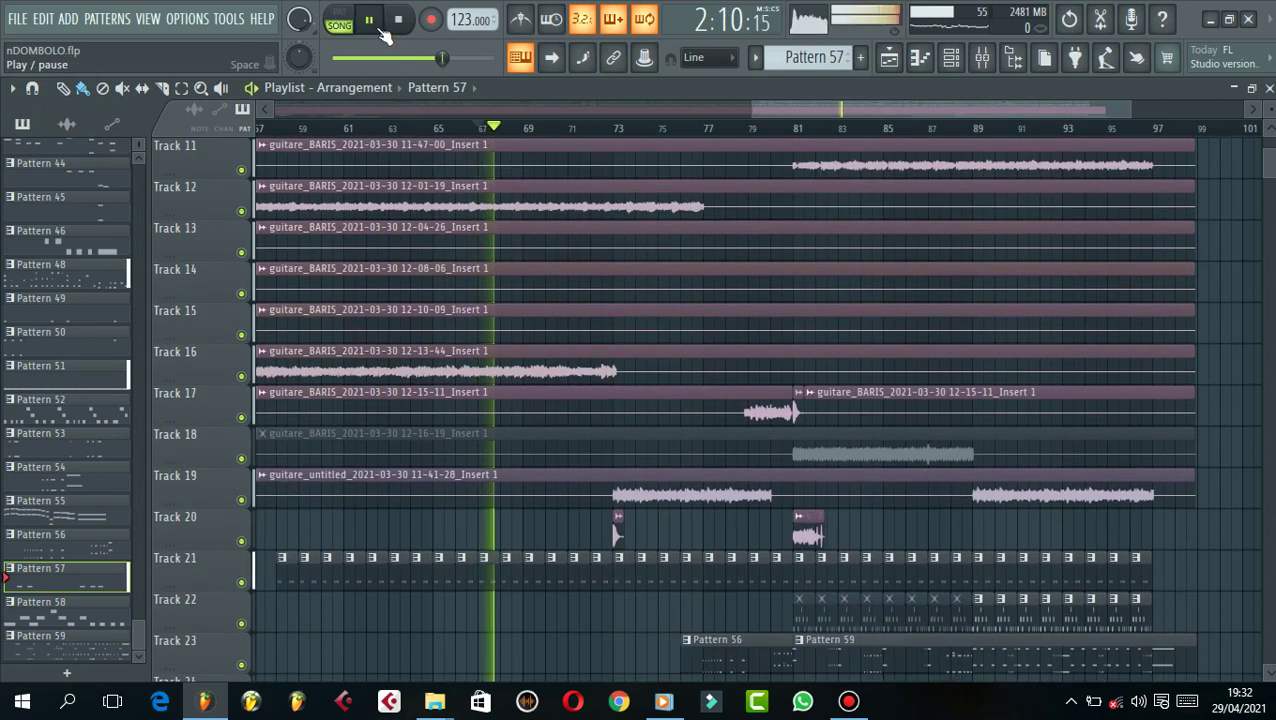
pyautogui.click(369, 19)
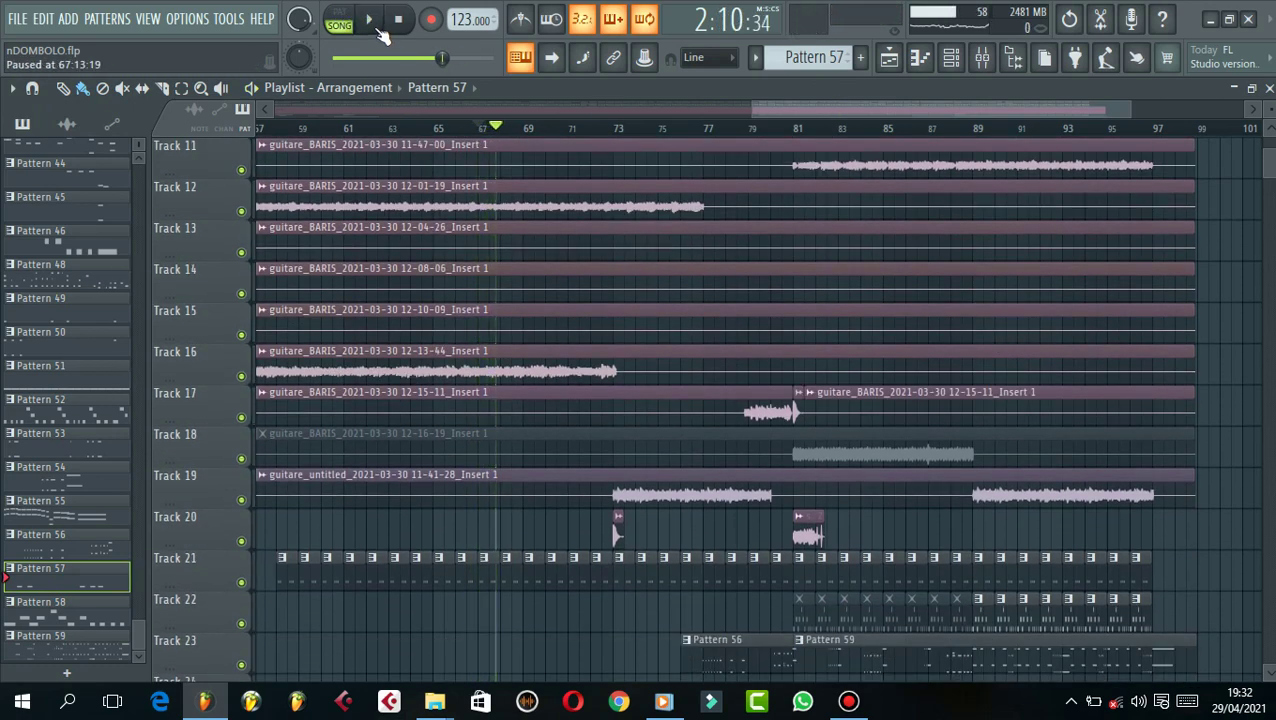
pyautogui.click(369, 19)
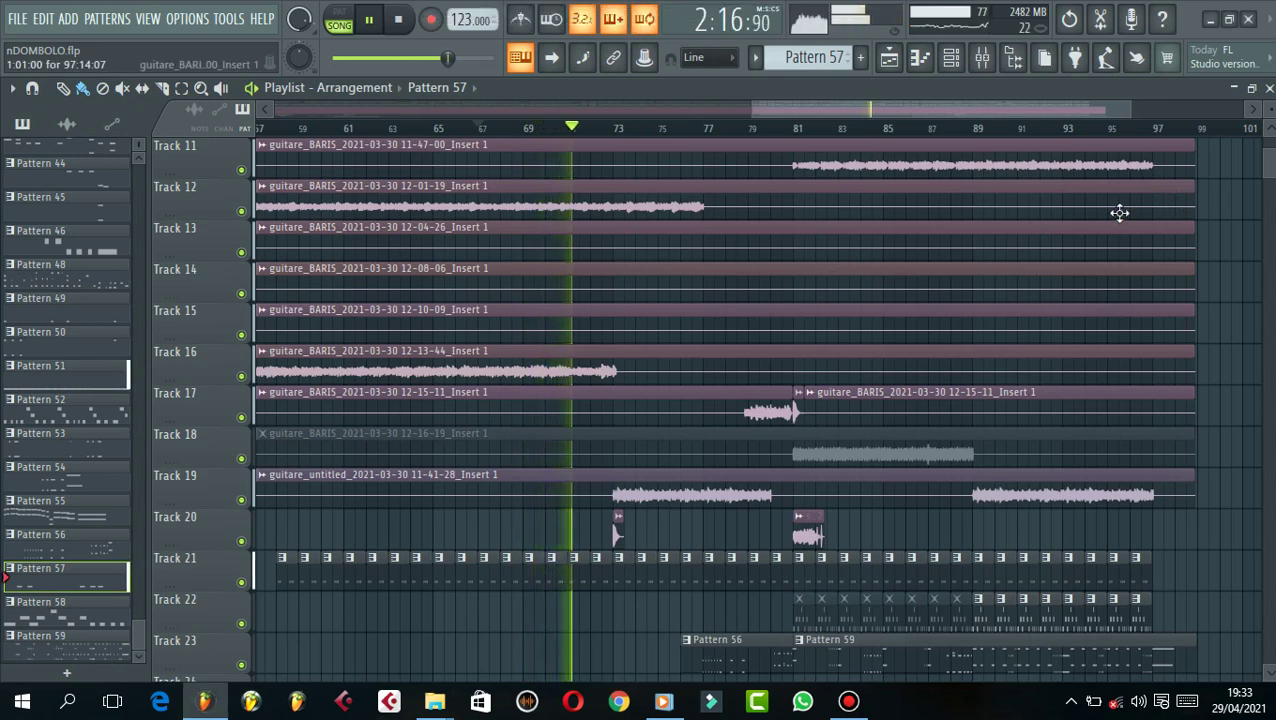
pyautogui.hscroll(3, 1078, 110)
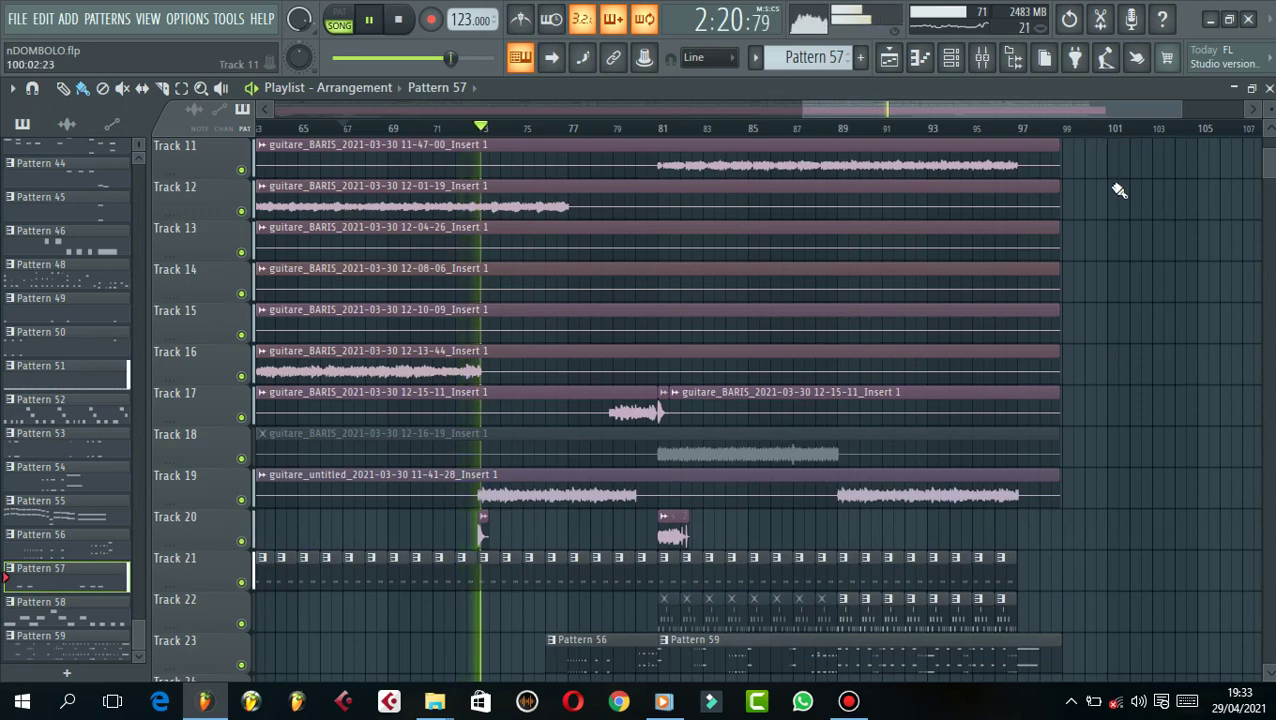
pyautogui.scroll(2, 1124, 218)
pyautogui.scroll(5, 1124, 218)
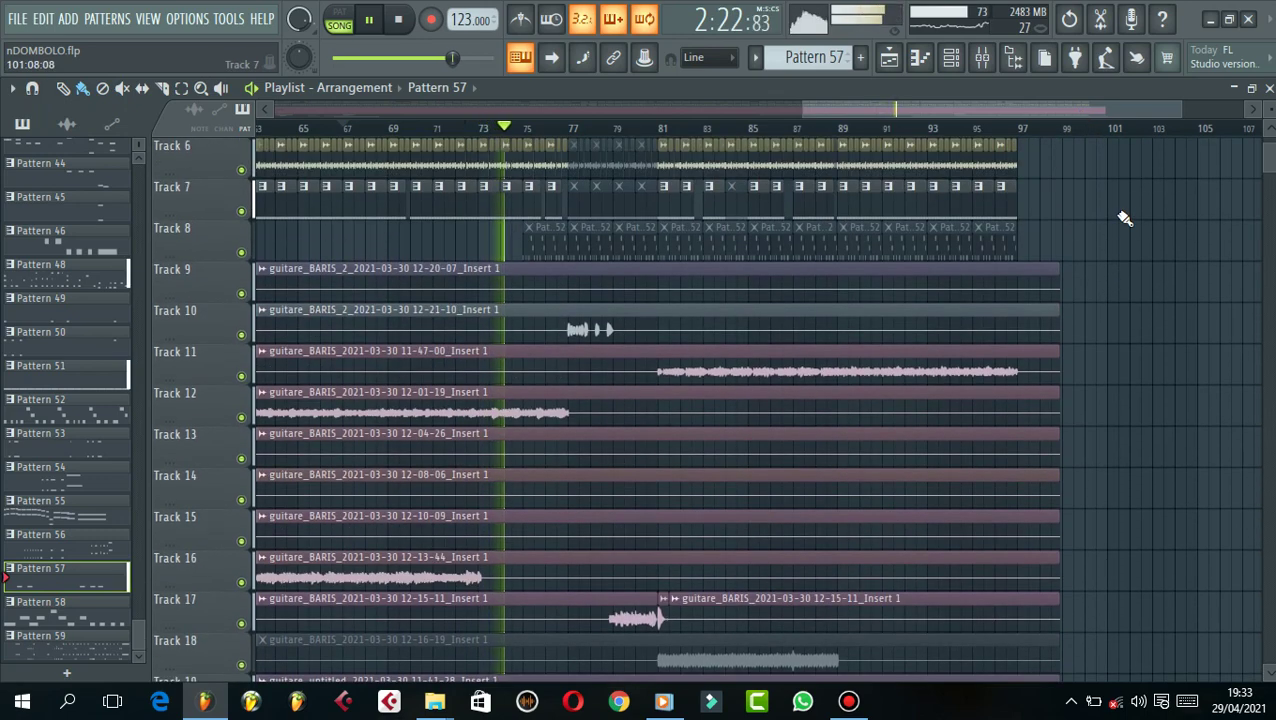
pyautogui.scroll(1, 1130, 222)
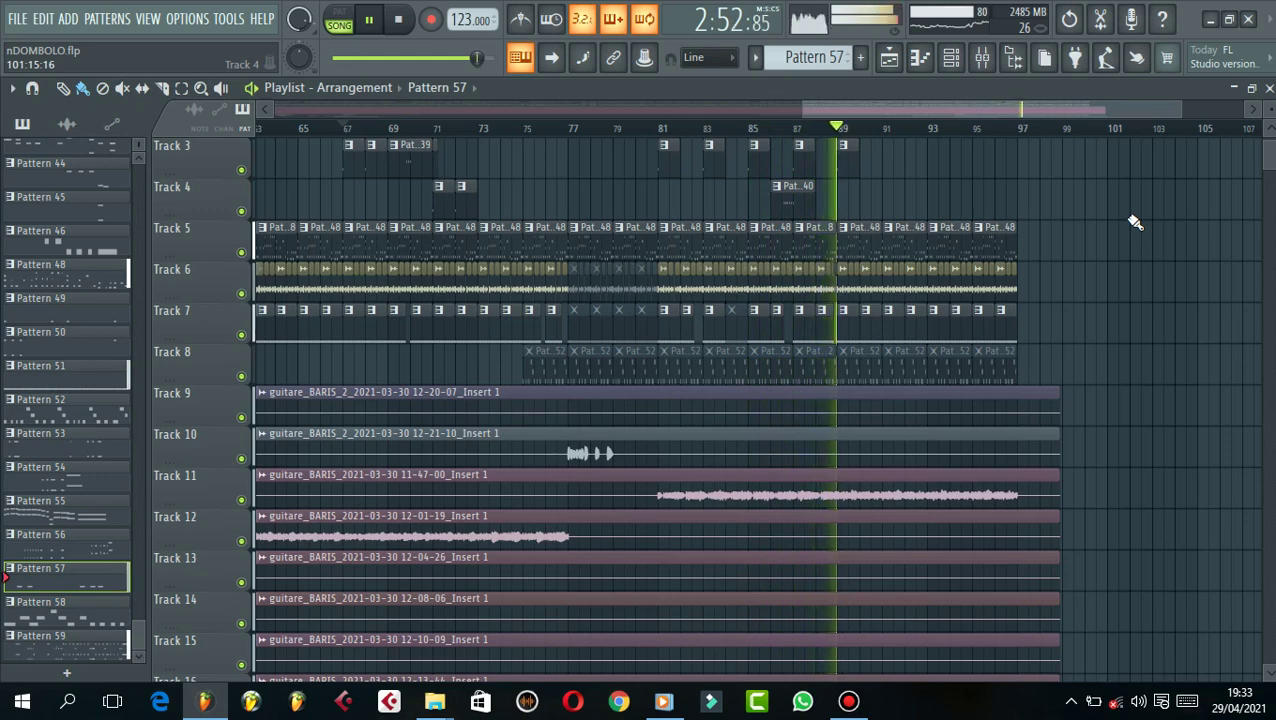
pyautogui.press('space')
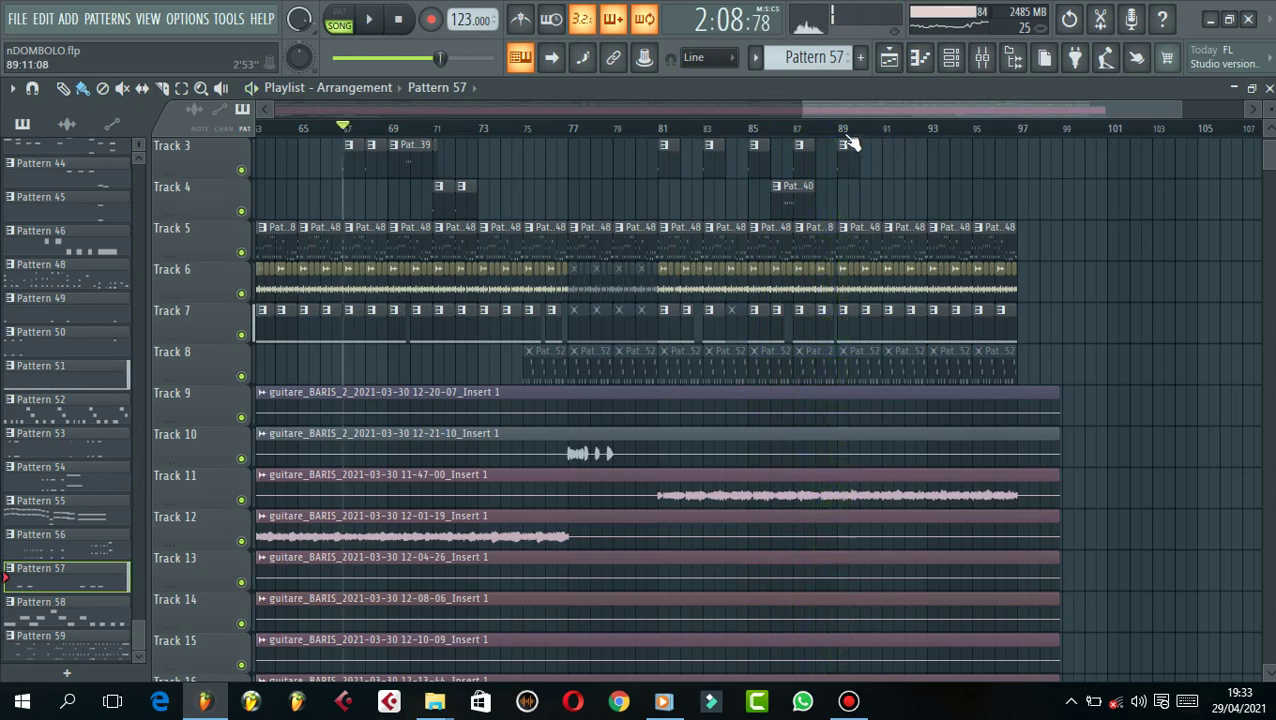
# - Place the playhead at bar 89 and examine the drum and guitar tracks in the final section
pyautogui.click(840, 129)
pyautogui.scroll(3, 1020, 142)
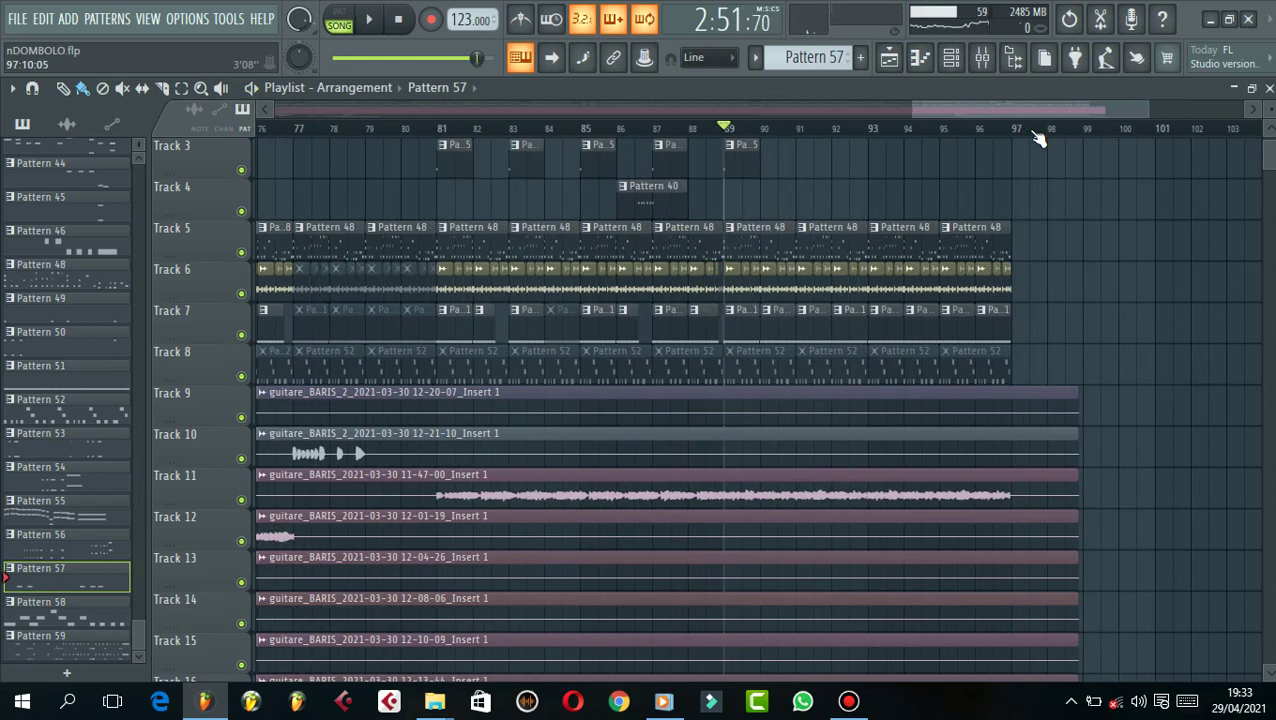
pyautogui.scroll(-4, 1070, 205)
pyautogui.scroll(5, 1122, 255)
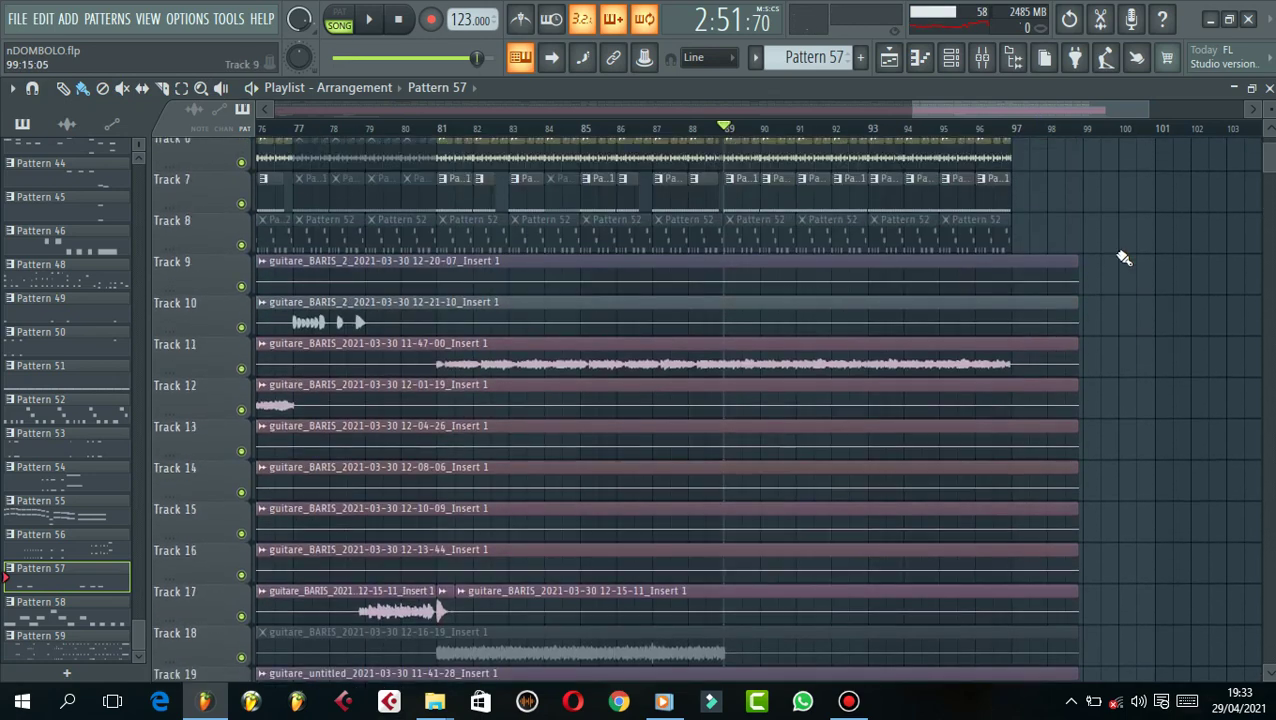
pyautogui.hscroll(2, 1056, 109)
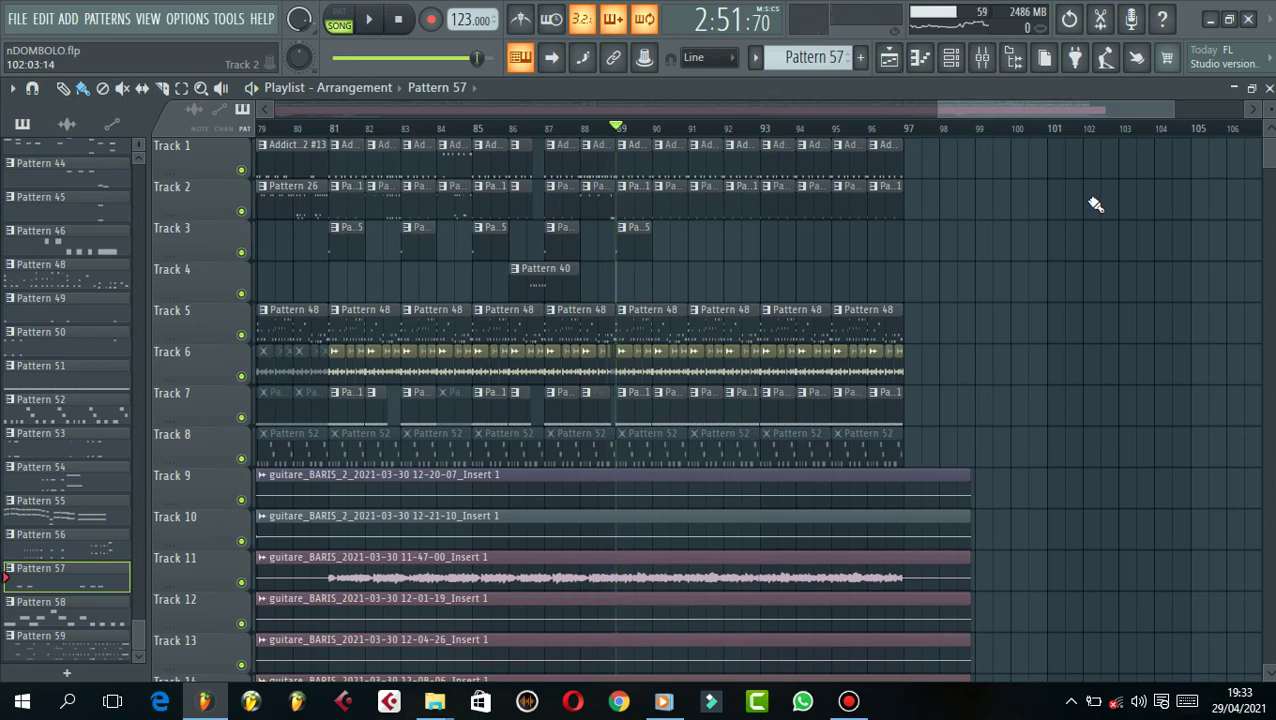
# - Play the song from bar 89 and solo Track 22 to audition its Pattern 58 clips
pyautogui.scroll(-3, 1095, 215)
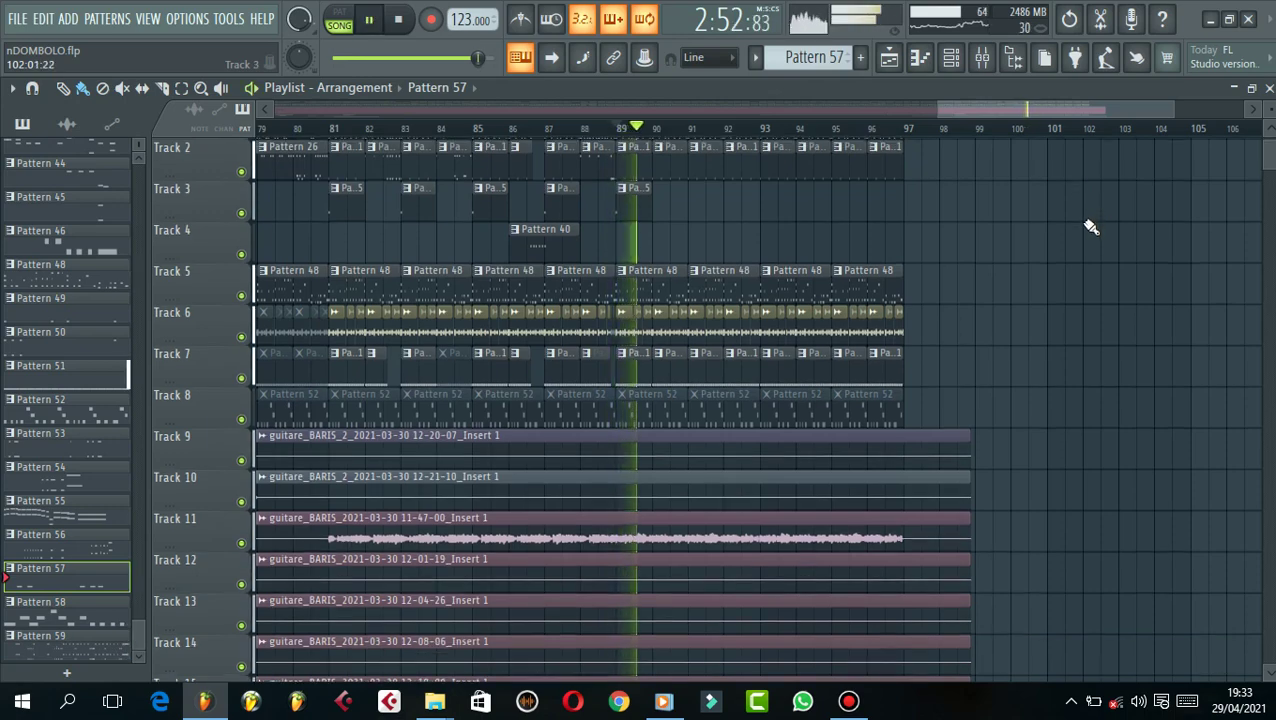
pyautogui.scroll(-4, 1091, 227)
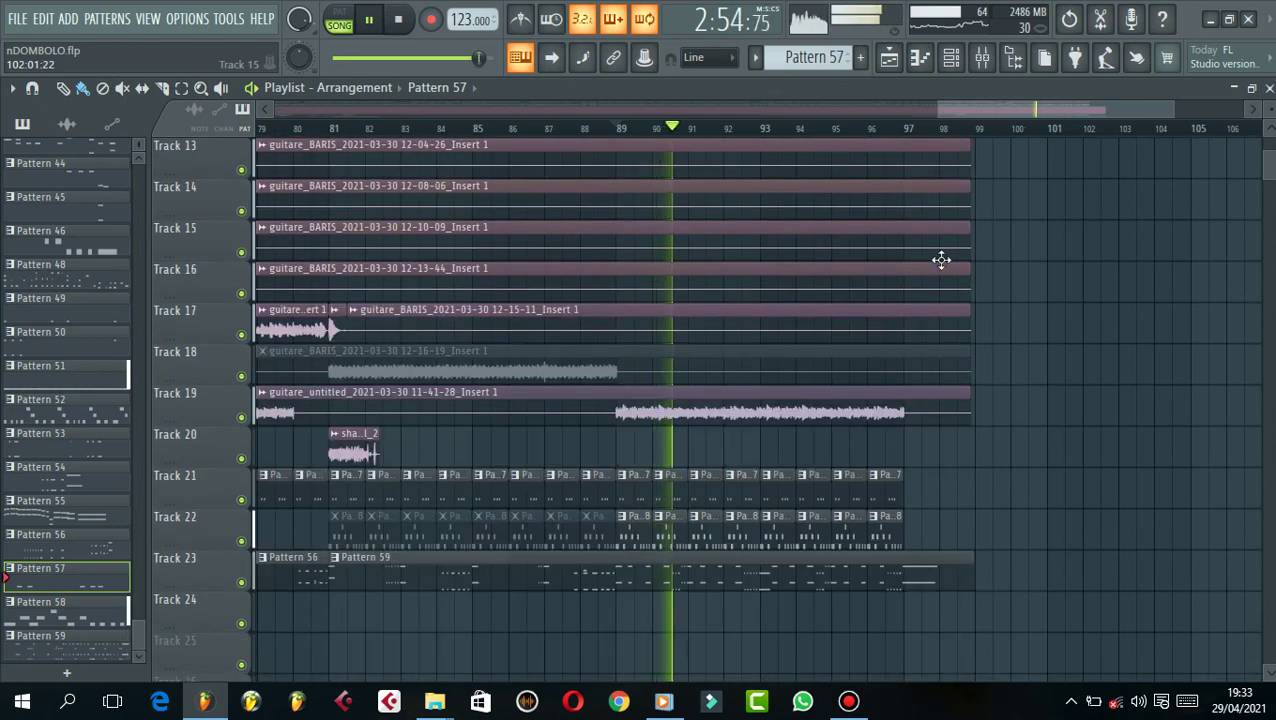
pyautogui.rightClick(243, 541)
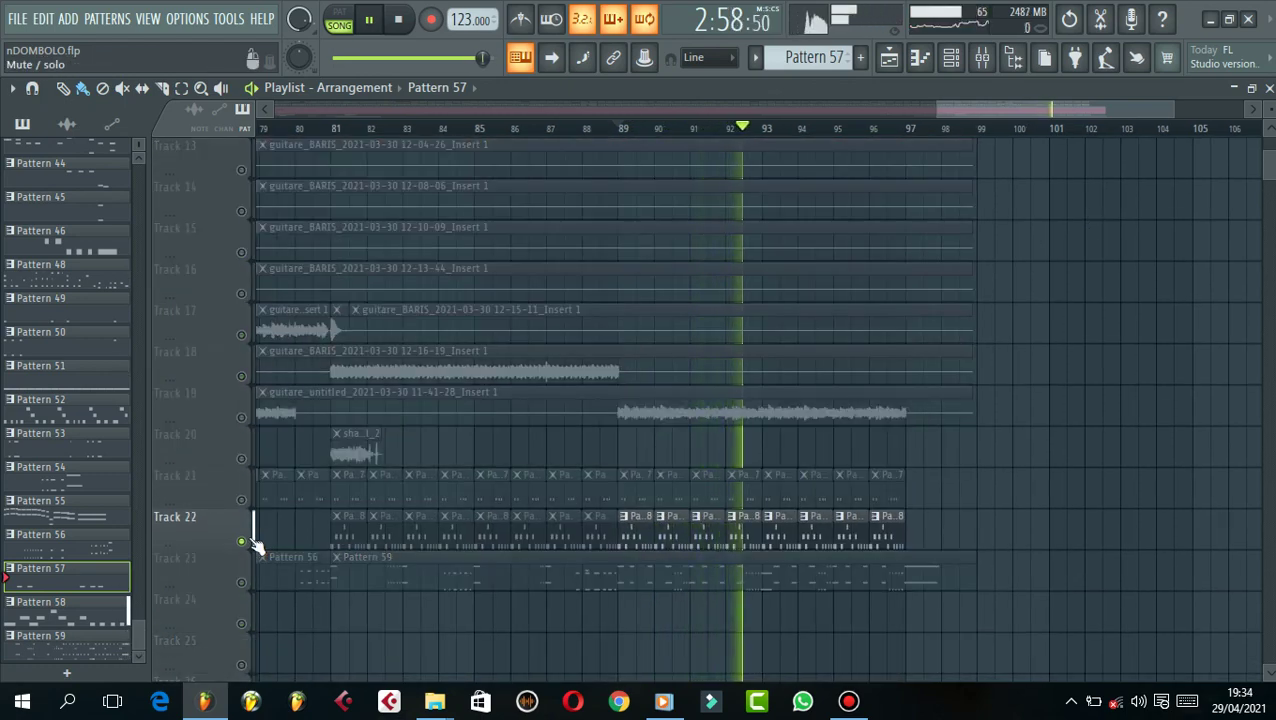
# - Unsolo Track 22, compare the full mix with Track 23 muted and unmuted, and stop playback
pyautogui.rightClick(243, 541)
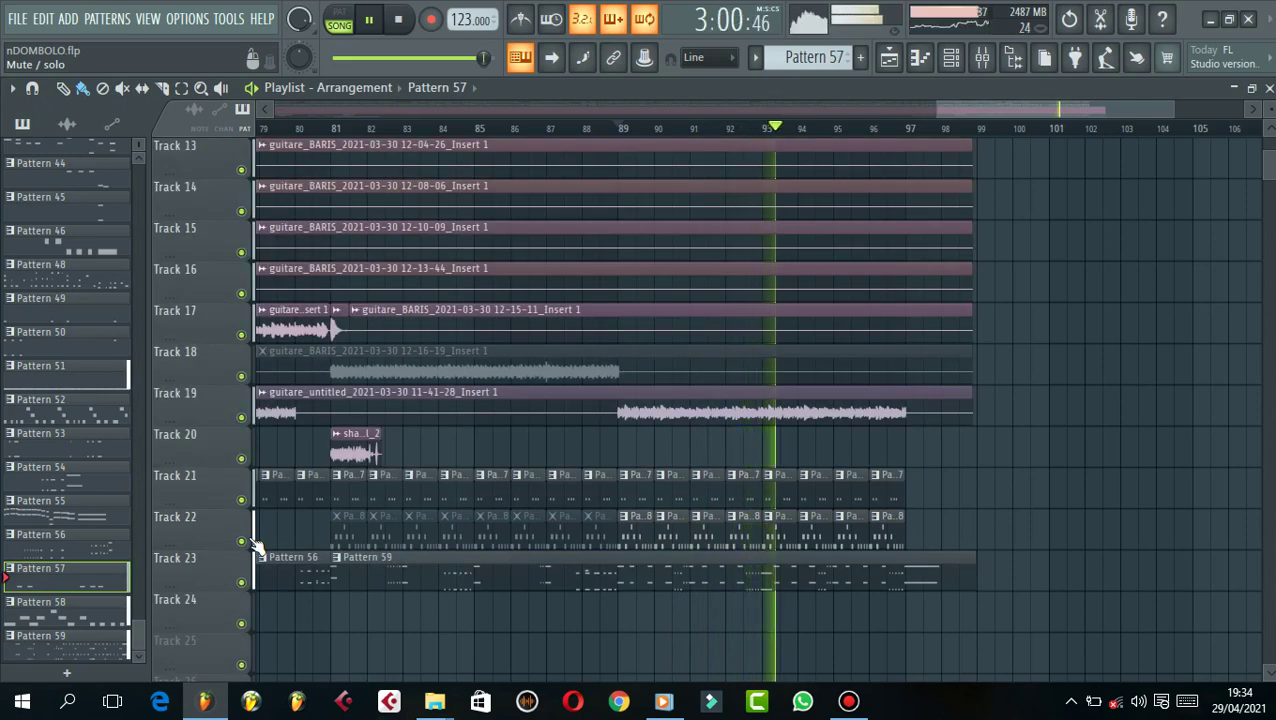
pyautogui.click(243, 580)
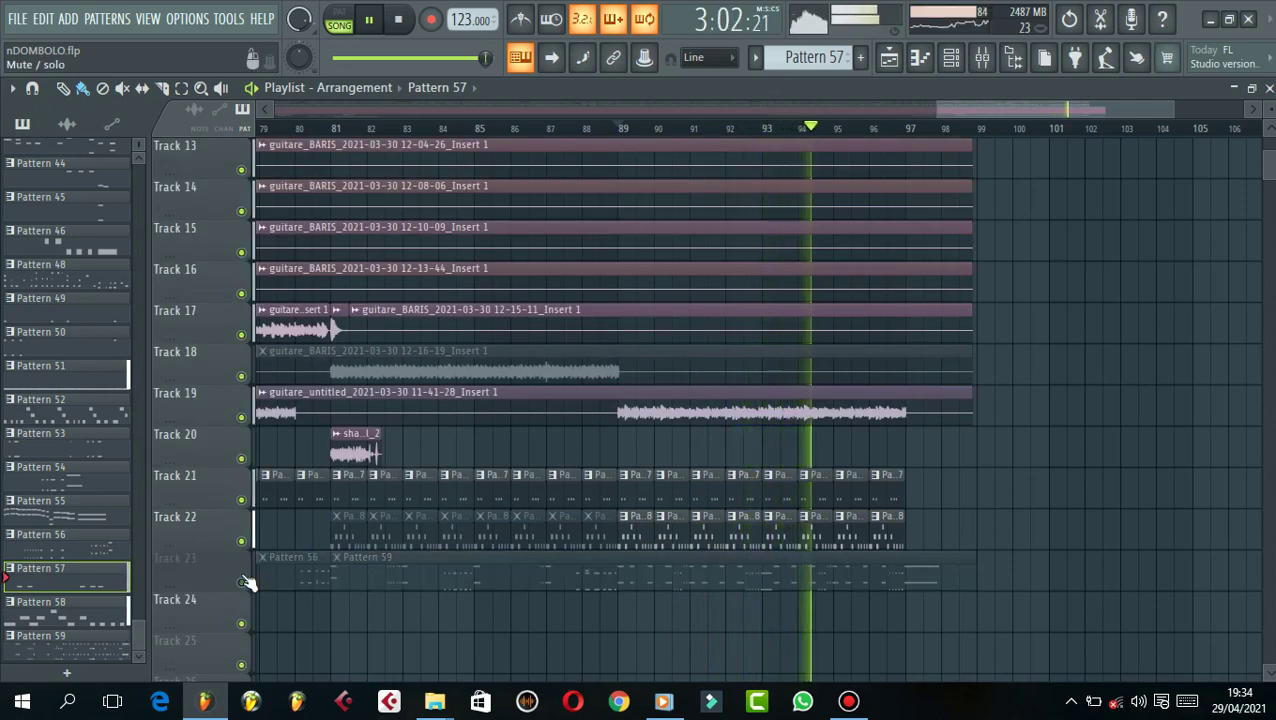
pyautogui.click(243, 580)
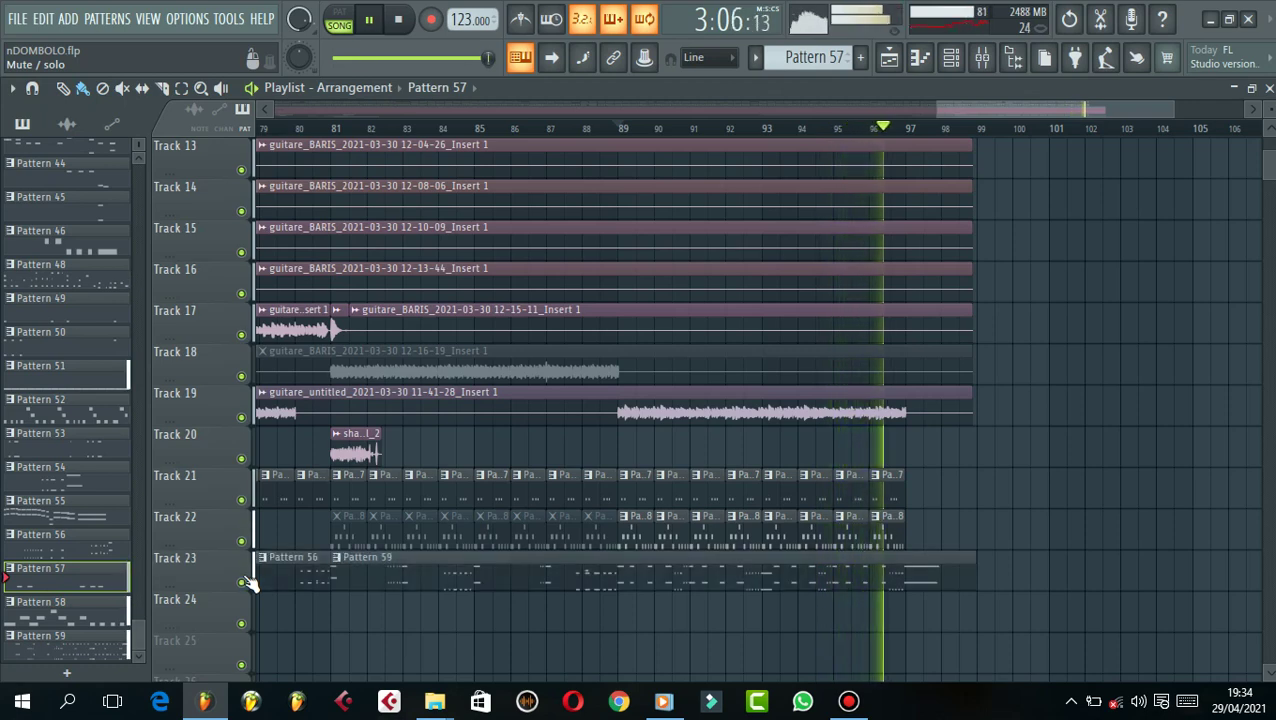
pyautogui.press('space')
# - Place the playhead at bar 73 and examine the drum, guitar and pattern tracks from there to the end
pyautogui.scroll(-3, 968, 134)
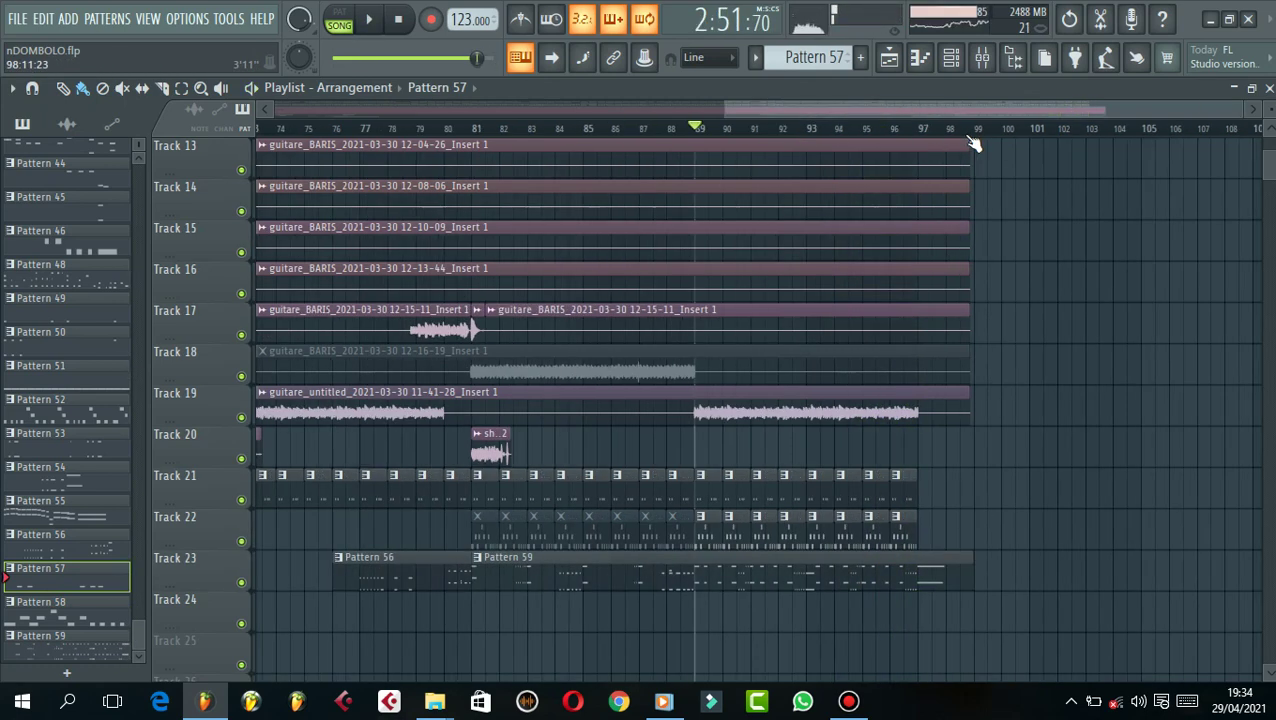
pyautogui.scroll(4, 843, 145)
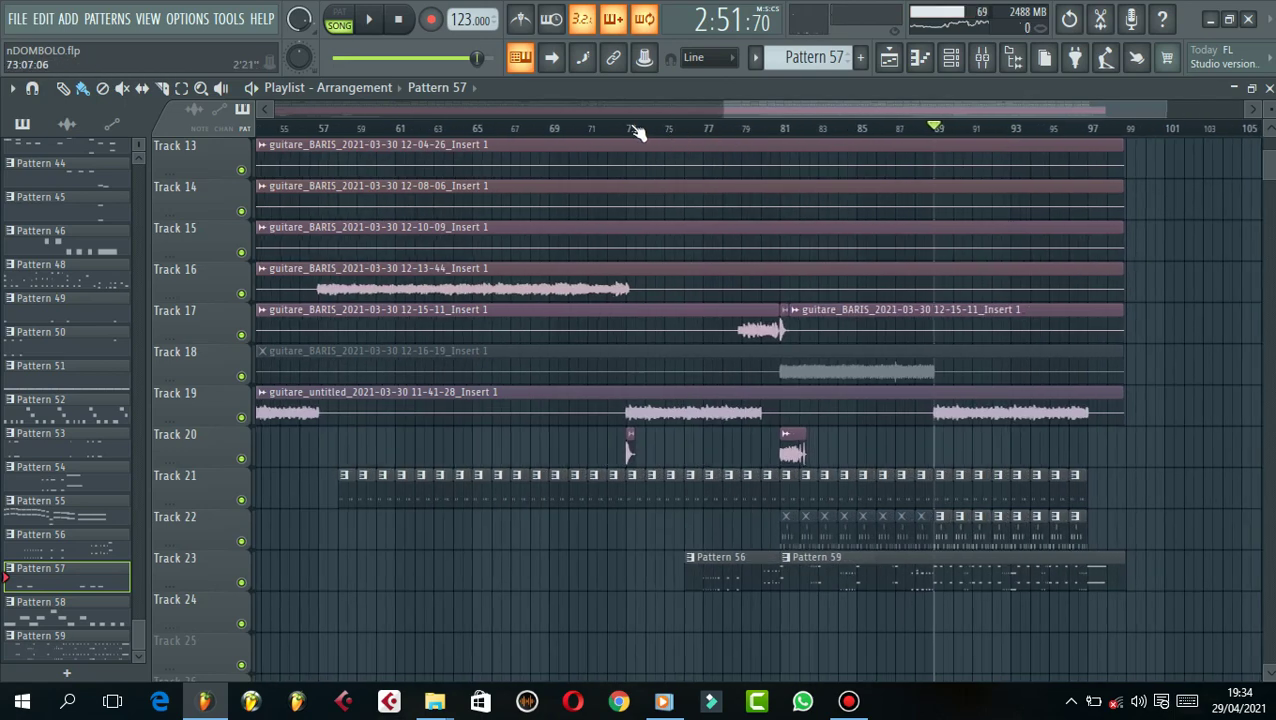
pyautogui.click(630, 130)
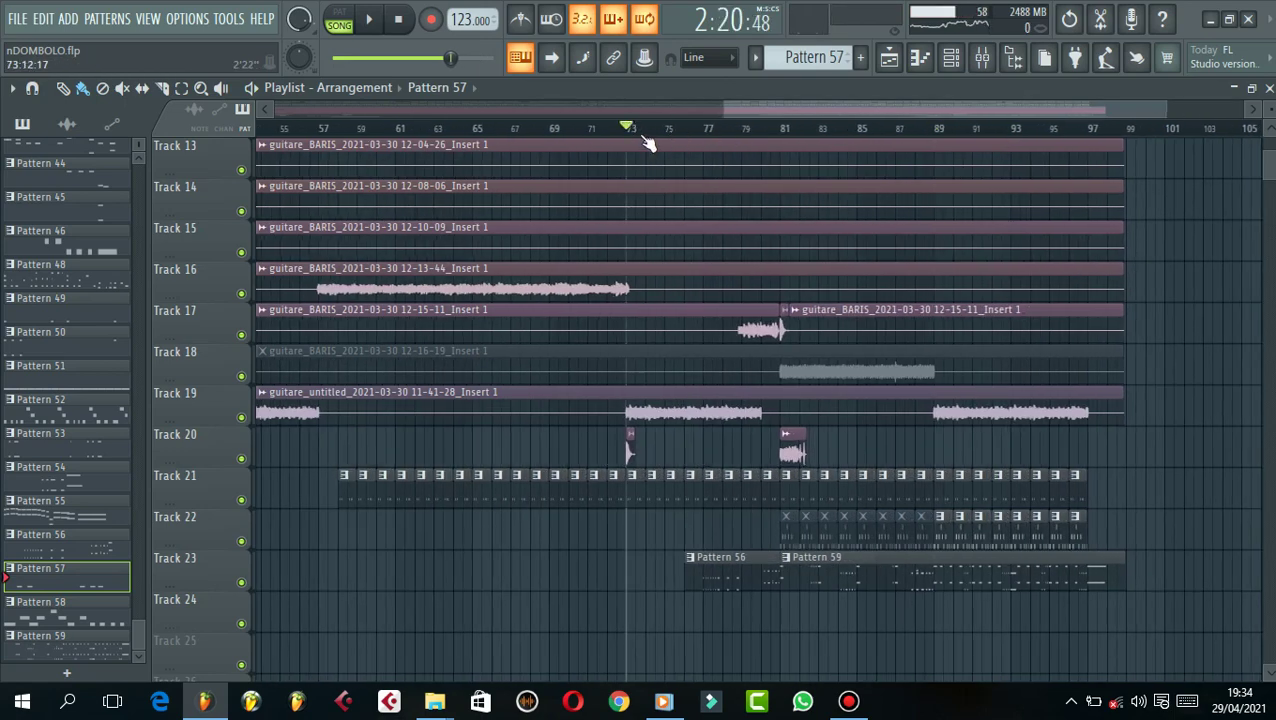
pyautogui.scroll(5, 1005, 341)
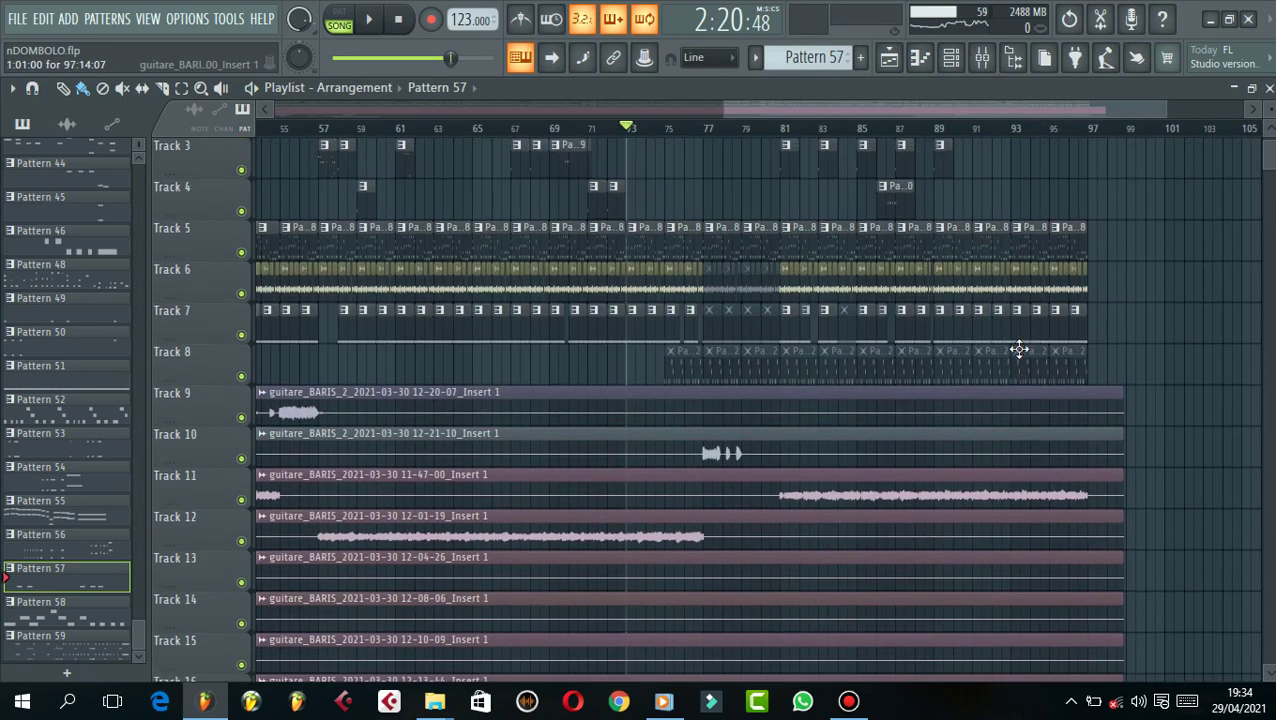
pyautogui.scroll(1, 1019, 349)
pyautogui.scroll(-5, 1019, 318)
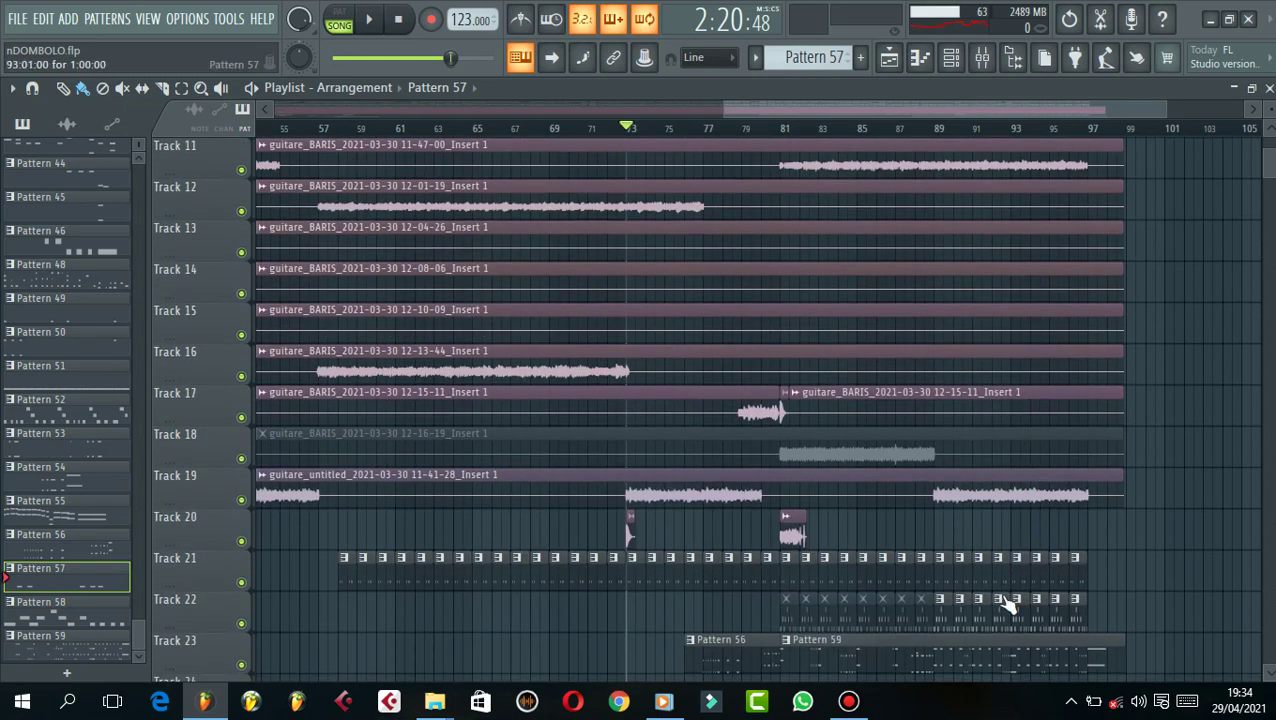
# - Select Pattern 58 from its clips on Track 22 and play it alone in pattern mode
pyautogui.click(1002, 615)
pyautogui.click(339, 18)
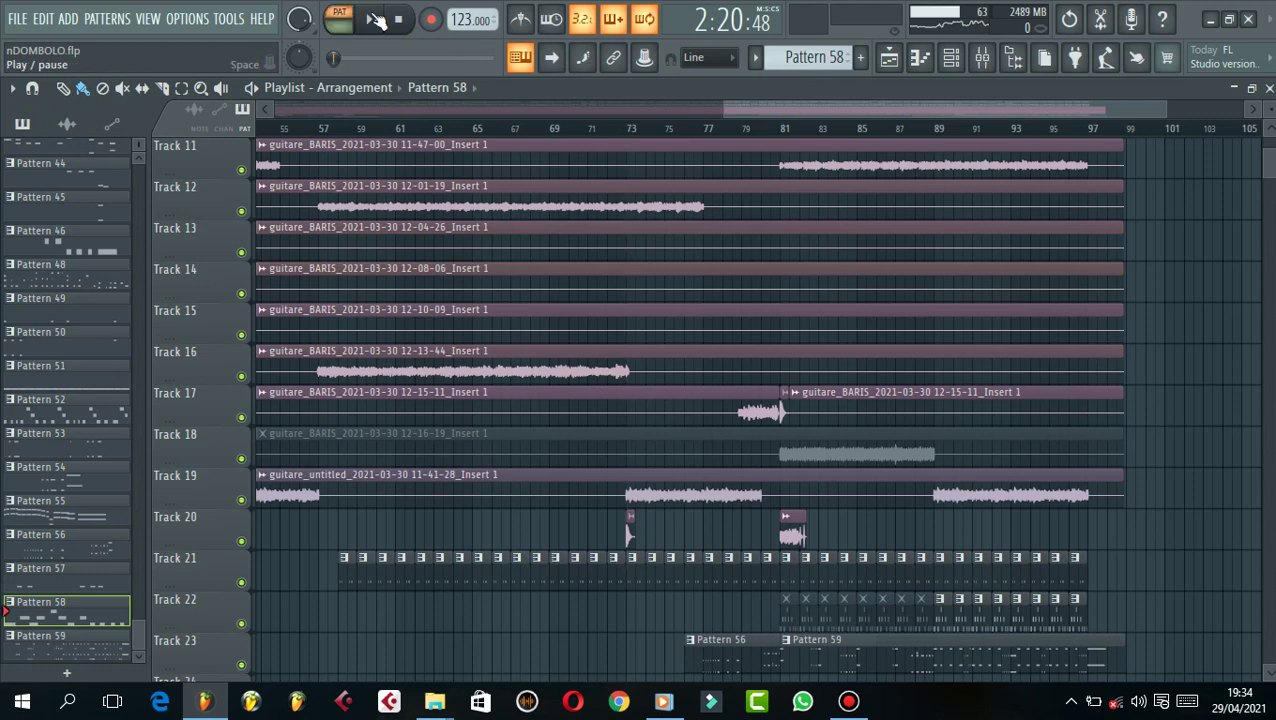
pyautogui.click(375, 20)
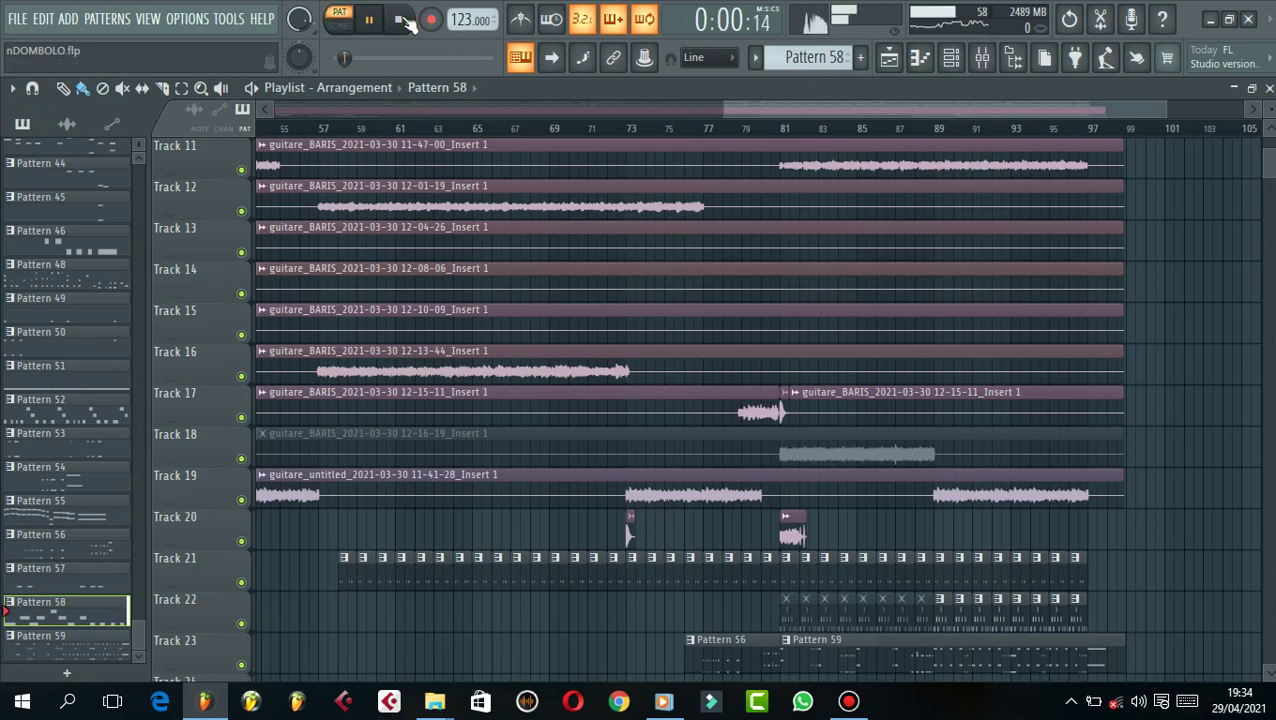
# - Show the lEAD channel's Pattern 58 notes in the piano roll while the pattern plays
pyautogui.click(919, 60)
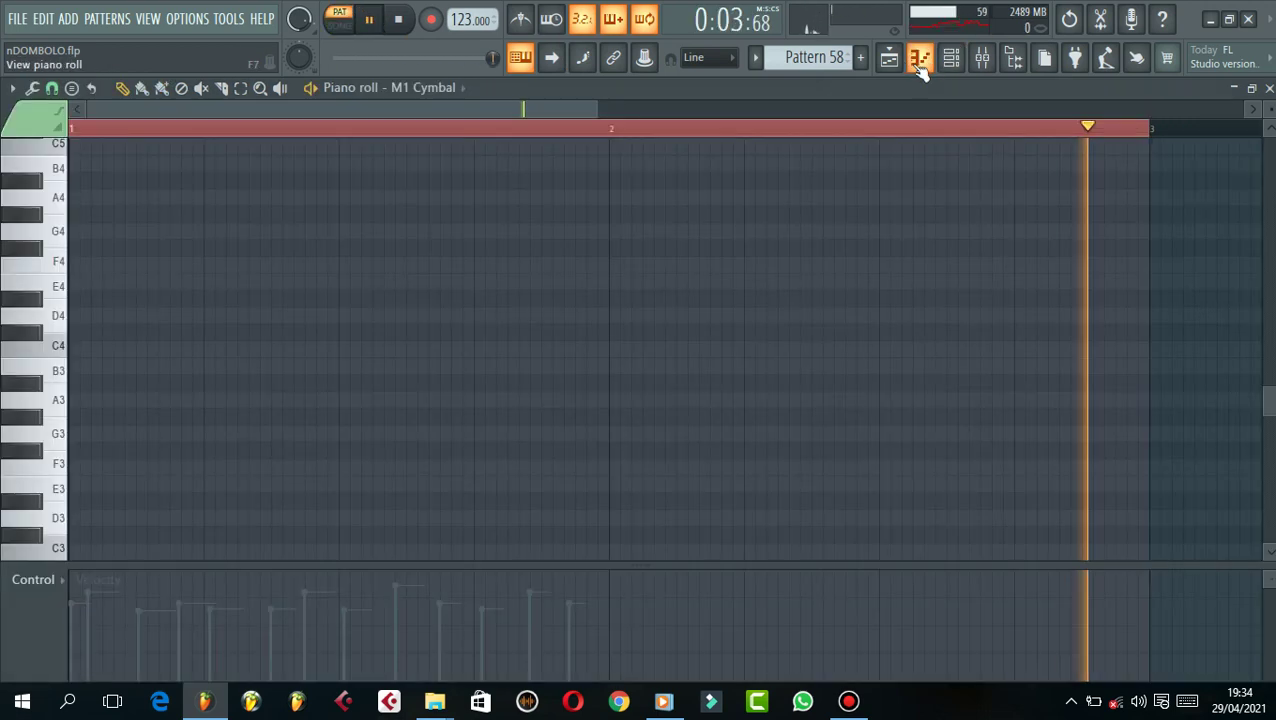
pyautogui.rightClick(712, 155)
pyautogui.scroll(-4, 760, 212)
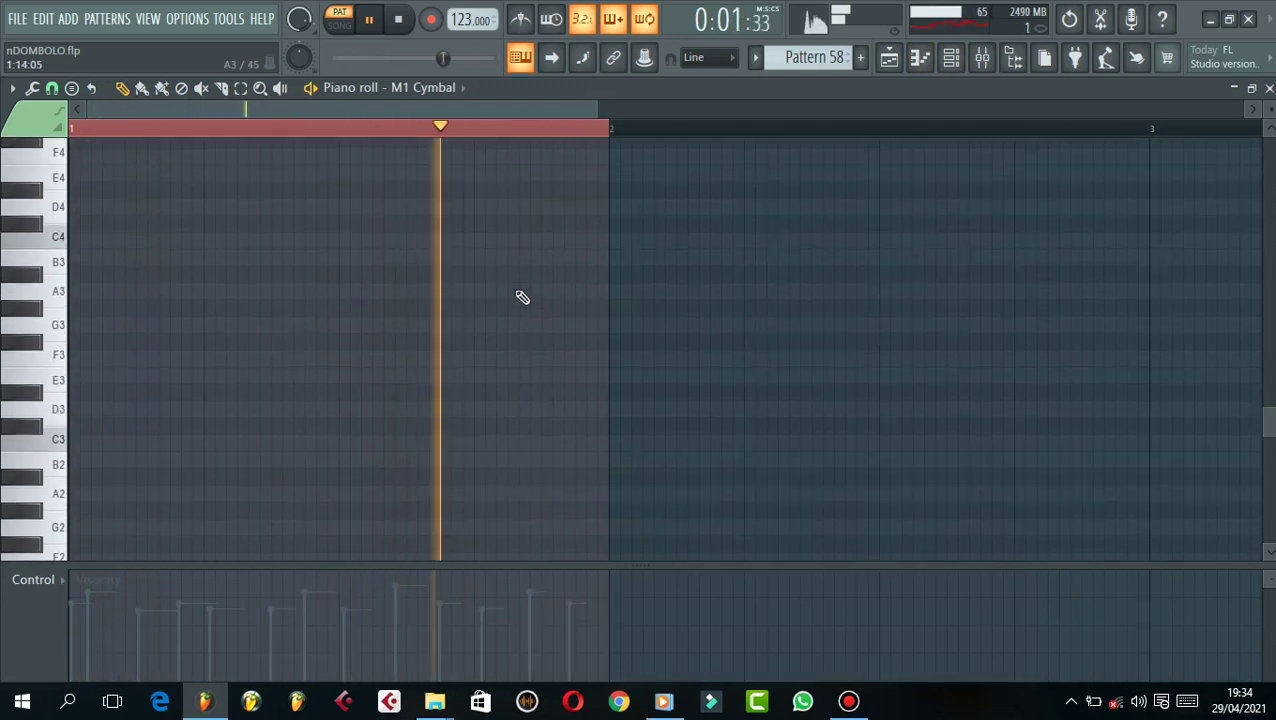
pyautogui.scroll(6, 535, 292)
pyautogui.click(950, 57)
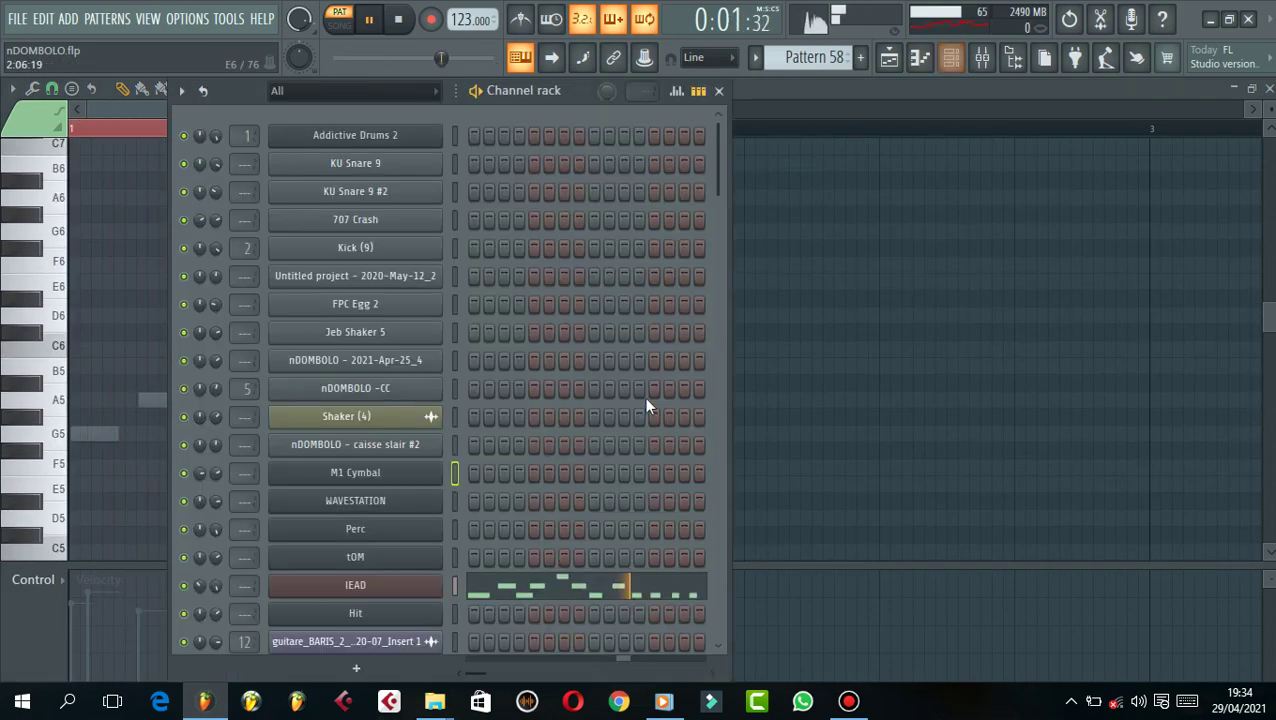
pyautogui.click(562, 578)
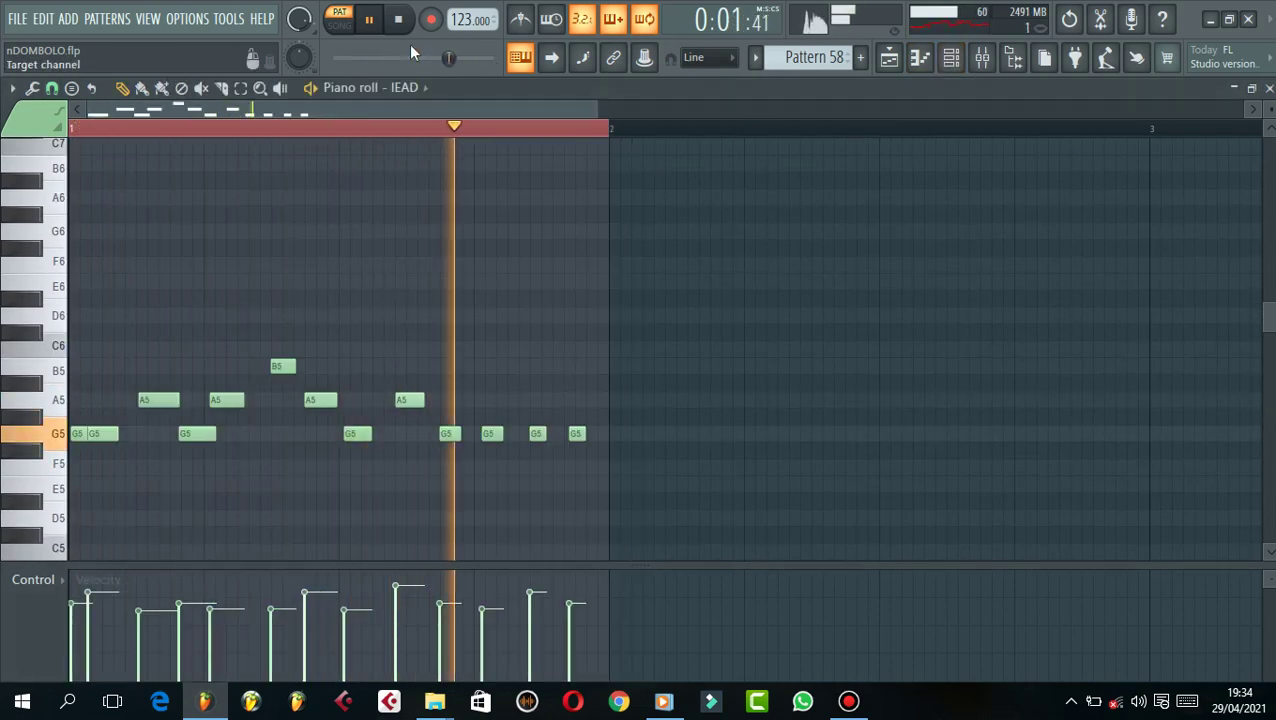
# - Stop playback and examine the lEAD notes in bar 1 of Pattern 58, including its channel and the main swing setting
pyautogui.click(399, 21)
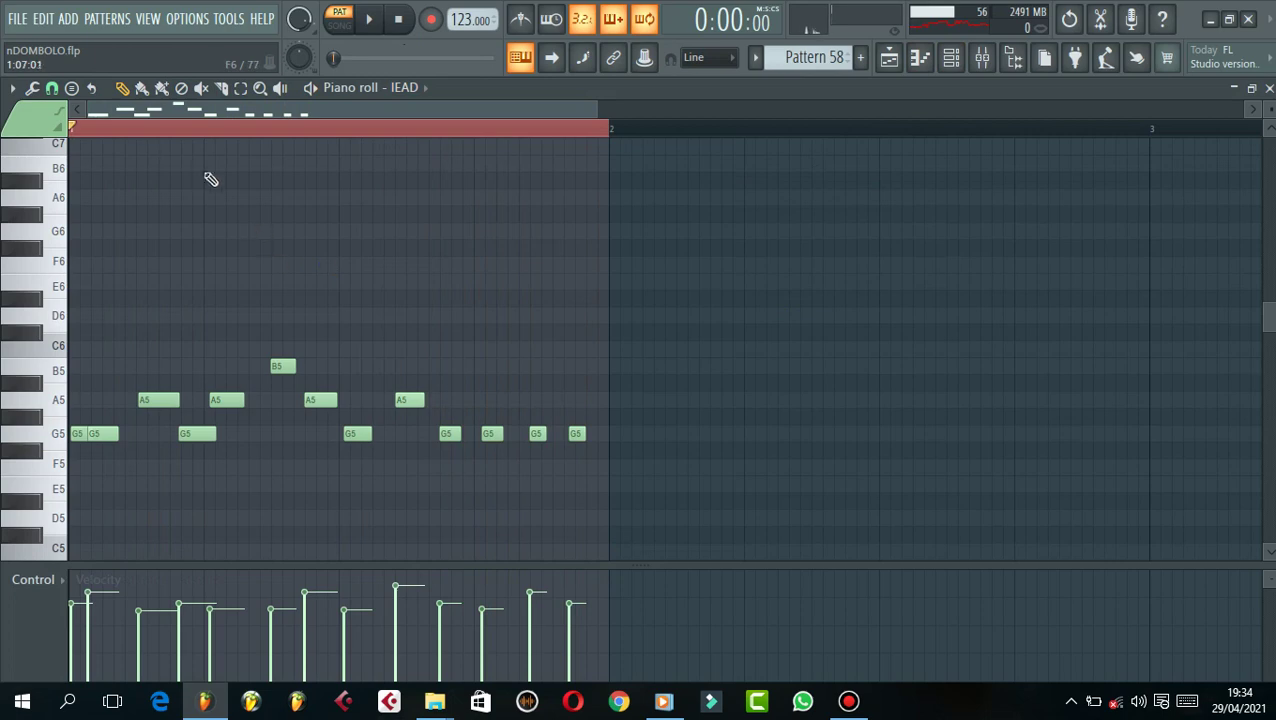
pyautogui.scroll(2, 165, 137)
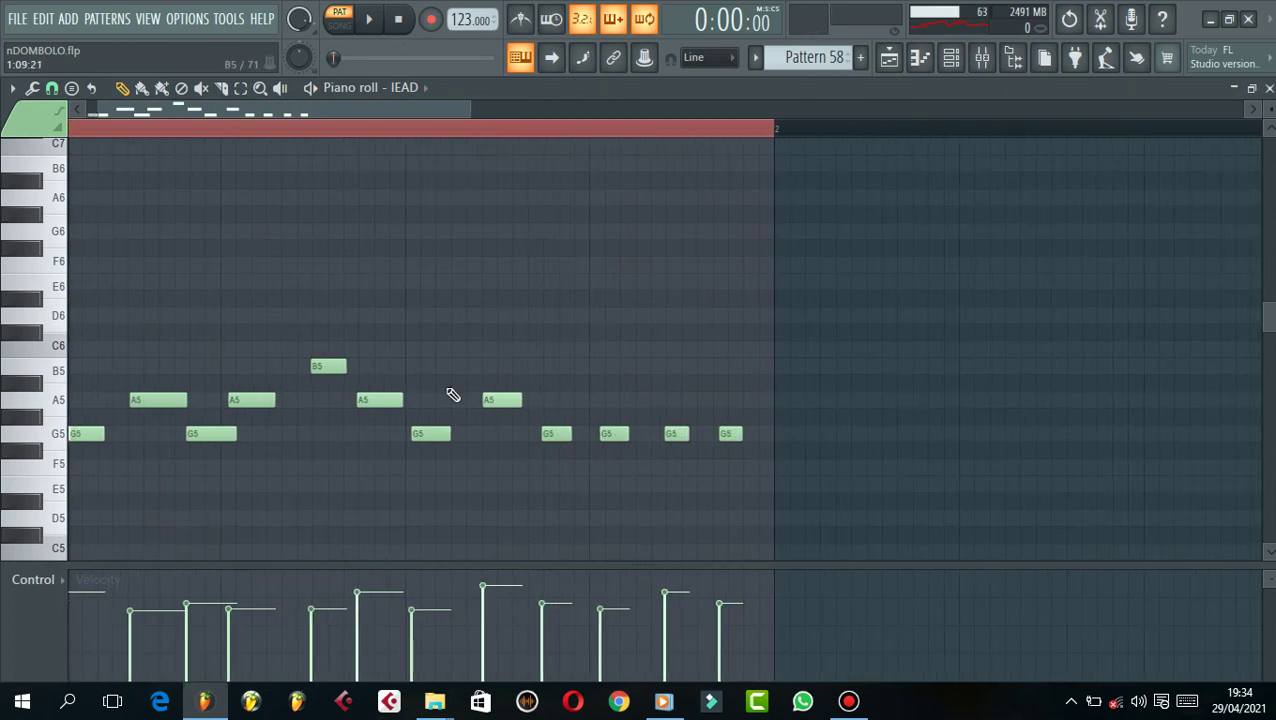
pyautogui.moveTo(447, 108); pyautogui.dragTo(372, 112)
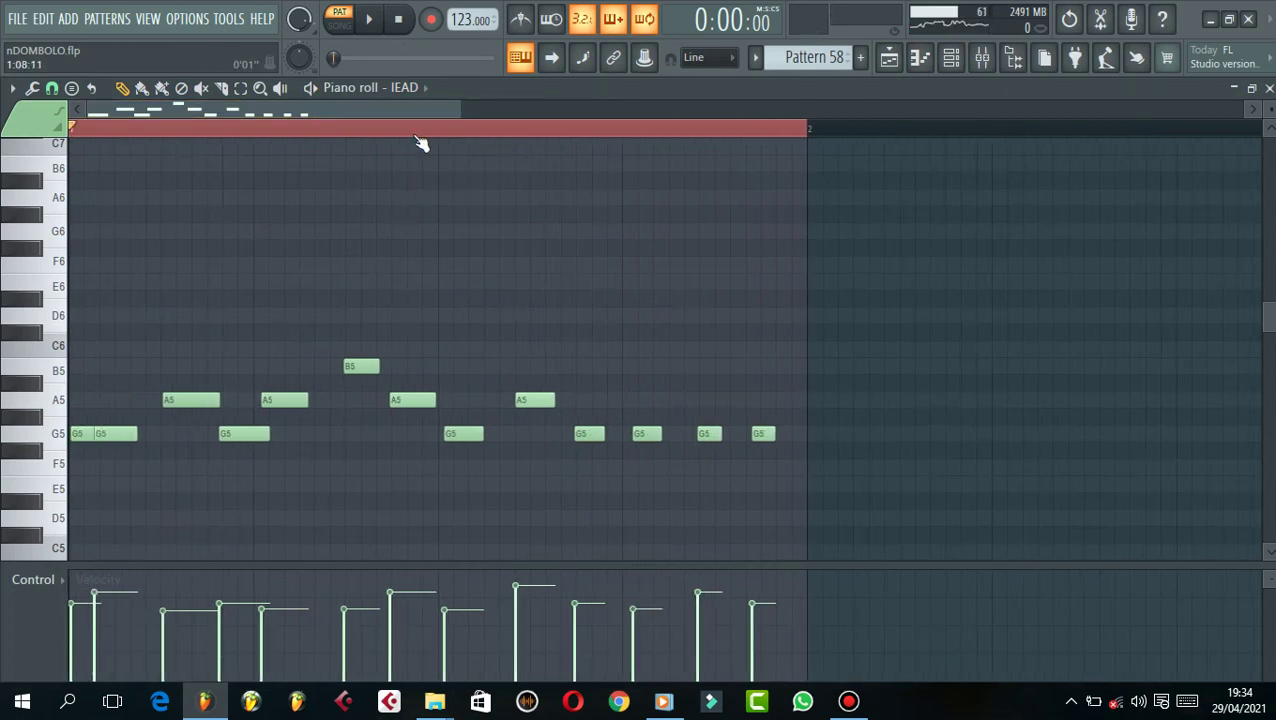
pyautogui.scroll(-2, 421, 142)
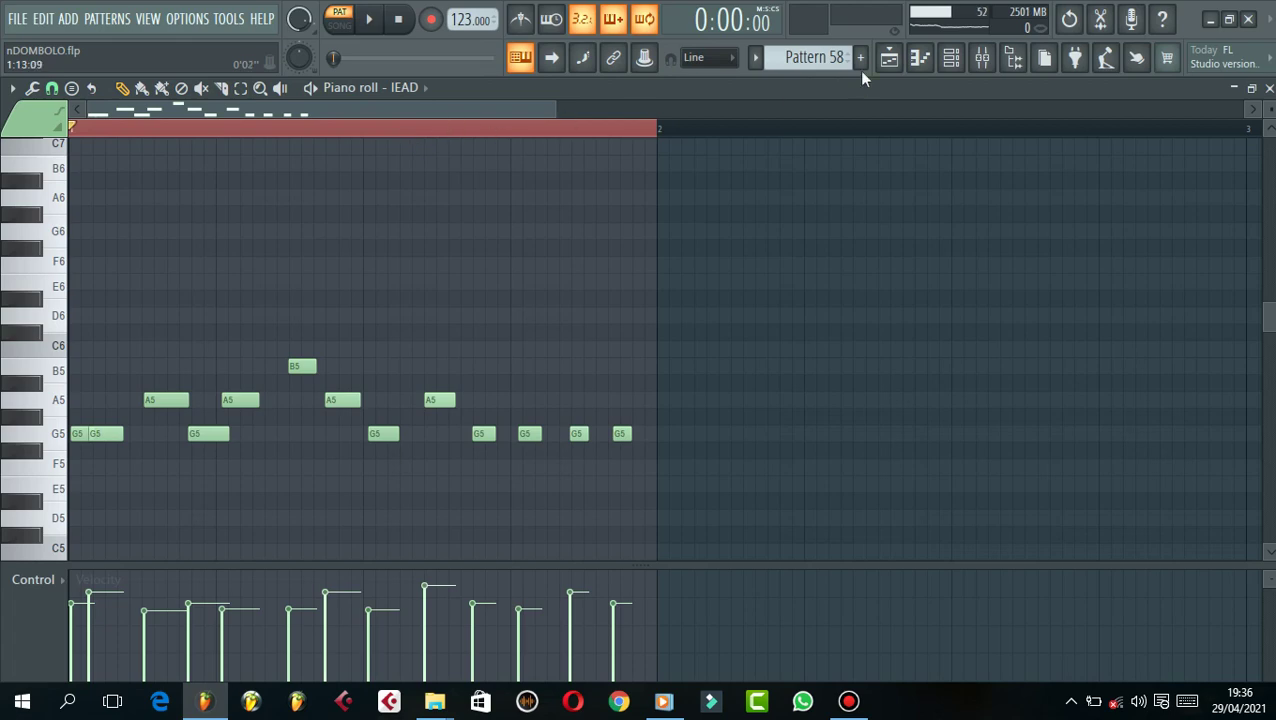
pyautogui.click(951, 57)
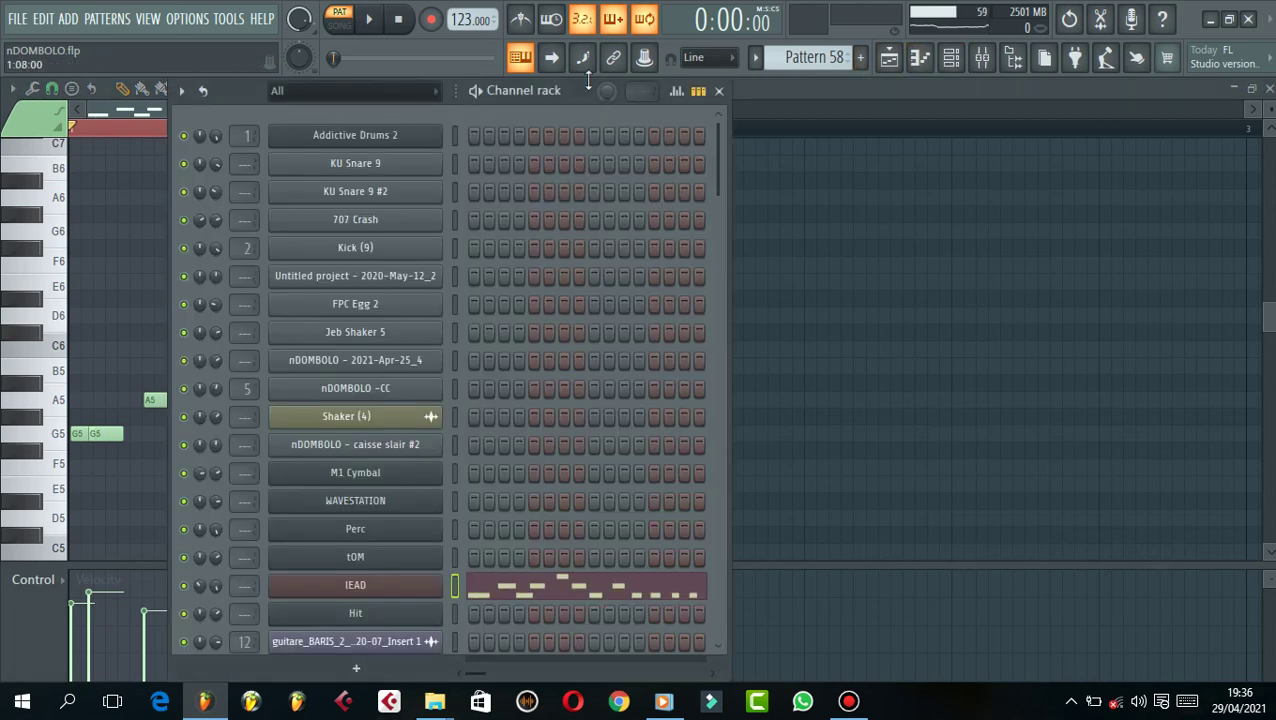
pyautogui.moveTo(602, 92)
pyautogui.mouseDown()
pyautogui.moveTo(602, 80)
pyautogui.moveTo(602, 92)
pyautogui.mouseUp()
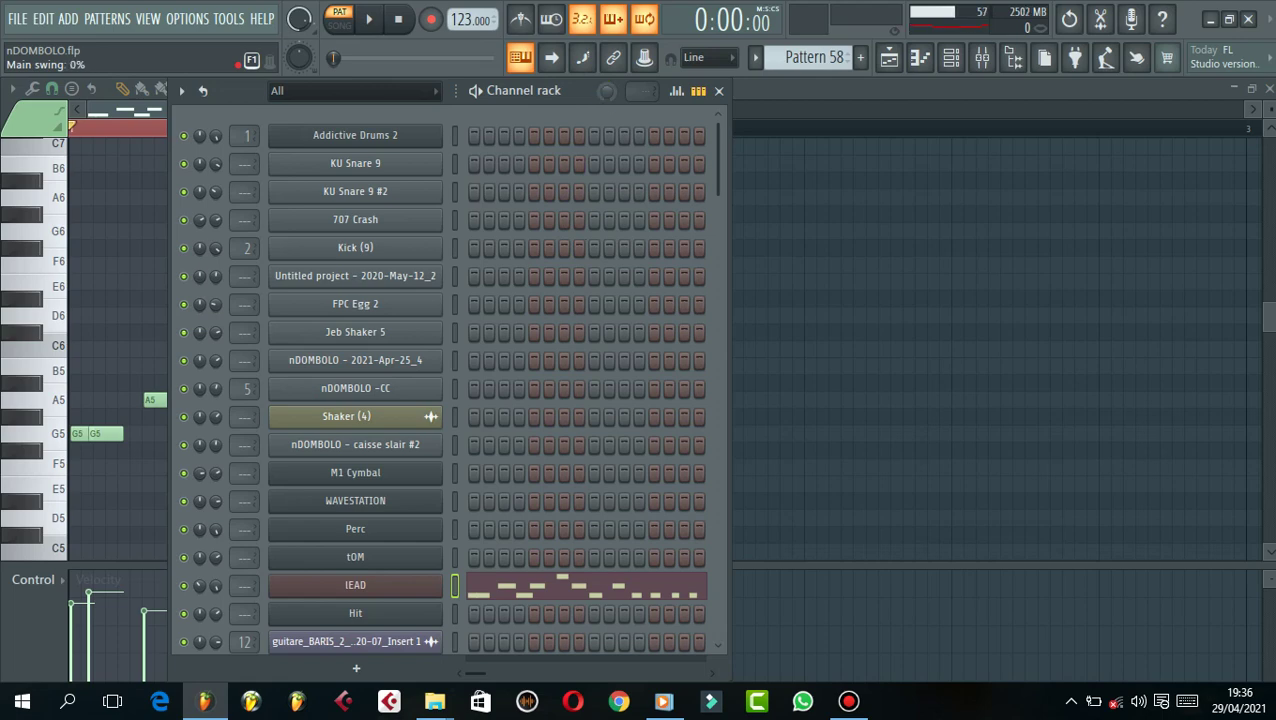
# - Return to the playlist and examine the whole arrangement, from the pattern tracks in the final section up to Track 1
pyautogui.click(892, 60)
pyautogui.scroll(-5, 940, 190)
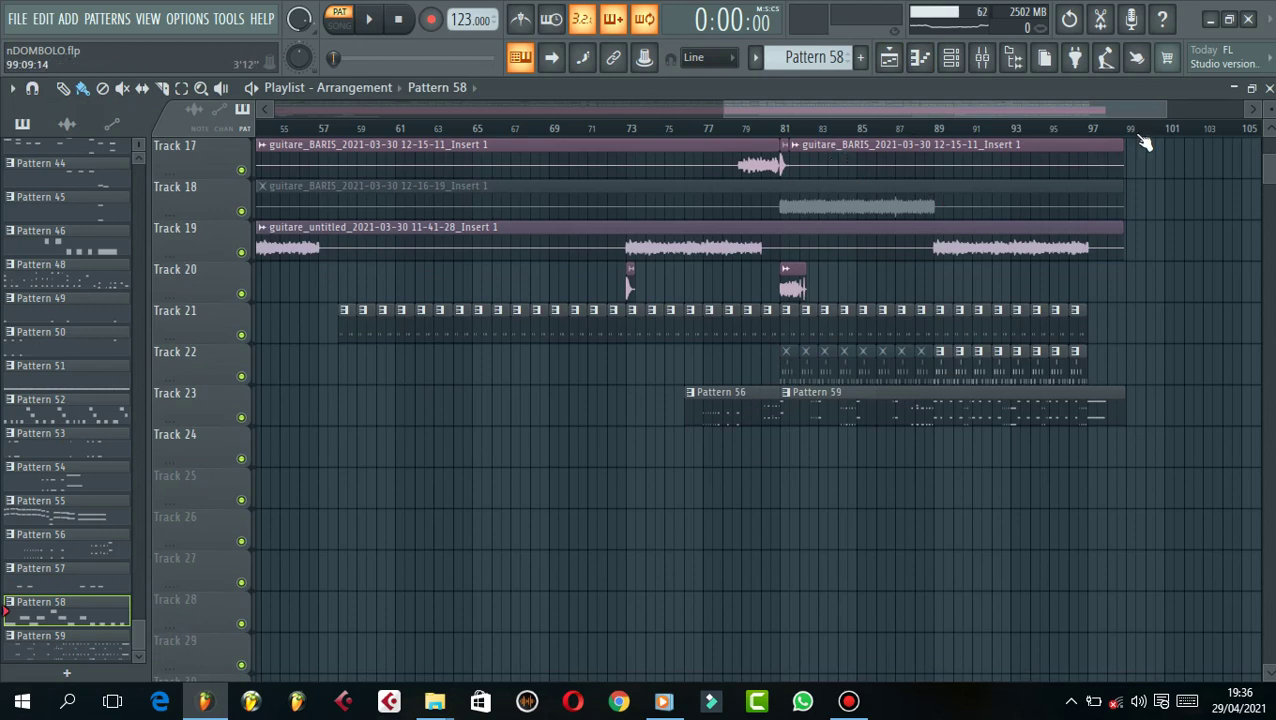
pyautogui.scroll(3, 1104, 155)
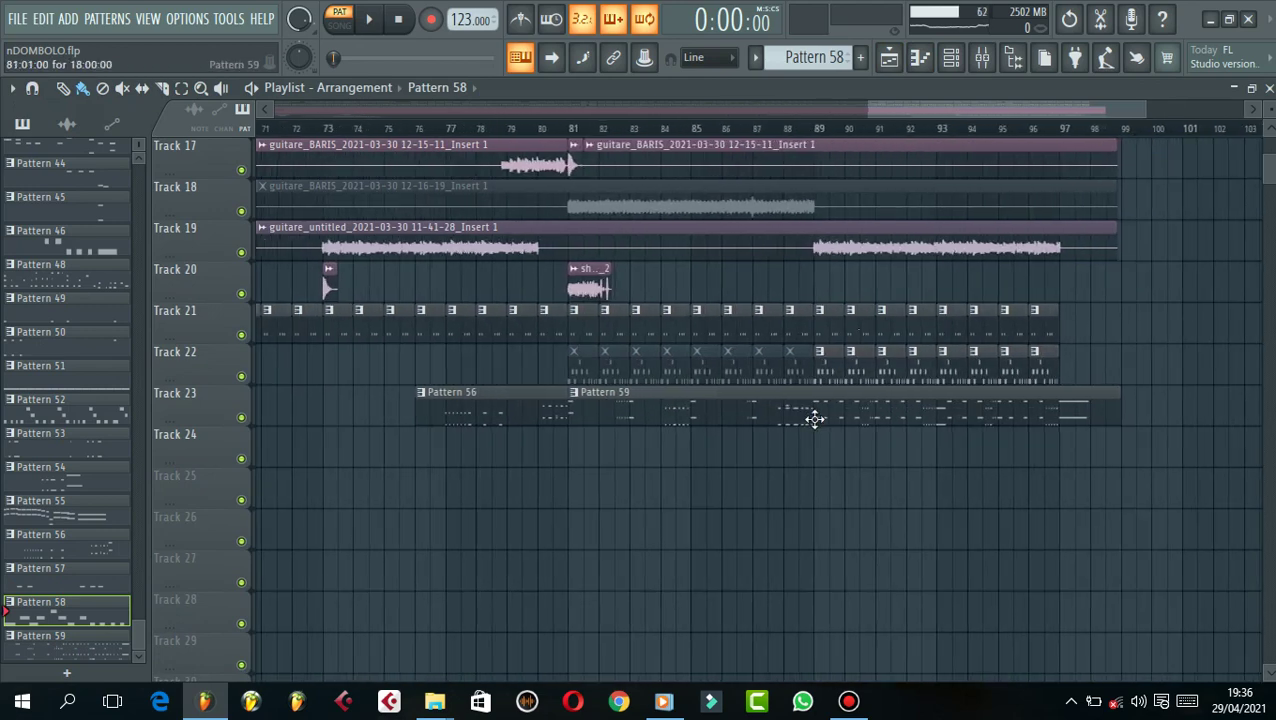
pyautogui.scroll(7, 729, 410)
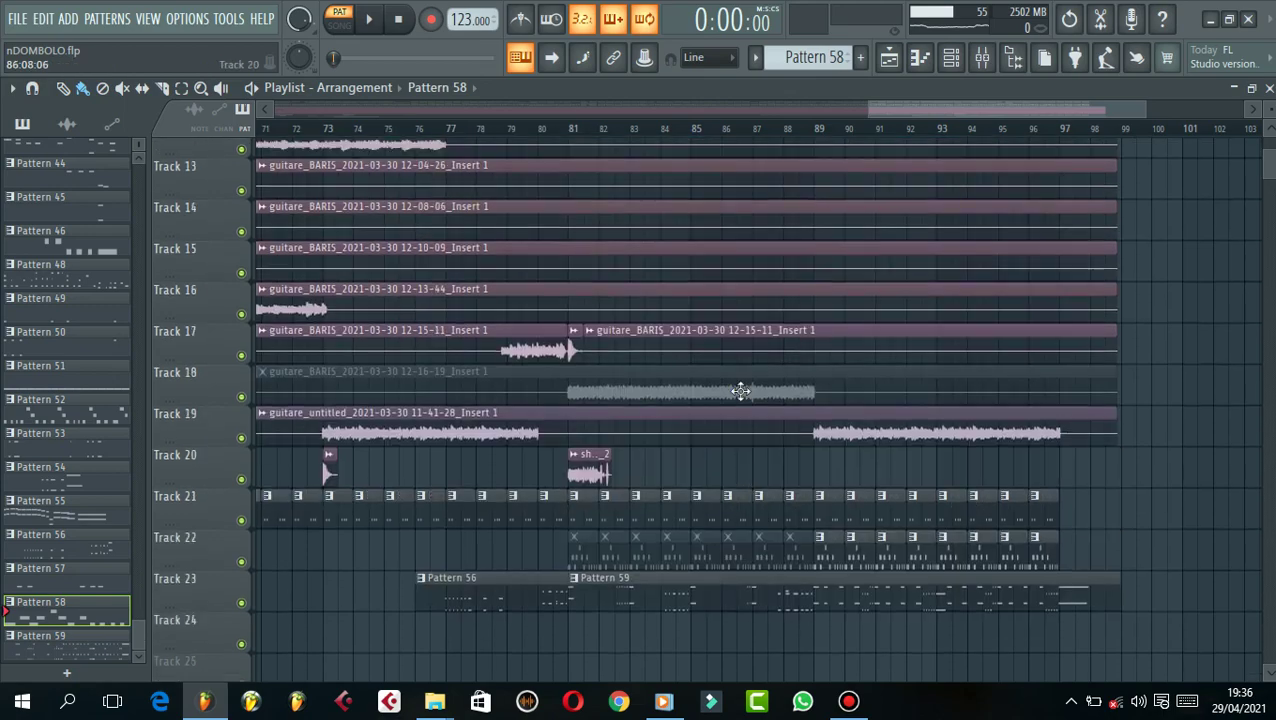
pyautogui.scroll(-1, 805, 135)
pyautogui.scroll(-6, 808, 138)
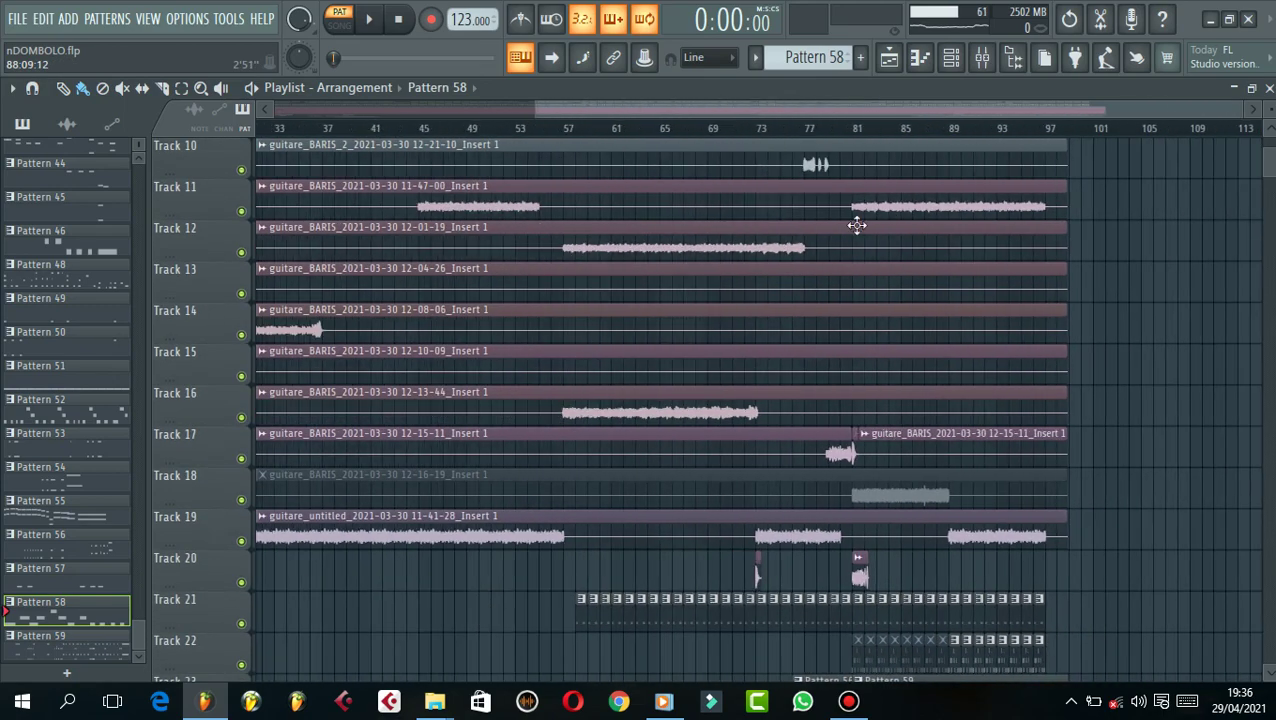
pyautogui.scroll(9, 965, 253)
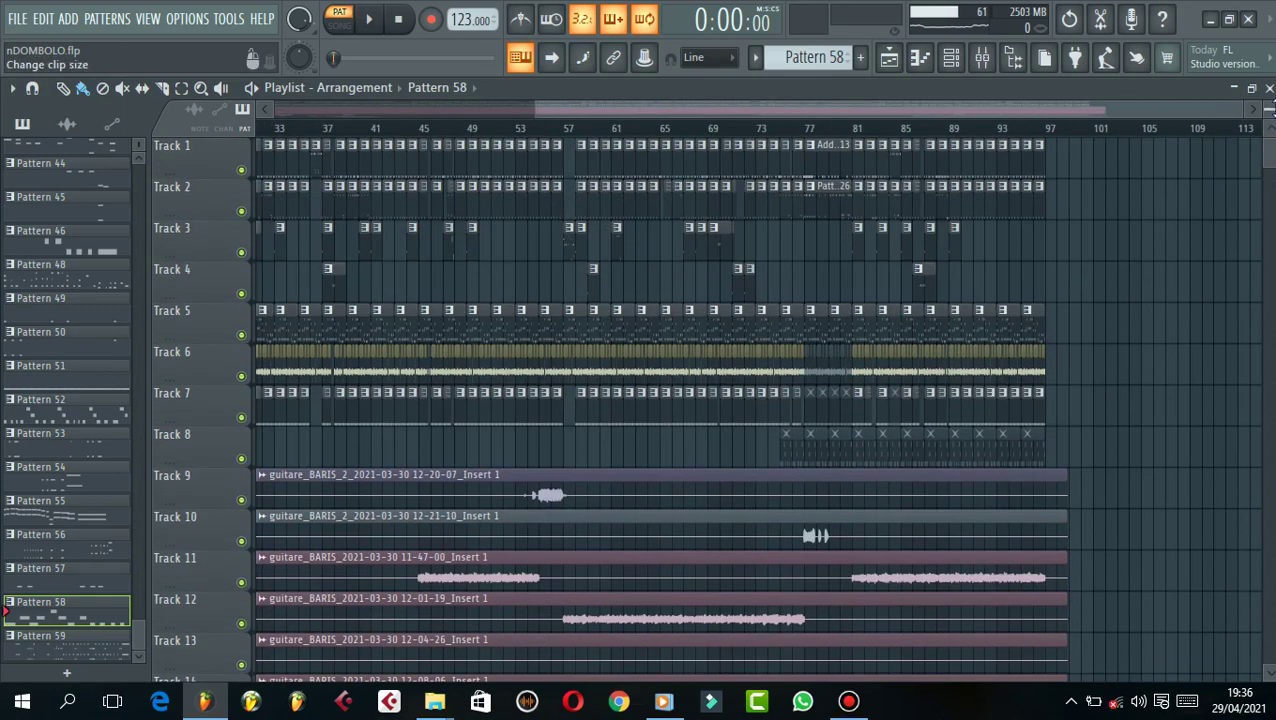
pyautogui.scroll(-2, 972, 145)
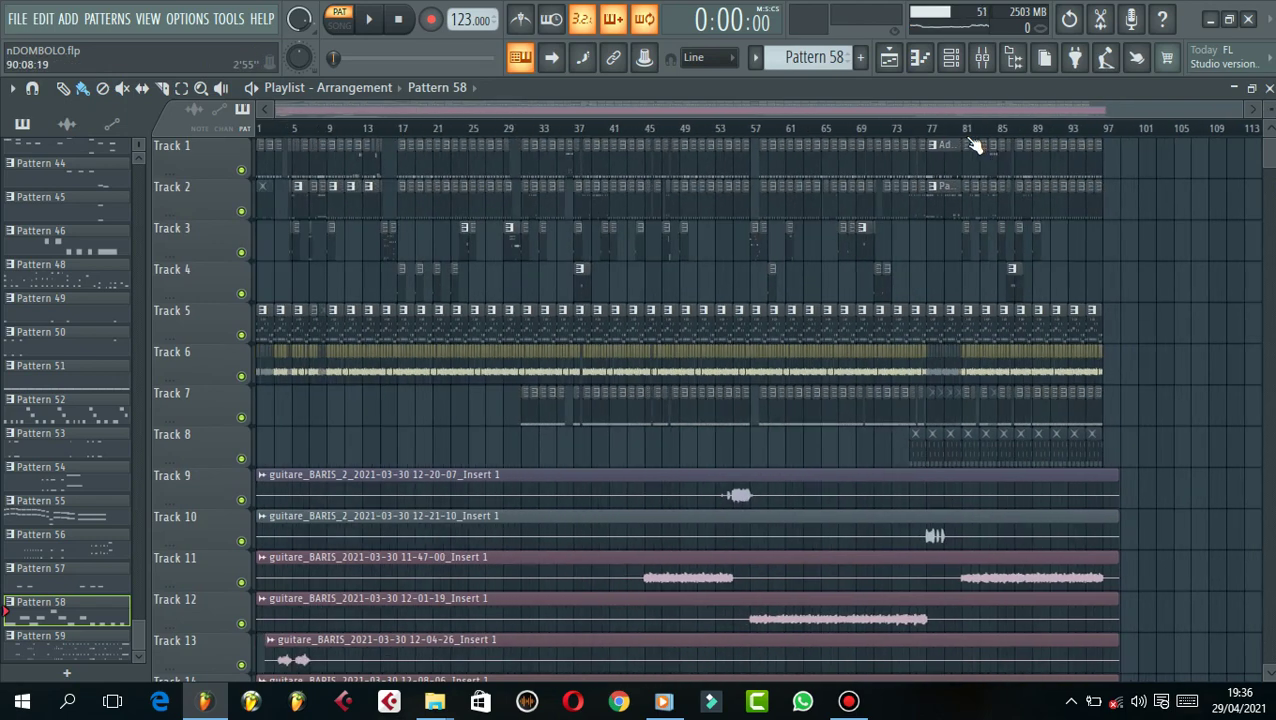